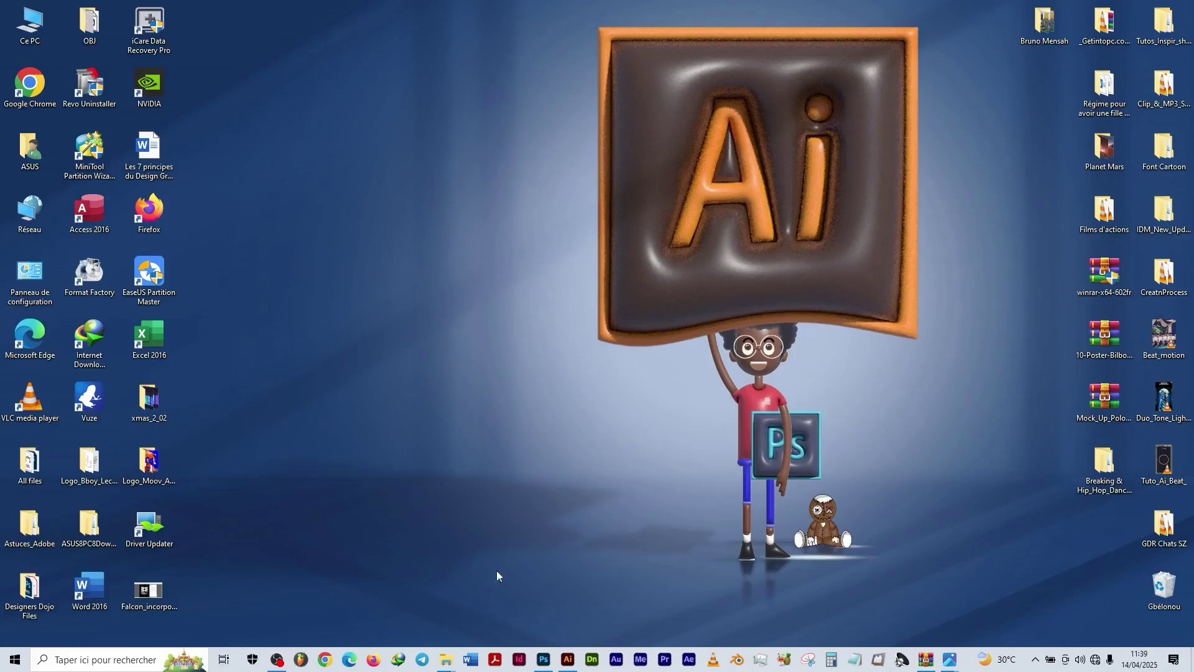
Step: Open Logo_Powerful_Man_&_Powerful_Woman.eps from its folder in Illustrator
{"action": "mouse_move", "coordinate": [443, 663]}
{"action": "left_click", "coordinate": [427, 603]}
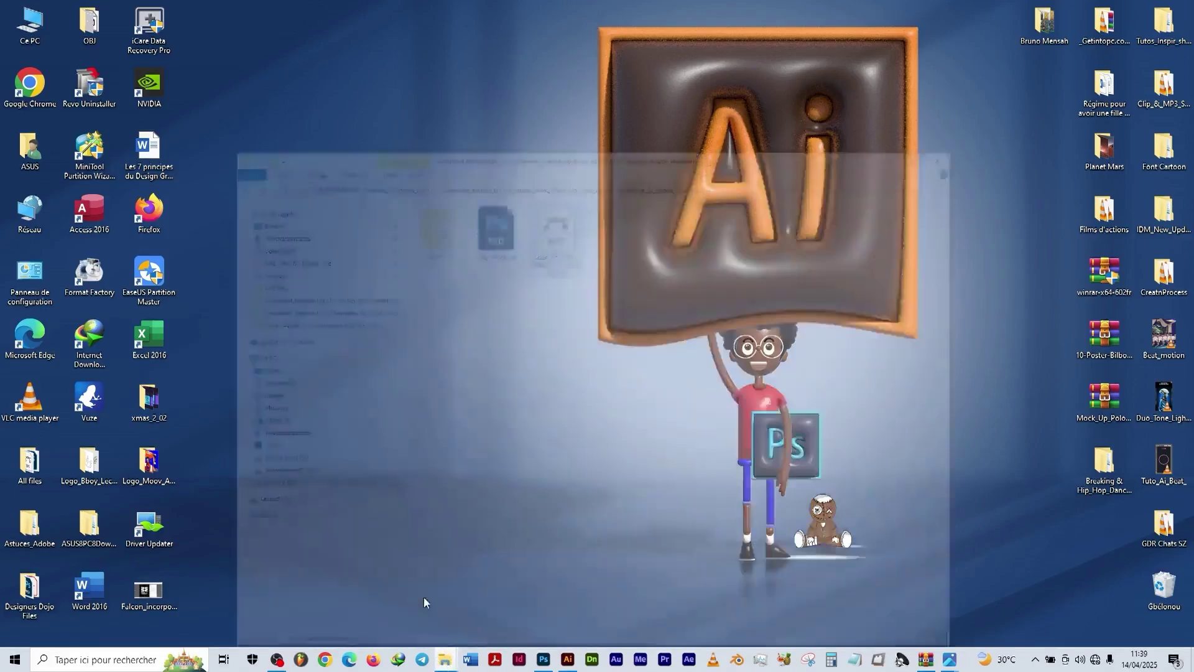
{"action": "double_click", "coordinate": [580, 122]}
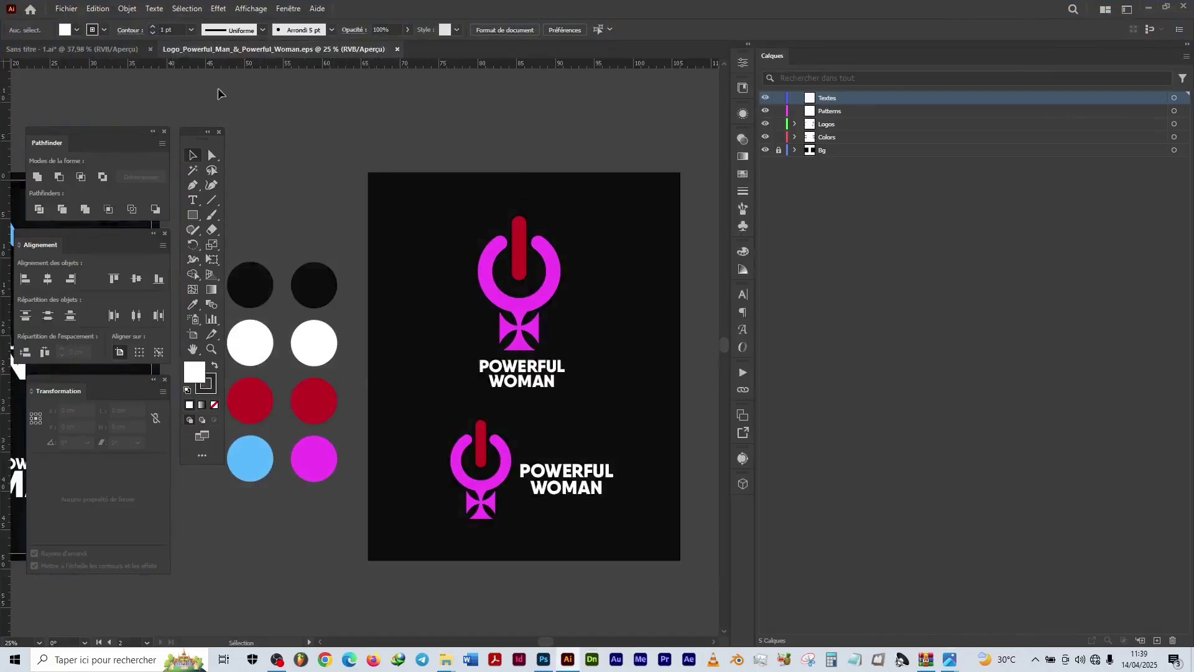
Step: Copy the eight colour swatch circles from the logo file into the Color layer of Sans titre - 1.ai, beside the artboard
{"action": "left_click", "coordinate": [115, 51]}
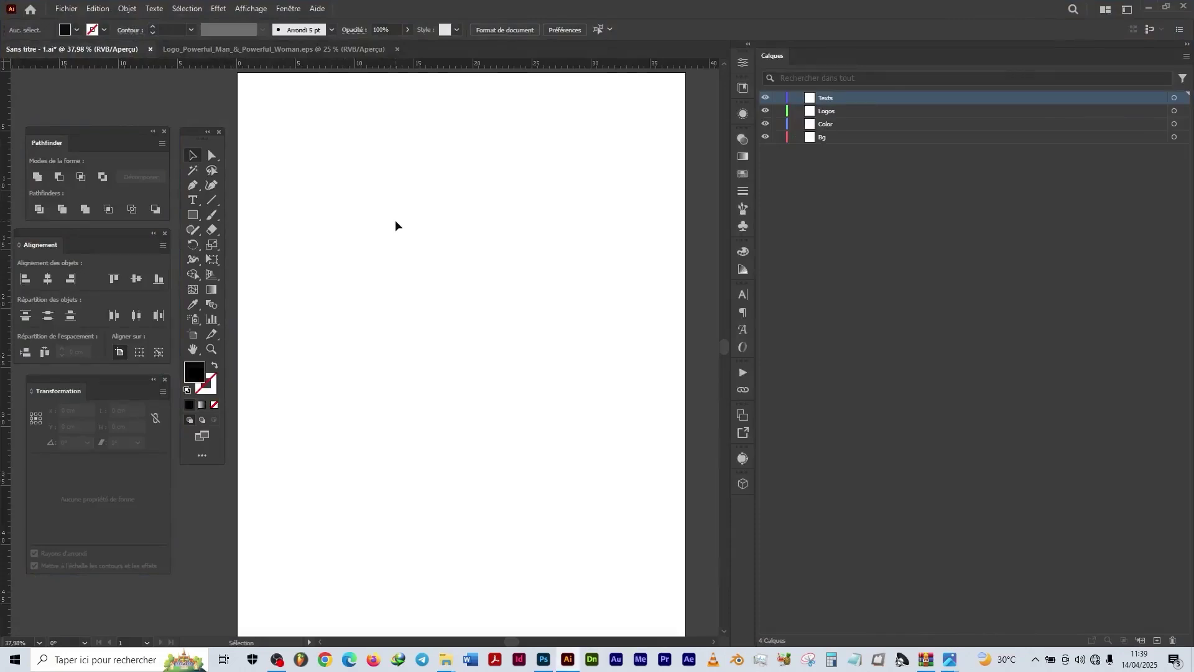
{"action": "left_click", "coordinate": [830, 127]}
{"action": "left_click", "coordinate": [345, 49]}
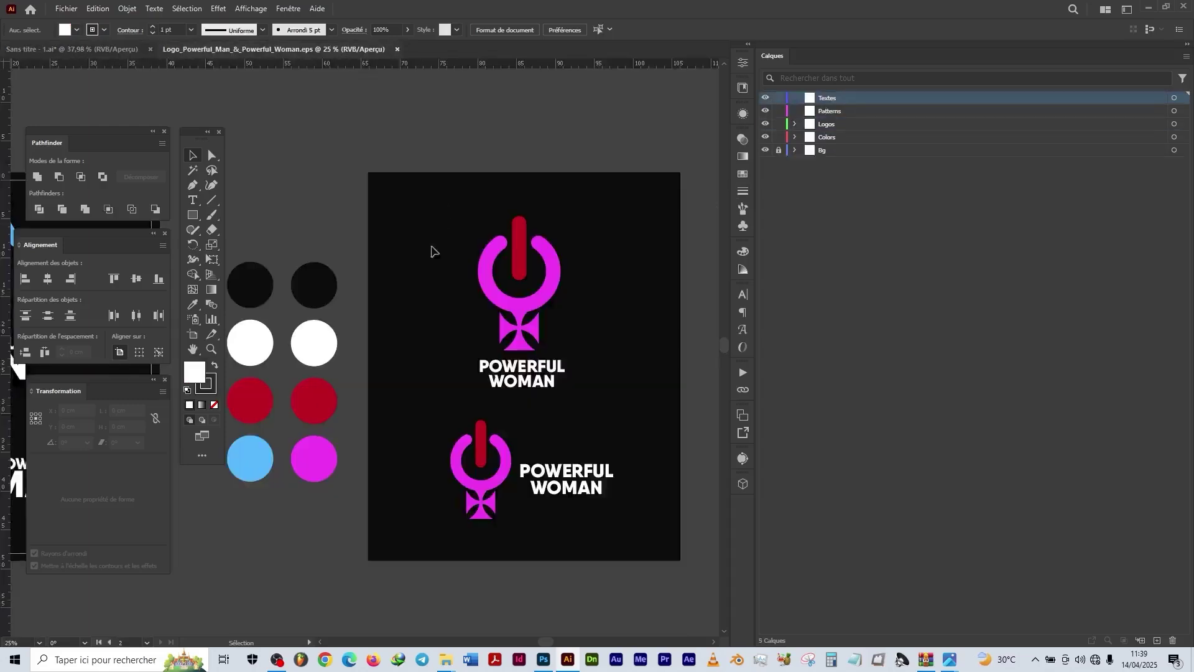
{"action": "left_click_drag", "start_coordinate": [241, 217], "coordinate": [321, 521]}
{"action": "left_click_drag", "start_coordinate": [311, 399], "coordinate": [308, 336]}
{"action": "left_click_drag", "start_coordinate": [422, 342], "coordinate": [627, 384]}
{"action": "left_click_drag", "start_coordinate": [513, 369], "coordinate": [370, 437]}
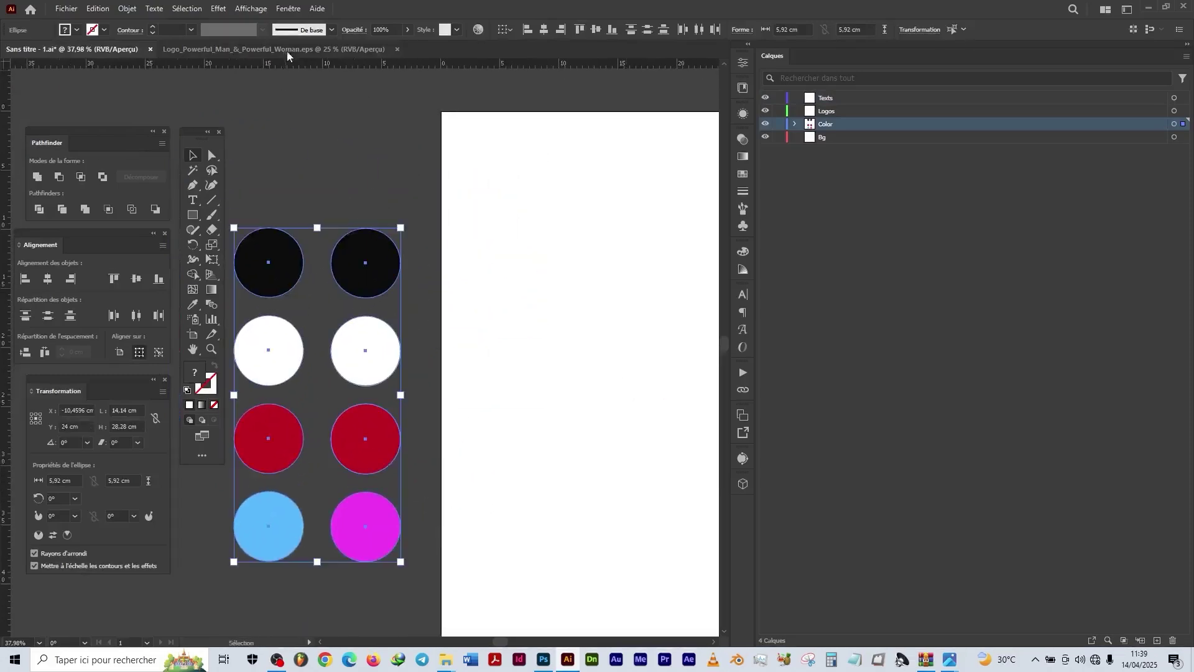
Step: Copy both POWERFUL WOMAN logos from the logo file into the Logos layer of Sans titre - 1.ai
{"action": "left_click", "coordinate": [289, 50]}
{"action": "left_click", "coordinate": [621, 264]}
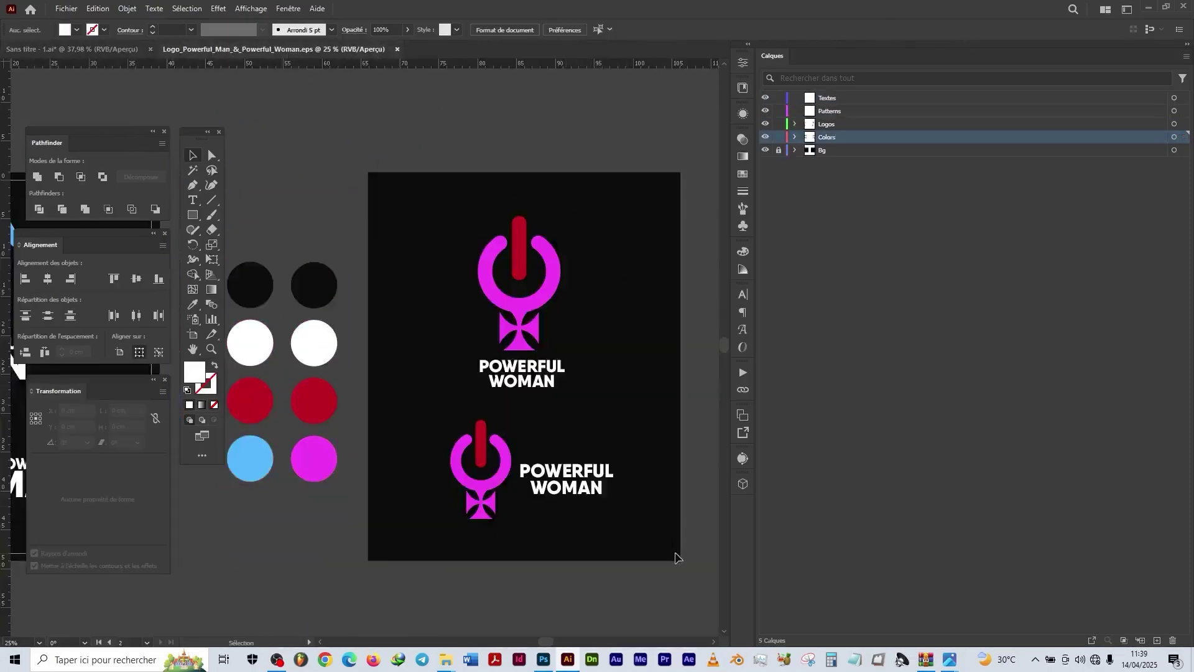
{"action": "left_click_drag", "start_coordinate": [670, 576], "coordinate": [440, 218]}
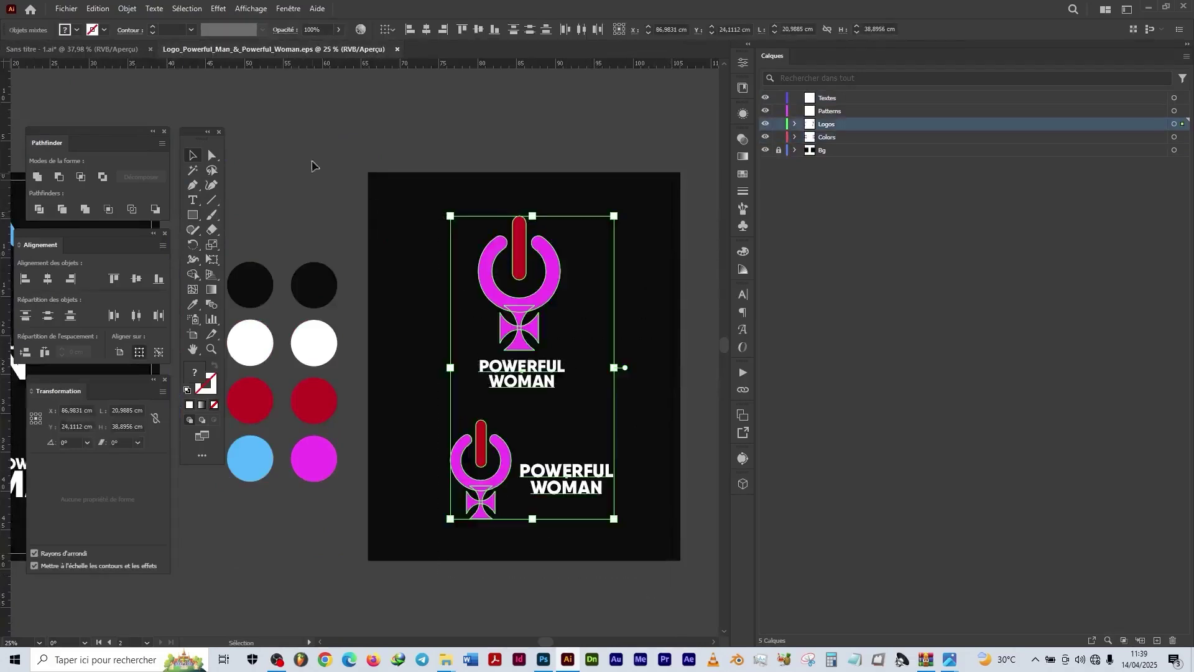
{"action": "left_click", "coordinate": [118, 50]}
{"action": "left_click", "coordinate": [839, 112]}
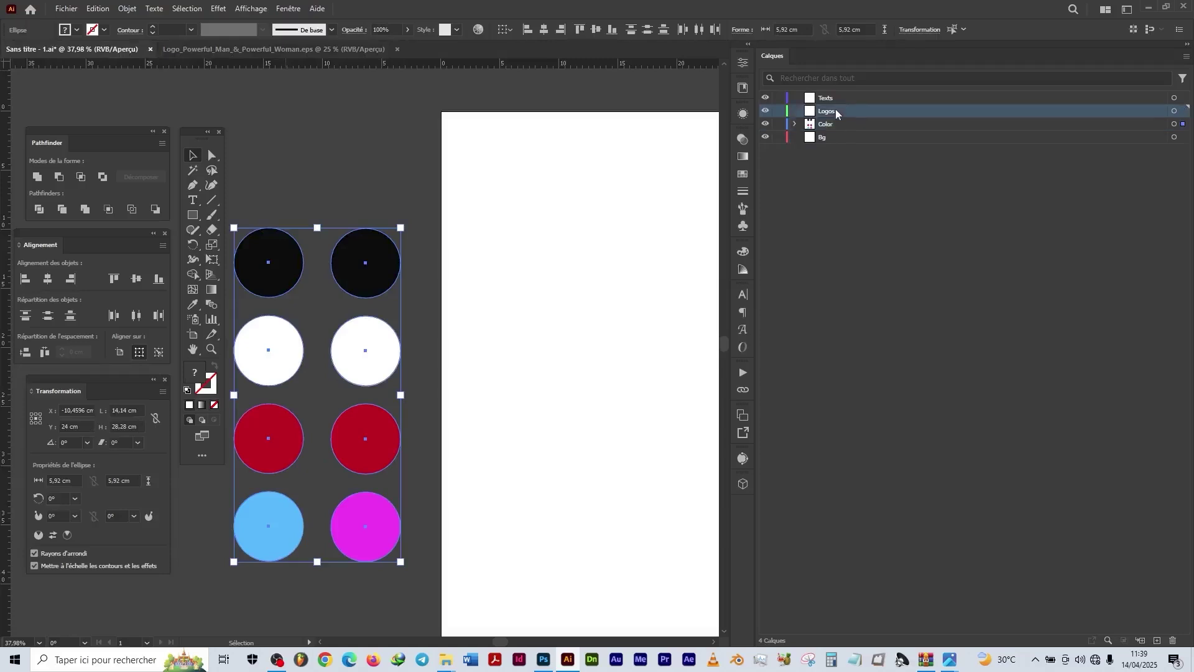
{"action": "left_click", "coordinate": [322, 49]}
{"action": "left_click_drag", "start_coordinate": [532, 336], "coordinate": [323, 112]}
Step: Move the horizontal and vertical POWERFUL WOMAN logos side by side just above the artboard
{"action": "scroll", "coordinate": [492, 198], "scroll_direction": "down", "scroll_amount": 3}
{"action": "scroll", "coordinate": [396, 334], "scroll_direction": "up", "scroll_amount": 3}
{"action": "left_click", "coordinate": [396, 334]}
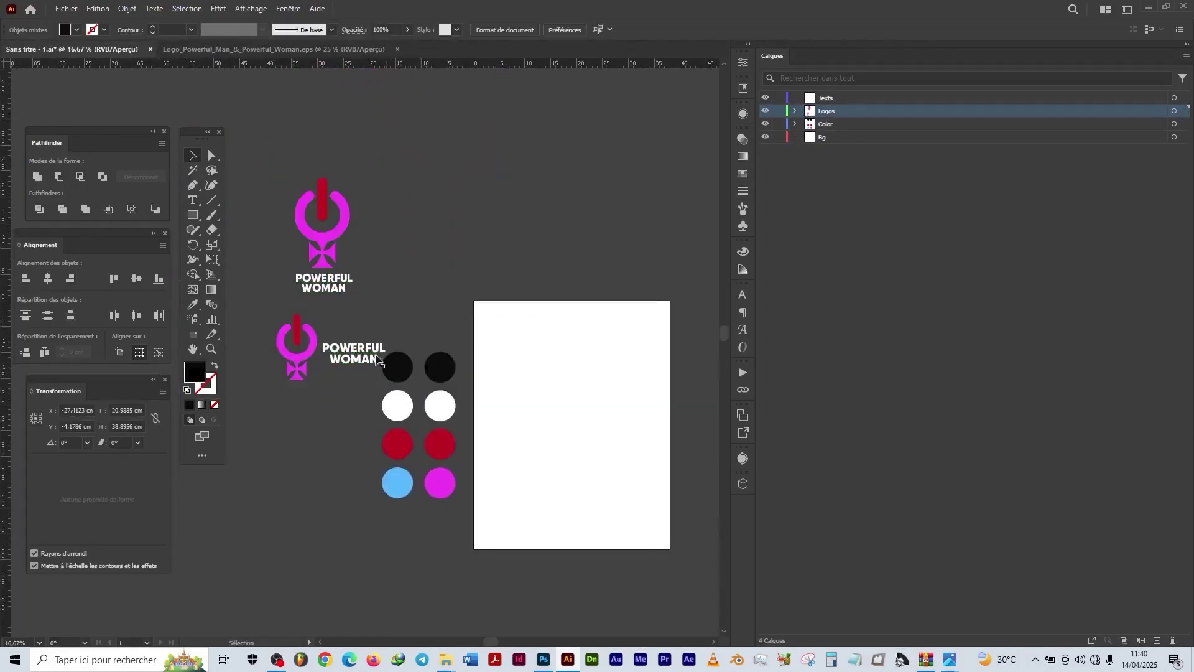
{"action": "left_click", "coordinate": [302, 347]}
{"action": "left_click_drag", "start_coordinate": [302, 346], "coordinate": [587, 241]}
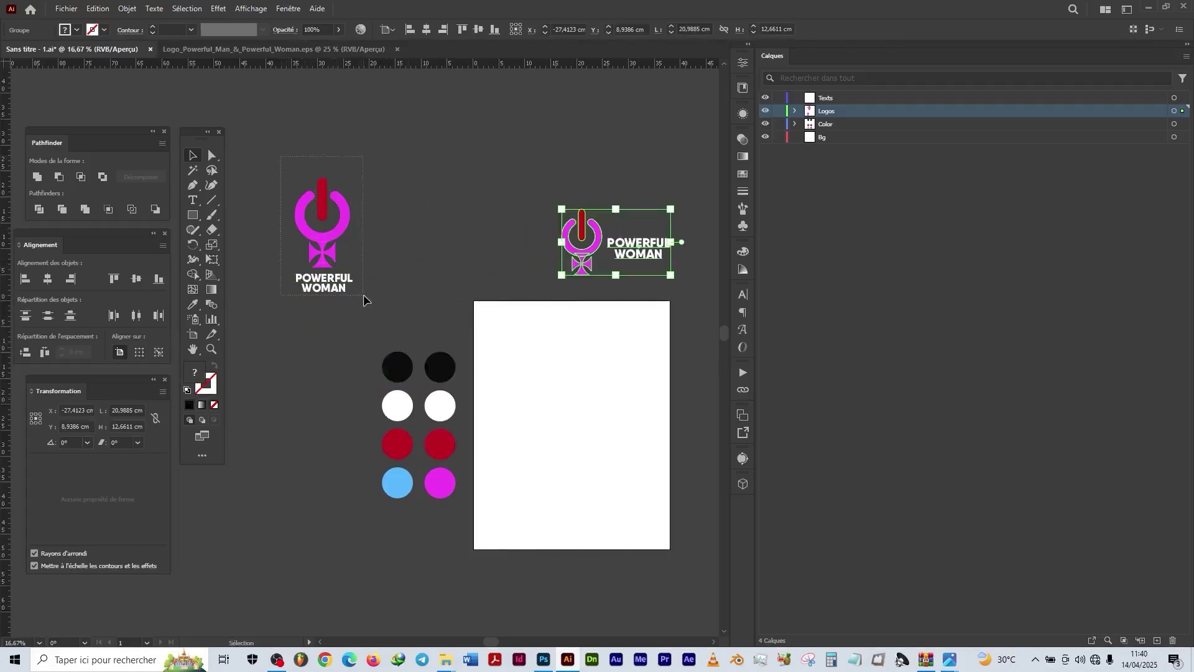
{"action": "left_click_drag", "start_coordinate": [339, 275], "coordinate": [528, 274]}
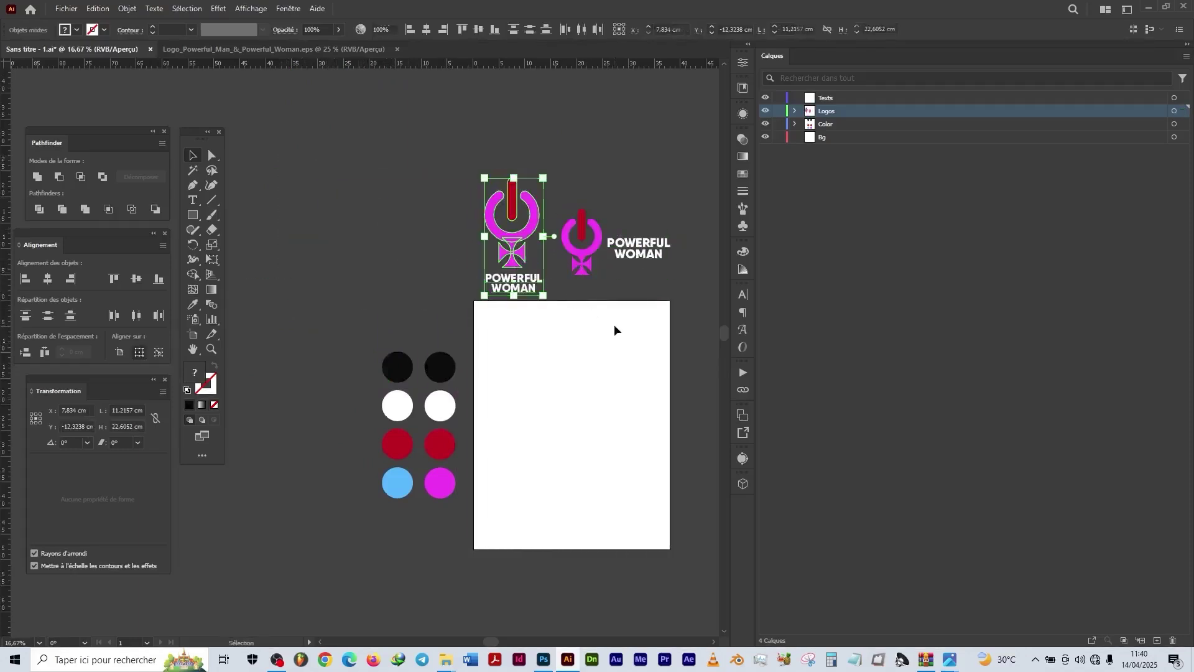
{"action": "left_click", "coordinate": [615, 330]}
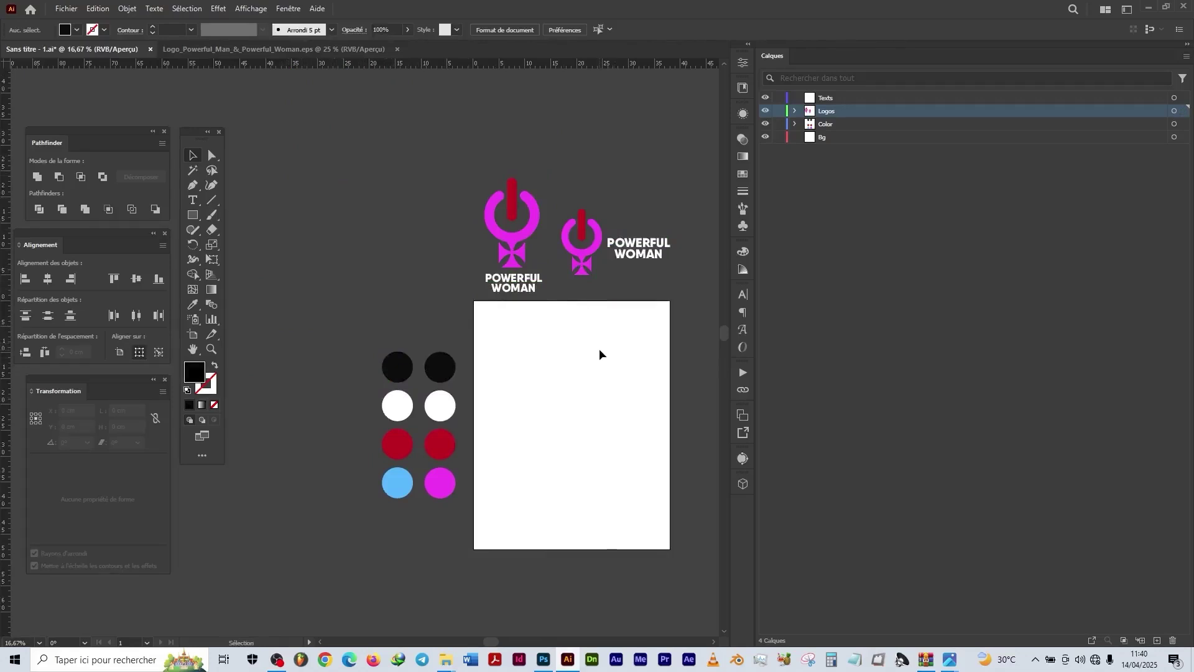
Step: On the Bg layer, draw a rectangle about 39.6 × 49.84 cm slightly overlapping the artboard and fill it with the near-black swatch colour
{"action": "scroll", "coordinate": [595, 370], "scroll_direction": "up", "scroll_amount": 1}
{"action": "left_click_drag", "start_coordinate": [593, 364], "coordinate": [501, 315]}
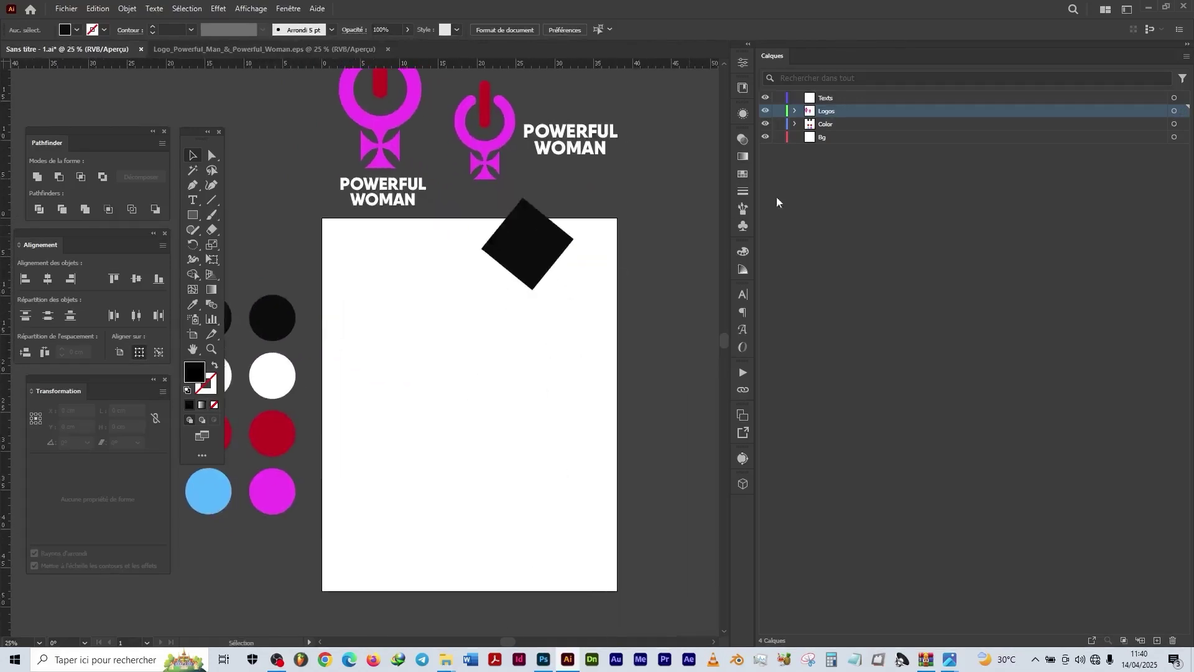
{"action": "left_click", "coordinate": [839, 138]}
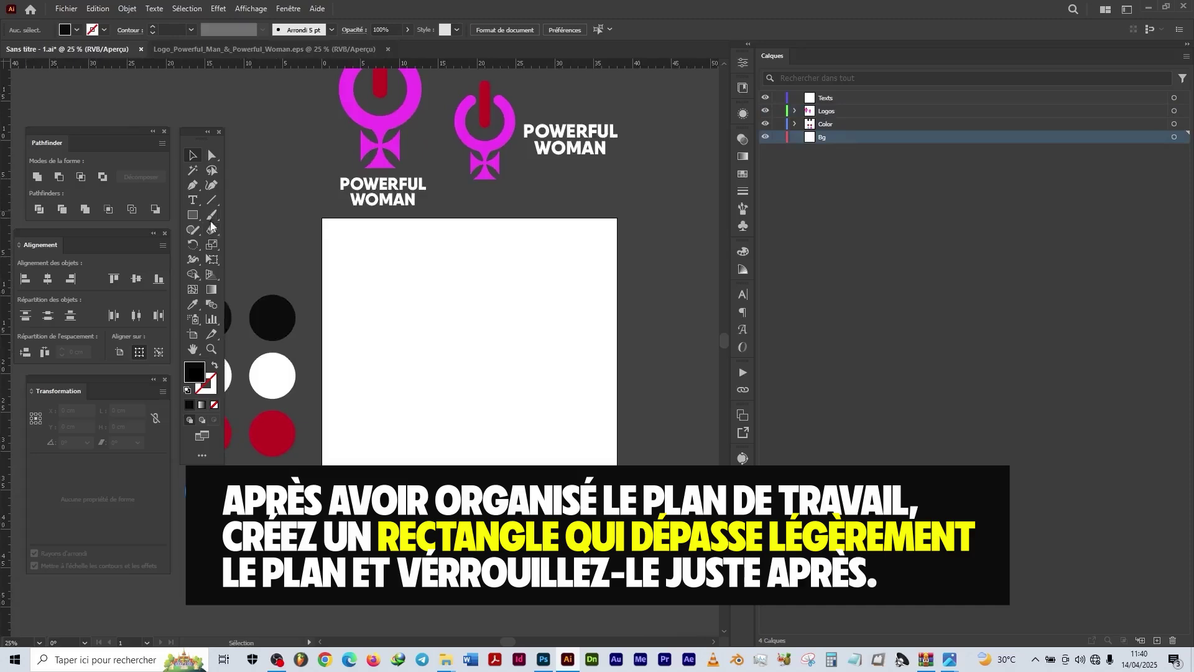
{"action": "left_click", "coordinate": [192, 216]}
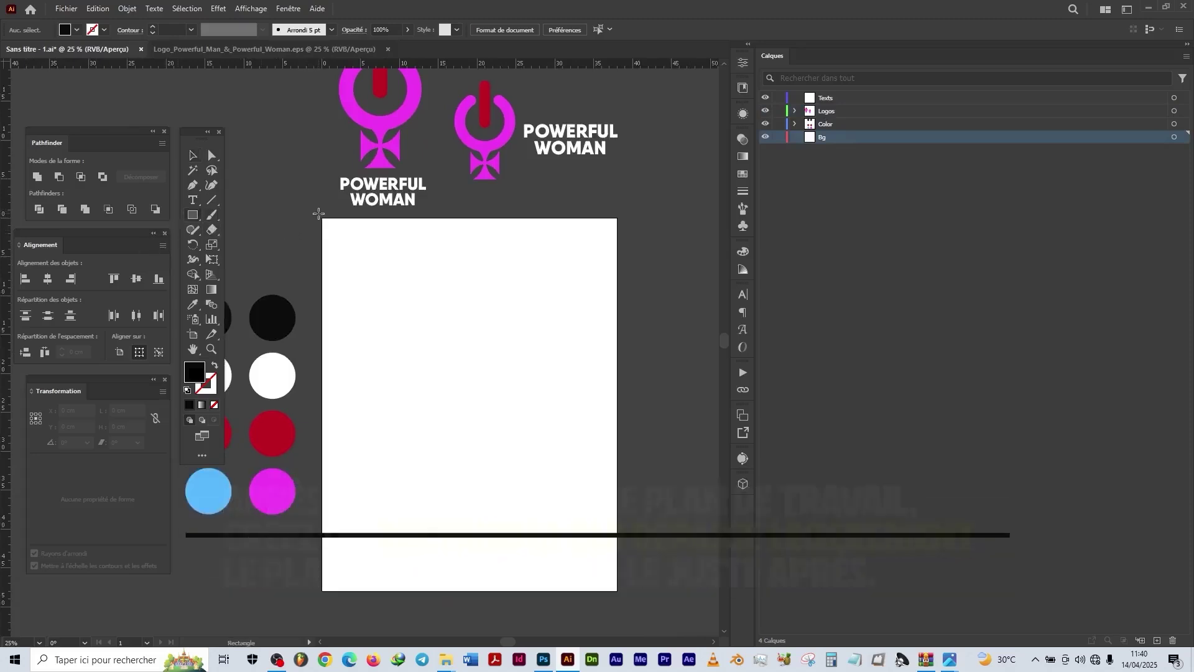
{"action": "left_click_drag", "start_coordinate": [319, 214], "coordinate": [626, 600]}
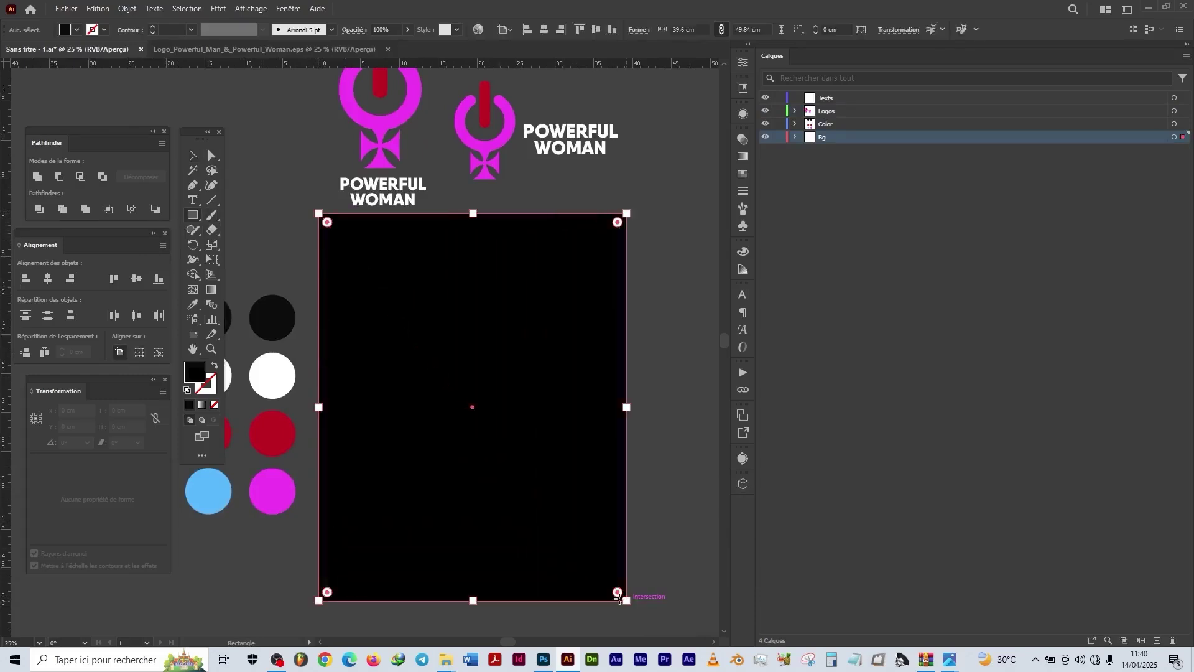
{"action": "left_click", "coordinate": [193, 304]}
{"action": "left_click", "coordinate": [273, 318]}
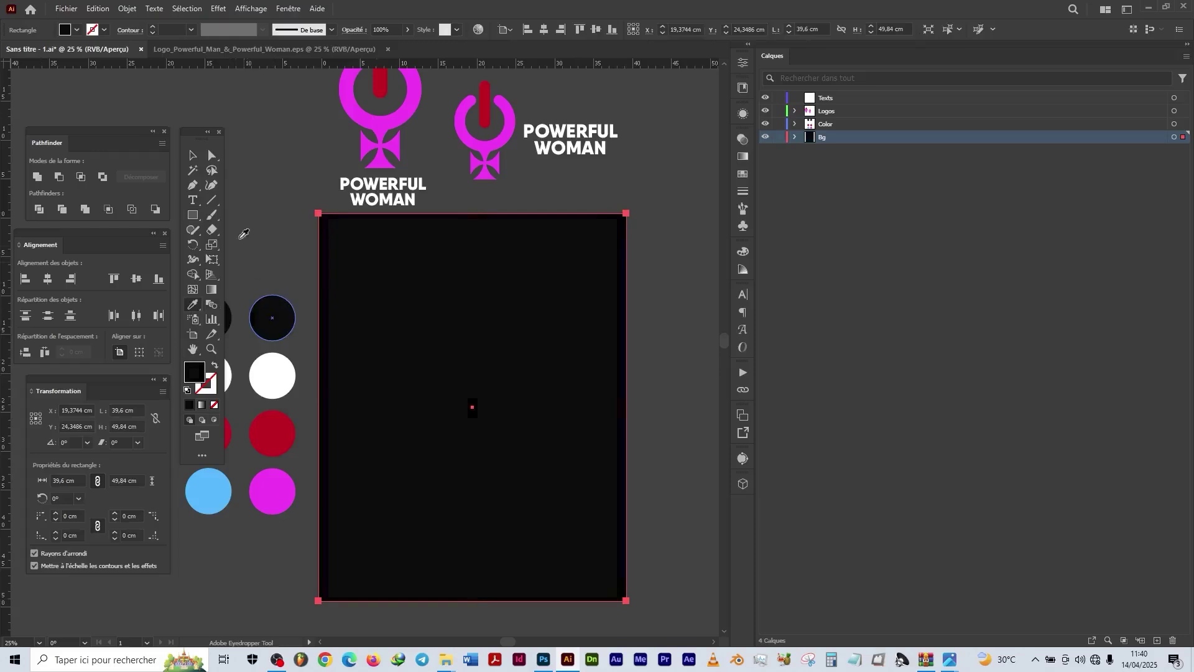
{"action": "key", "text": "v"}
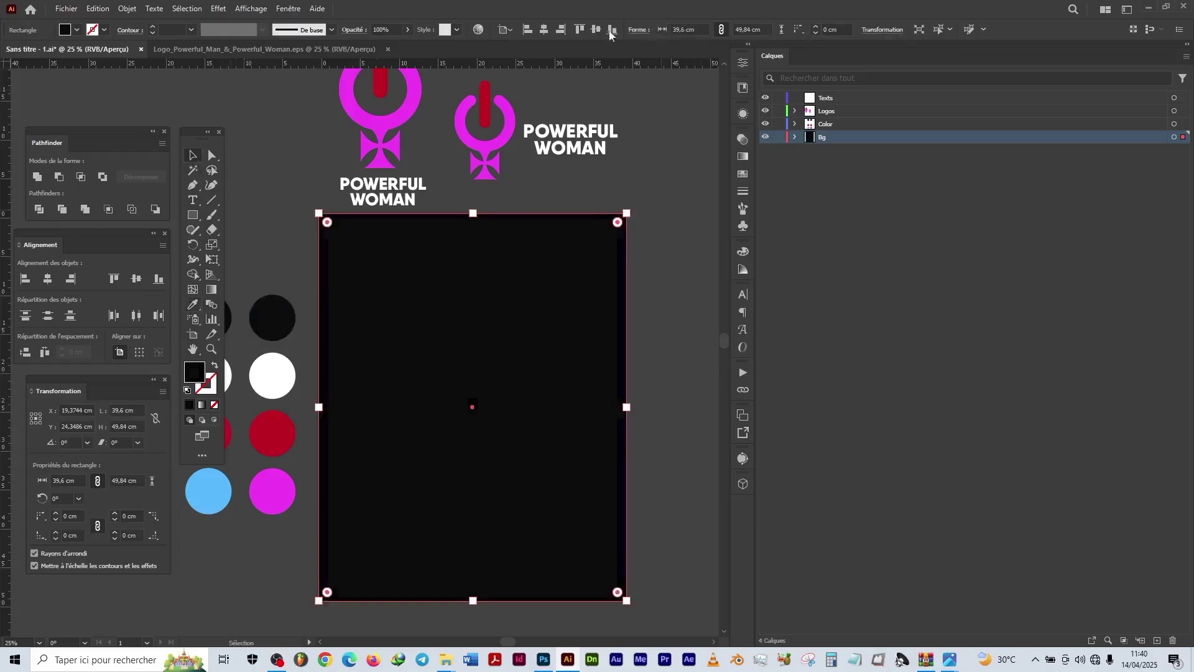
Step: Centre the background rectangle horizontally and vertically on the artboard, and lock the Bg layer
{"action": "left_click", "coordinate": [545, 31]}
{"action": "left_click", "coordinate": [596, 32]}
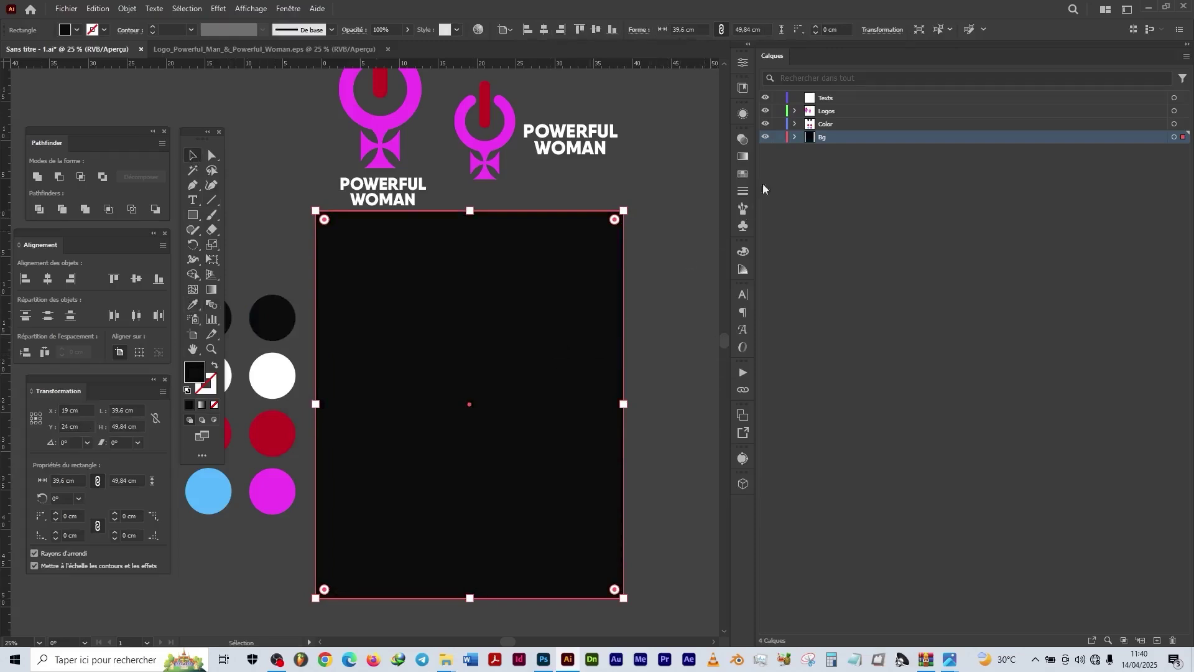
{"action": "left_click", "coordinate": [779, 138]}
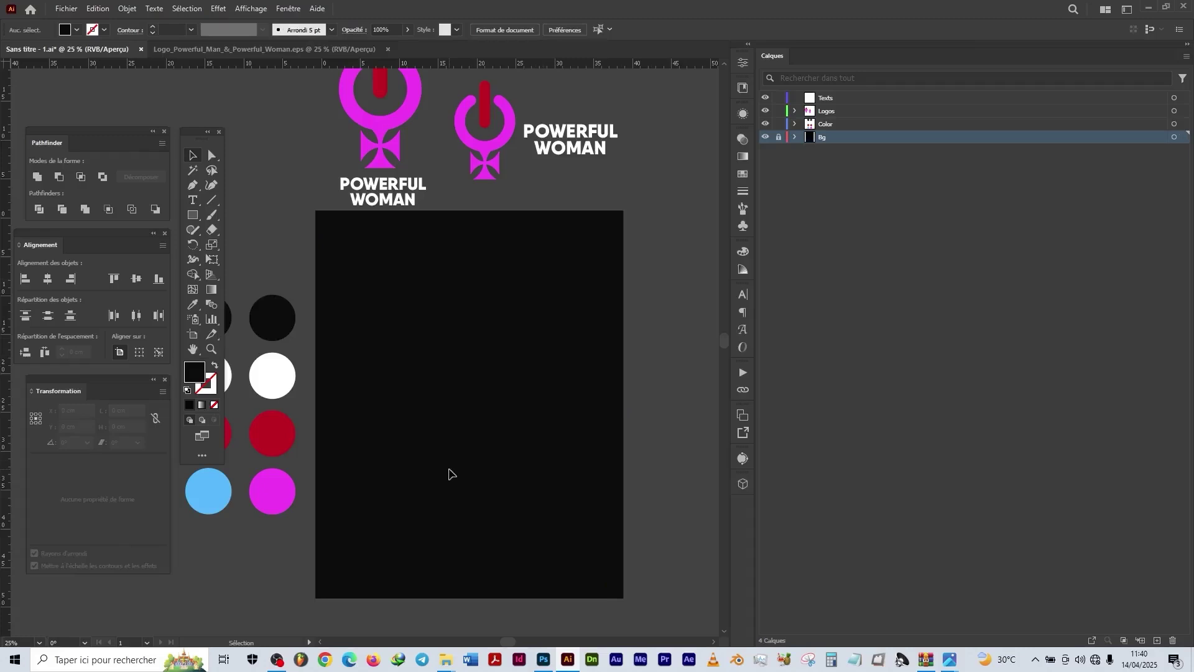
Step: Create a new layer directly above the Color layer and name it Sticker
{"action": "scroll", "coordinate": [449, 474], "scroll_direction": "up", "scroll_amount": 2}
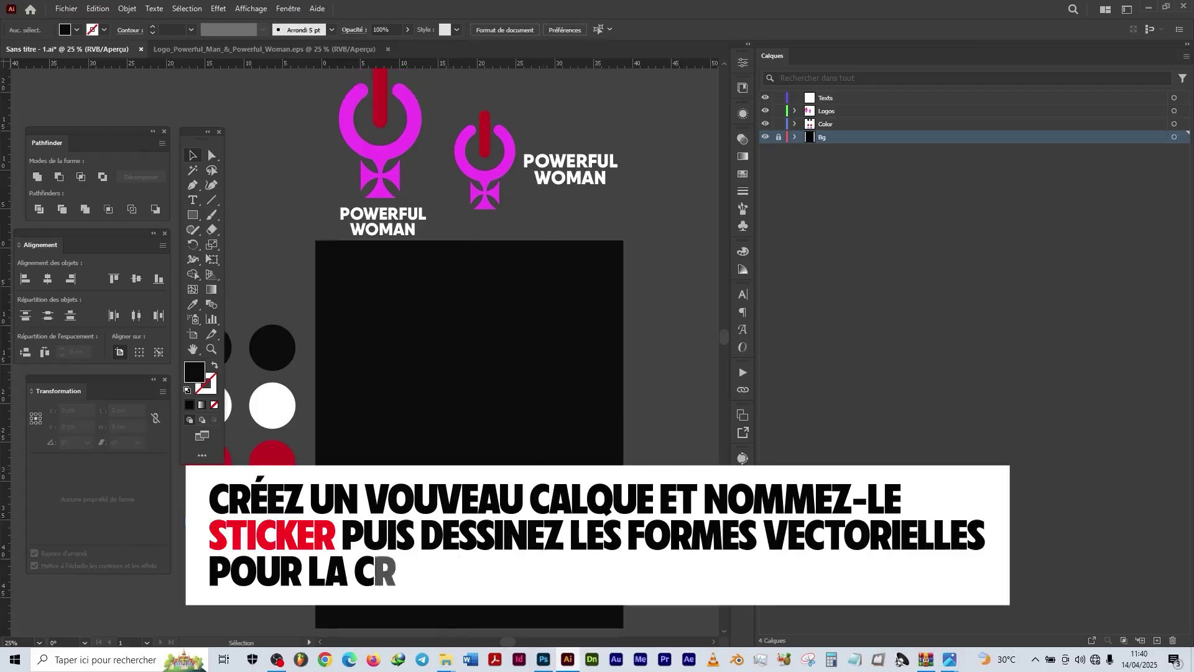
{"action": "left_click", "coordinate": [850, 125]}
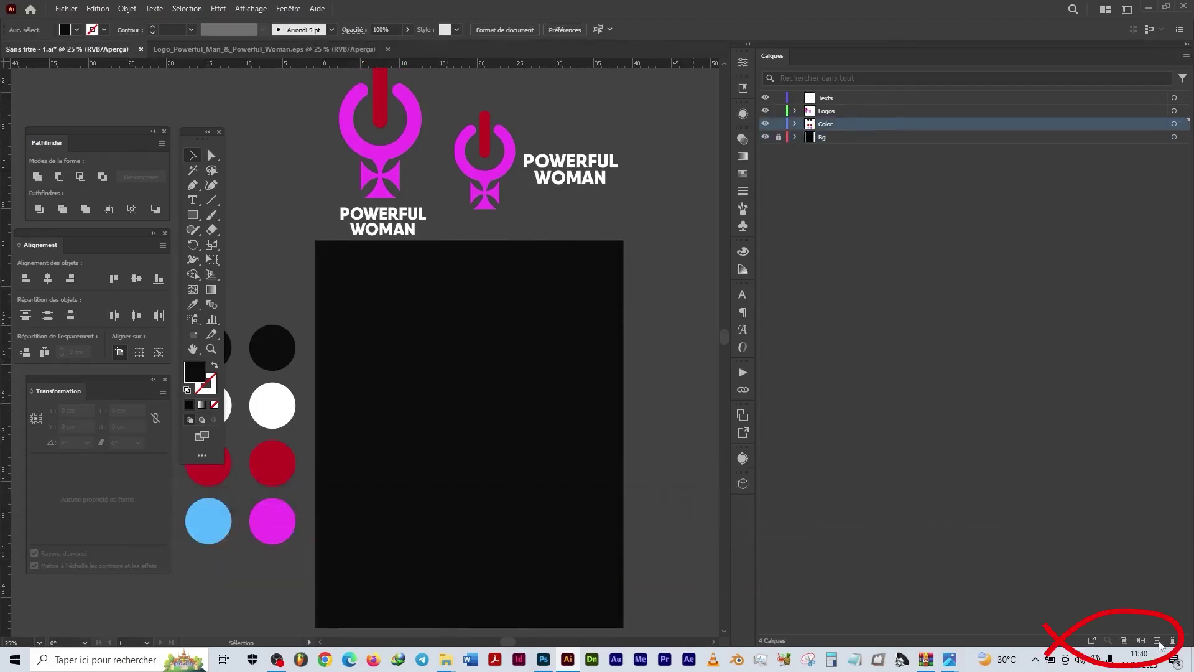
{"action": "left_click", "coordinate": [1157, 642]}
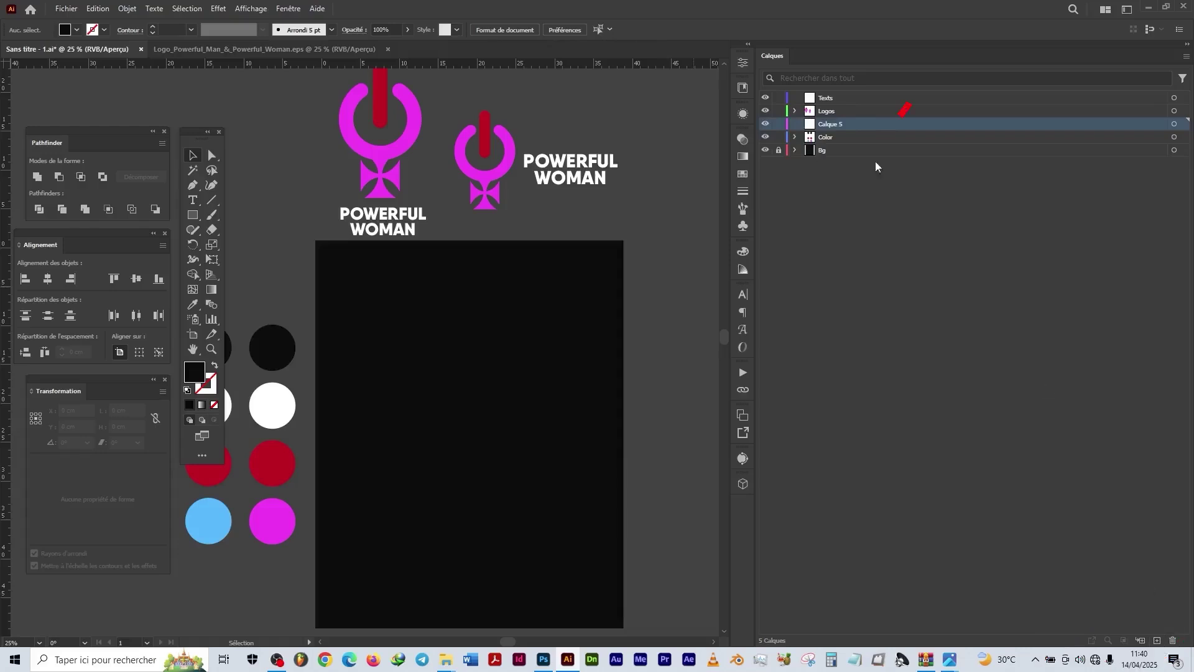
{"action": "double_click", "coordinate": [810, 127]}
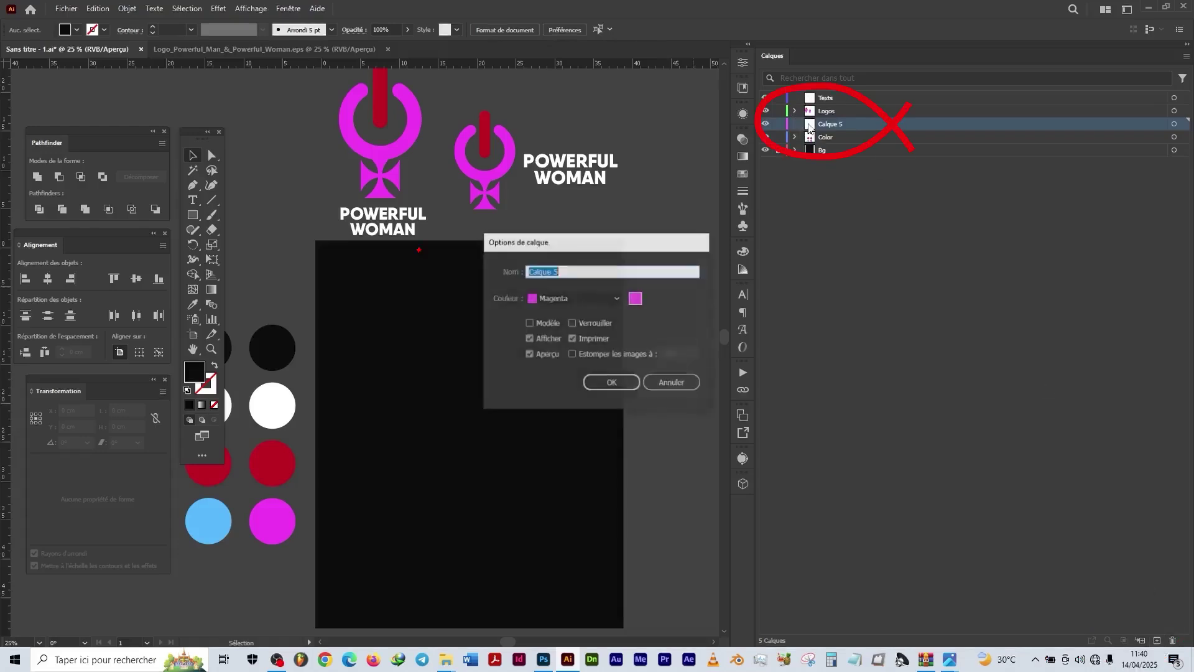
{"action": "type", "text": "Stic"}
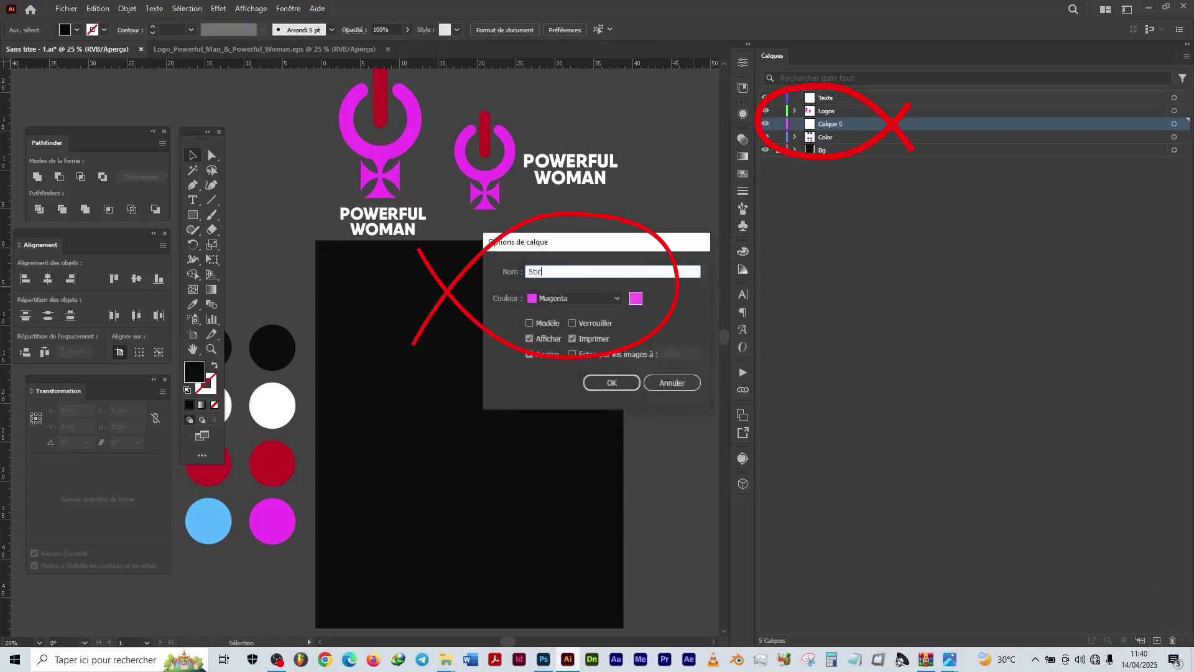
{"action": "type", "text": "ker"}
{"action": "key", "text": "Return"}
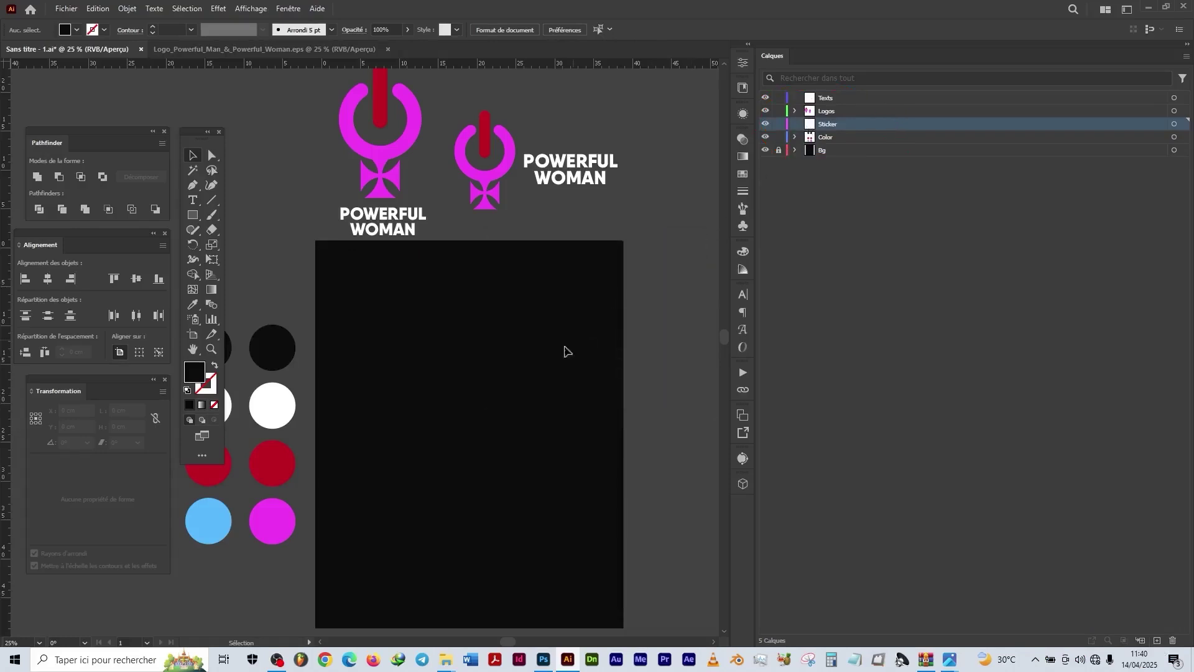
Step: Draw a circle about 13.92 cm in diameter in the artboard's upper half and centre it horizontally on the artboard
{"action": "left_click", "coordinate": [191, 218]}
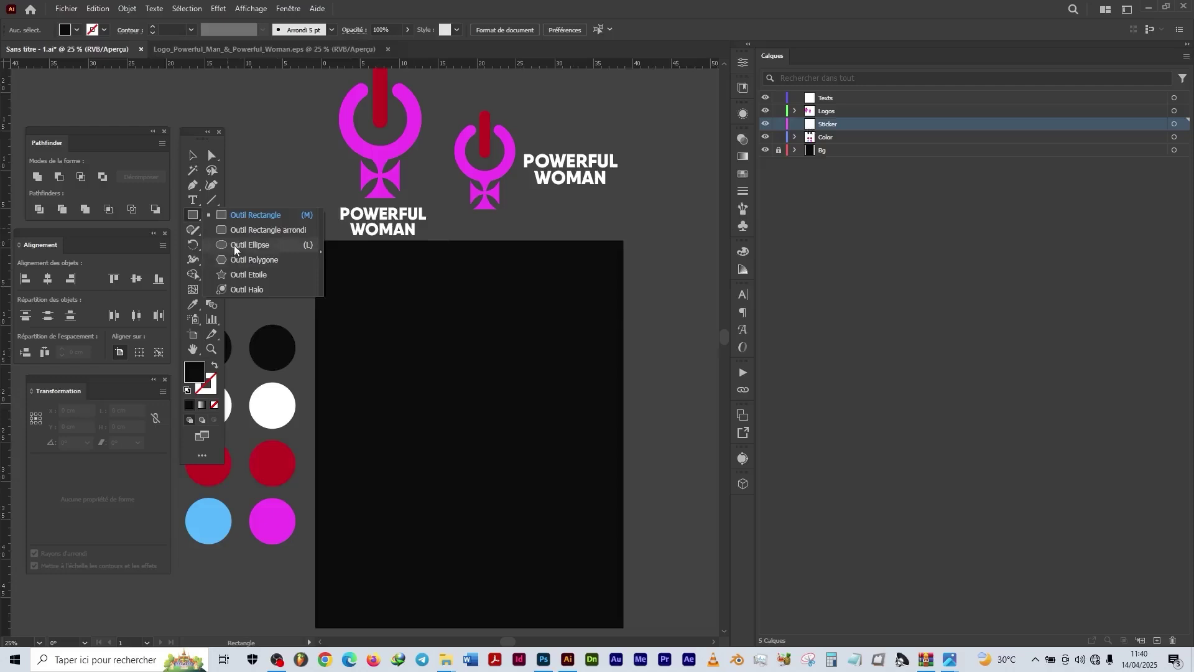
{"action": "left_click", "coordinate": [235, 247]}
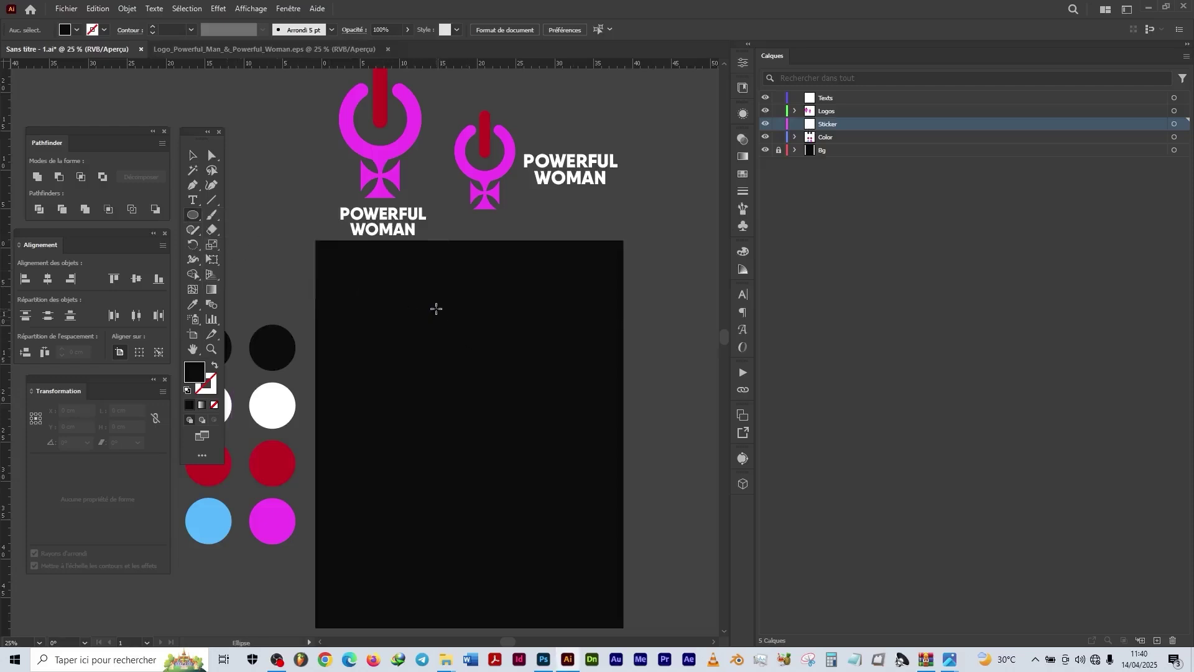
{"action": "left_click_drag", "start_coordinate": [435, 298], "coordinate": [541, 388]}
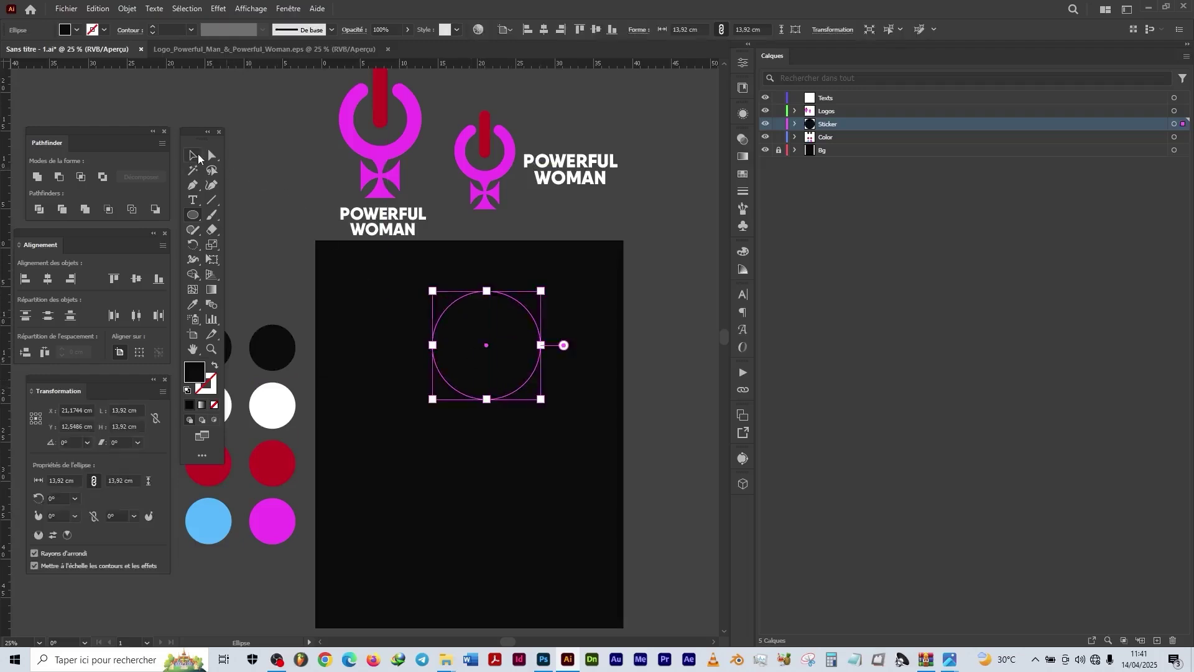
{"action": "left_click", "coordinate": [199, 156]}
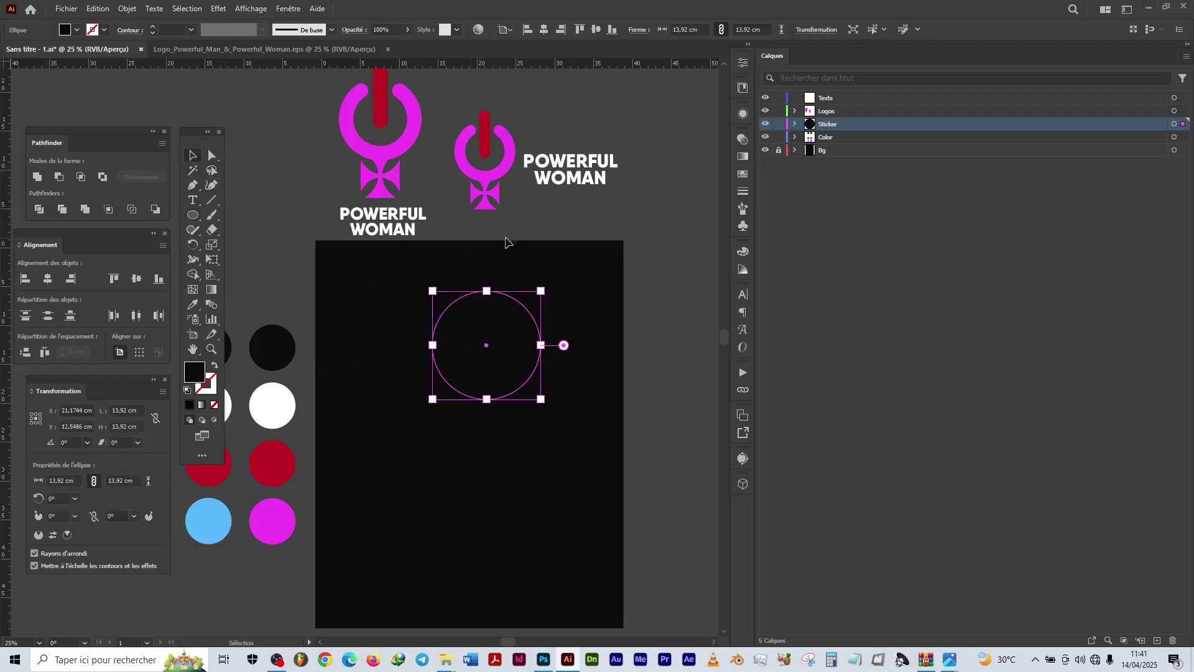
{"action": "left_click", "coordinate": [547, 29]}
{"action": "left_click", "coordinate": [544, 432]}
{"action": "left_click", "coordinate": [492, 341]}
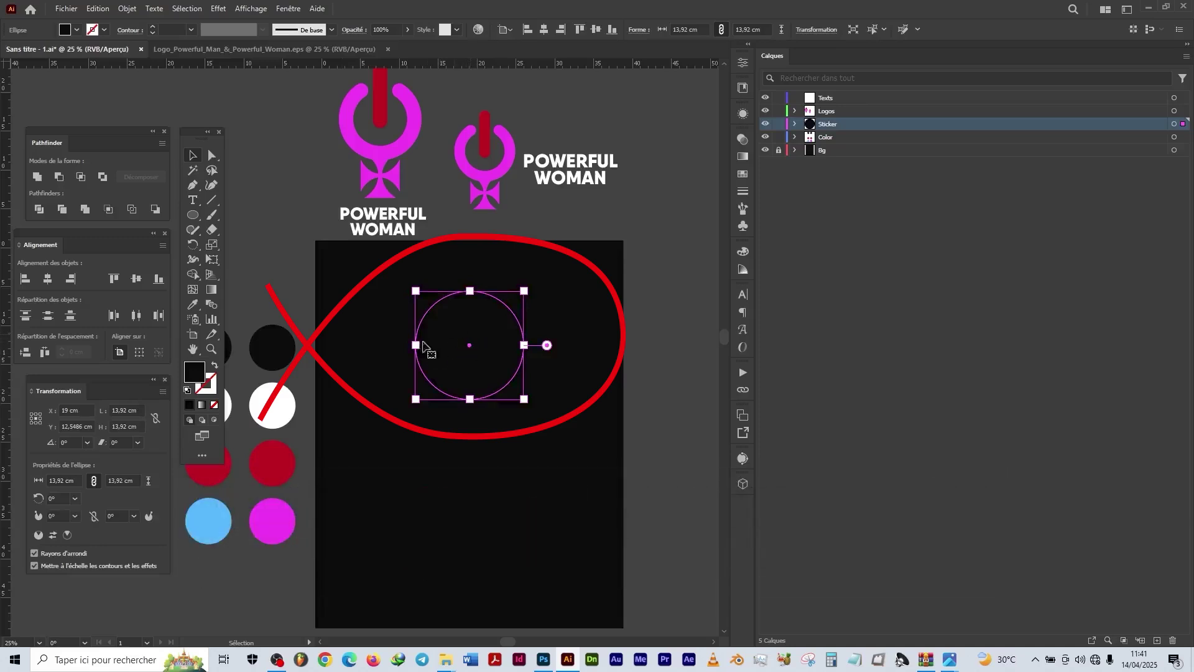
Step: Fill the circle with the magenta swatch colour using the Eyedropper
{"action": "left_click", "coordinate": [193, 305]}
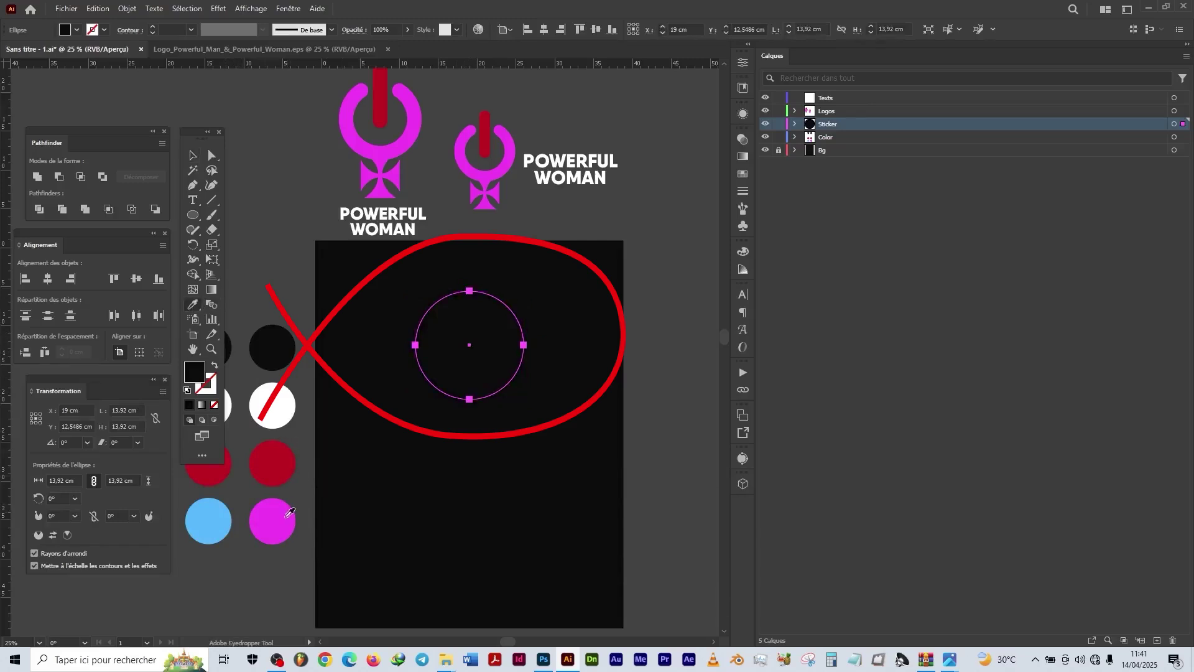
{"action": "left_click", "coordinate": [286, 516]}
{"action": "left_click", "coordinate": [193, 155]}
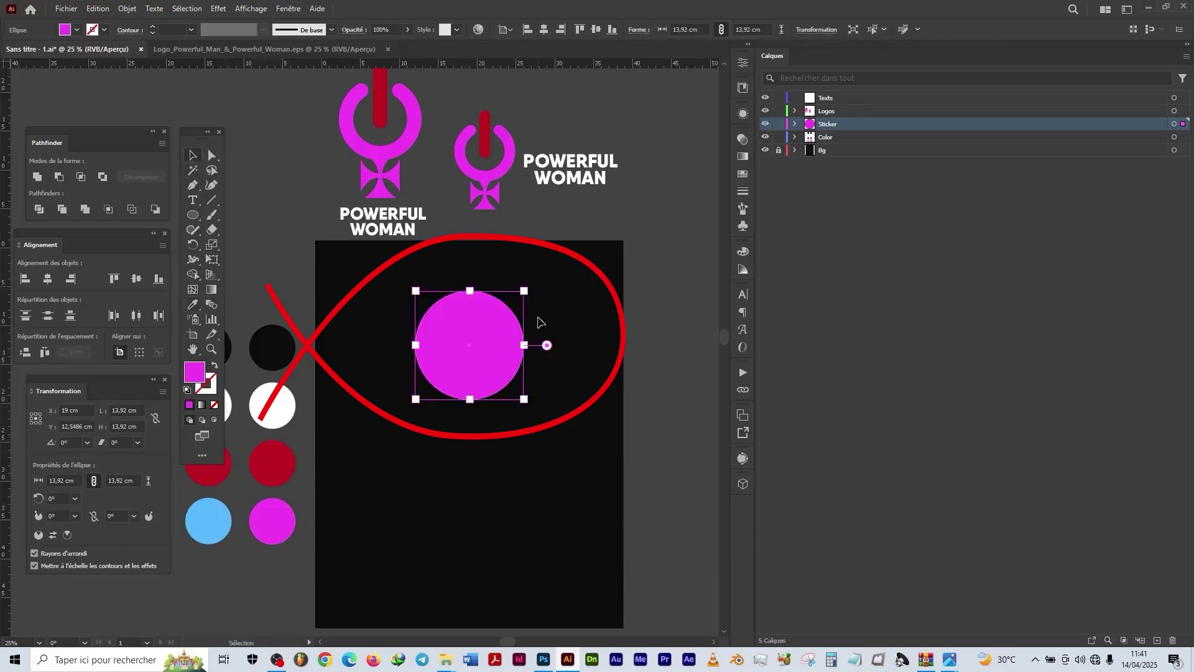
{"action": "left_click", "coordinate": [548, 314]}
Step: Copy the magenta circle and paste the duplicate in place in front of it
{"action": "left_click", "coordinate": [466, 331]}
{"action": "key", "text": "a"}
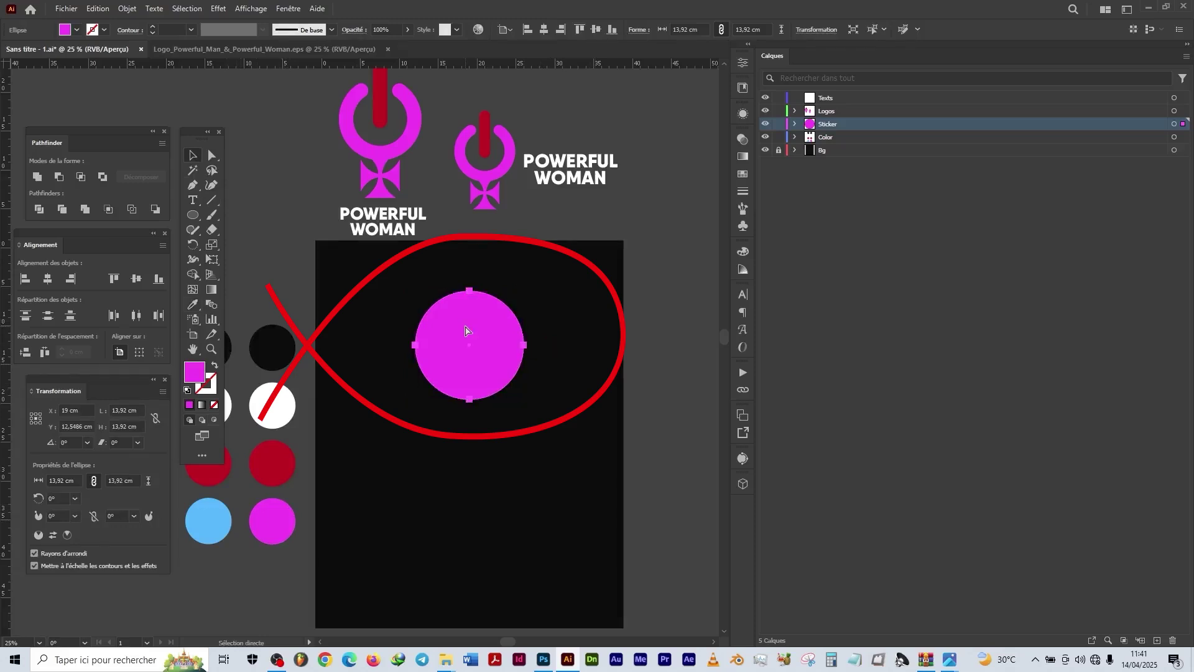
{"action": "key", "text": "ctrl+f"}
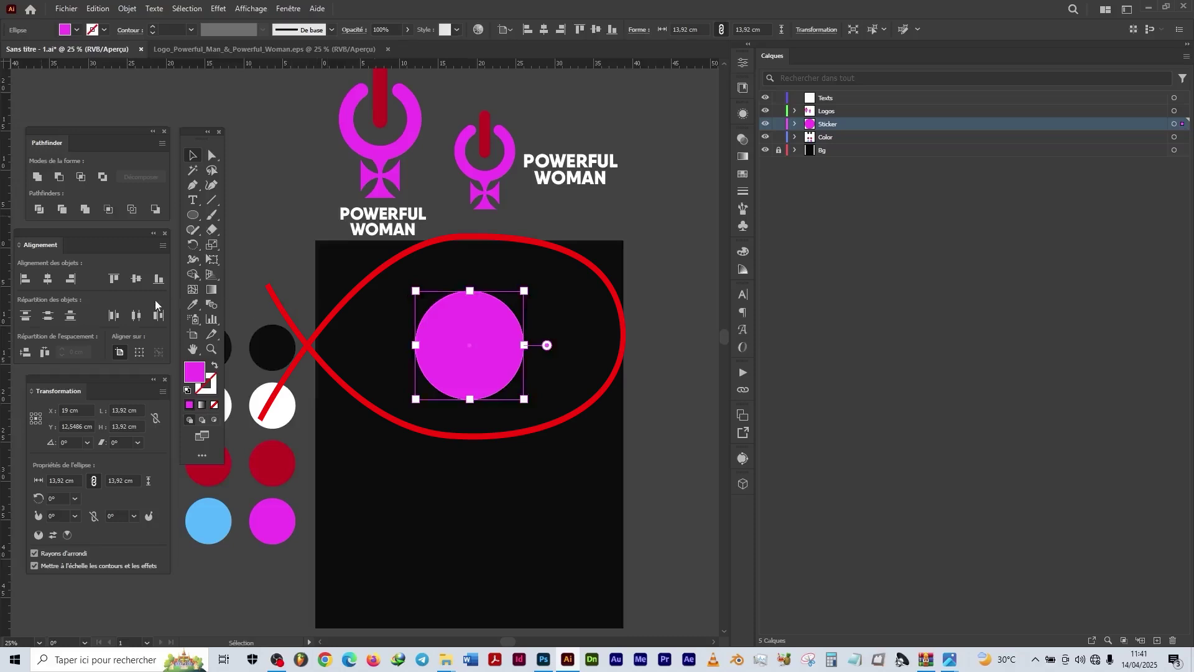
Step: Fill the duplicate circle with the white swatch colour using the Eyedropper and scale it about its centre to about 11.92 cm in diameter
{"action": "left_click", "coordinate": [193, 305]}
{"action": "left_click", "coordinate": [282, 414]}
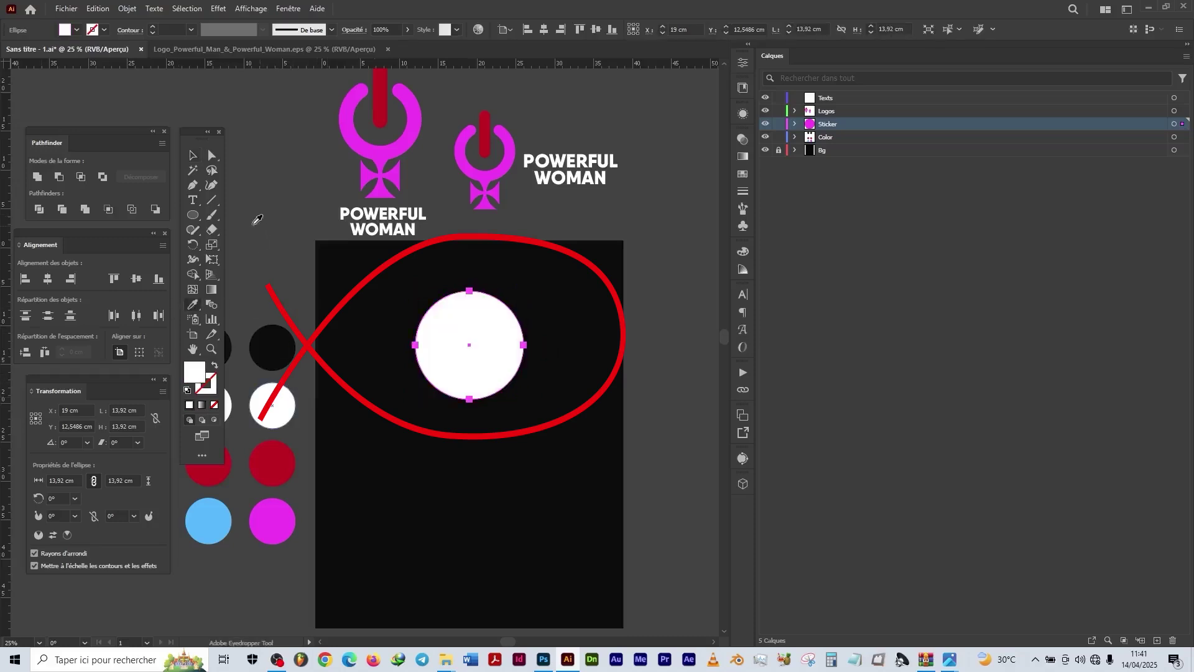
{"action": "left_click", "coordinate": [194, 157]}
{"action": "scroll", "coordinate": [506, 310], "scroll_direction": "up", "scroll_amount": 3}
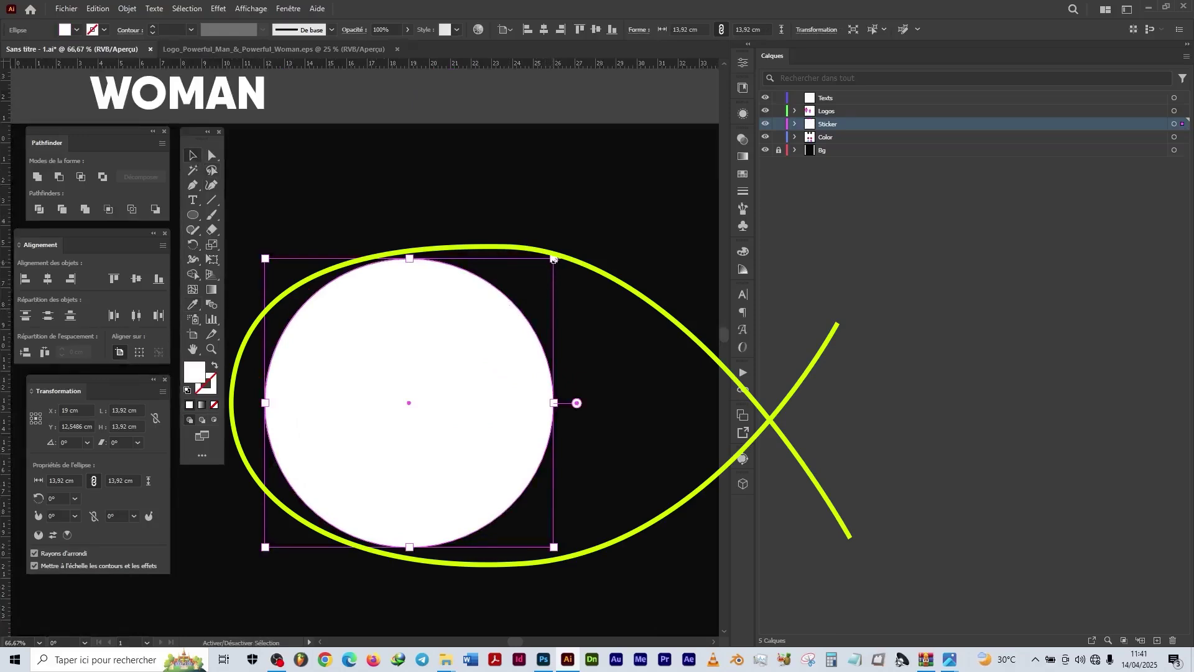
{"action": "left_click_drag", "start_coordinate": [554, 259], "coordinate": [541, 280]}
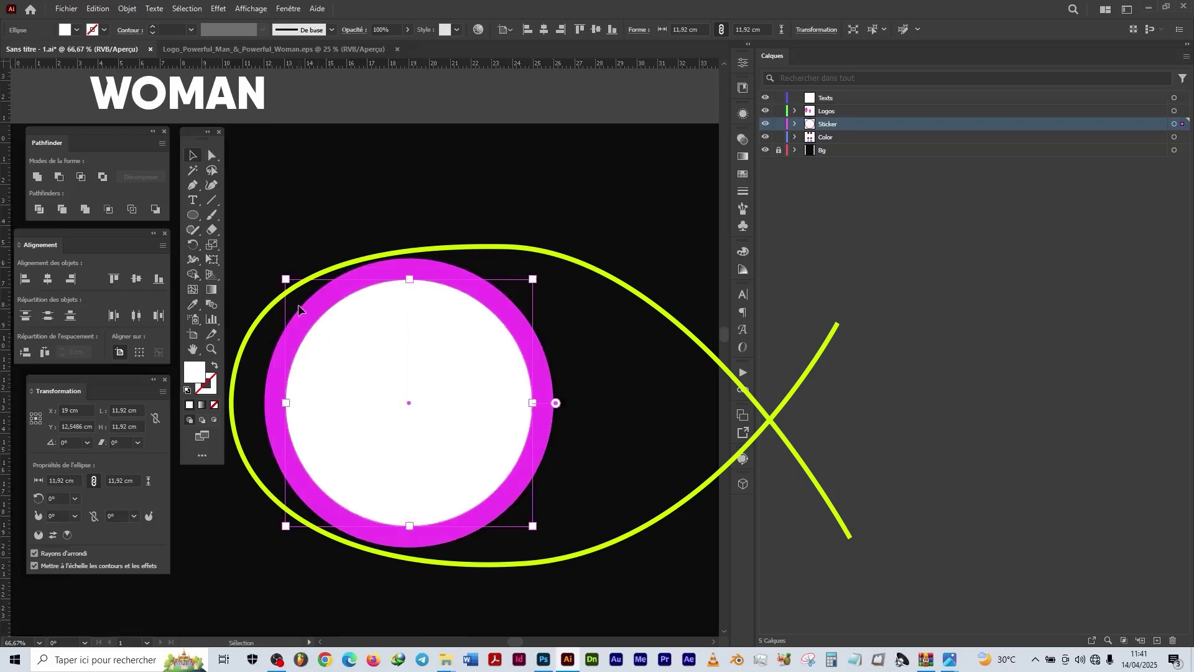
Step: Swap the inner circle's fill and stroke to leave only a white outline, and set the stroke weight to 4 pt
{"action": "left_click", "coordinate": [215, 367]}
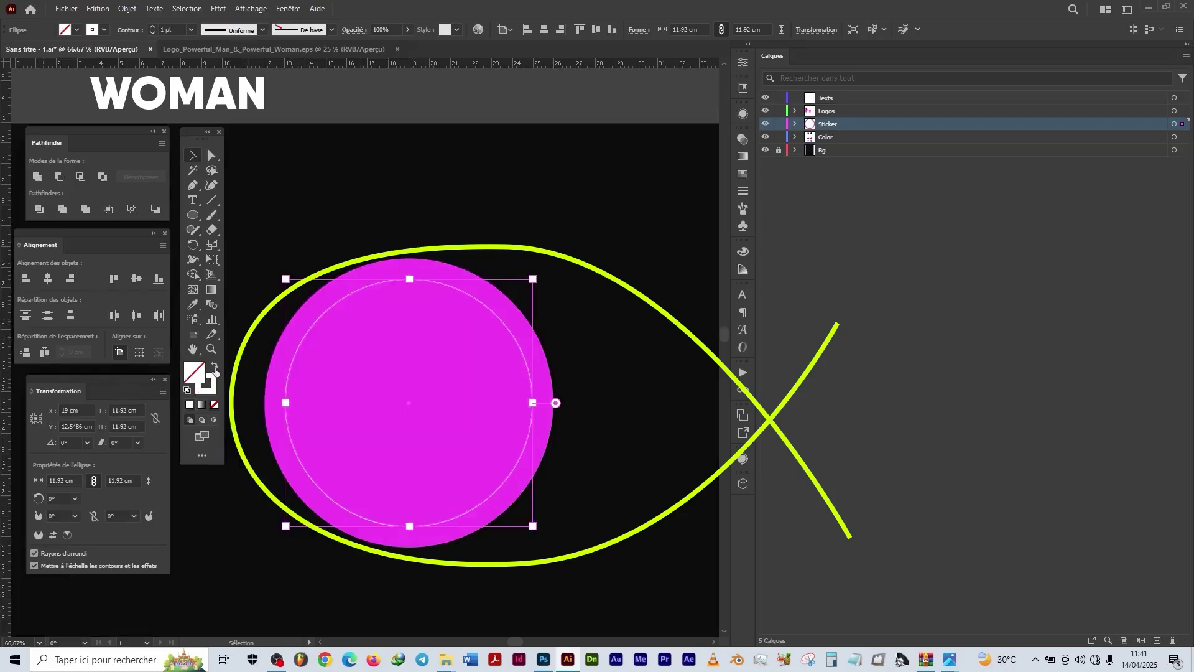
{"action": "left_click", "coordinate": [153, 29]}
{"action": "left_click", "coordinate": [153, 30]}
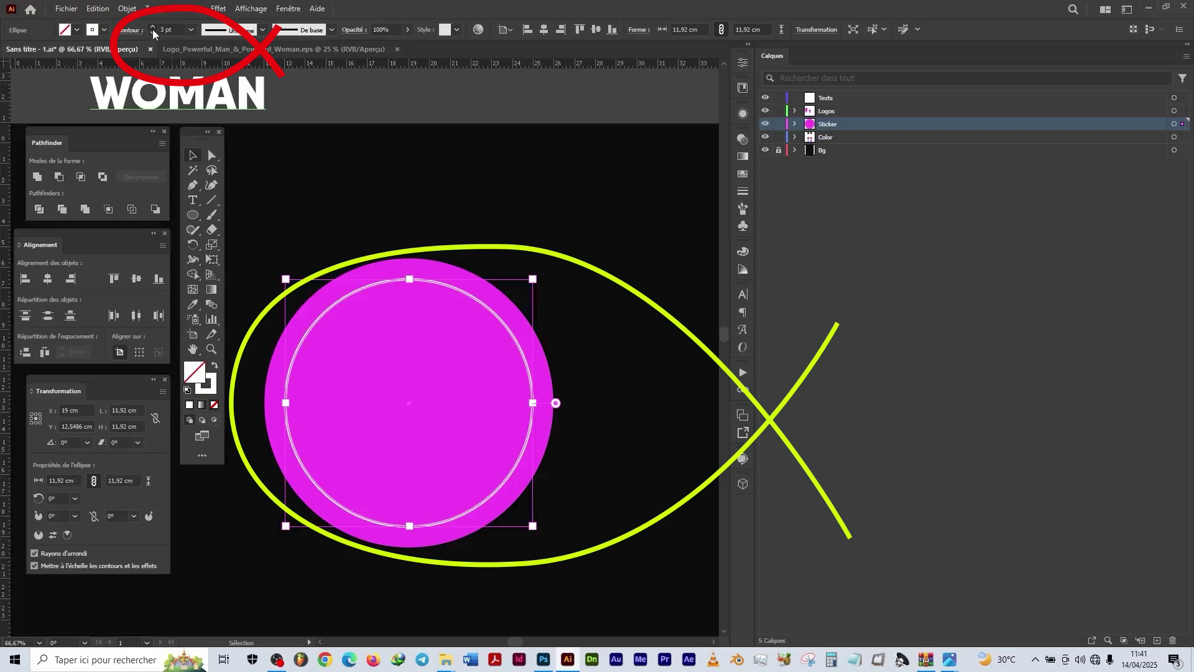
{"action": "left_click", "coordinate": [153, 29]}
{"action": "left_click", "coordinate": [568, 231]}
Step: Create a 0.2 cm offset path around the large magenta circle with a Pointe join and a limit of 4
{"action": "scroll", "coordinate": [615, 470], "scroll_direction": "down", "scroll_amount": 1}
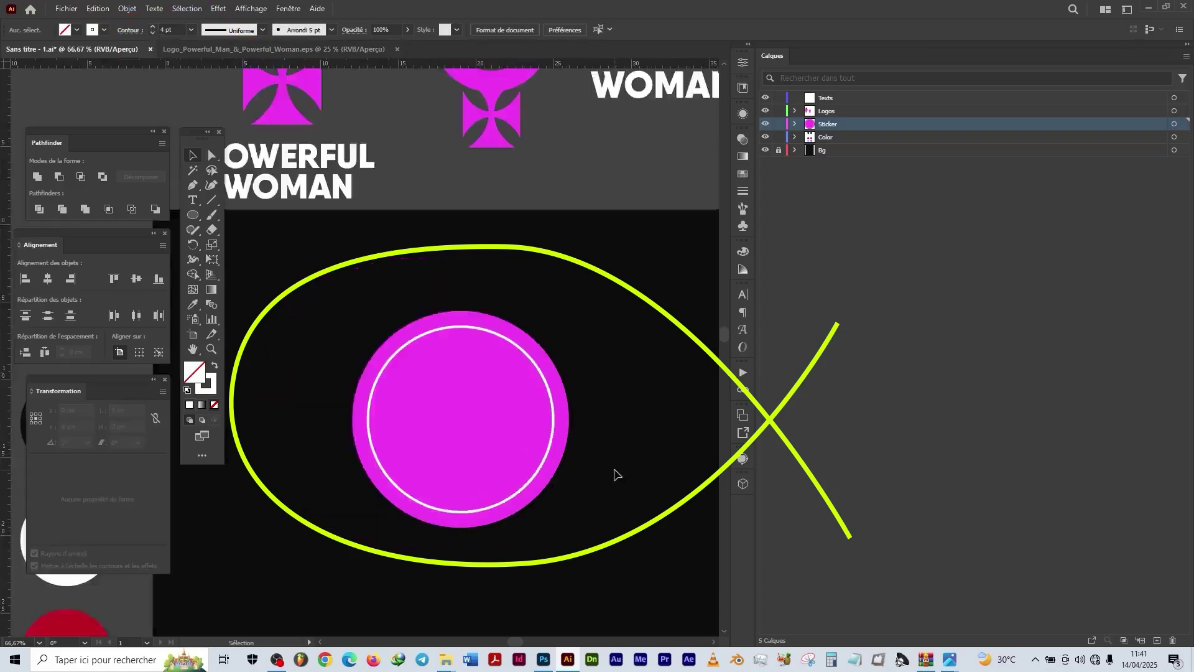
{"action": "scroll", "coordinate": [614, 469], "scroll_direction": "down", "scroll_amount": 2}
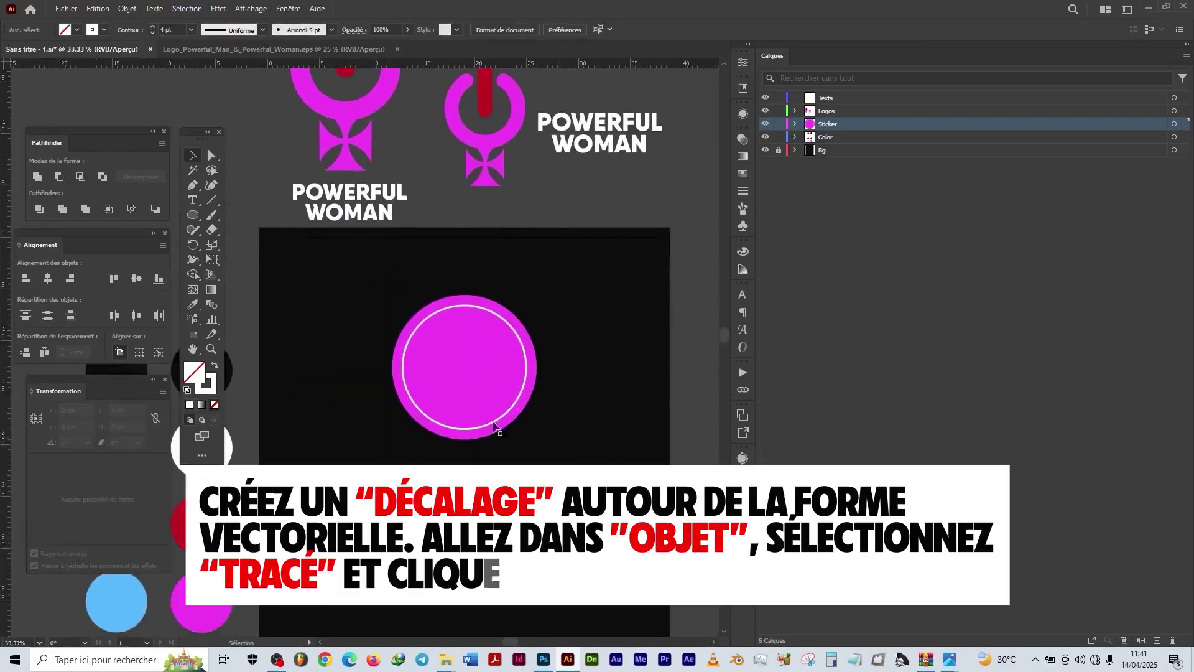
{"action": "scroll", "coordinate": [494, 425], "scroll_direction": "up", "scroll_amount": 1}
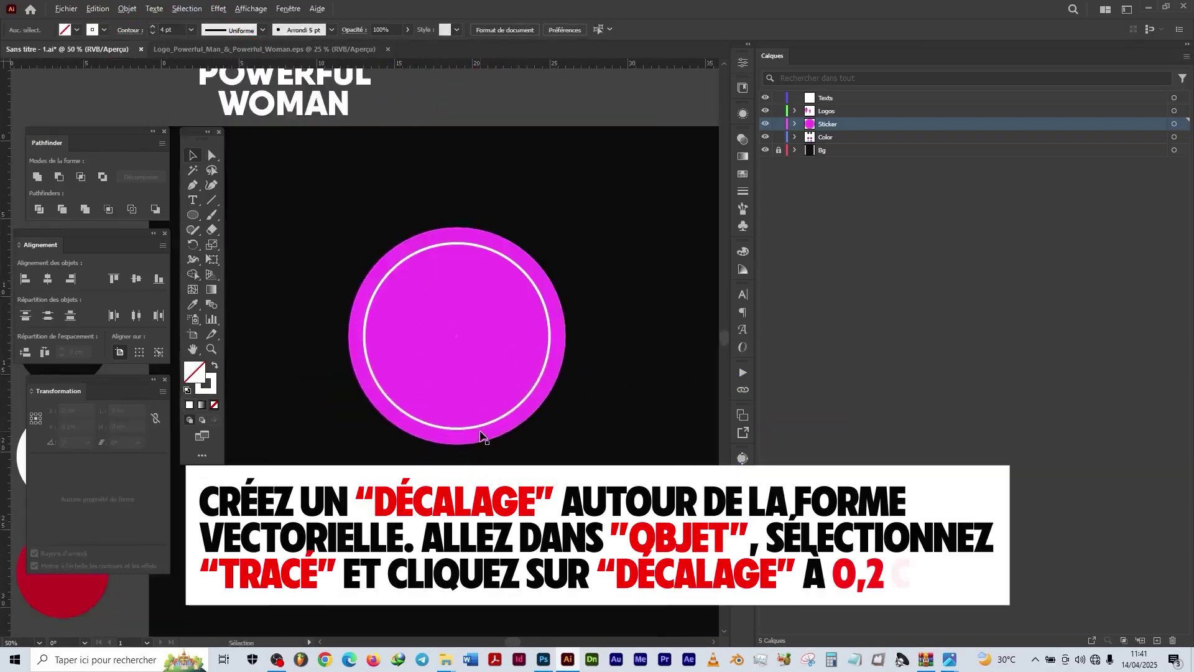
{"action": "left_click", "coordinate": [532, 264]}
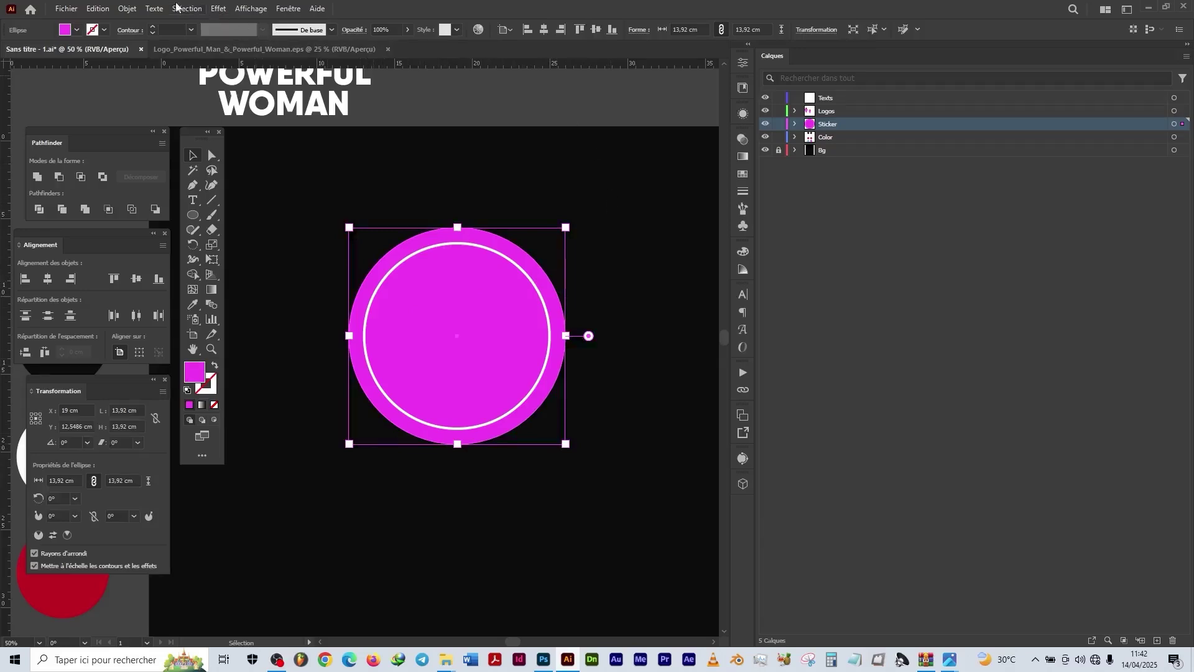
{"action": "left_click", "coordinate": [134, 6]}
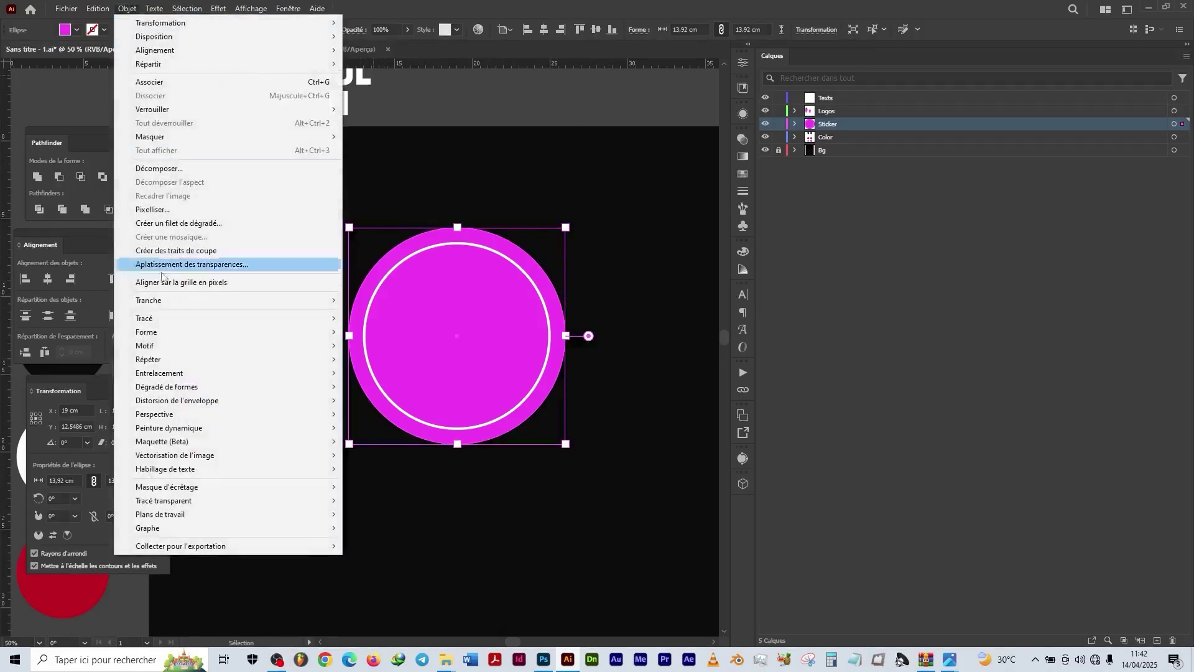
{"action": "mouse_move", "coordinate": [163, 323]}
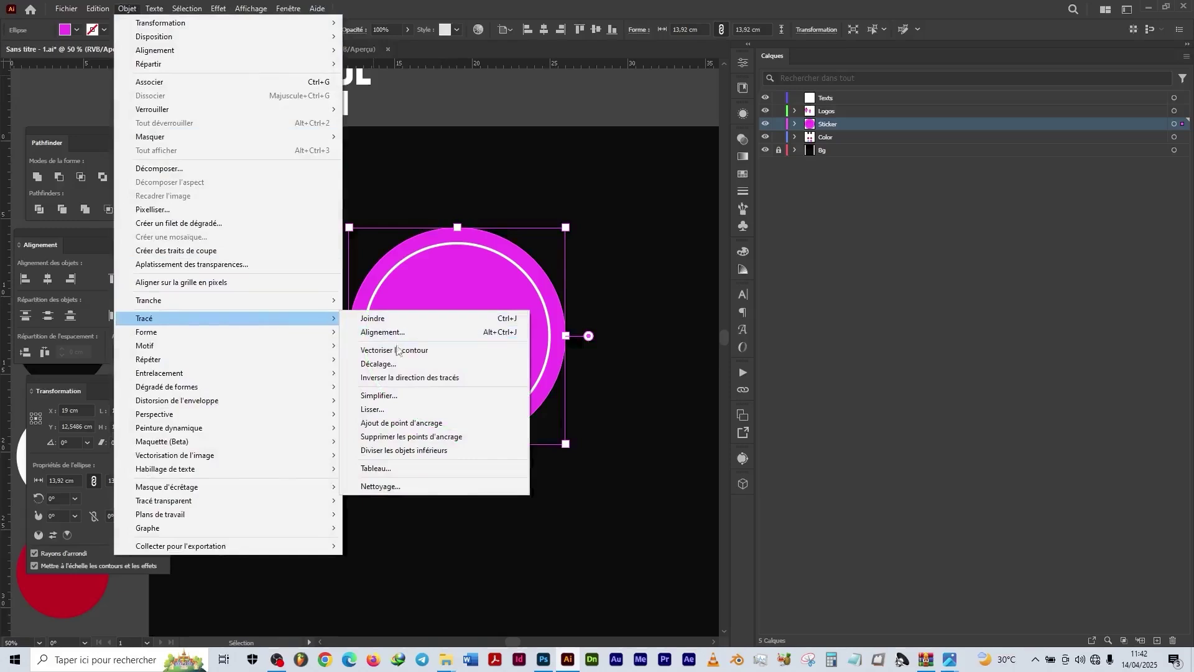
{"action": "left_click", "coordinate": [391, 366]}
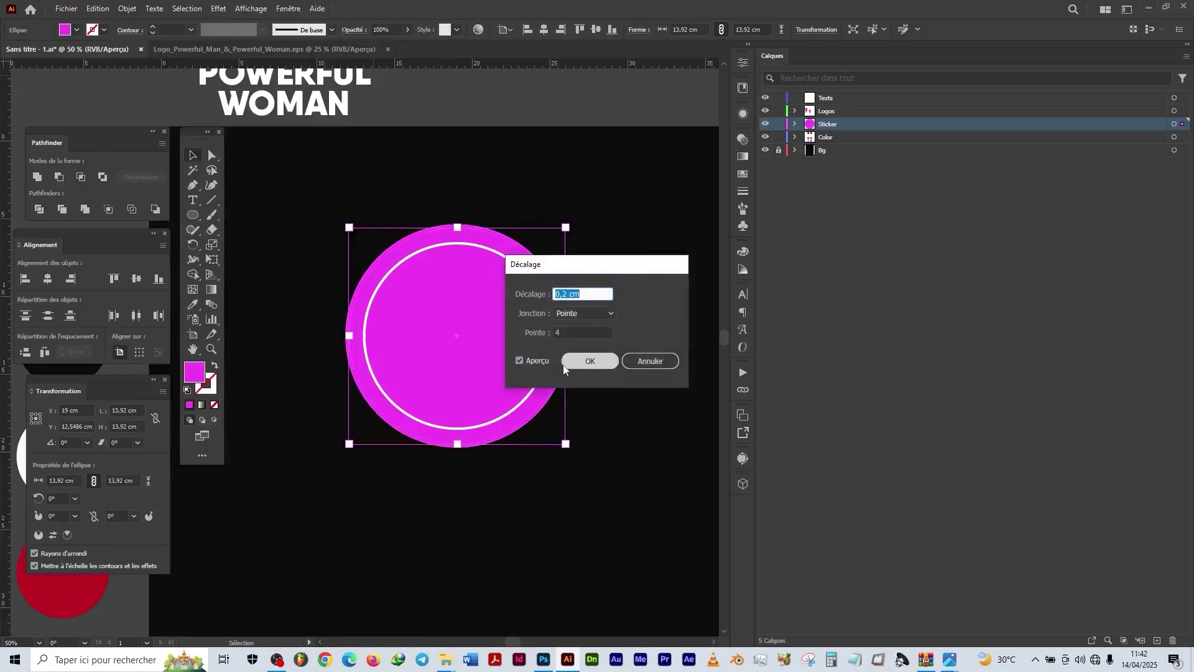
{"action": "left_click", "coordinate": [581, 362]}
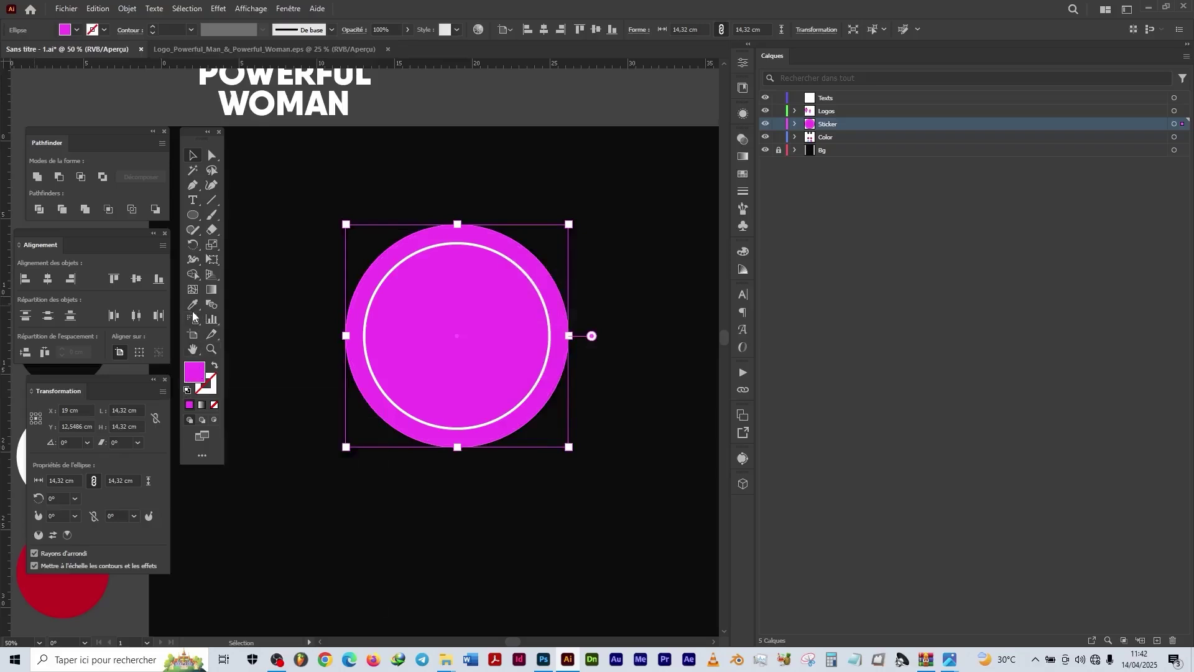
Step: Fill the offset circle with near-white #F9F7F9 using the colour picker
{"action": "double_click", "coordinate": [194, 374]}
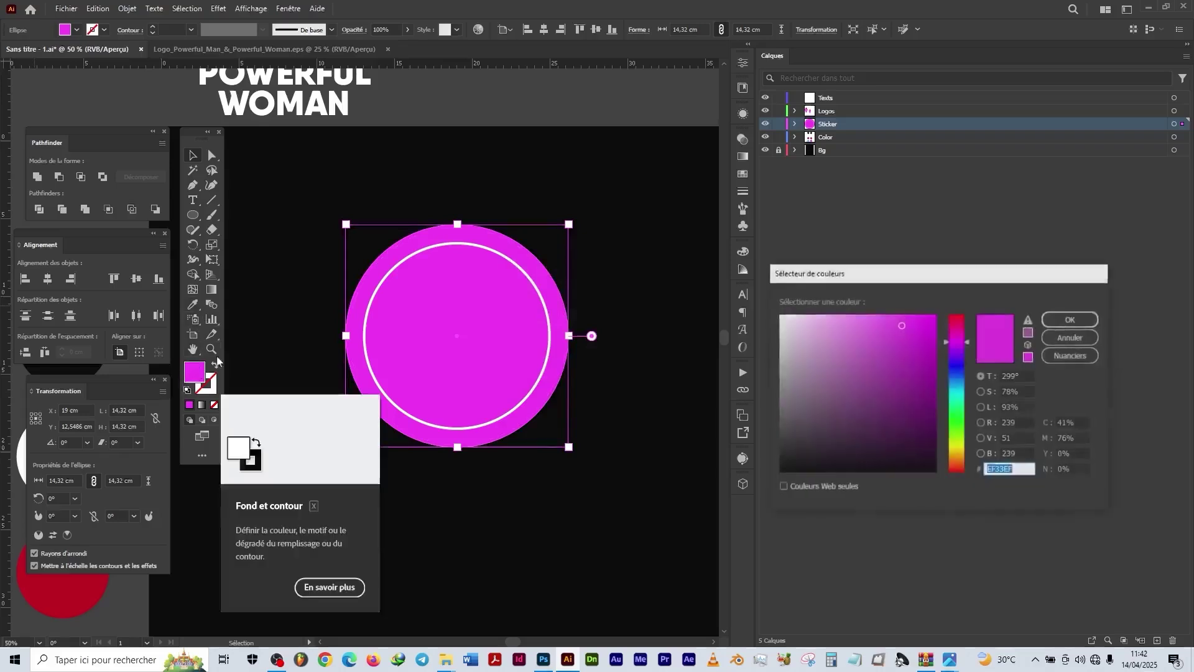
{"action": "left_click", "coordinate": [782, 316]}
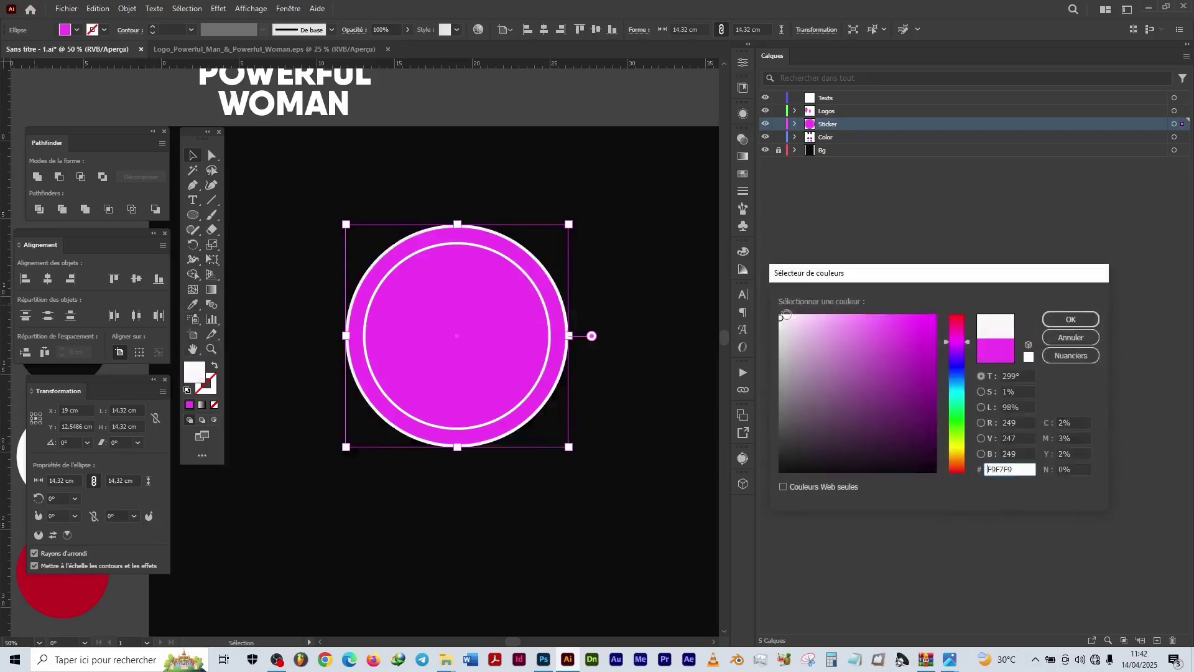
{"action": "left_click", "coordinate": [1070, 319]}
{"action": "left_click", "coordinate": [660, 570]}
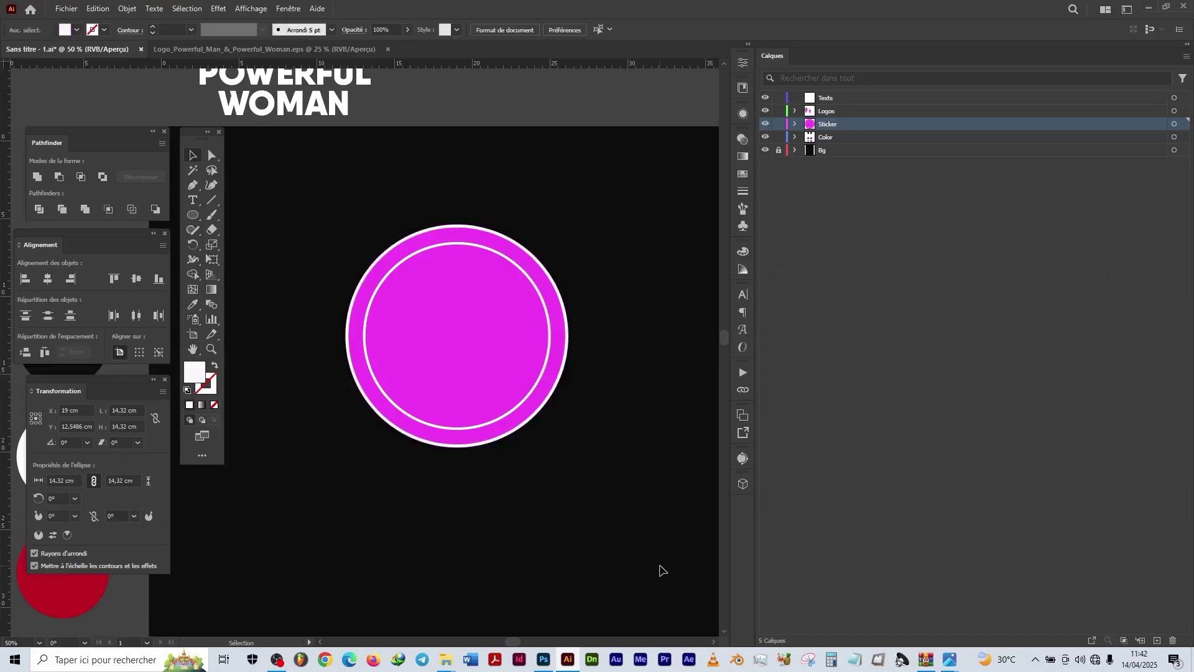
Step: Duplicate the Powerful Woman symbol without its text onto the artboard, scale it to about 5.94 × 9.65 cm and centre it on the circles
{"action": "scroll", "coordinate": [618, 423], "scroll_direction": "up", "scroll_amount": 3}
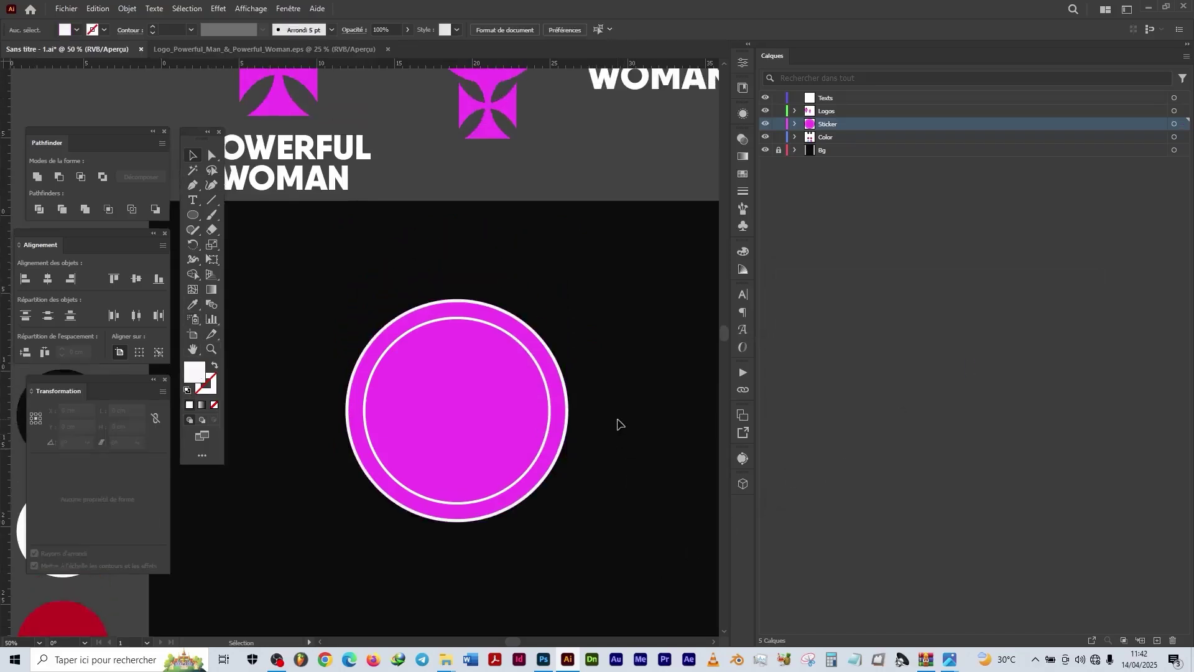
{"action": "scroll", "coordinate": [618, 423], "scroll_direction": "down", "scroll_amount": 1}
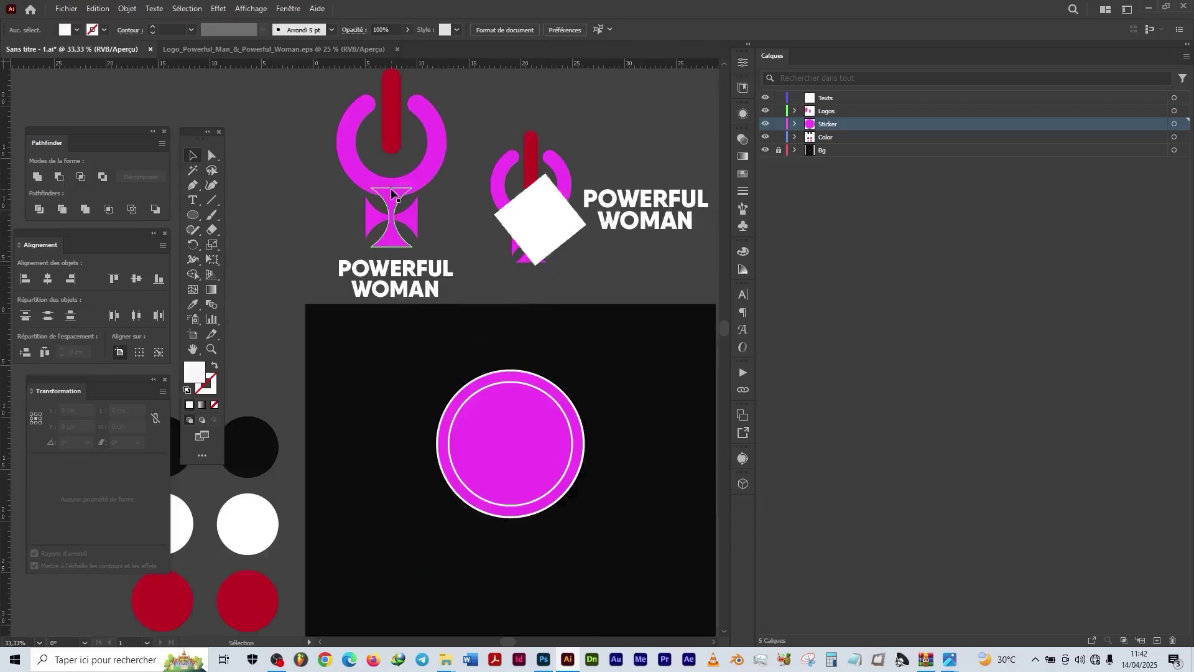
{"action": "left_click", "coordinate": [388, 212]}
{"action": "left_click_drag", "start_coordinate": [300, 91], "coordinate": [456, 244]}
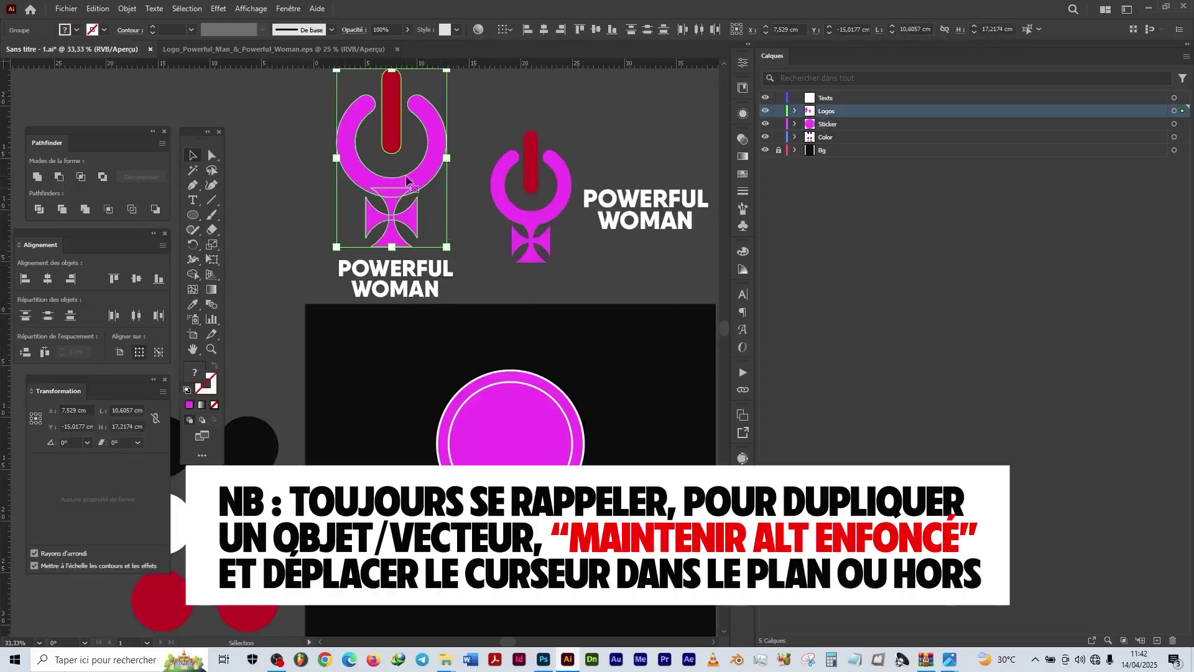
{"action": "left_click_drag", "start_coordinate": [396, 160], "coordinate": [370, 475]}
{"action": "key", "text": "a"}
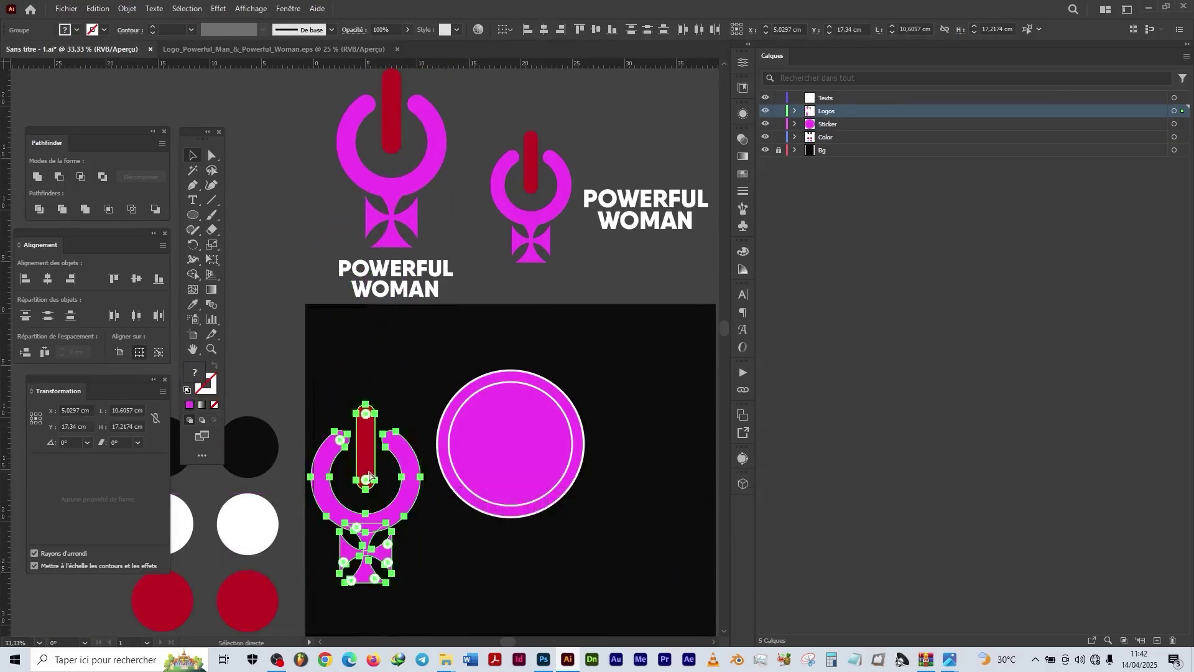
{"action": "key", "text": "v"}
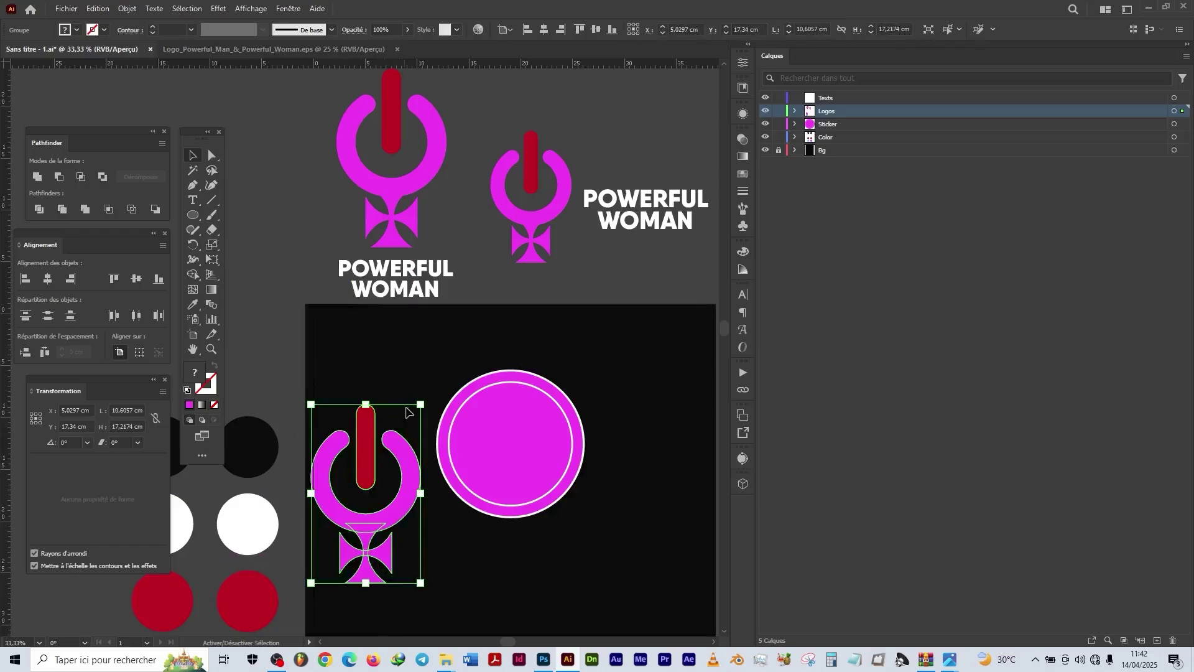
{"action": "left_click_drag", "start_coordinate": [420, 405], "coordinate": [514, 428]}
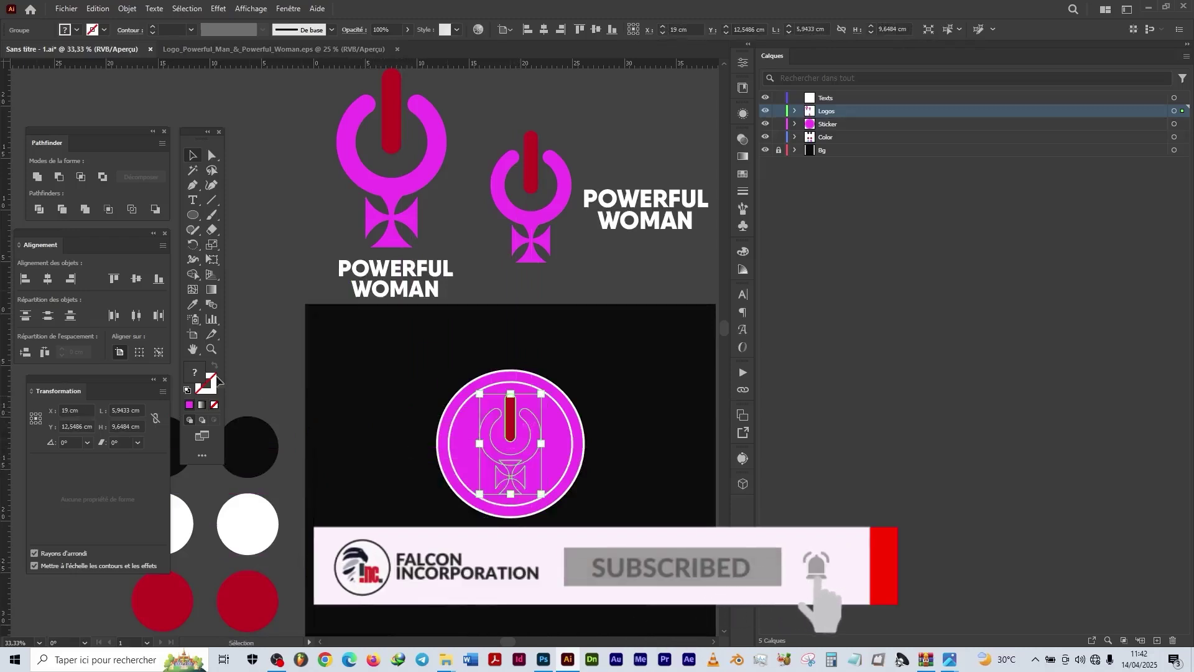
Step: Fill the whole symbol inside the sticker with the magenta of the original logo using the Eyedropper
{"action": "left_click", "coordinate": [193, 306]}
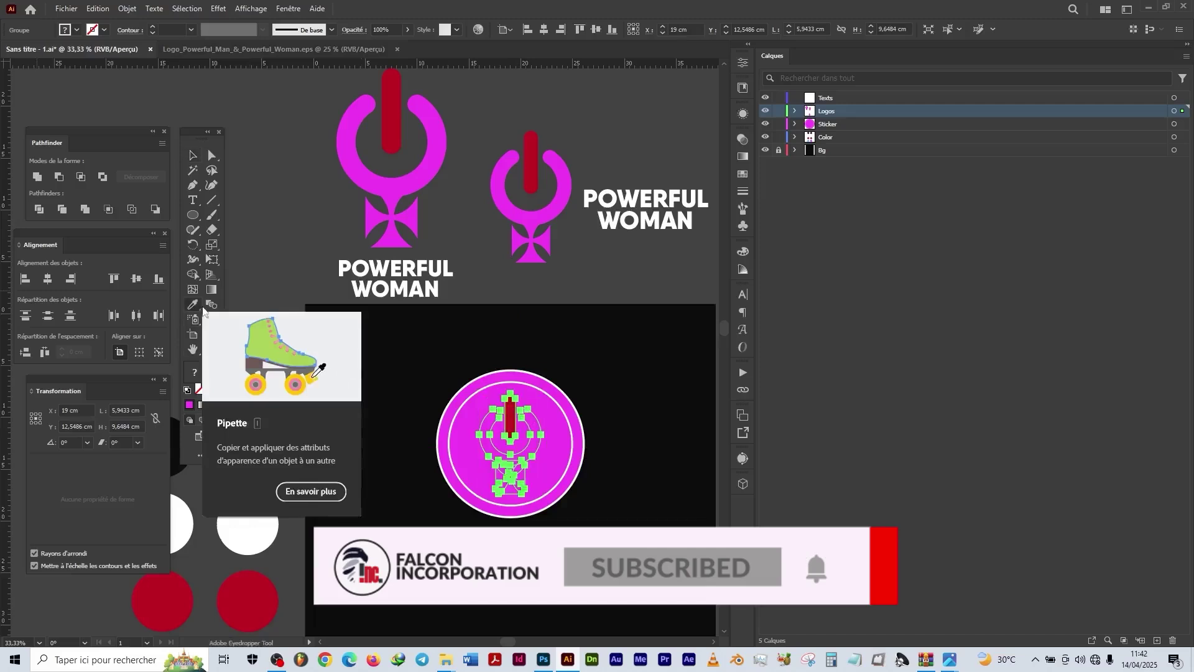
{"action": "left_click", "coordinate": [428, 171]}
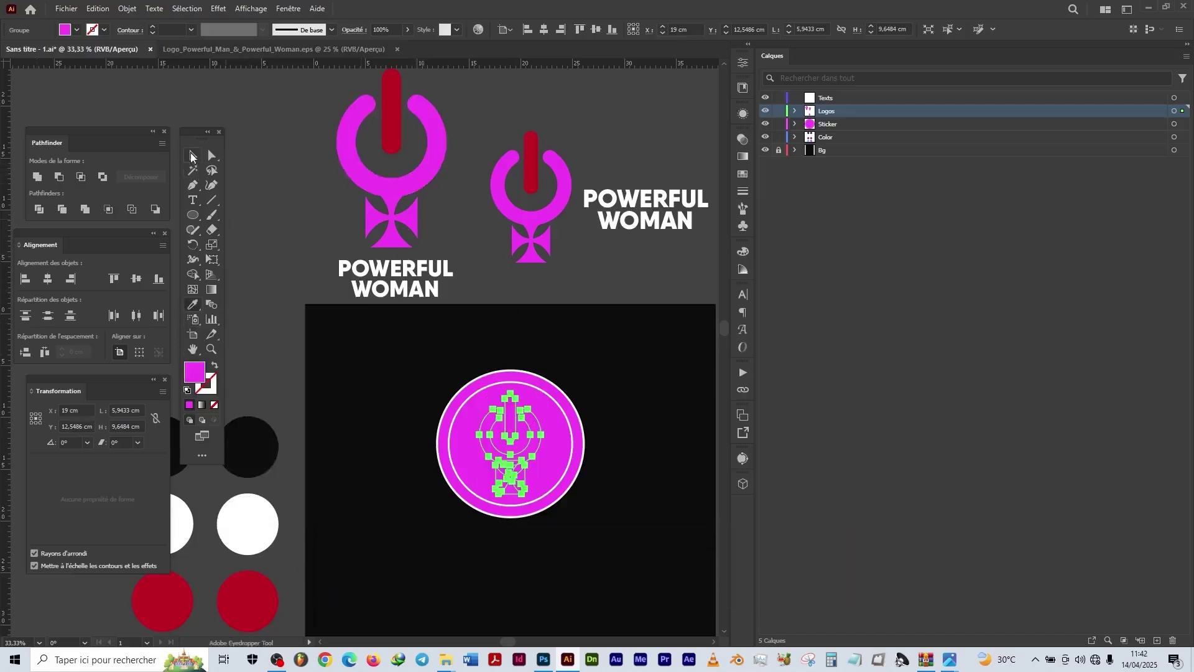
{"action": "left_click", "coordinate": [193, 156]}
{"action": "left_click", "coordinate": [675, 423]}
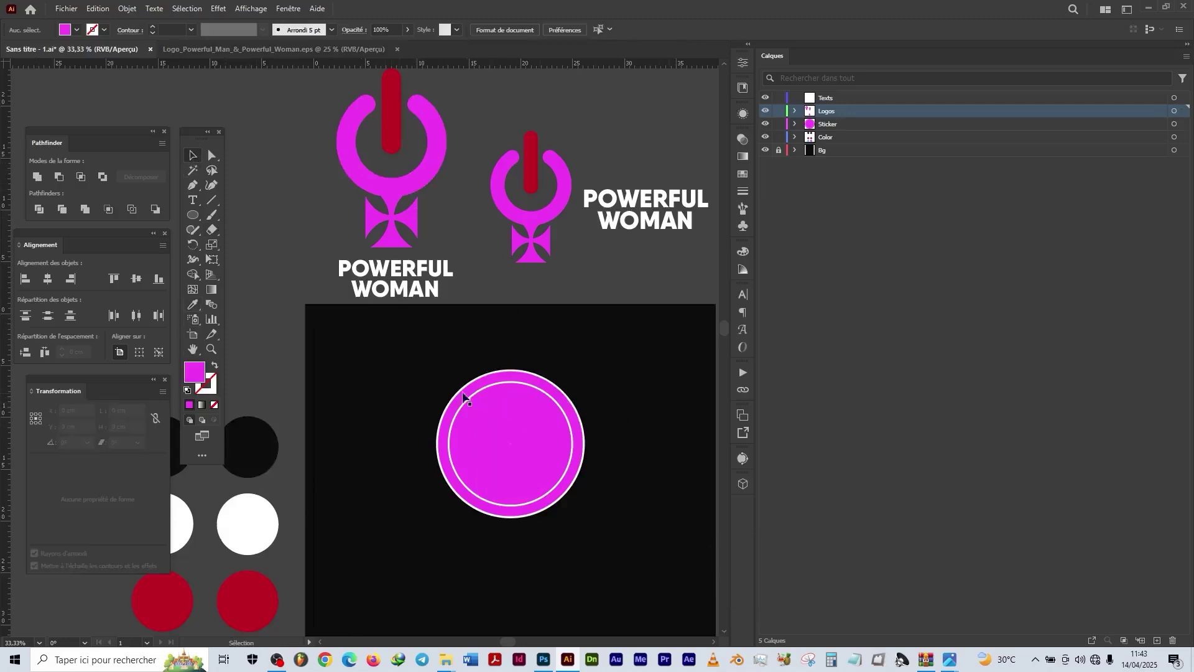
Step: Fill the sticker's 13.92 cm magenta circle with the black swatch colour using the Eyedropper
{"action": "left_click", "coordinate": [445, 474]}
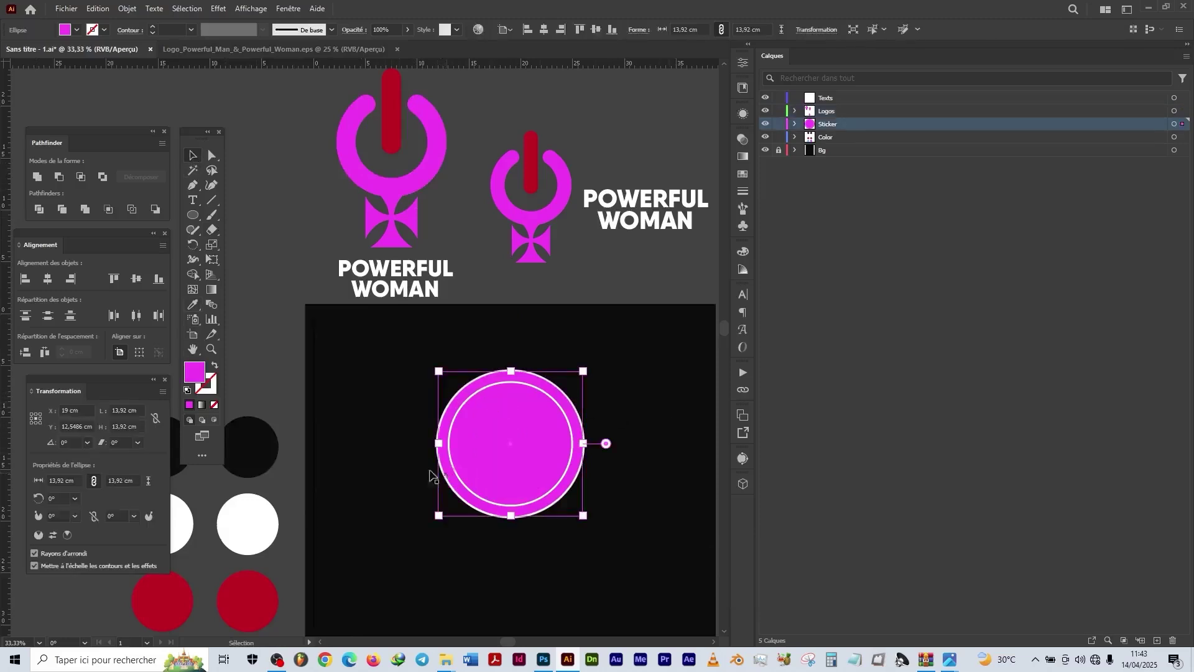
{"action": "left_click", "coordinate": [194, 304]}
{"action": "left_click", "coordinate": [259, 424]}
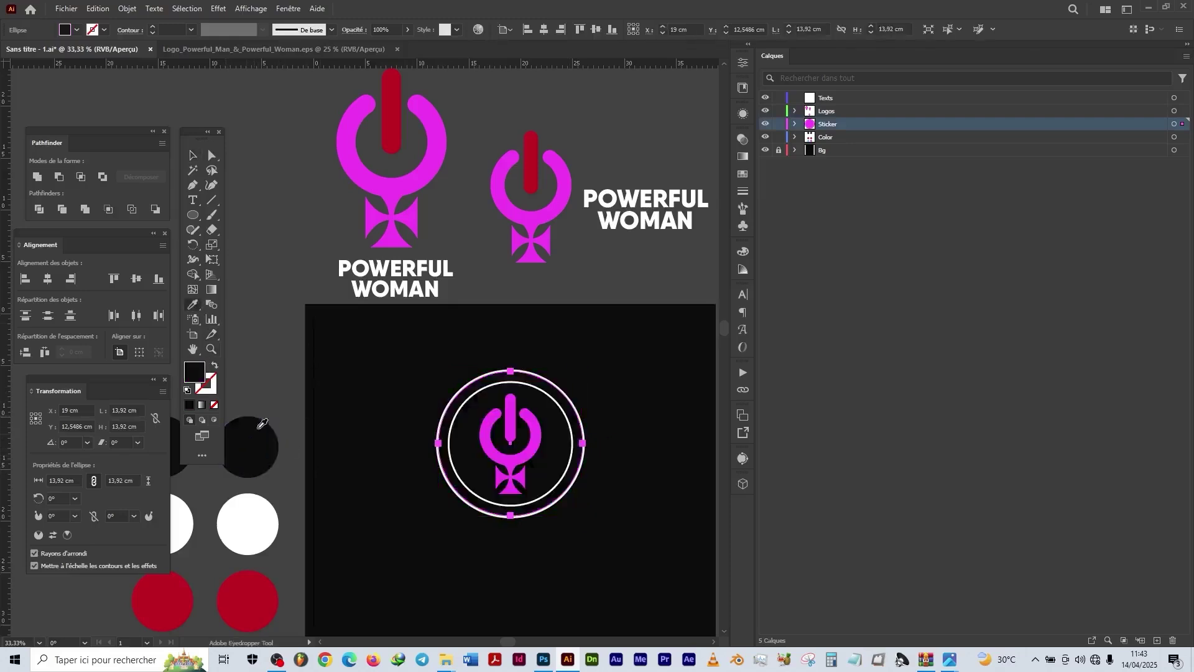
{"action": "left_click", "coordinate": [195, 155]}
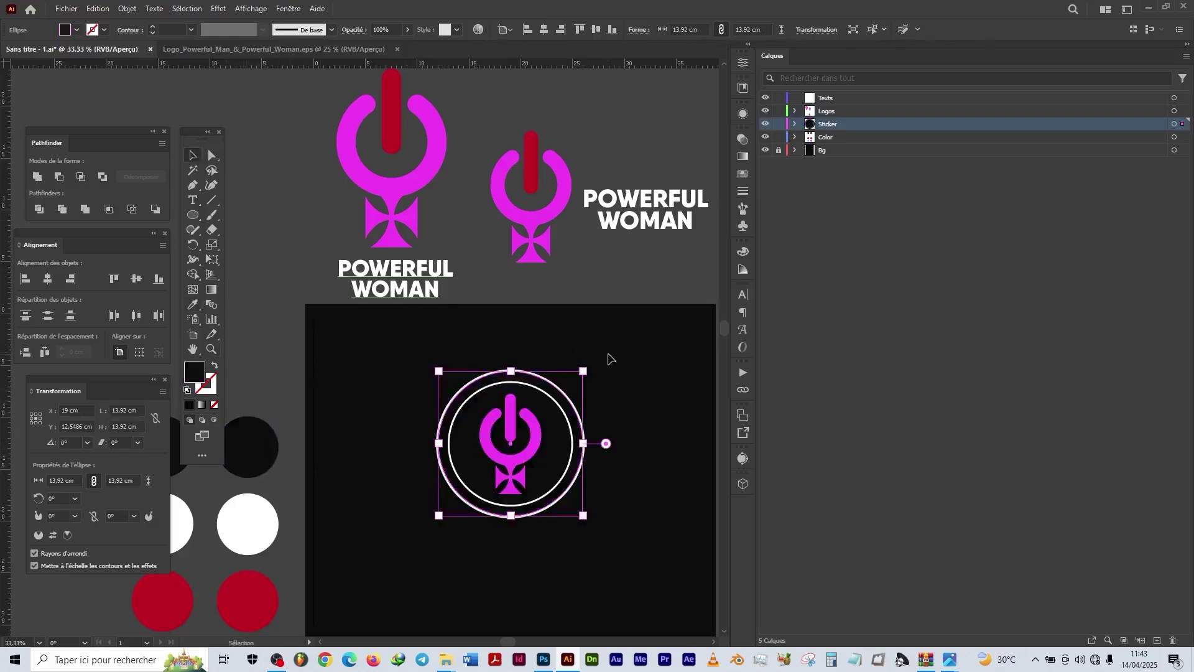
{"action": "left_click", "coordinate": [526, 520]}
Step: Add the text "powerful man" along the sticker's inner circle with the Type on a Path tool
{"action": "scroll", "coordinate": [527, 515], "scroll_direction": "up", "scroll_amount": 1}
{"action": "scroll", "coordinate": [526, 515], "scroll_direction": "up", "scroll_amount": 1}
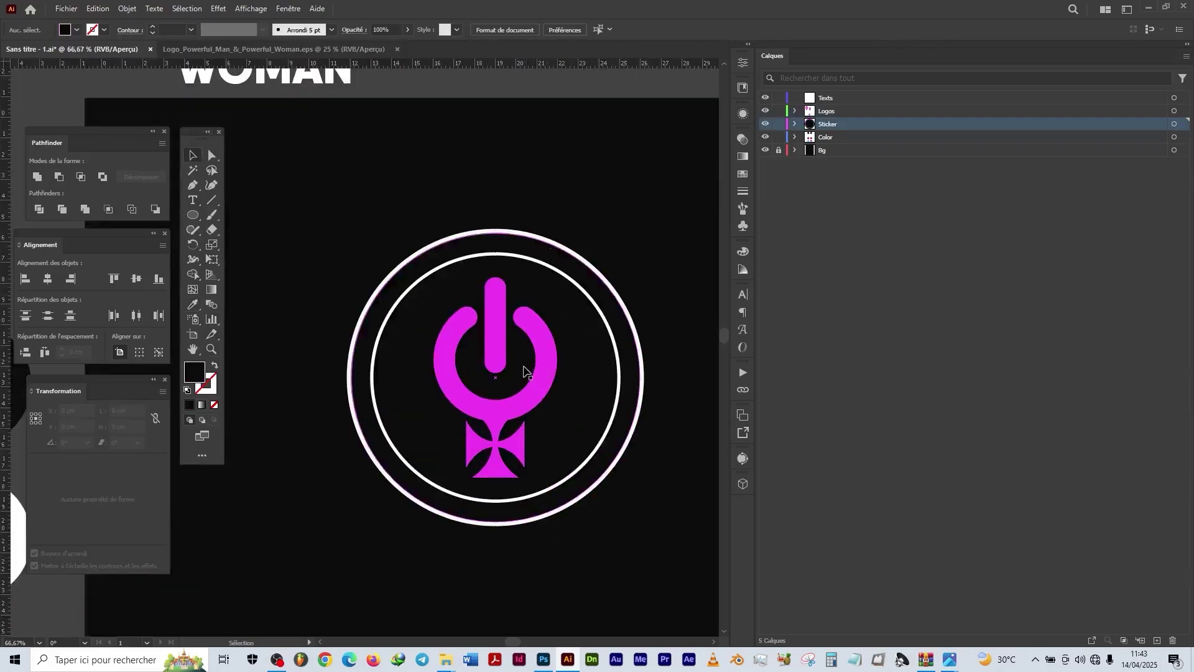
{"action": "left_click", "coordinate": [501, 351]}
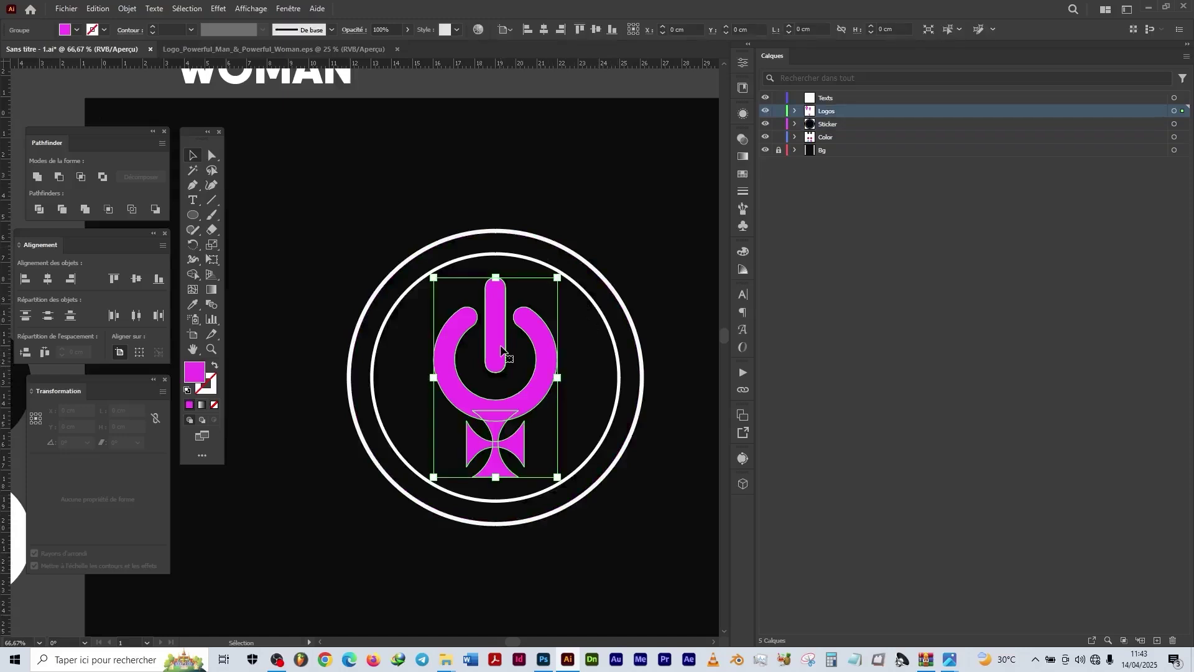
{"action": "left_click", "coordinate": [642, 229]}
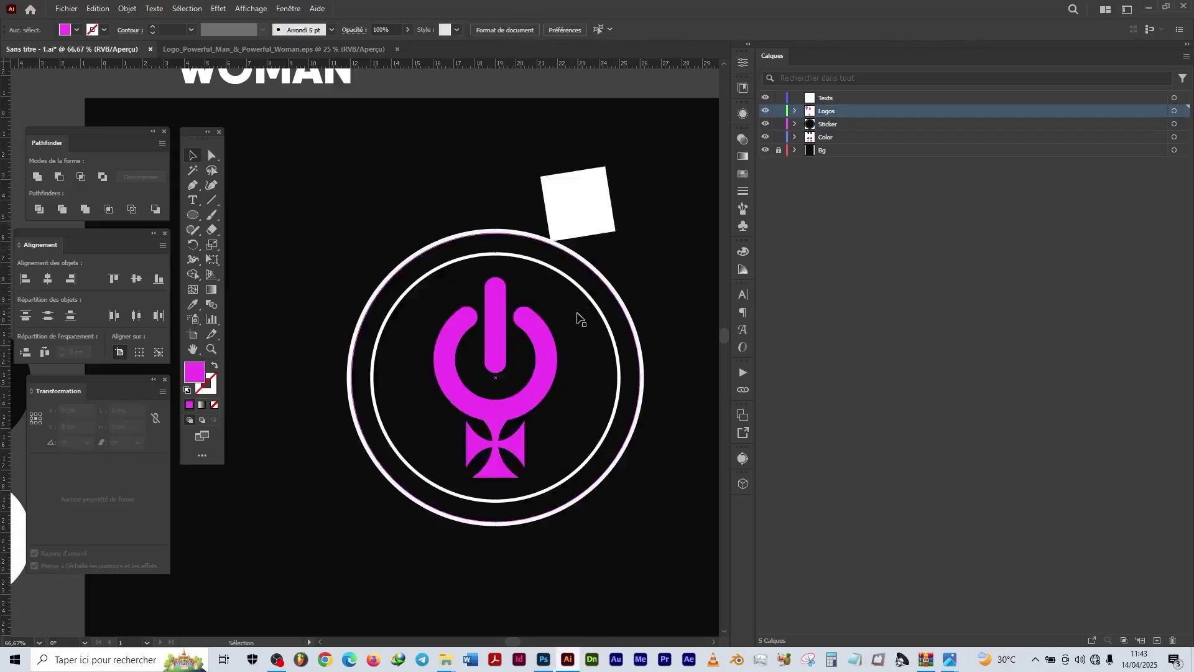
{"action": "left_click", "coordinate": [593, 303]}
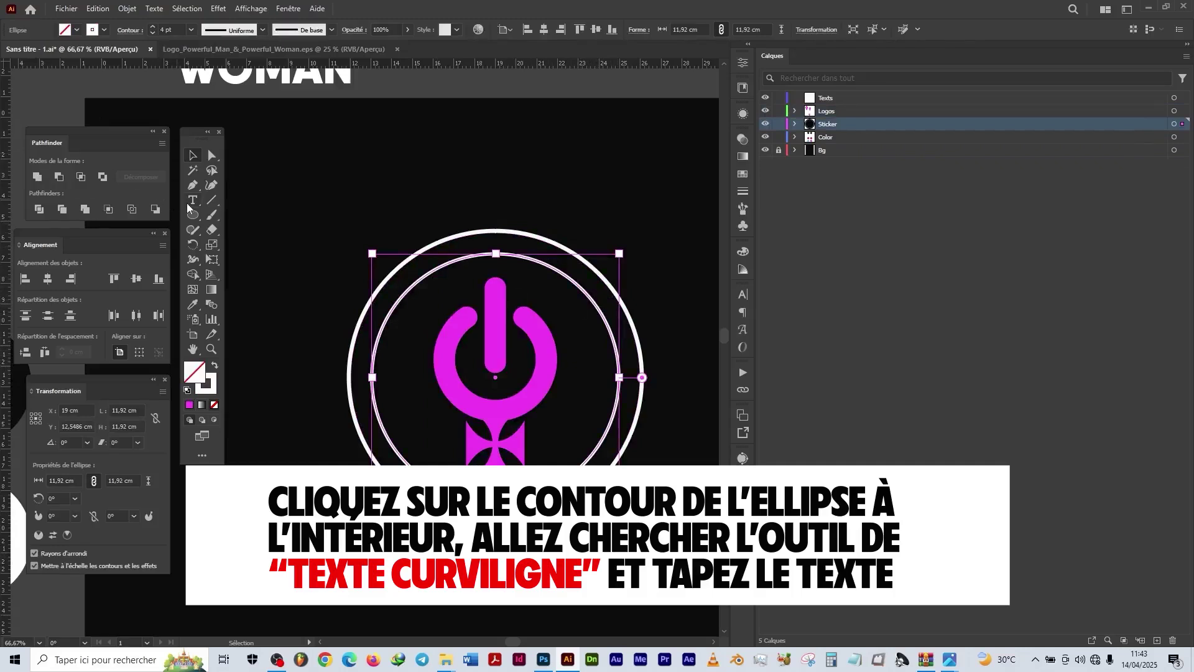
{"action": "left_click_drag", "start_coordinate": [188, 204], "coordinate": [260, 229]}
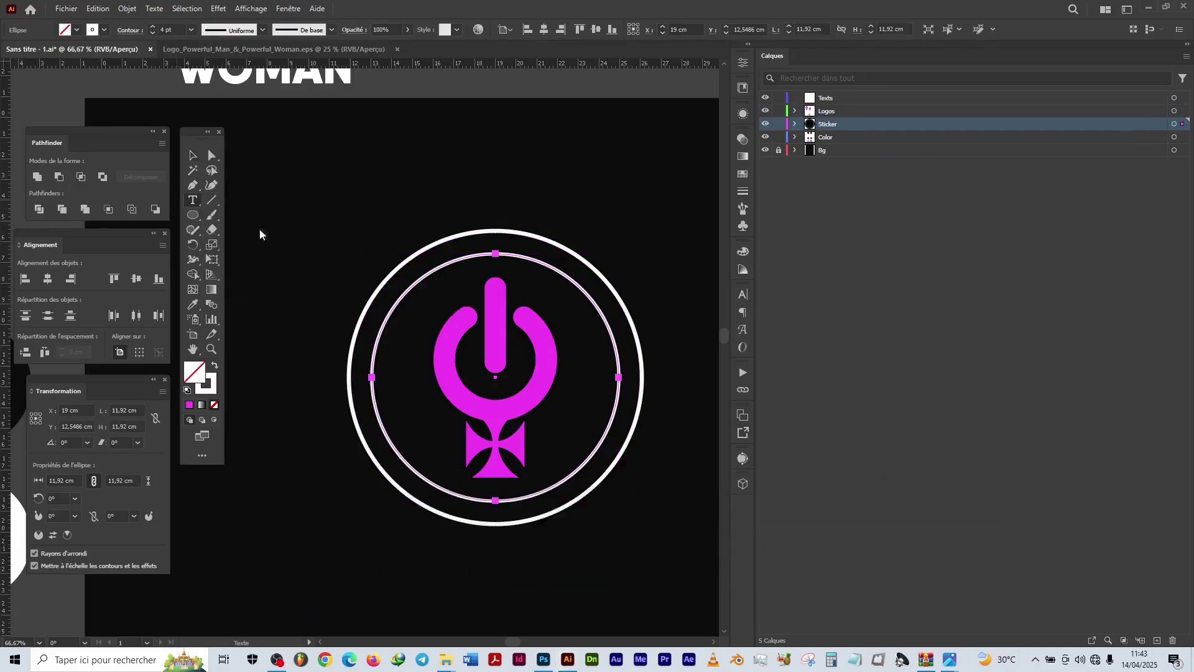
{"action": "left_click", "coordinate": [383, 336]}
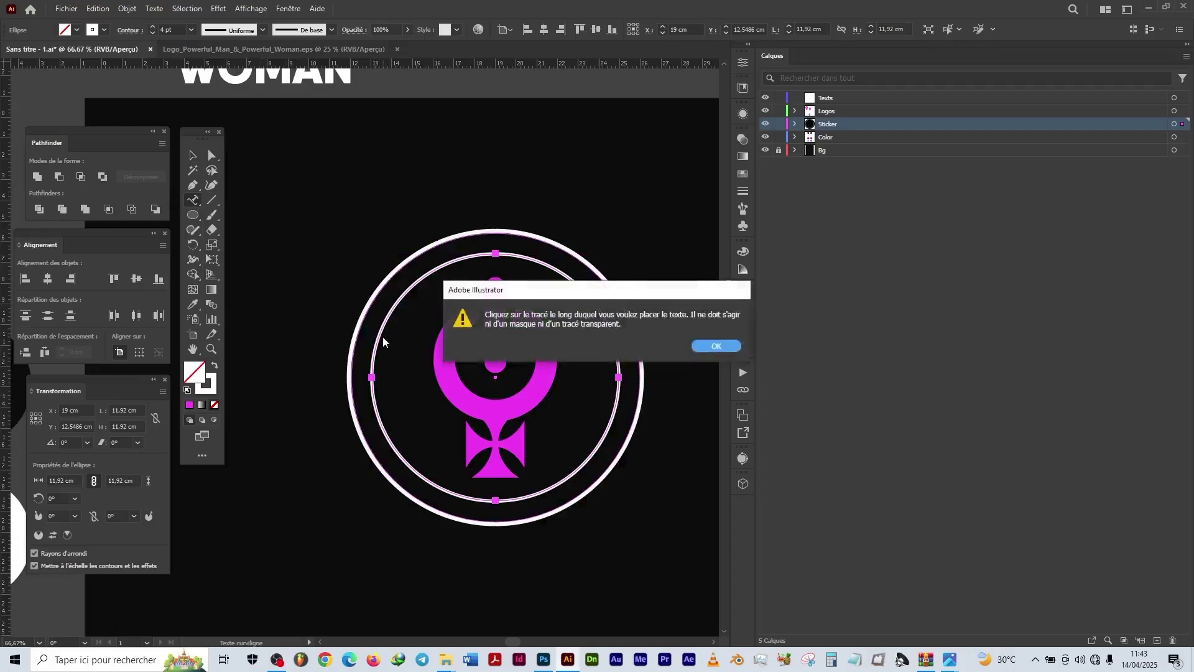
{"action": "left_click", "coordinate": [717, 346]}
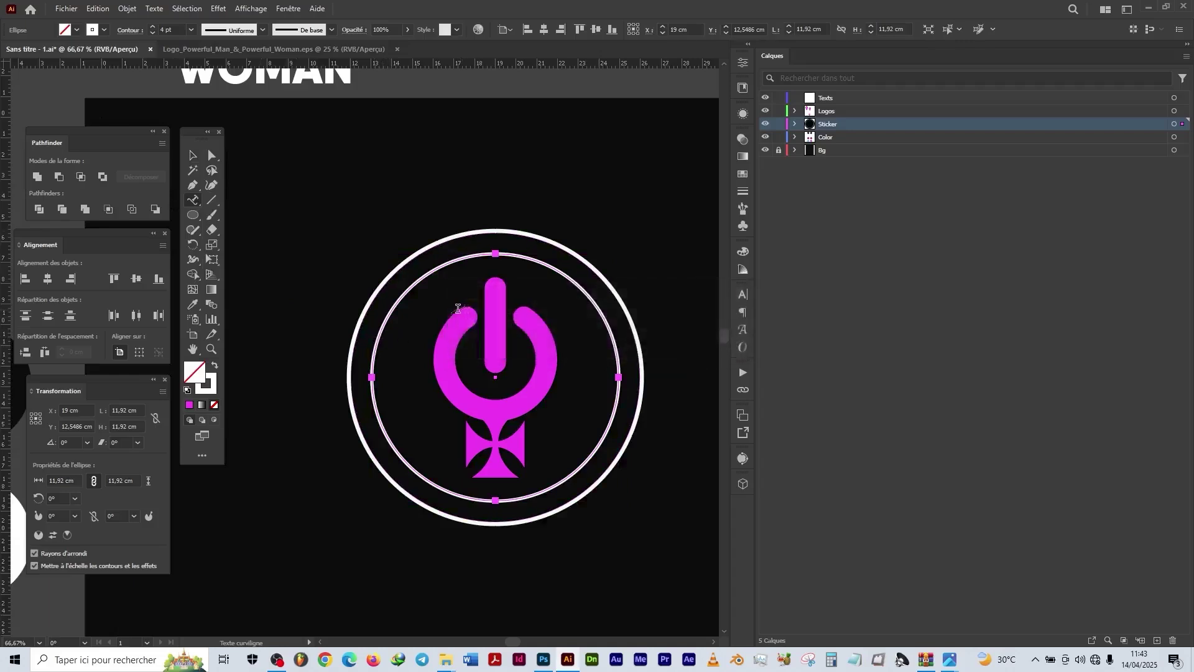
{"action": "left_click", "coordinate": [393, 306]}
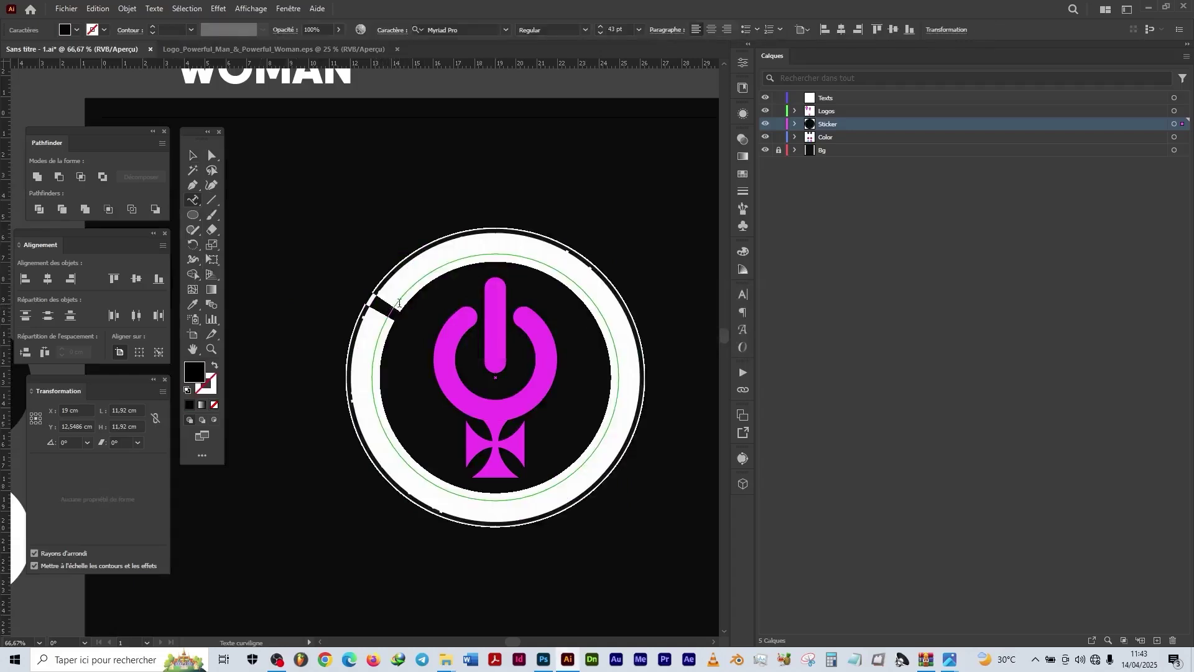
{"action": "type", "text": "Powerf"}
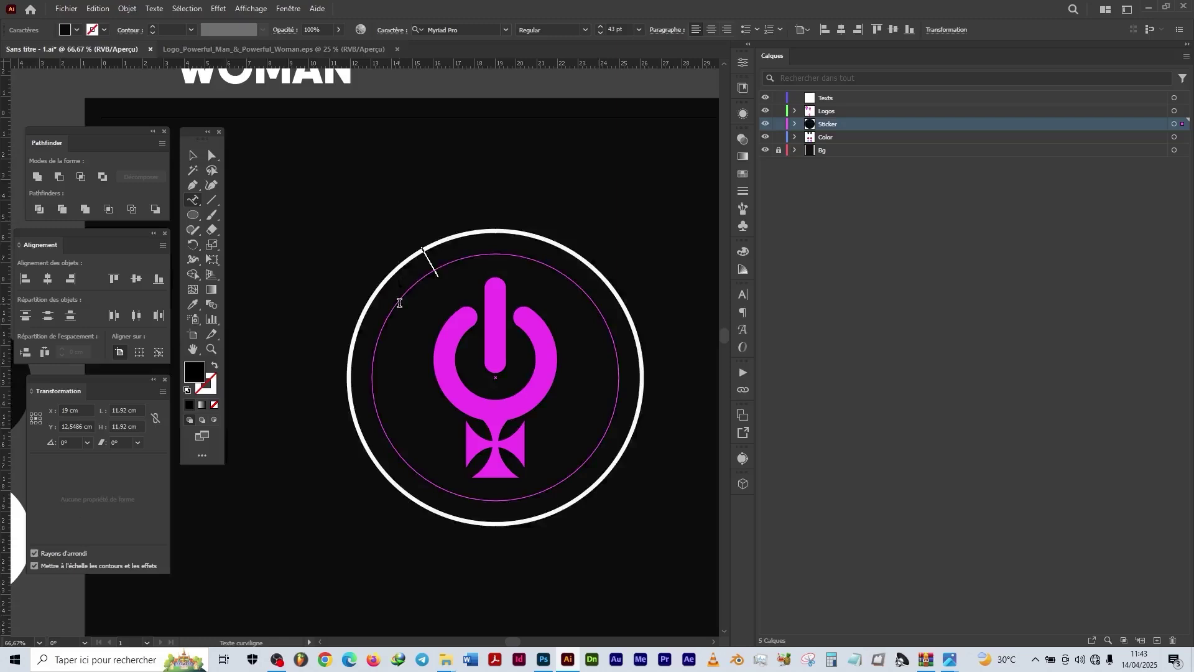
{"action": "type", "text": "ul Man"}
{"action": "left_click", "coordinate": [193, 155]}
Step: Fill the curved text with the white swatch circle's colour using the Eyedropper
{"action": "scroll", "coordinate": [411, 361], "scroll_direction": "down", "scroll_amount": 2}
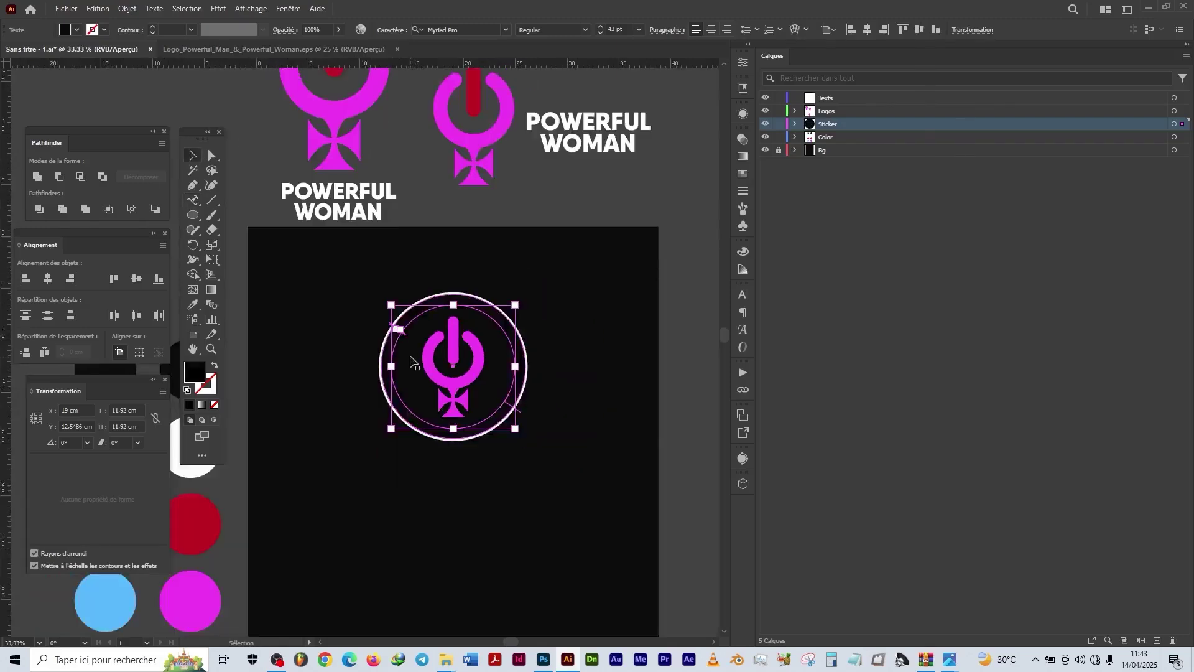
{"action": "left_click_drag", "start_coordinate": [411, 359], "coordinate": [567, 297]}
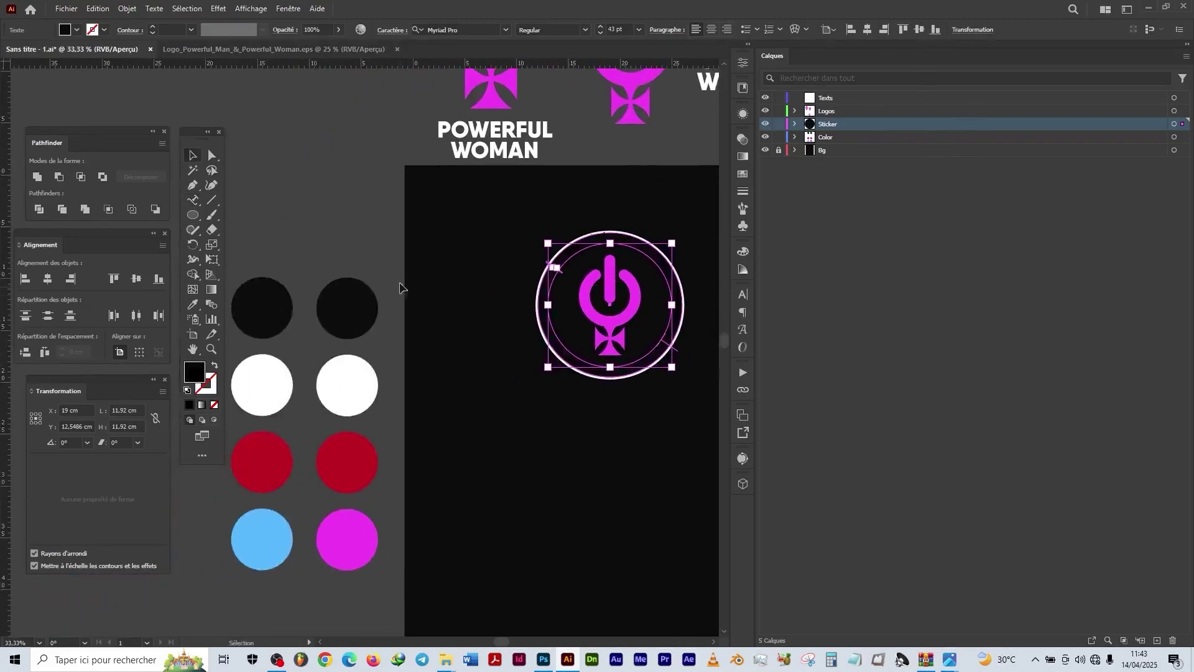
{"action": "left_click", "coordinate": [191, 306]}
{"action": "left_click", "coordinate": [349, 398]}
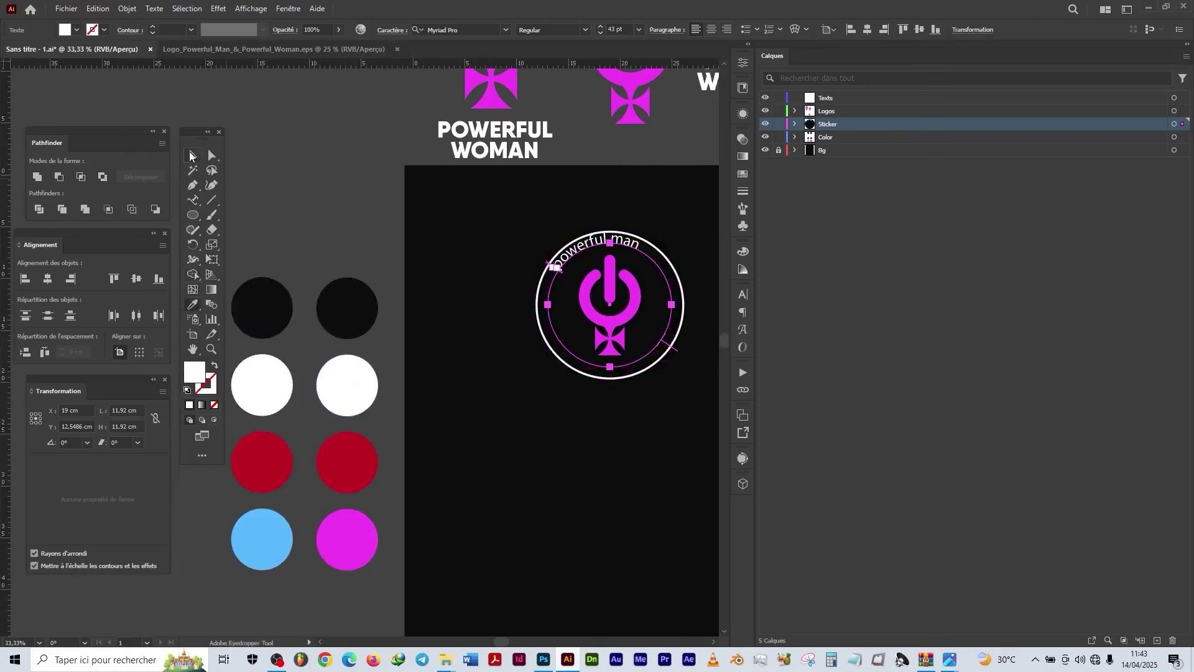
{"action": "left_click", "coordinate": [191, 155]}
Step: Edit the curved text on the inner circle to read "powerful woman"
{"action": "scroll", "coordinate": [654, 273], "scroll_direction": "up", "scroll_amount": 3}
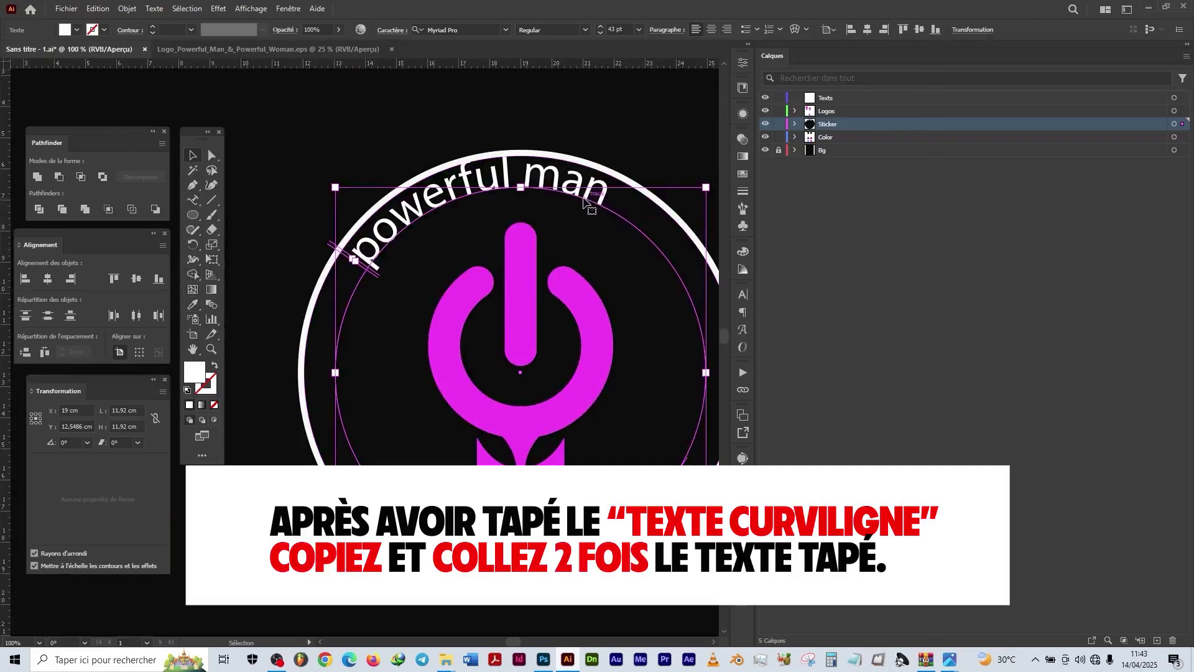
{"action": "key", "text": "t"}
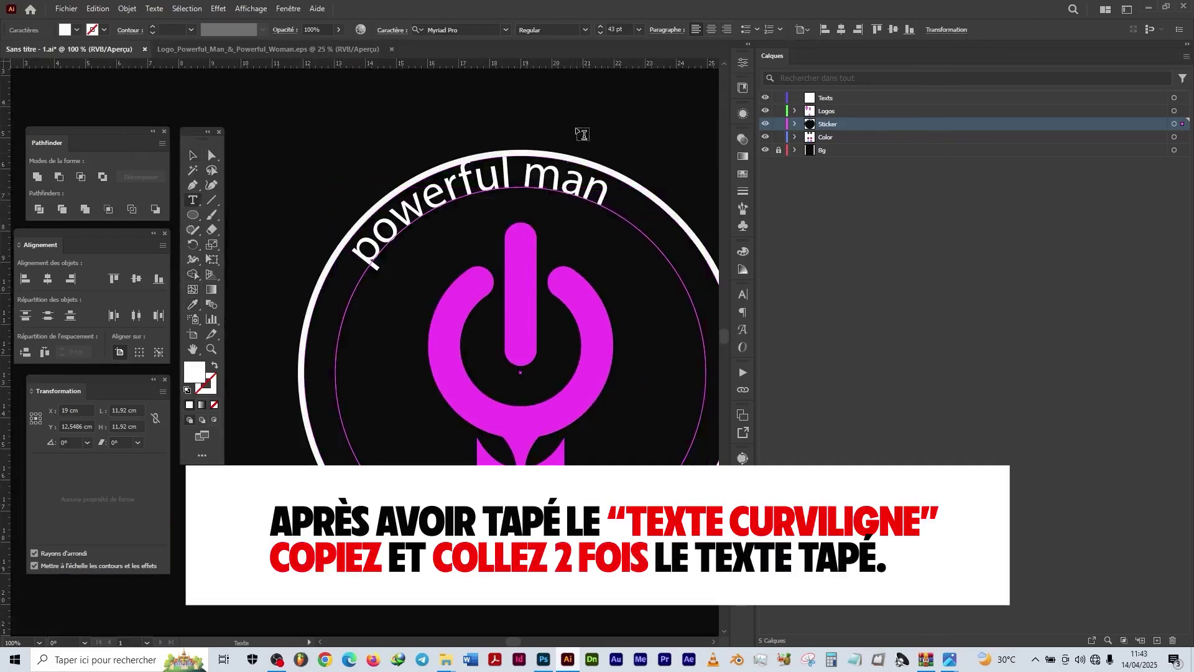
{"action": "left_click", "coordinate": [529, 178]}
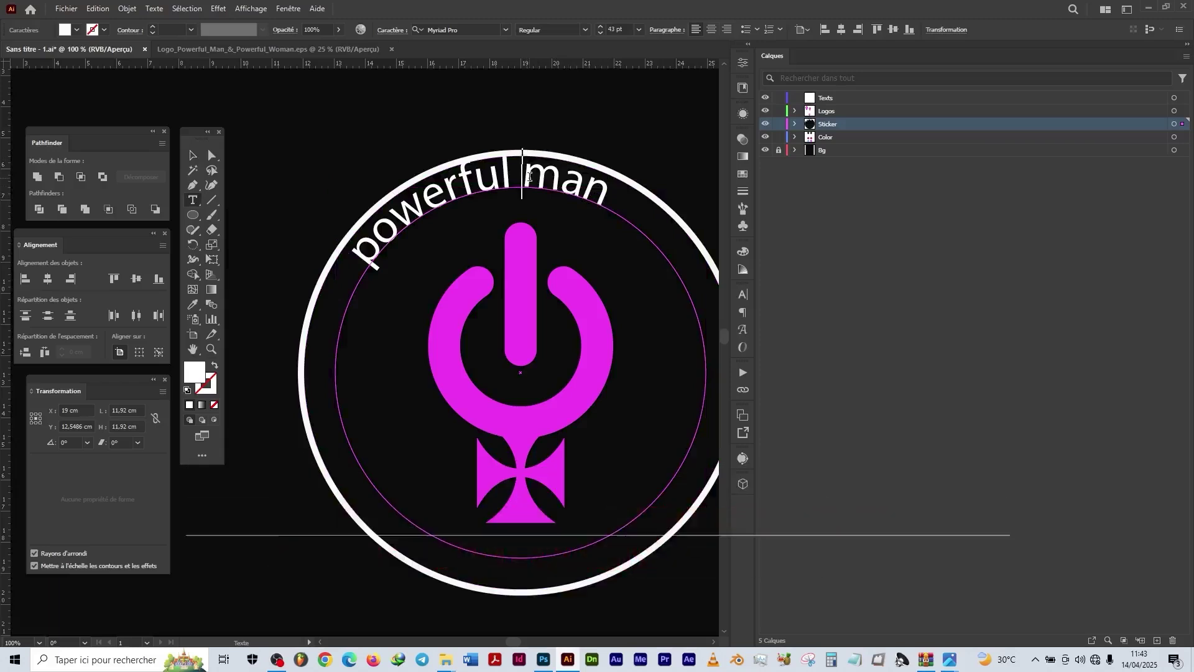
{"action": "type", "text": "wo"}
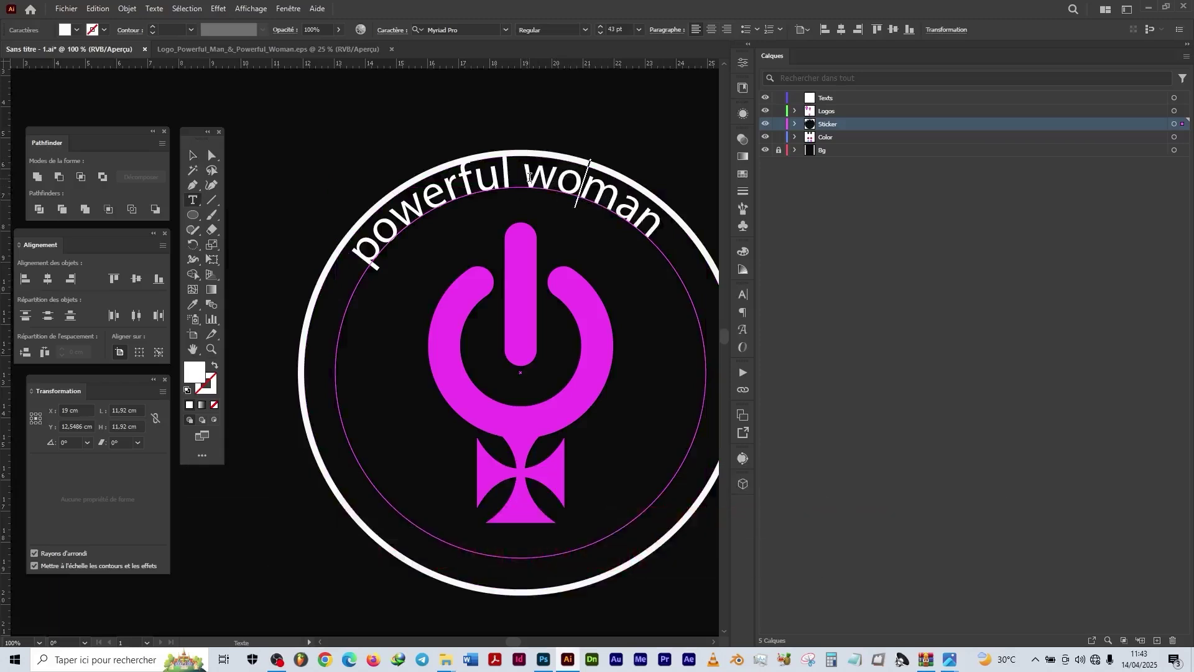
{"action": "left_click", "coordinate": [193, 155]}
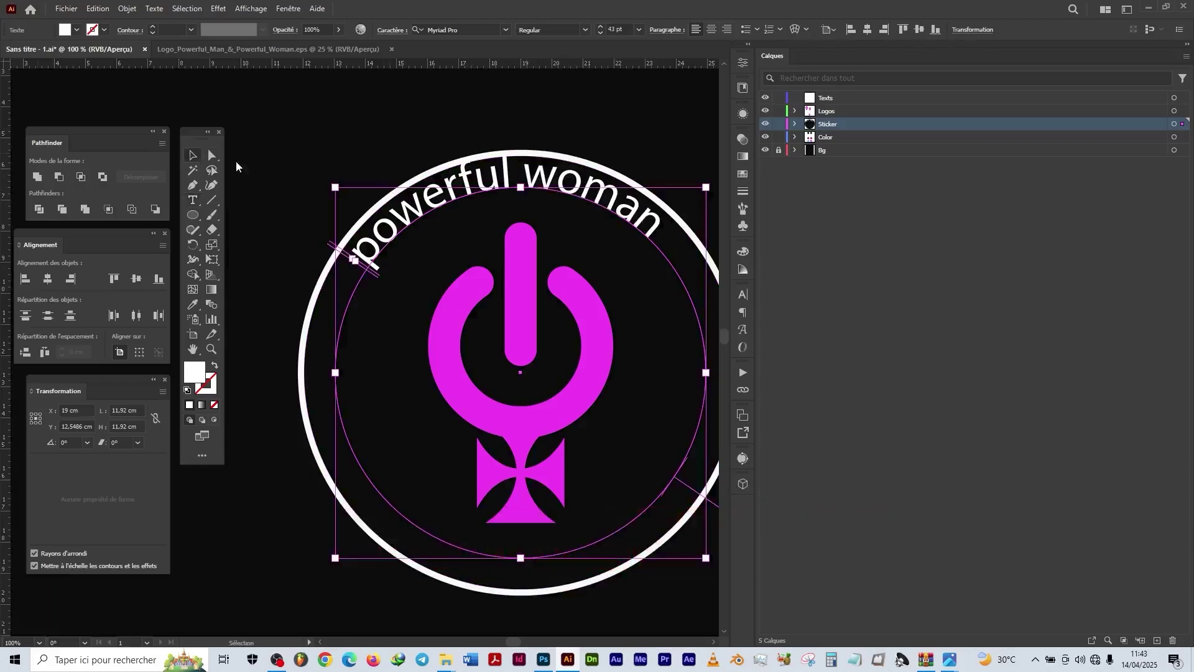
Step: Copy the curved phrase "powerful woman" and paste it twice after itself so it repeats around the circle
{"action": "double_click", "coordinate": [645, 226]}
{"action": "key", "text": "ctrl+a"}
{"action": "key", "text": "ctrl+c"}
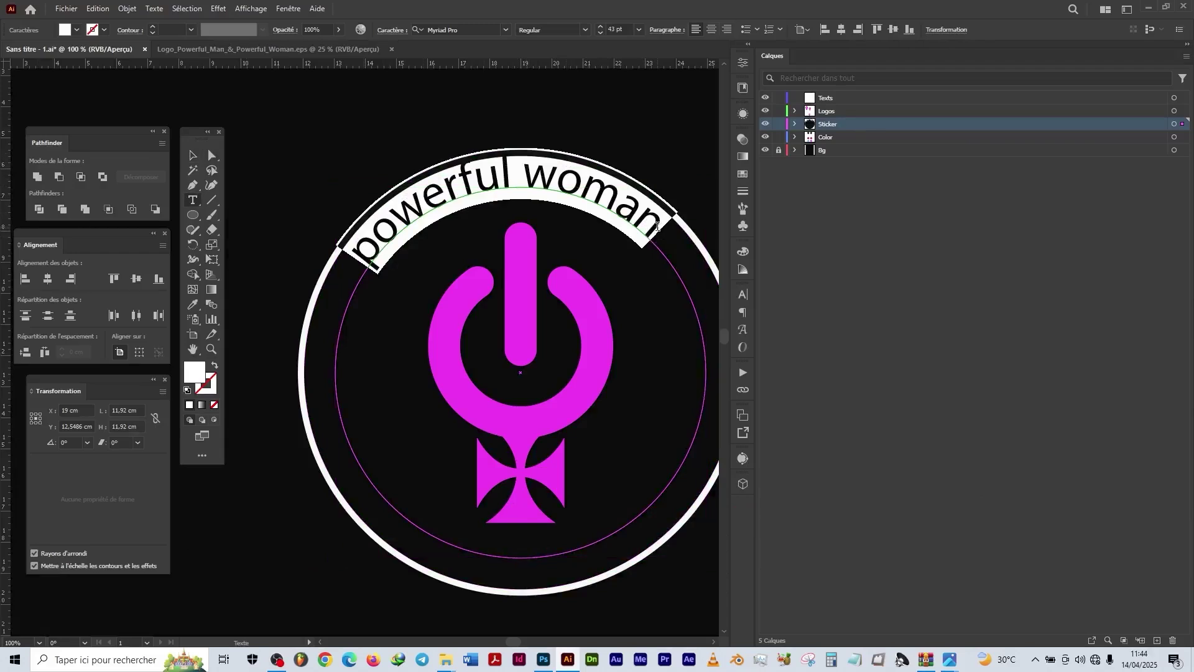
{"action": "left_click", "coordinate": [656, 225]}
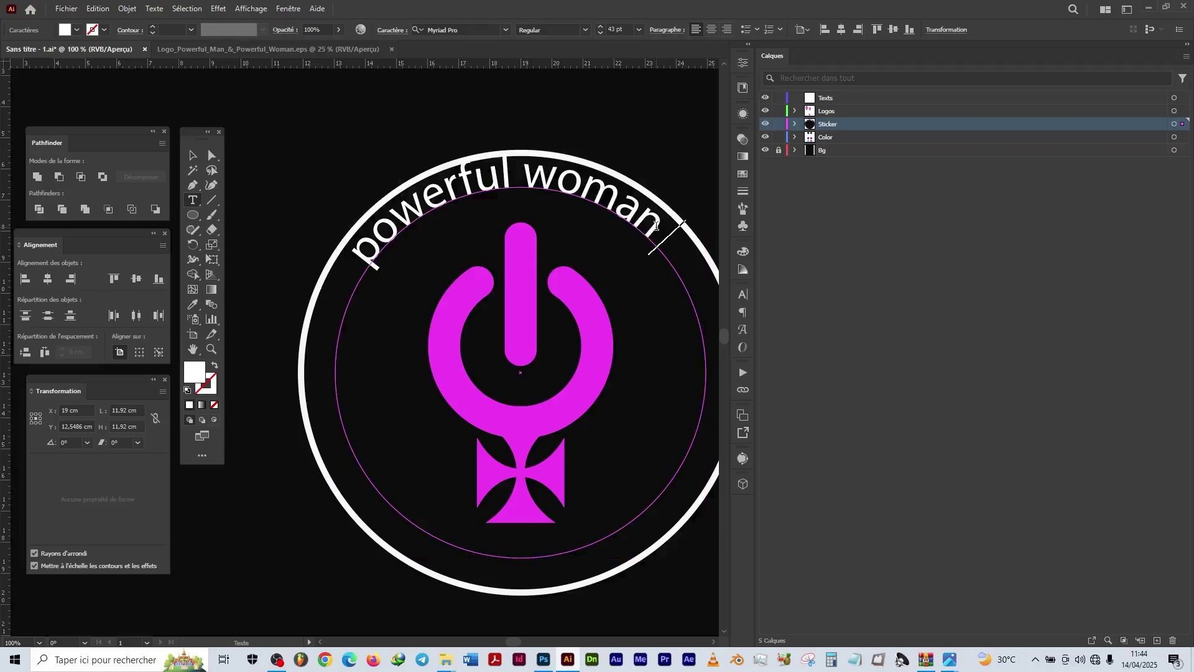
{"action": "key", "text": "ctrl+v"}
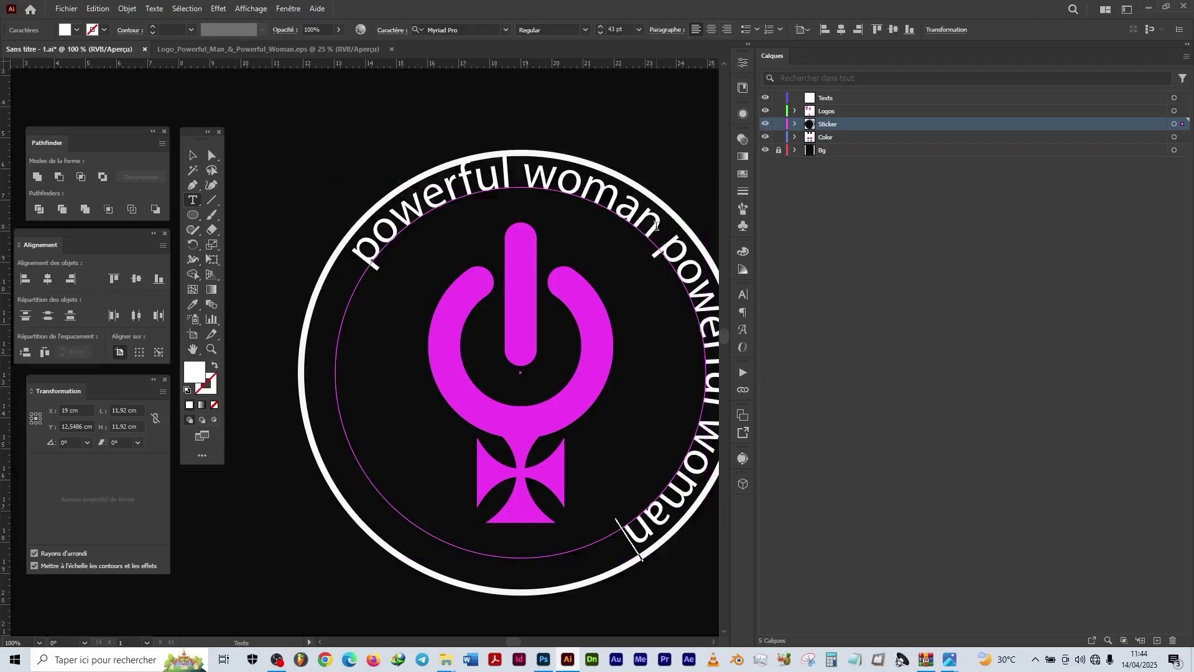
{"action": "key", "text": "ctrl+v"}
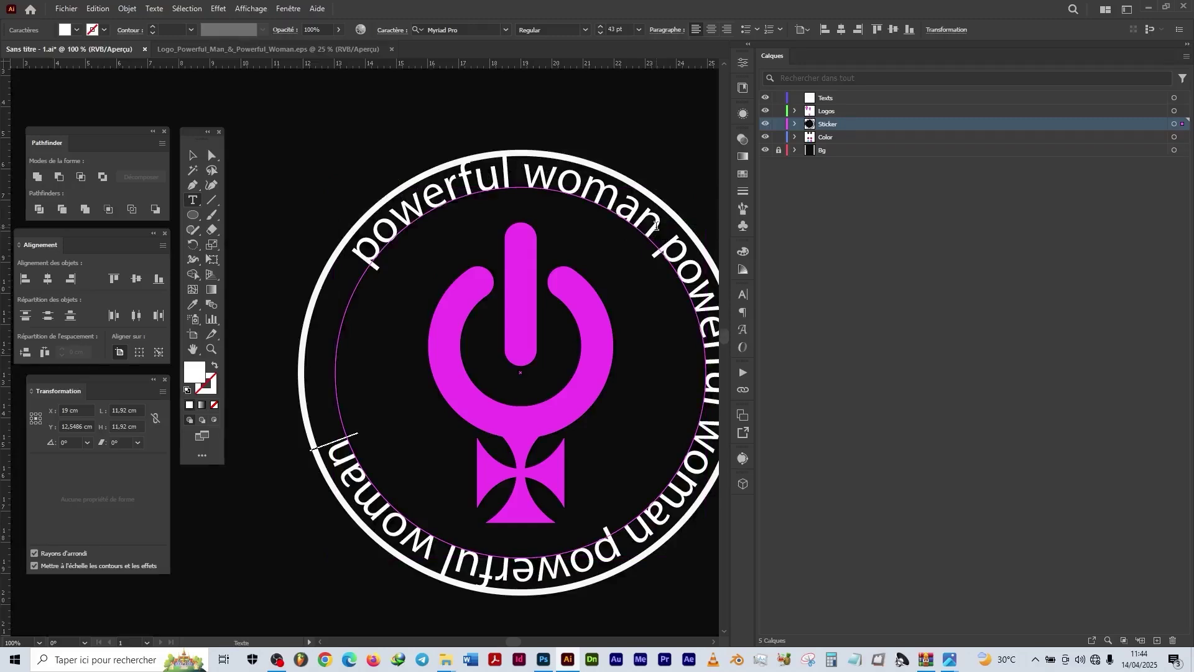
{"action": "left_click", "coordinate": [193, 156]}
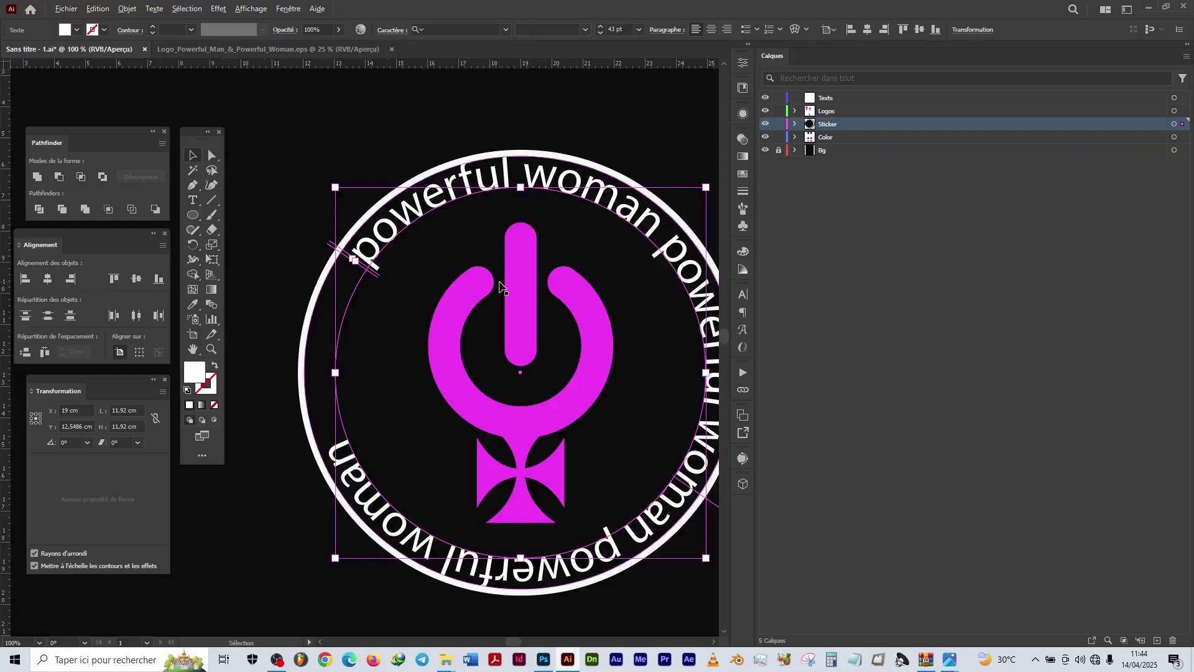
Step: Change the font of the curved text to Qanelas Medium
{"action": "scroll", "coordinate": [501, 285], "scroll_direction": "down", "scroll_amount": 2}
{"action": "scroll", "coordinate": [500, 284], "scroll_direction": "down", "scroll_amount": 3}
{"action": "scroll", "coordinate": [502, 267], "scroll_direction": "up", "scroll_amount": 2}
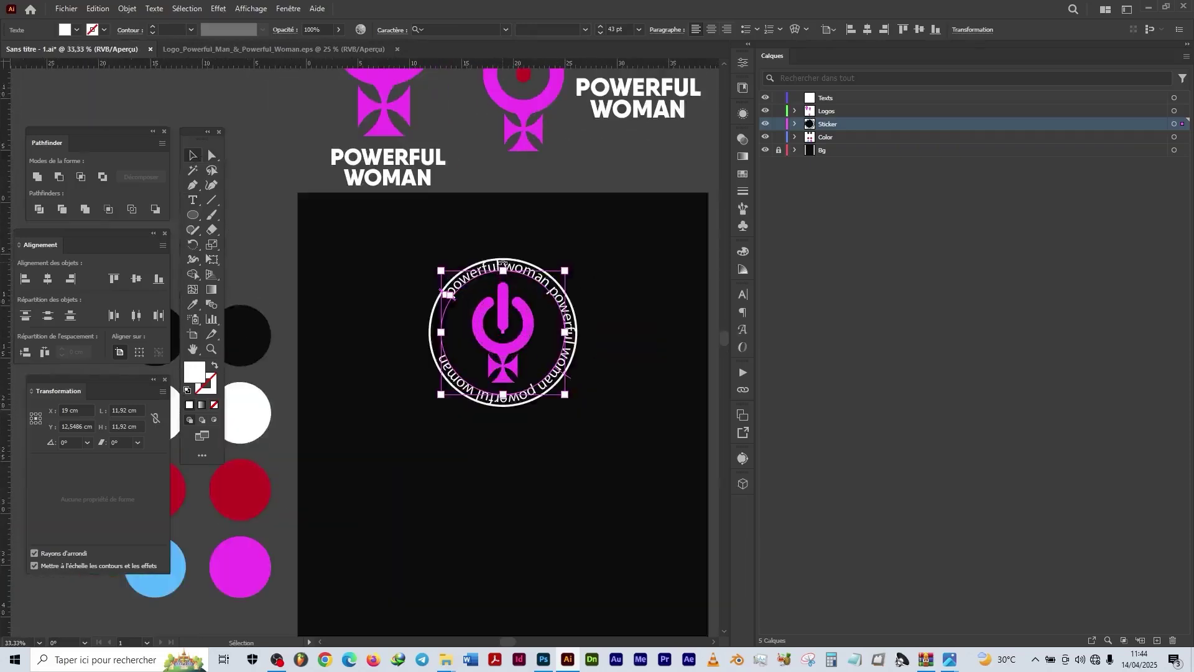
{"action": "left_click", "coordinate": [383, 32]}
{"action": "left_click", "coordinate": [350, 69]}
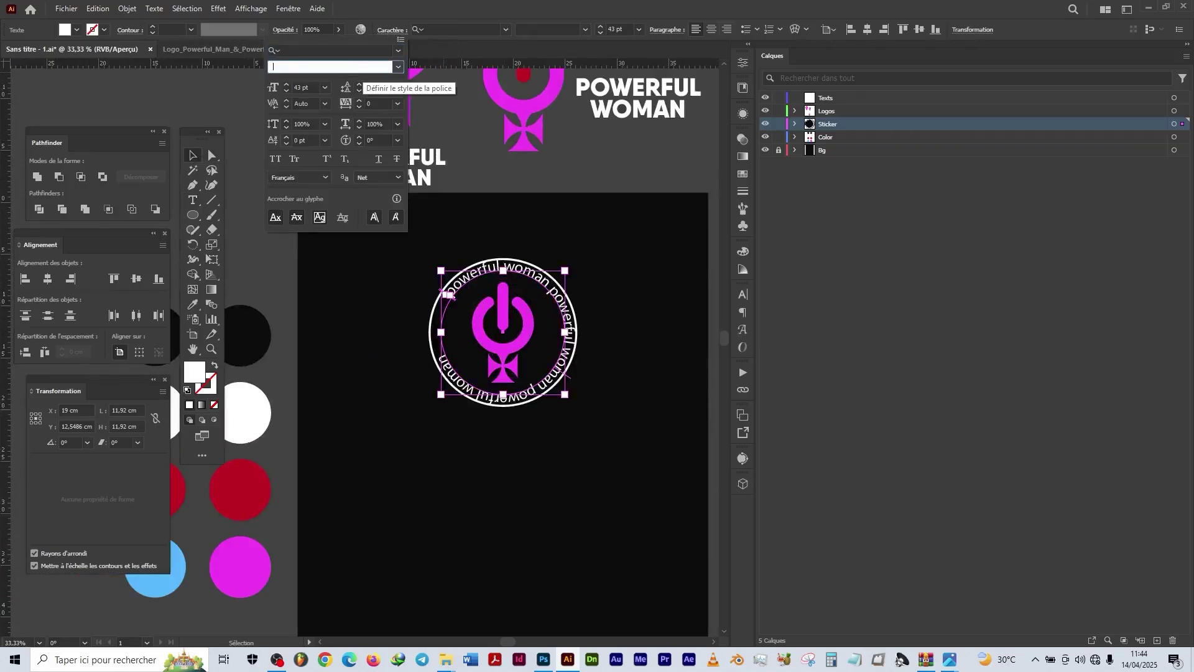
{"action": "left_click", "coordinate": [352, 53]}
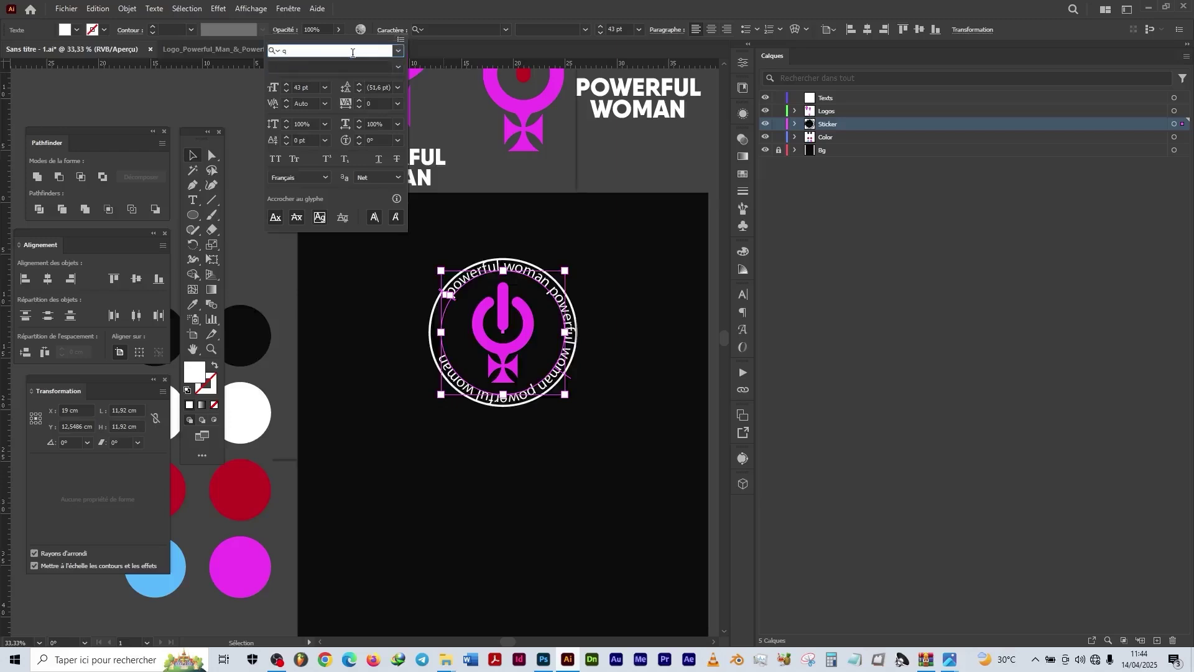
{"action": "type", "text": "qanela"}
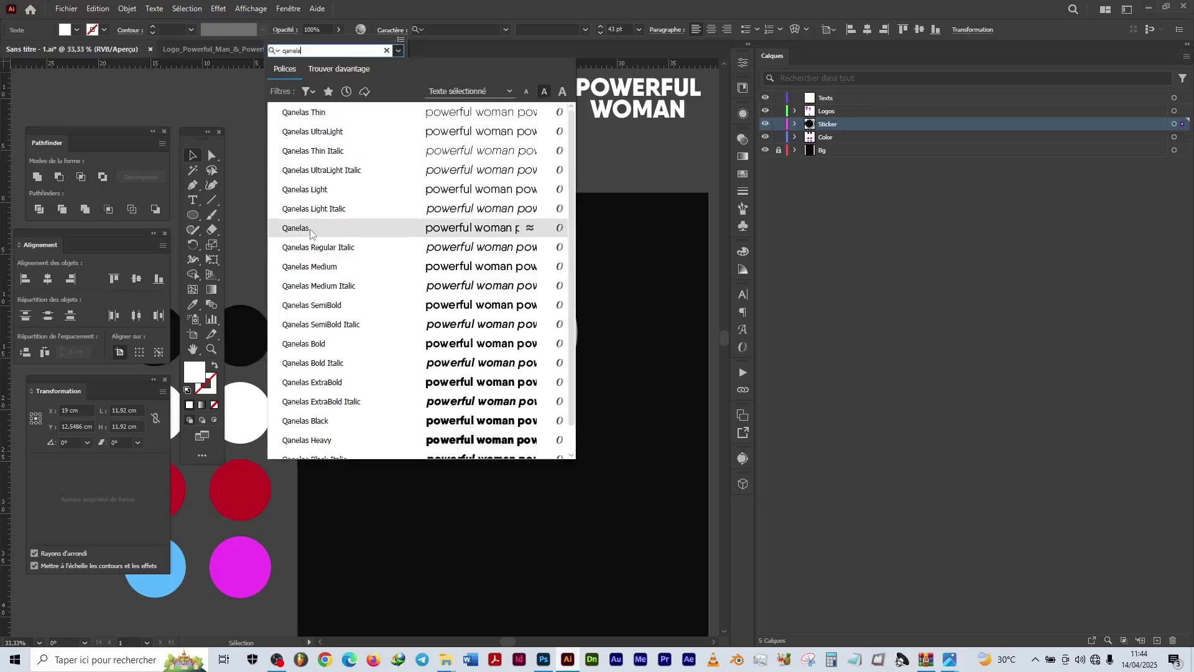
{"action": "left_click", "coordinate": [320, 272]}
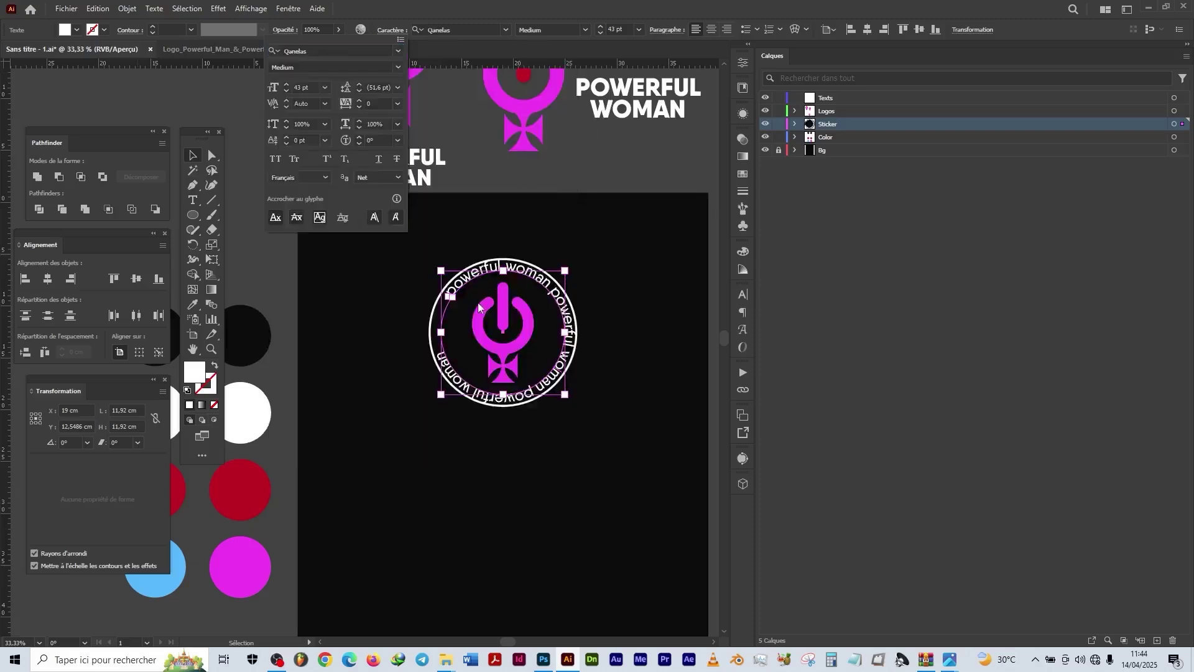
{"action": "left_click", "coordinate": [598, 279]}
{"action": "scroll", "coordinate": [522, 320], "scroll_direction": "up", "scroll_amount": 2}
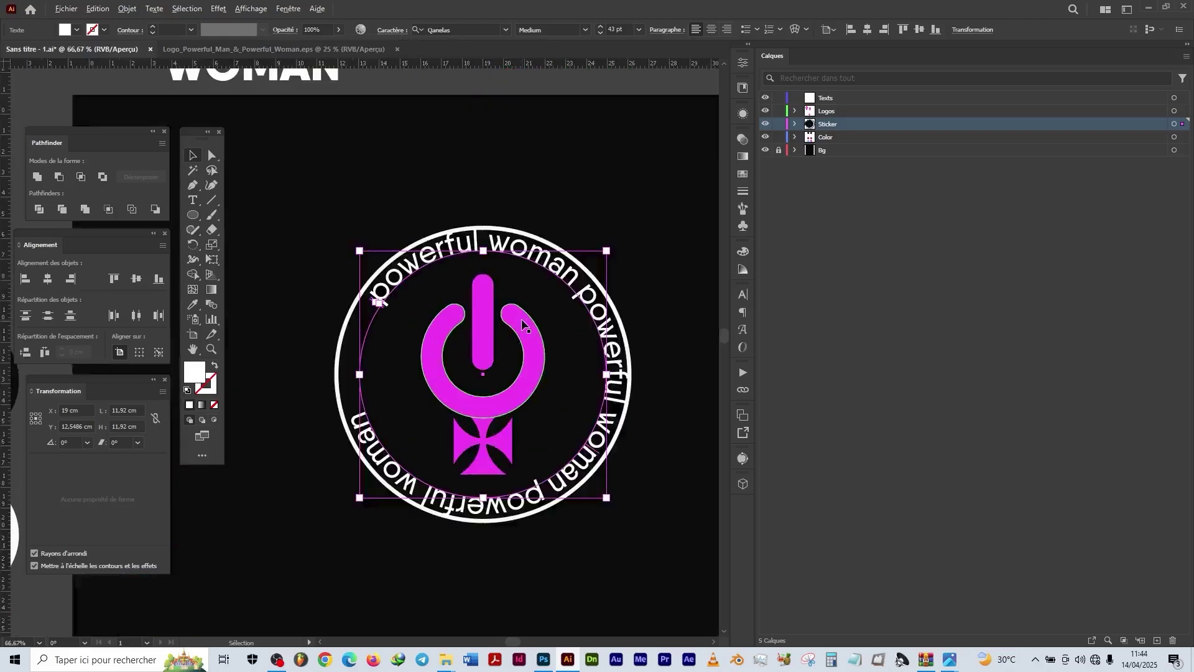
Step: Set the curved text's font size to 49 pt so the three phrases spread around the circle
{"action": "left_click", "coordinate": [625, 213]}
{"action": "left_click", "coordinate": [577, 293]}
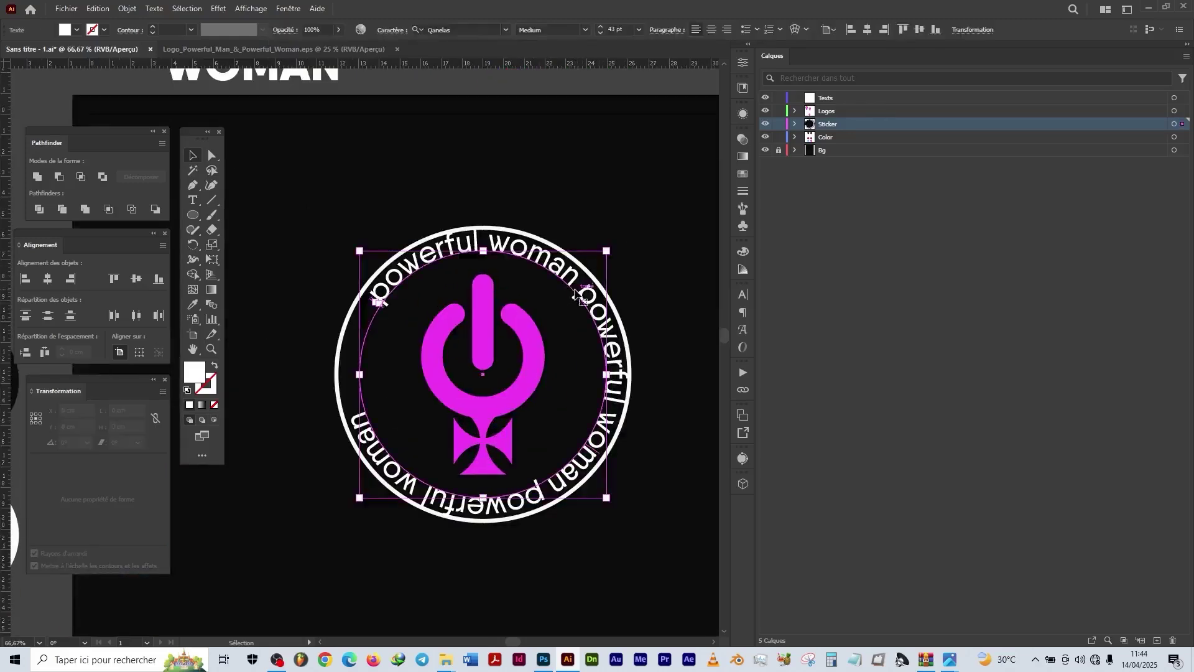
{"action": "left_click", "coordinate": [600, 26]}
{"action": "left_click", "coordinate": [600, 26]}
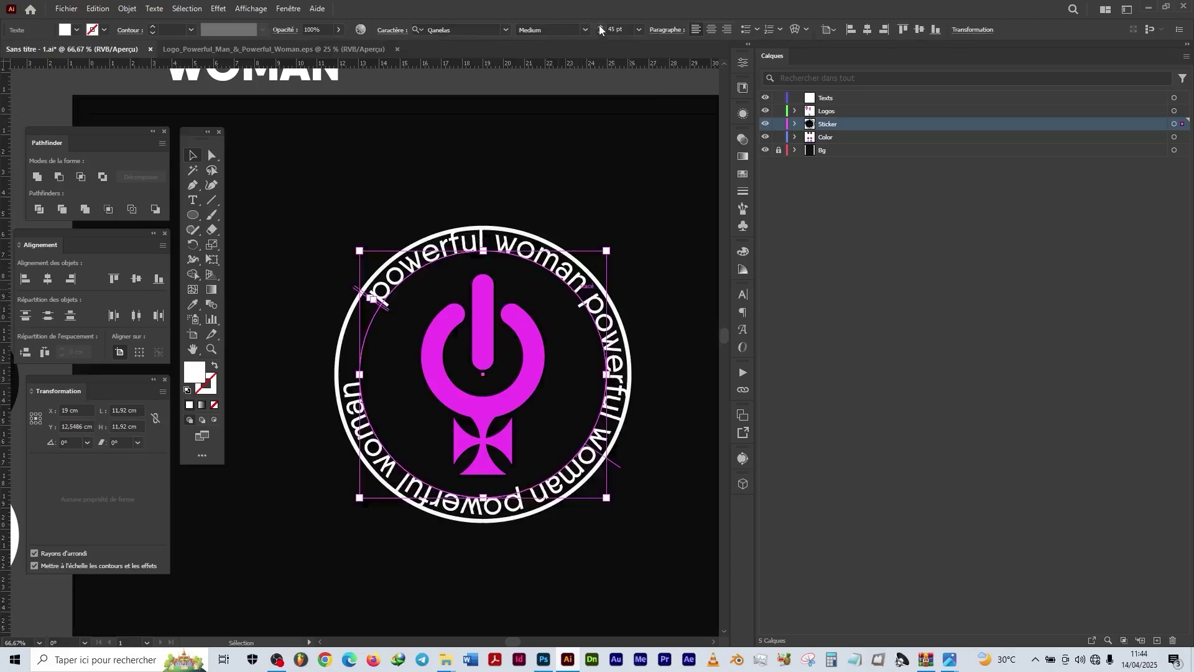
{"action": "left_click", "coordinate": [600, 26]}
{"action": "left_click", "coordinate": [601, 27]}
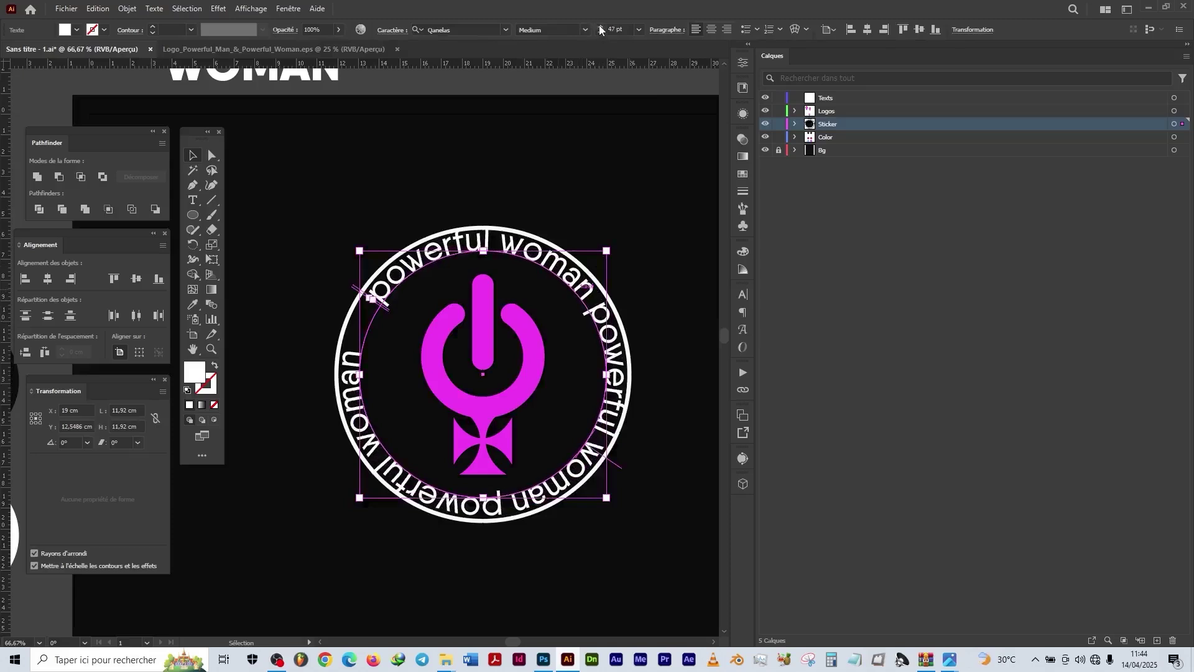
{"action": "left_click", "coordinate": [600, 26]}
{"action": "left_click", "coordinate": [600, 26]}
{"action": "left_click", "coordinate": [600, 26]}
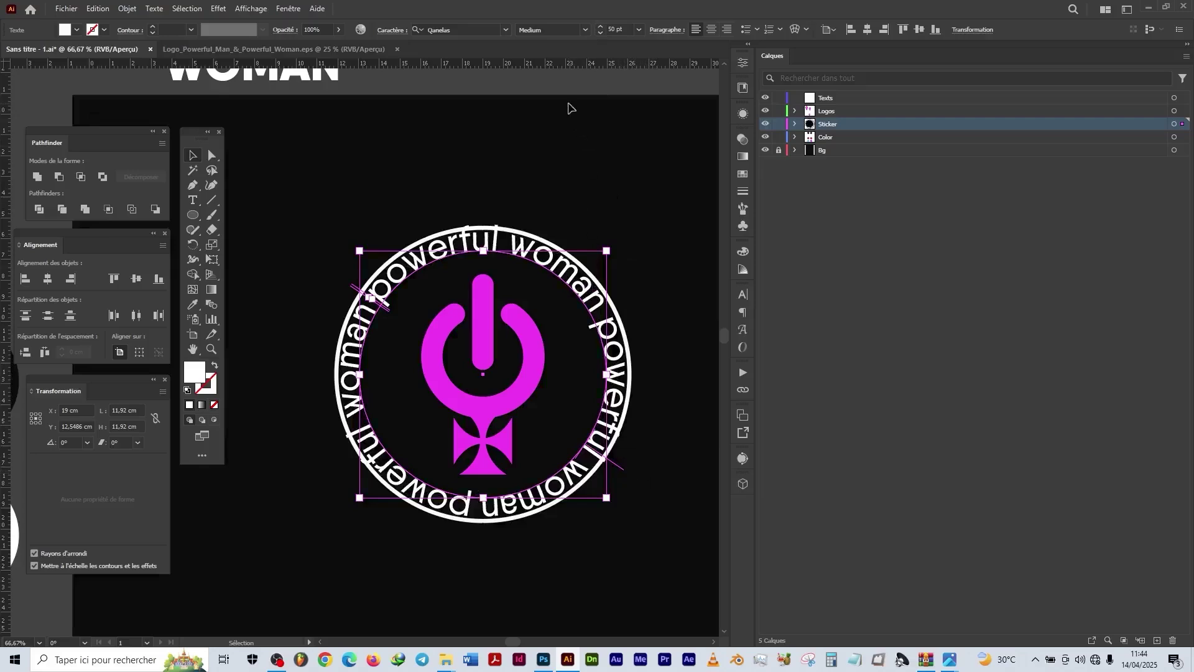
{"action": "left_click", "coordinate": [602, 34]}
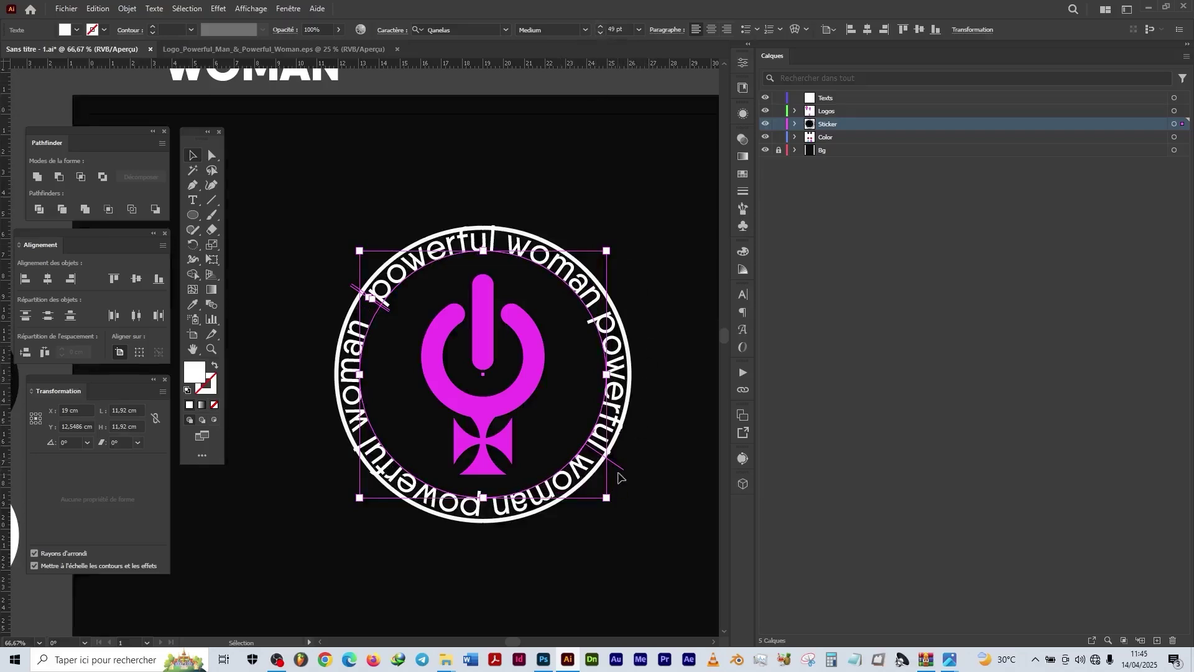
{"action": "left_click", "coordinate": [641, 302]}
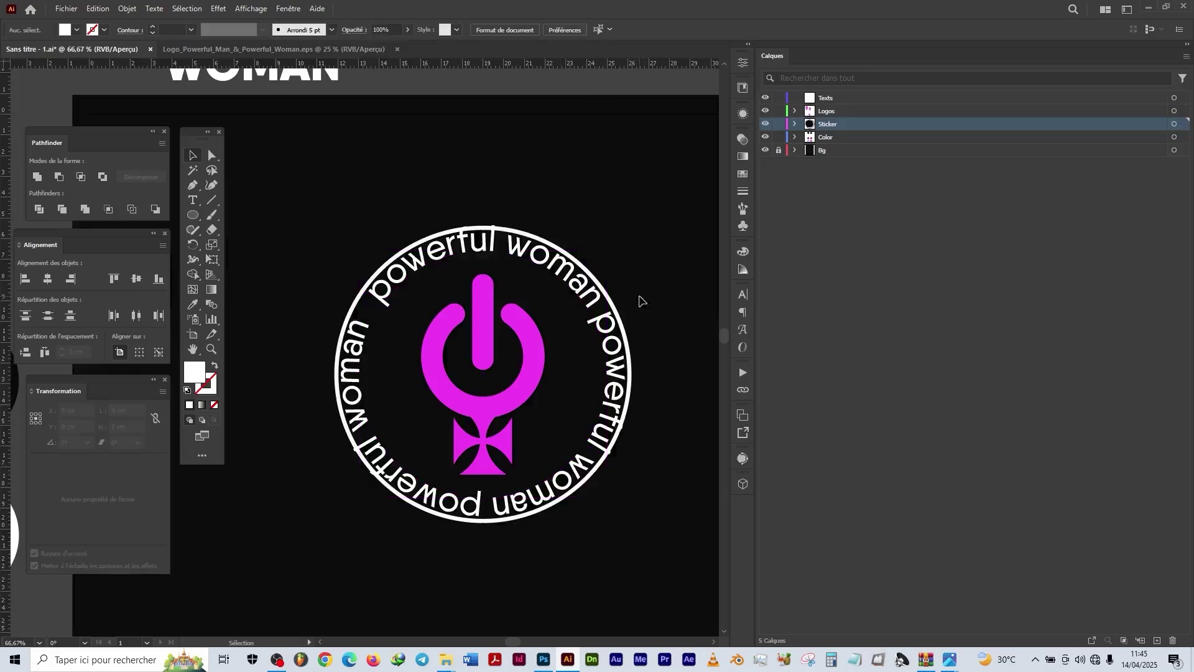
{"action": "left_click", "coordinate": [585, 302]}
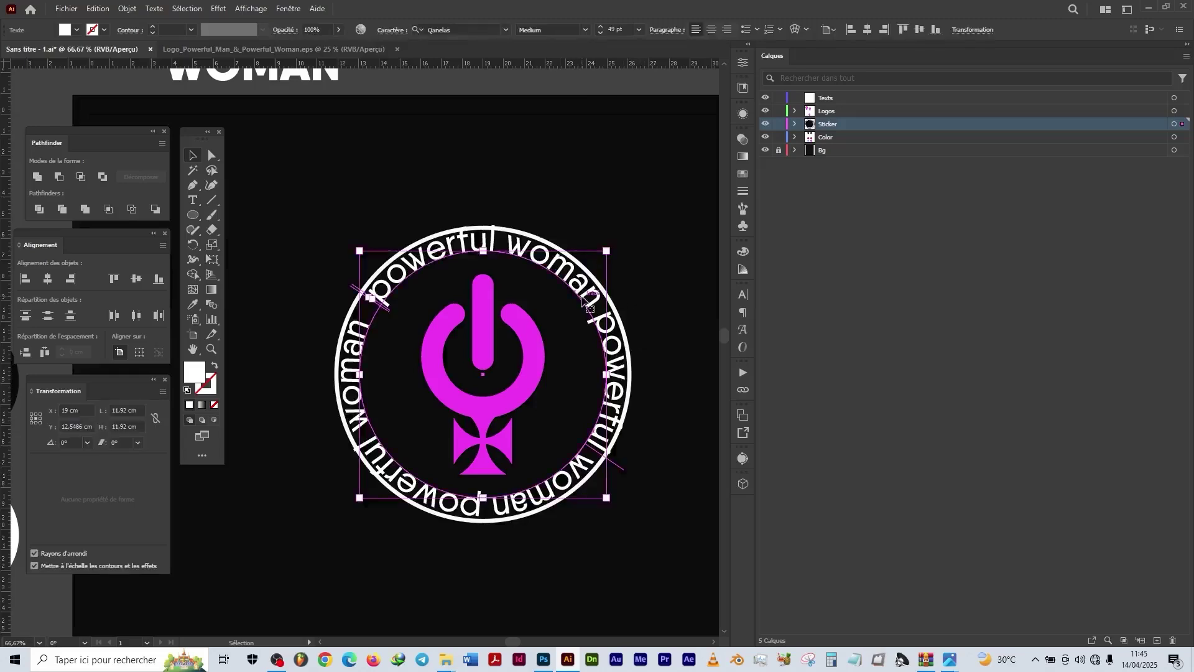
Step: Set the curved text's path options to align to the path at Centre, with preview enabled and the Rainbow effect kept
{"action": "left_click", "coordinate": [155, 9]}
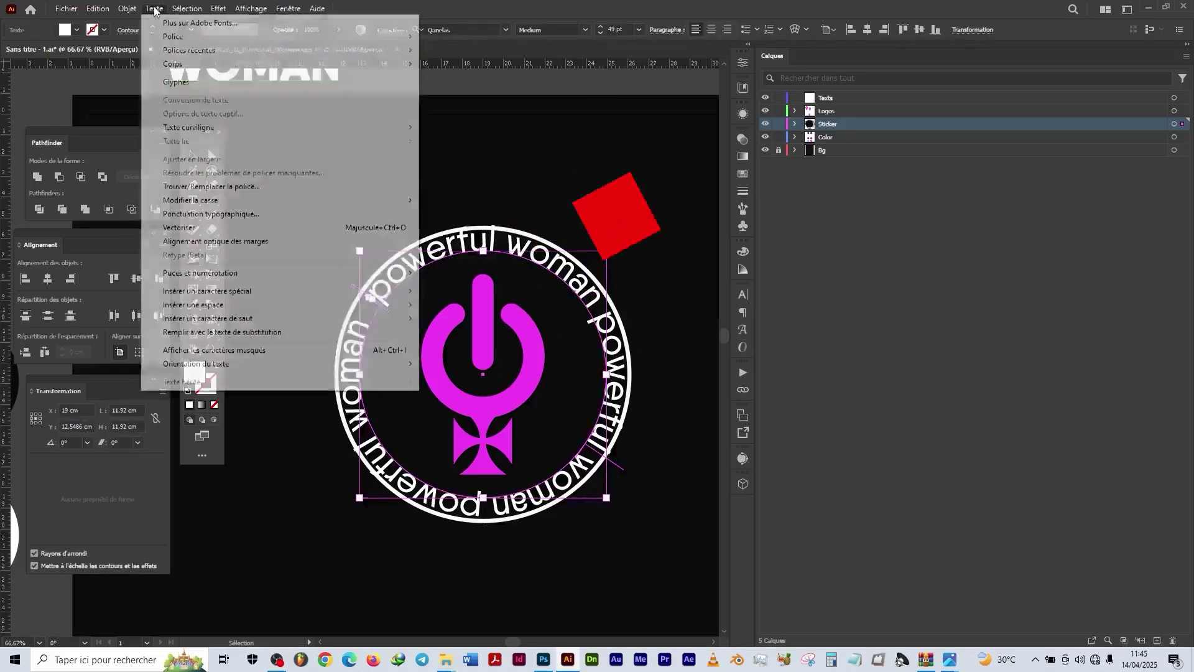
{"action": "mouse_move", "coordinate": [187, 129]}
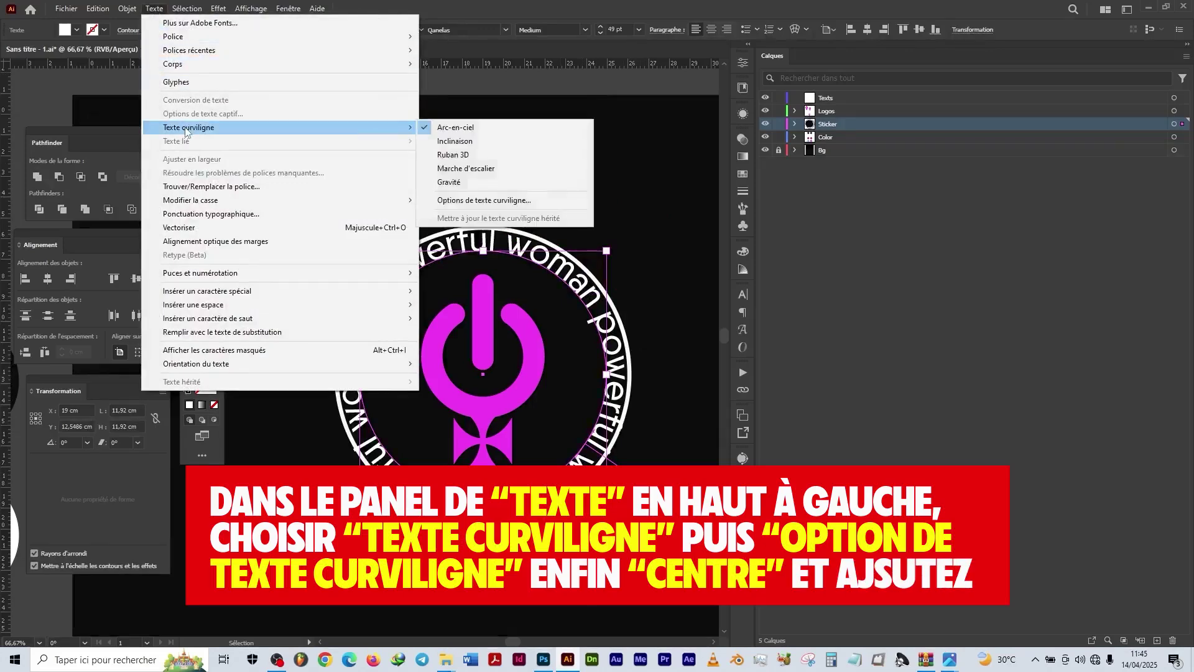
{"action": "left_click", "coordinate": [517, 201]}
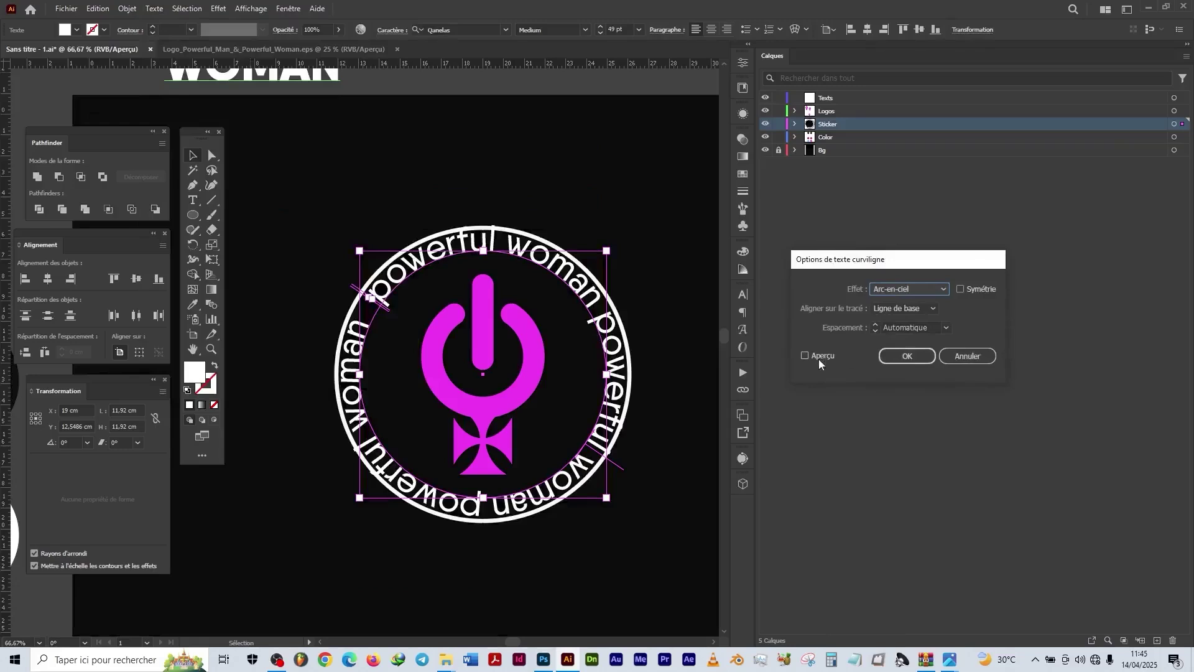
{"action": "left_click", "coordinate": [816, 354]}
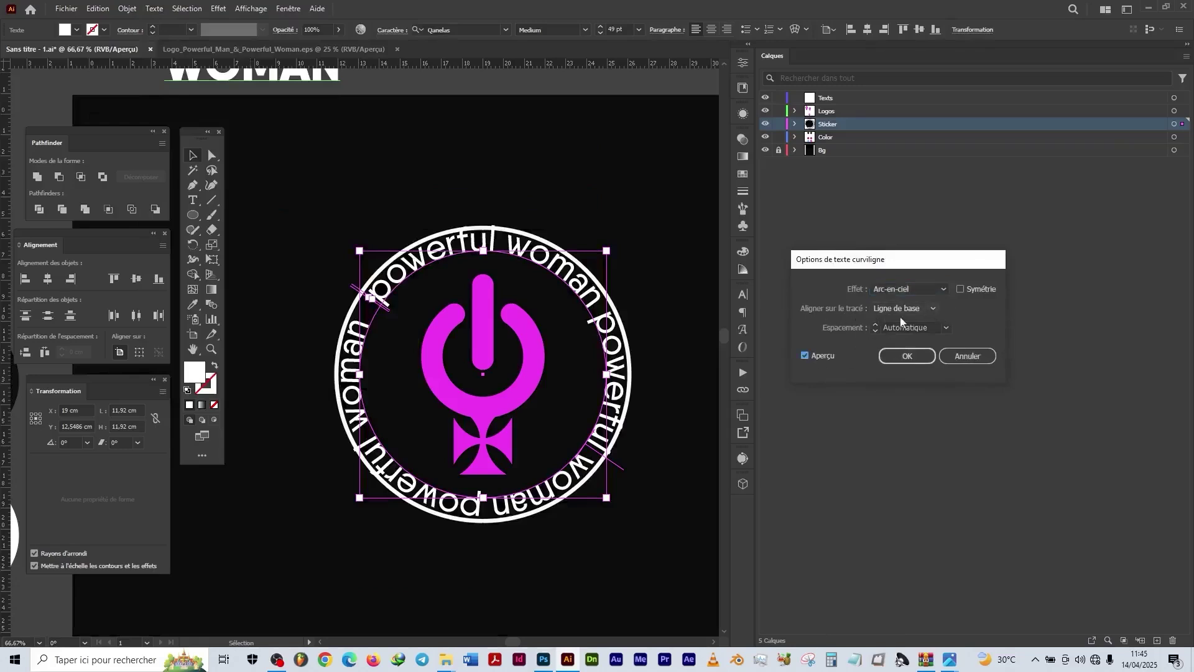
{"action": "left_click", "coordinate": [932, 308]}
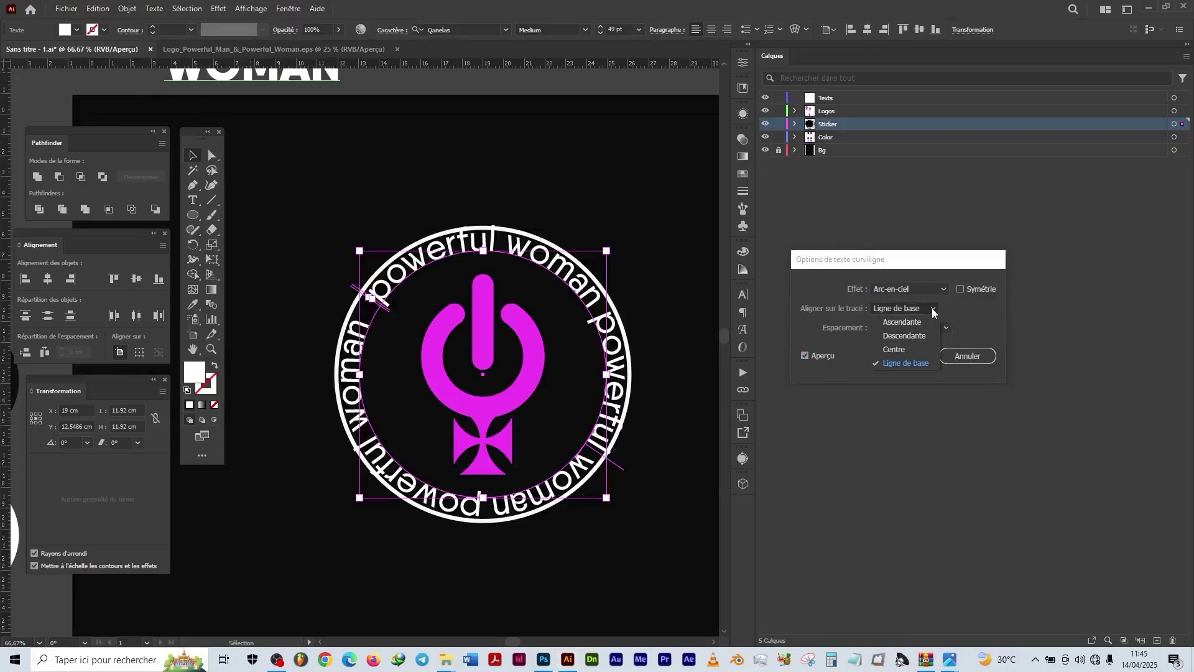
{"action": "left_click", "coordinate": [897, 346]}
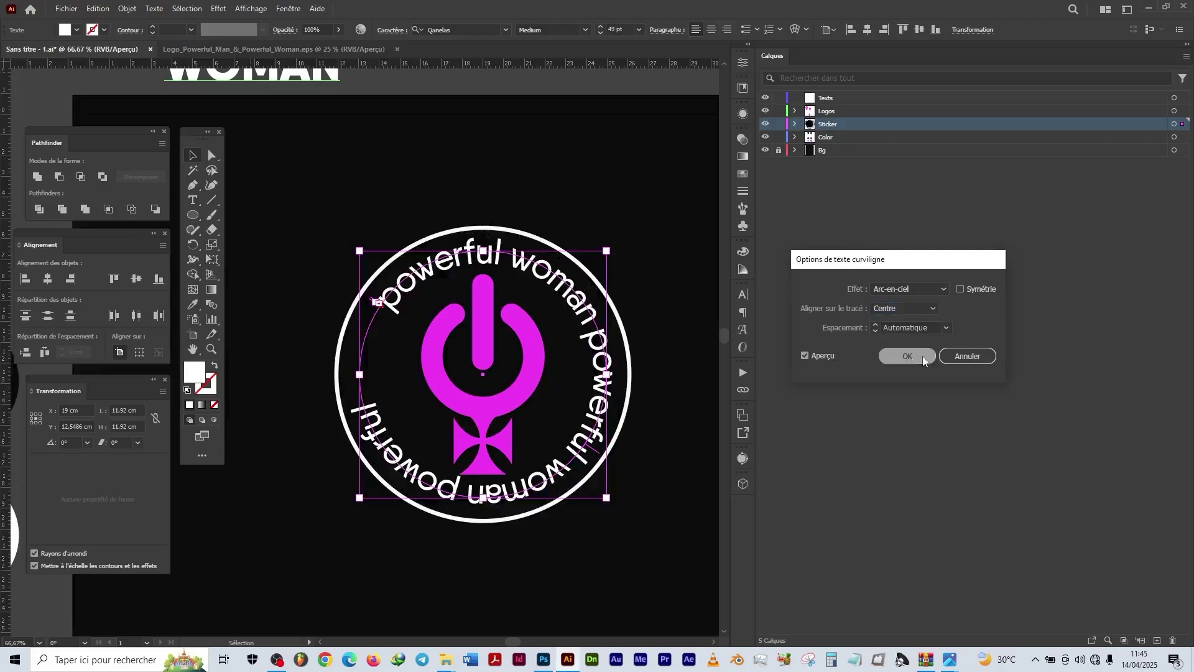
{"action": "left_click", "coordinate": [907, 356]}
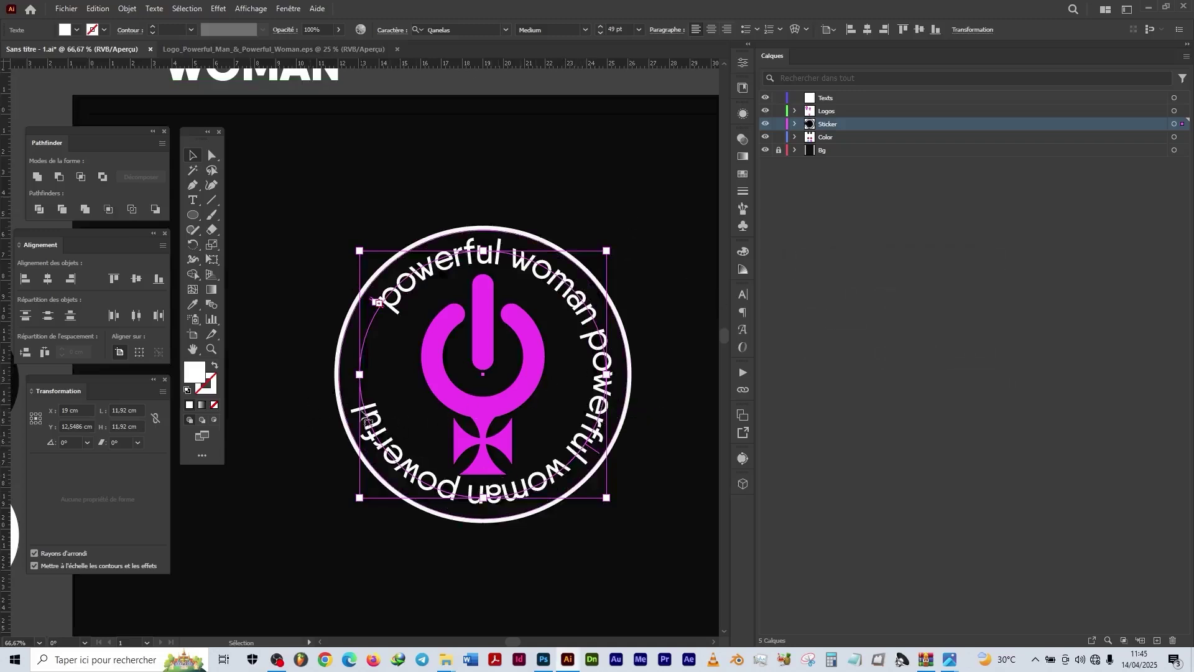
Step: Reduce the curved text's font size to 47 pt so all three phrases fit around the circle
{"action": "left_click", "coordinate": [602, 33]}
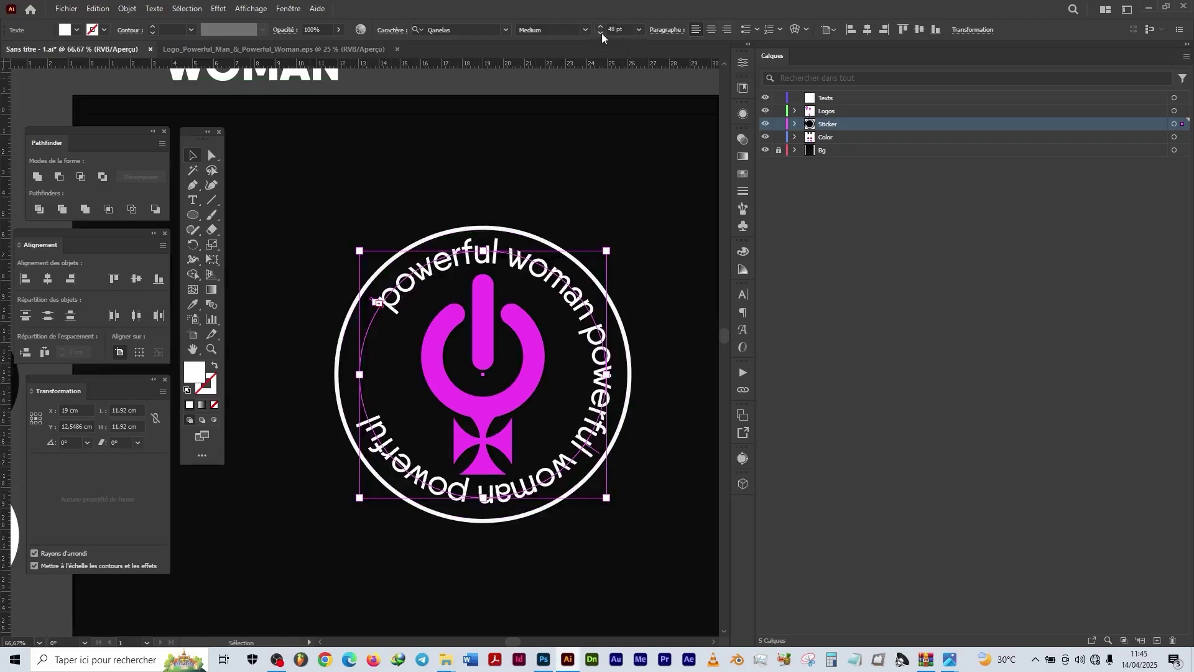
{"action": "left_click", "coordinate": [601, 33]}
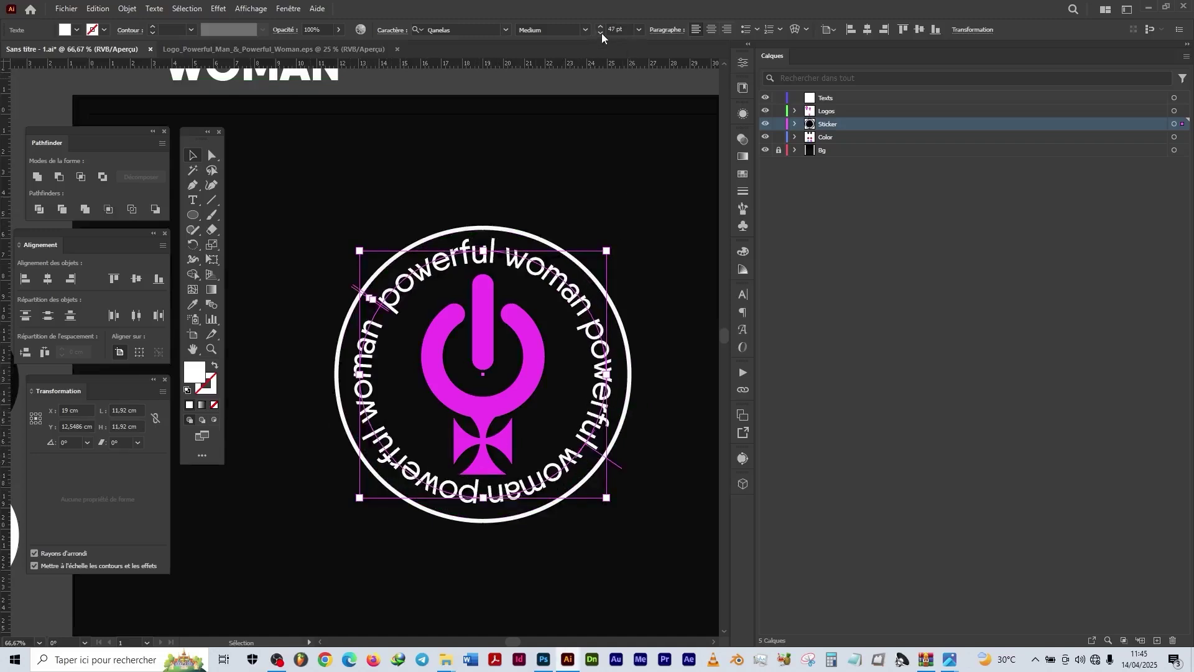
{"action": "left_click", "coordinate": [664, 240]}
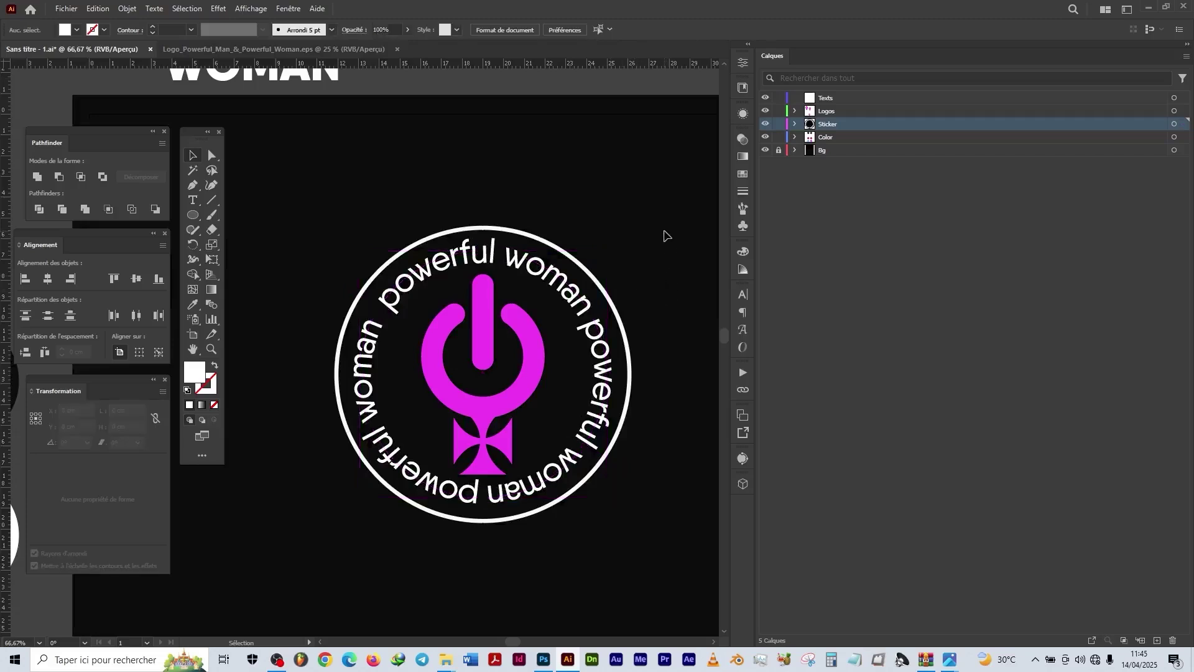
Step: Duplicate the white outer circle in place, scale the copy about its centre to about 9.65 cm, and bring it to the front
{"action": "left_click", "coordinate": [598, 281]}
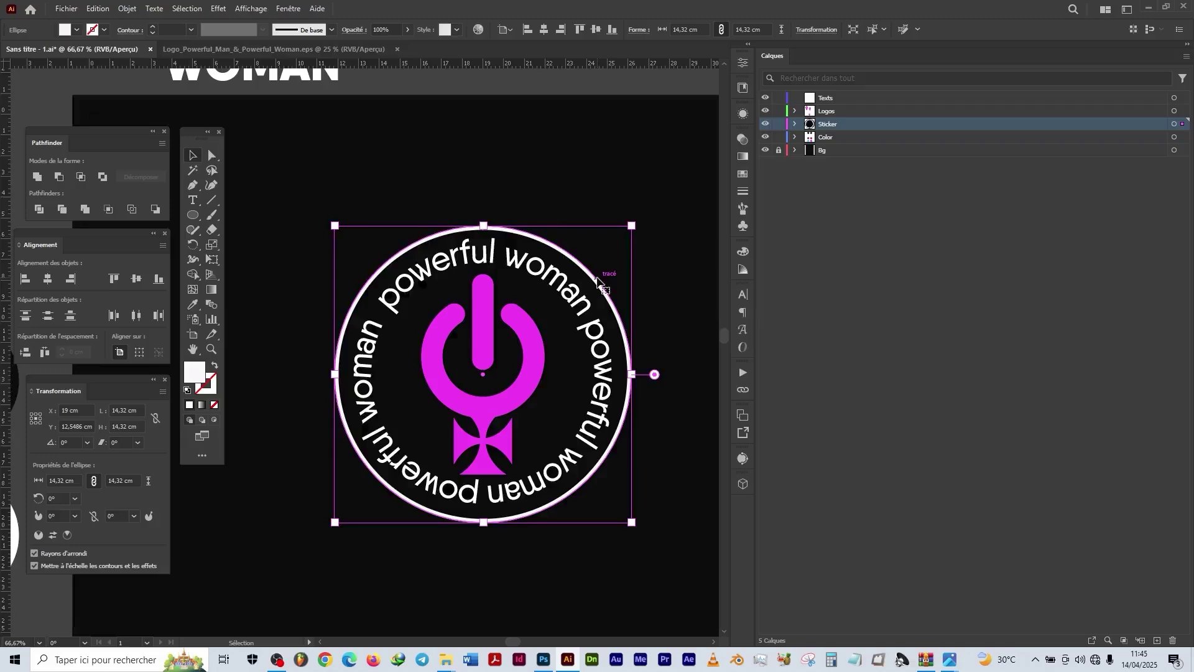
{"action": "key", "text": "a"}
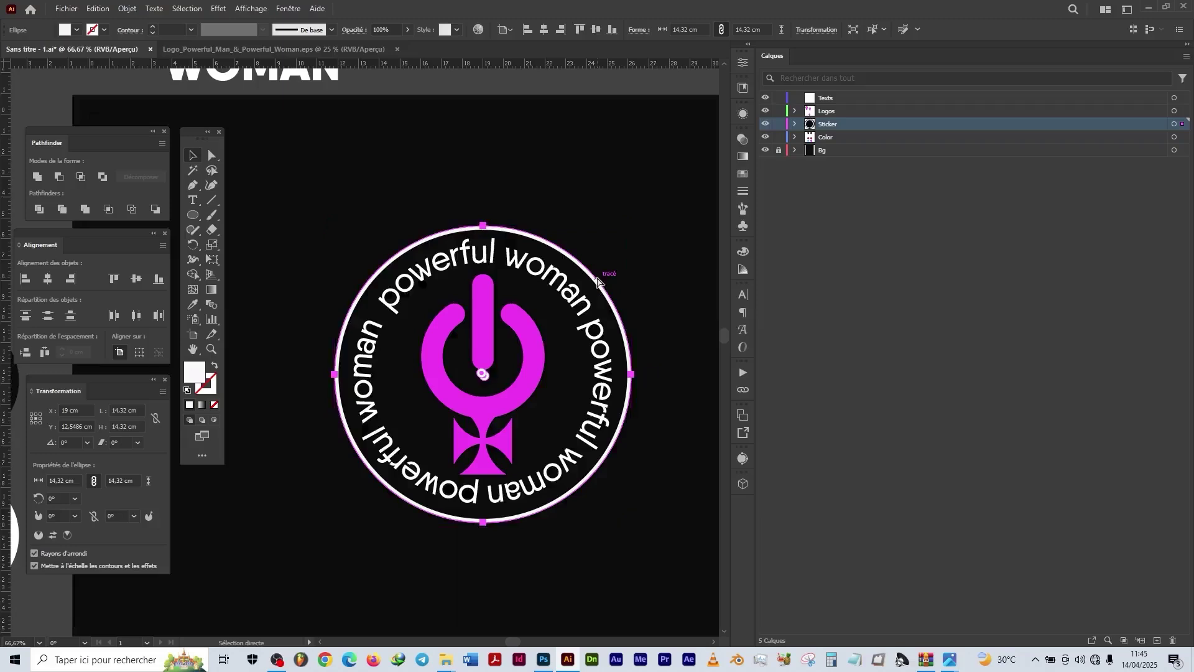
{"action": "key", "text": "ctrl+f"}
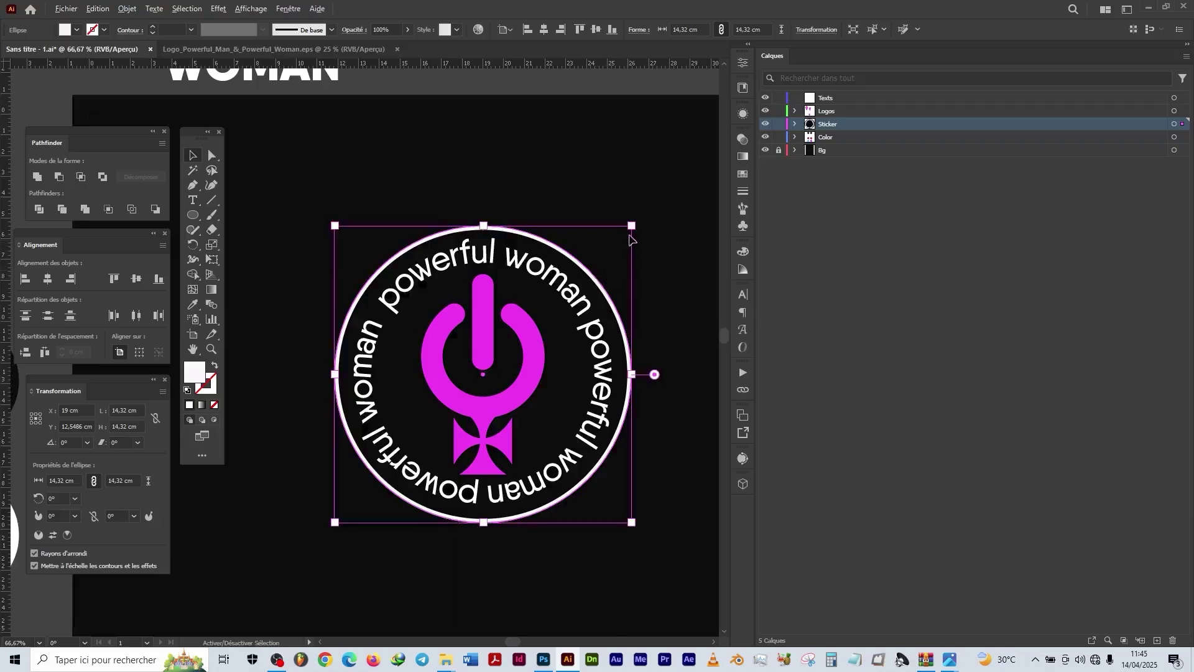
{"action": "left_click_drag", "start_coordinate": [632, 226], "coordinate": [595, 277]}
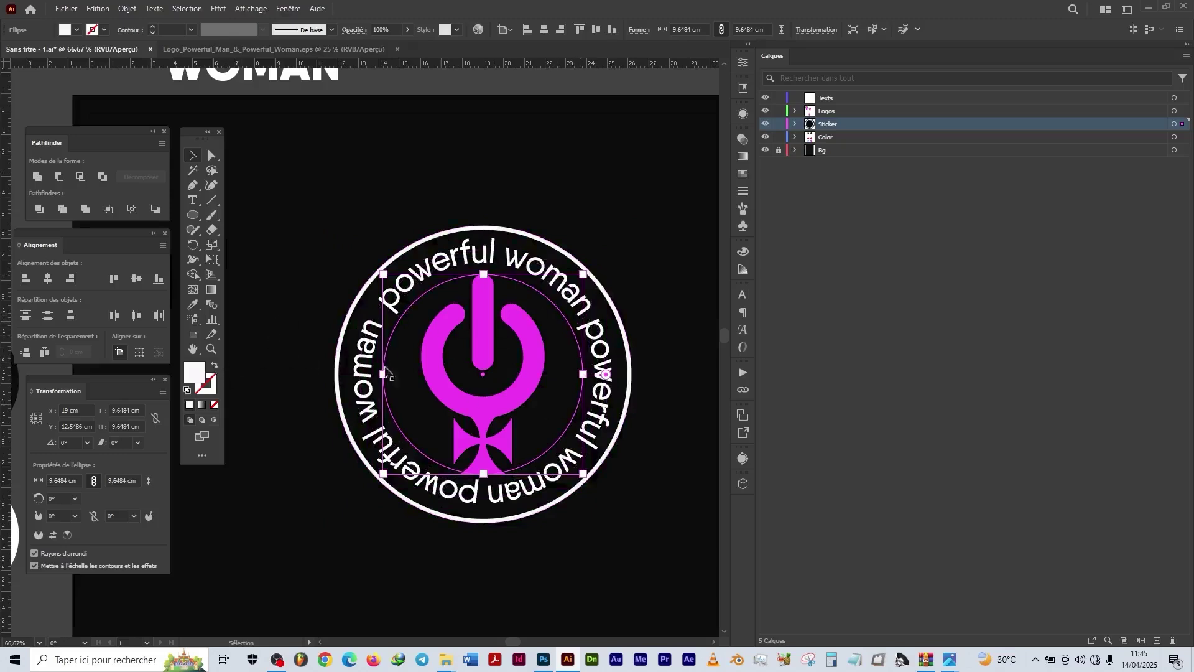
{"action": "right_click", "coordinate": [563, 404]}
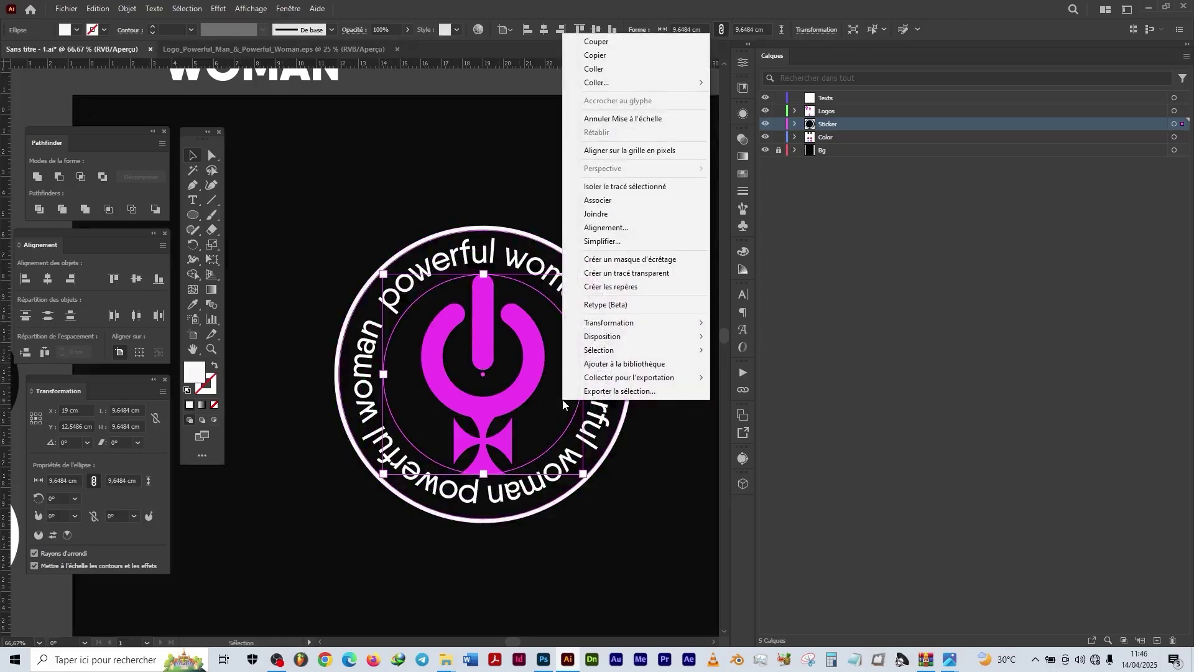
{"action": "mouse_move", "coordinate": [591, 337]}
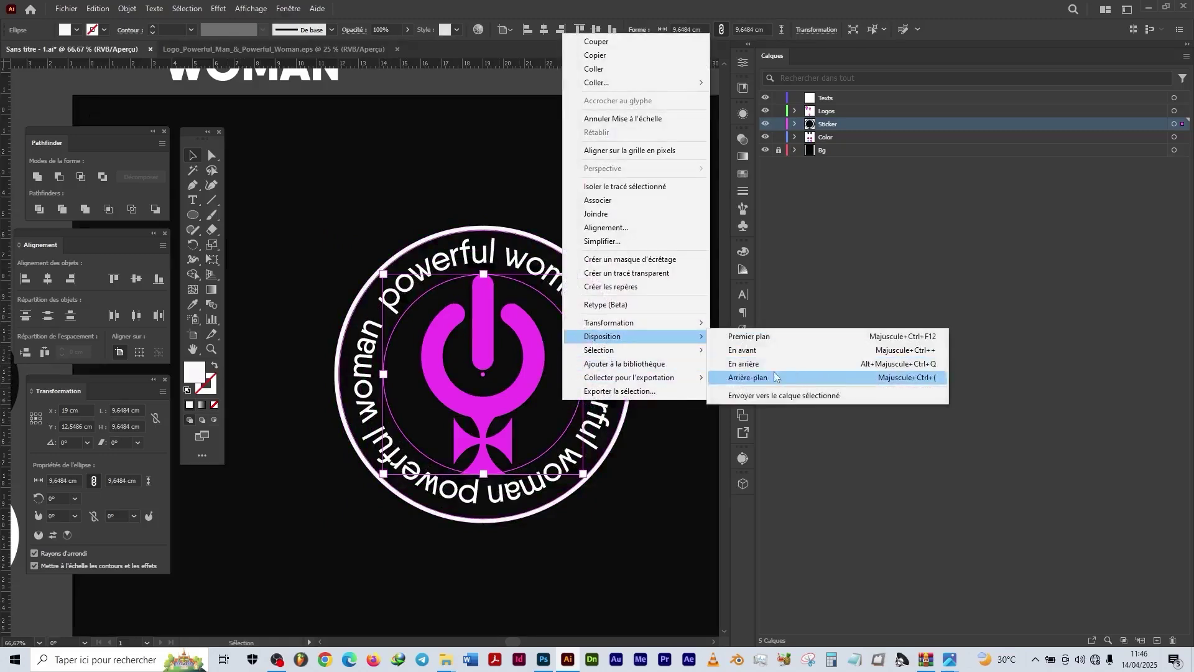
{"action": "left_click", "coordinate": [752, 338]}
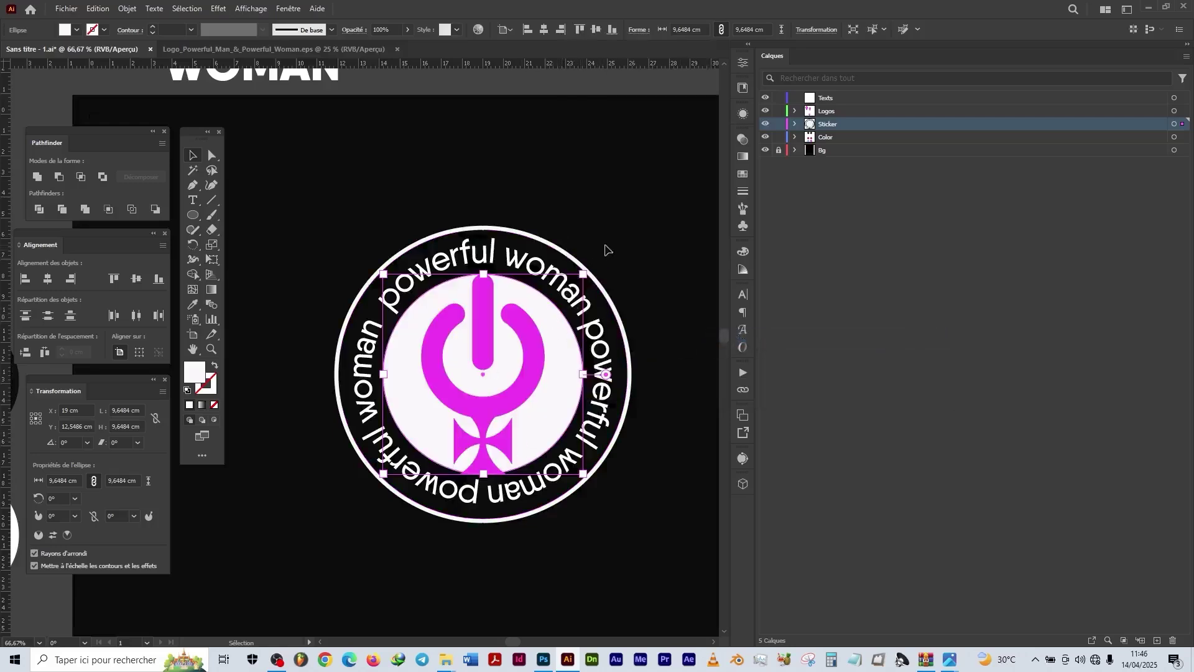
Step: Turn the inner circle's white fill into a white stroke and set the stroke weight to 5 pt
{"action": "left_click", "coordinate": [215, 368]}
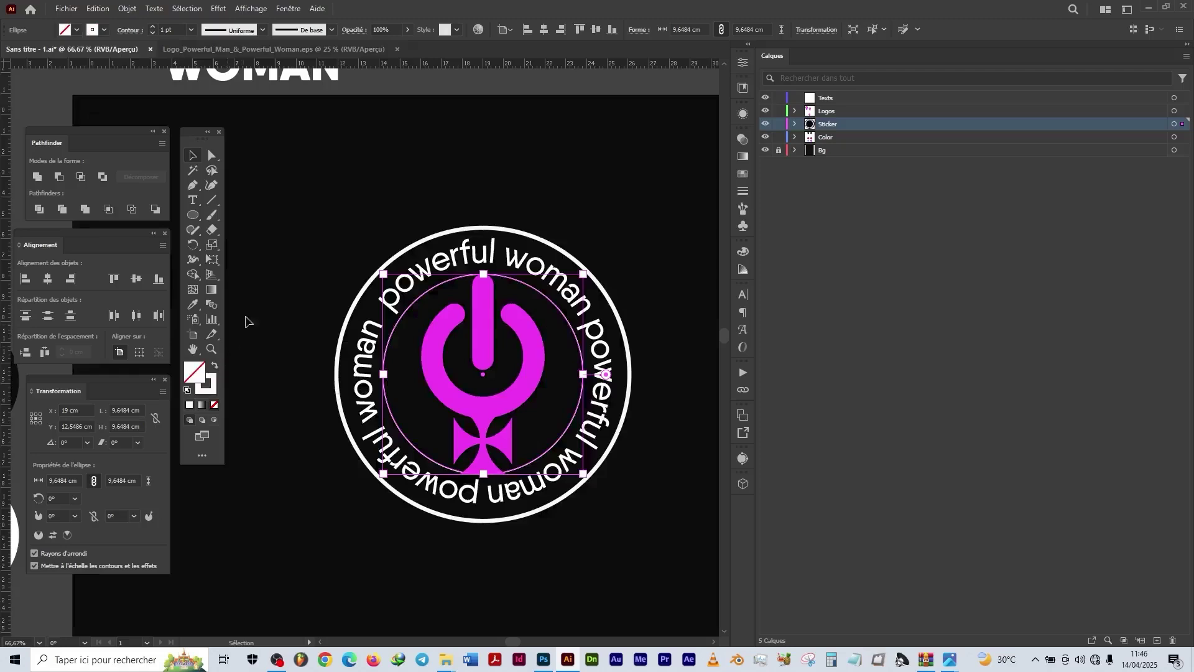
{"action": "left_click", "coordinate": [154, 27]}
{"action": "left_click", "coordinate": [154, 27]}
{"action": "left_click", "coordinate": [154, 27]}
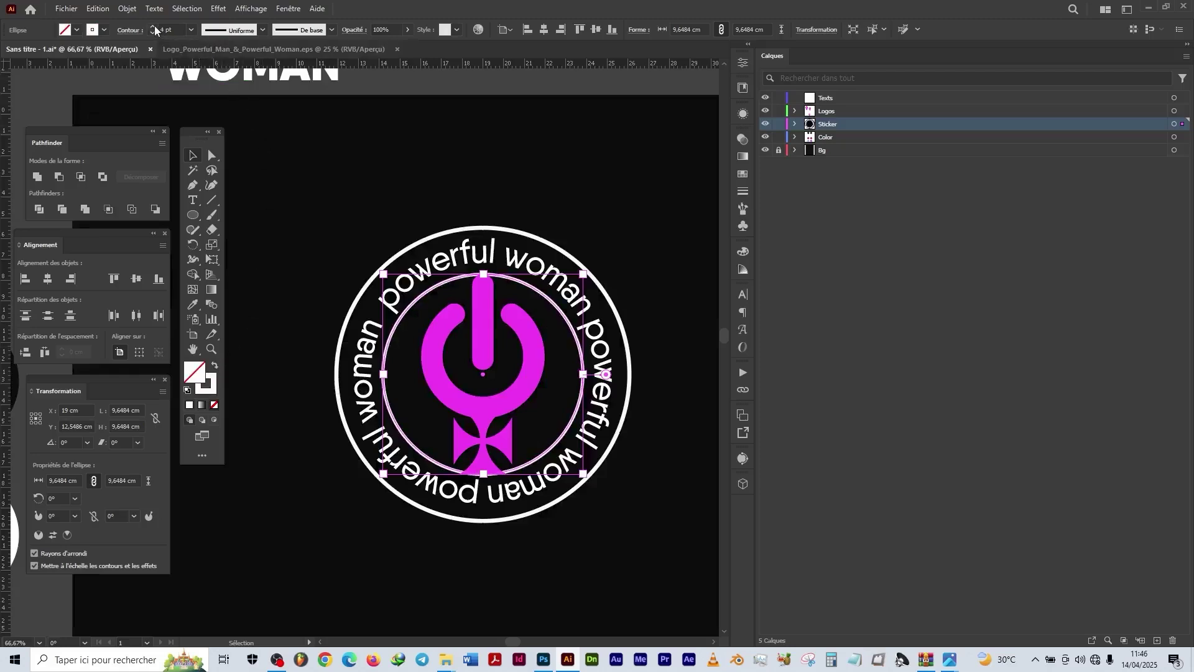
{"action": "left_click", "coordinate": [154, 27]}
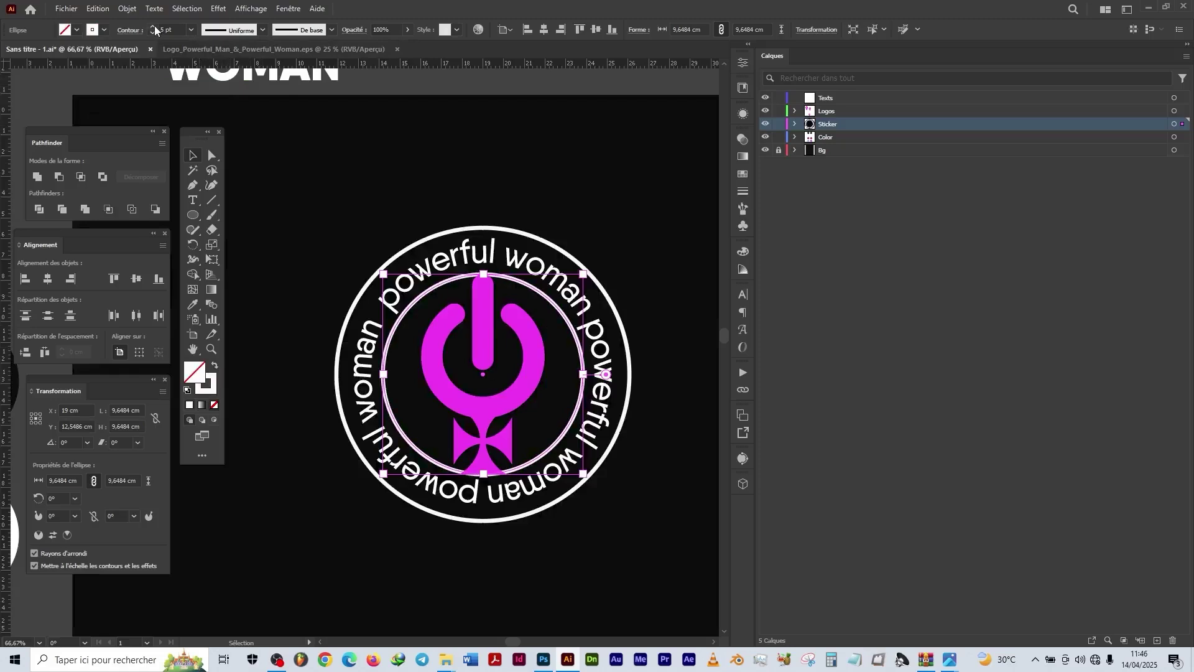
{"action": "left_click", "coordinate": [609, 193]}
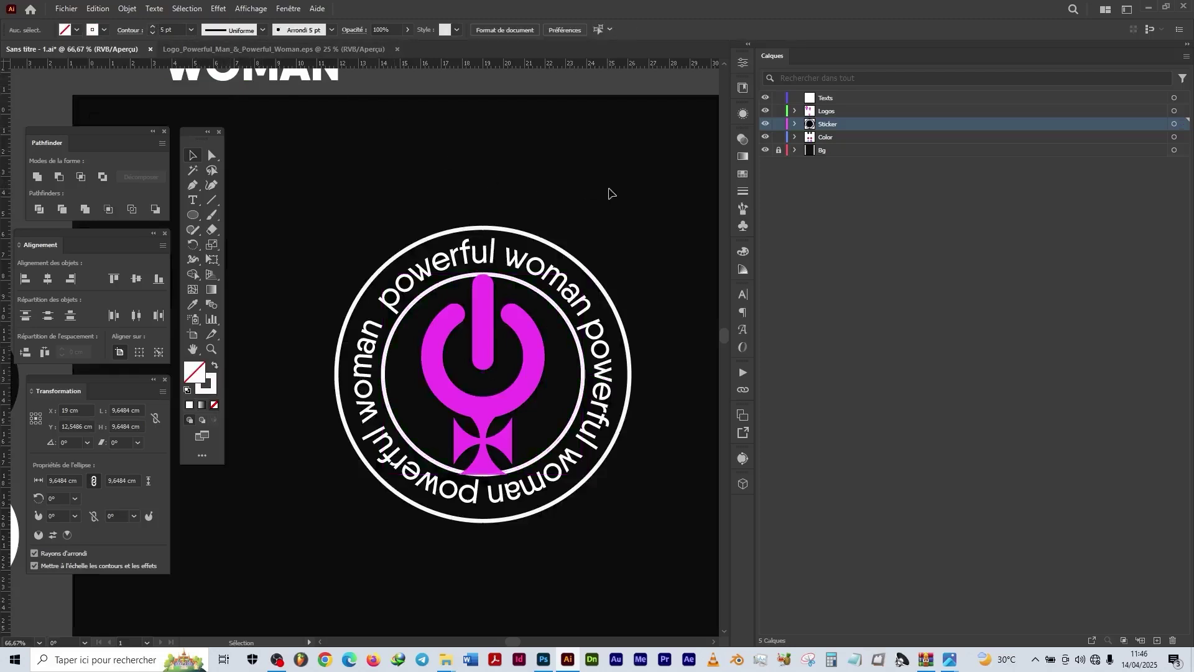
Step: Scale the inner white ring down slightly about its centre to widen its gap from the curved text
{"action": "left_click", "coordinate": [583, 357]}
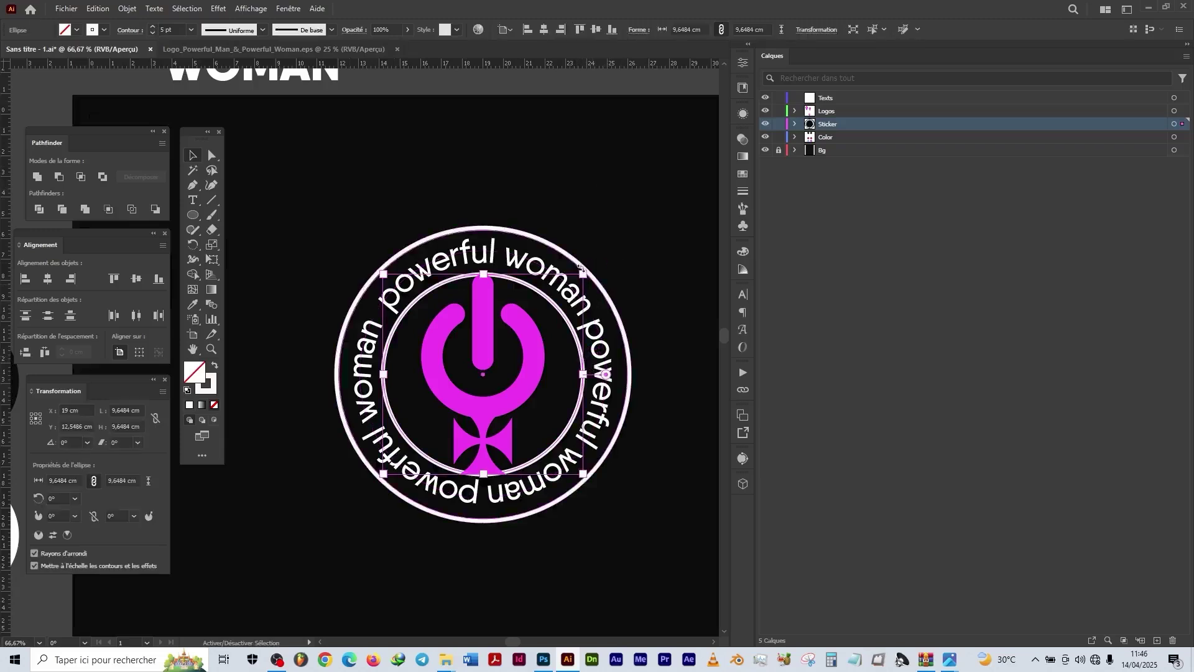
{"action": "left_click_drag", "start_coordinate": [581, 276], "coordinate": [578, 280]}
{"action": "left_click", "coordinate": [629, 214]}
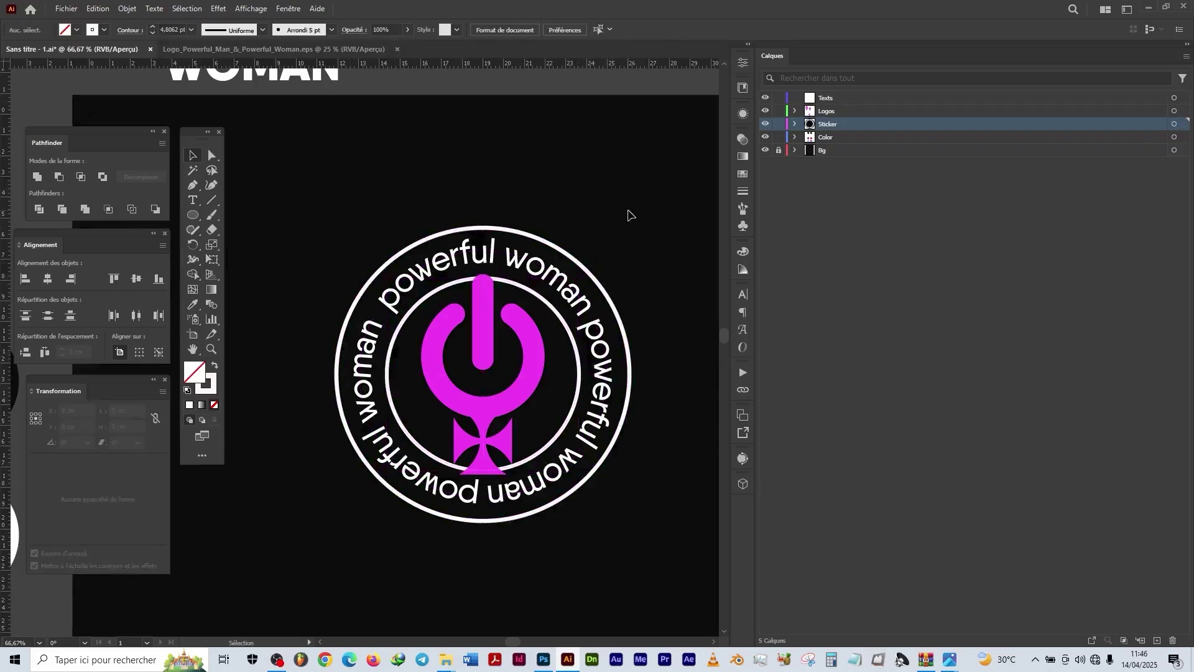
Step: Scale the magenta logo symbol down about its centre so it fits inside the inner ring with a margin
{"action": "left_click", "coordinate": [504, 382]}
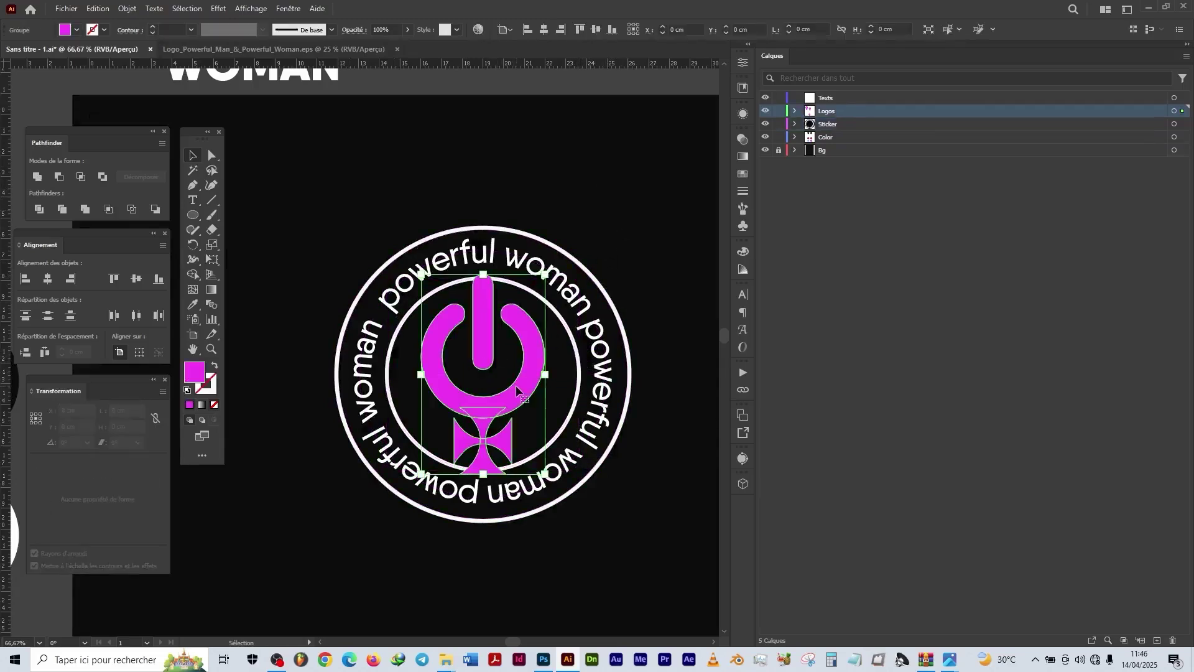
{"action": "mouse_move", "coordinate": [541, 281]}
{"action": "left_mouse_down"}
{"action": "mouse_move", "coordinate": [536, 305]}
{"action": "mouse_move", "coordinate": [533, 295]}
{"action": "left_mouse_up"}
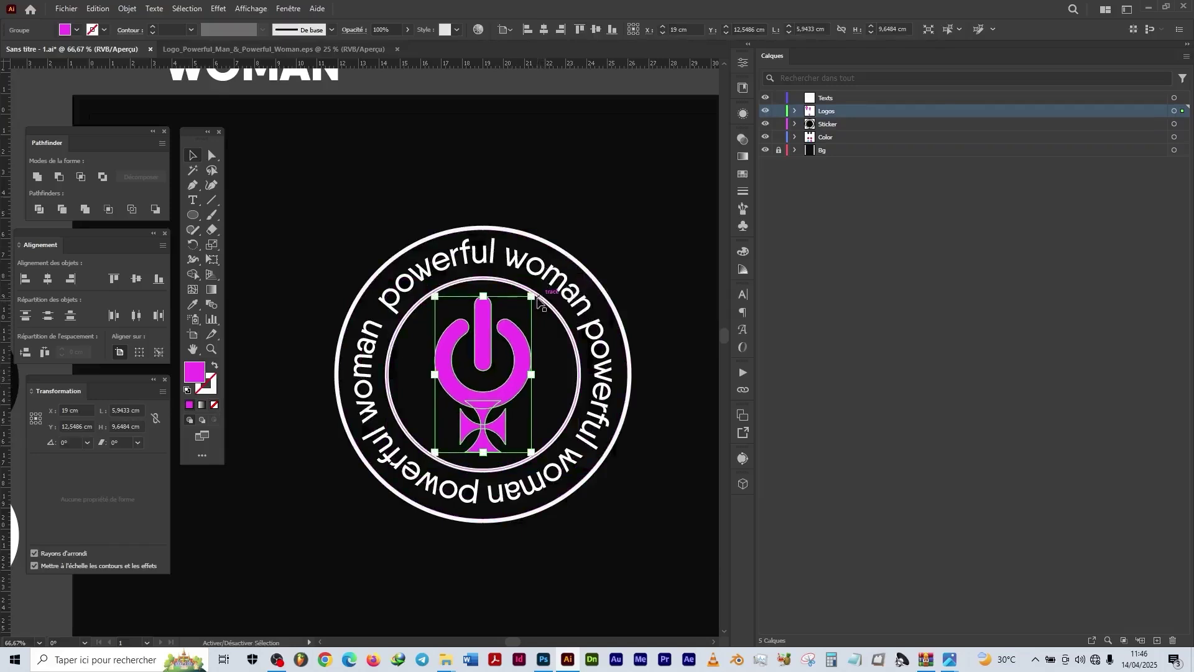
{"action": "left_click", "coordinate": [588, 215]}
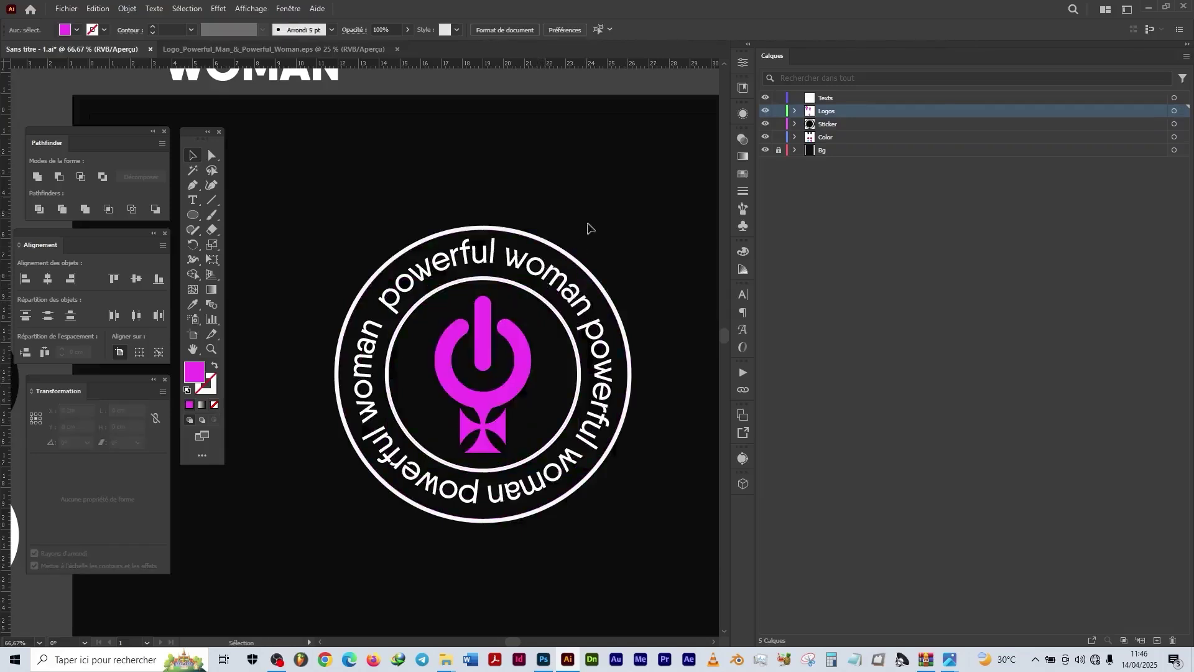
Step: Duplicate the complete sticker, including its logo and curved text, about 16.3 cm straight below the original
{"action": "scroll", "coordinate": [608, 528], "scroll_direction": "down", "scroll_amount": 1}
{"action": "left_click_drag", "start_coordinate": [607, 549], "coordinate": [319, 123]}
{"action": "scroll", "coordinate": [466, 233], "scroll_direction": "down", "scroll_amount": 3}
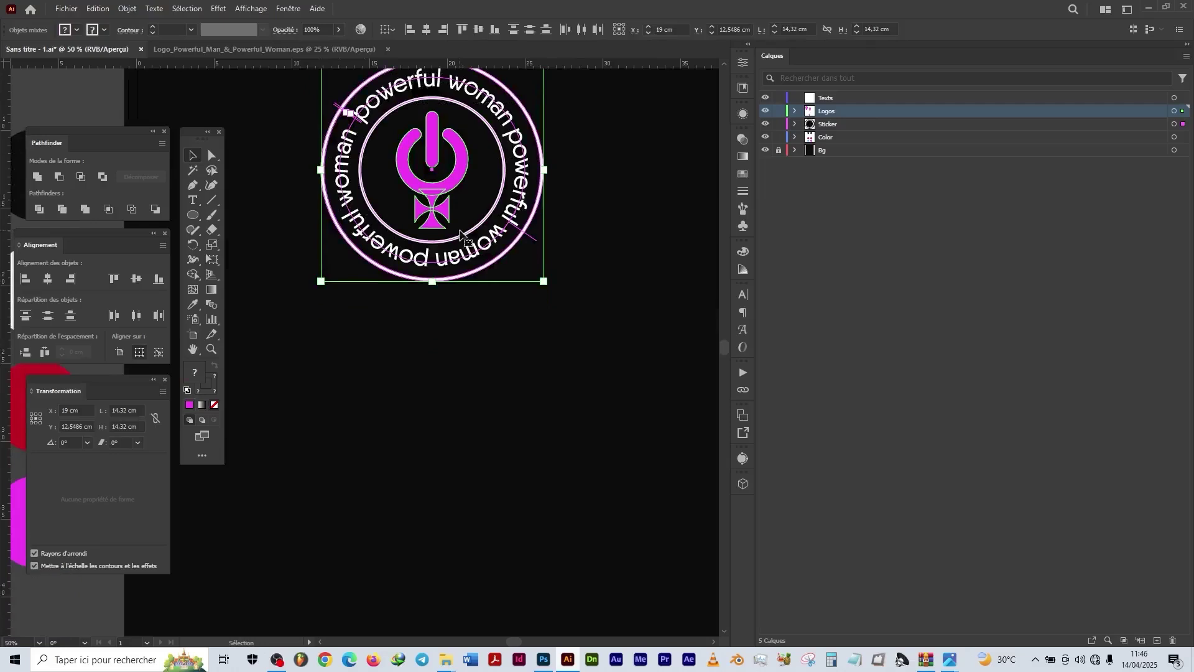
{"action": "left_click", "coordinate": [459, 149], "text": "shift"}
{"action": "left_click", "coordinate": [571, 312]}
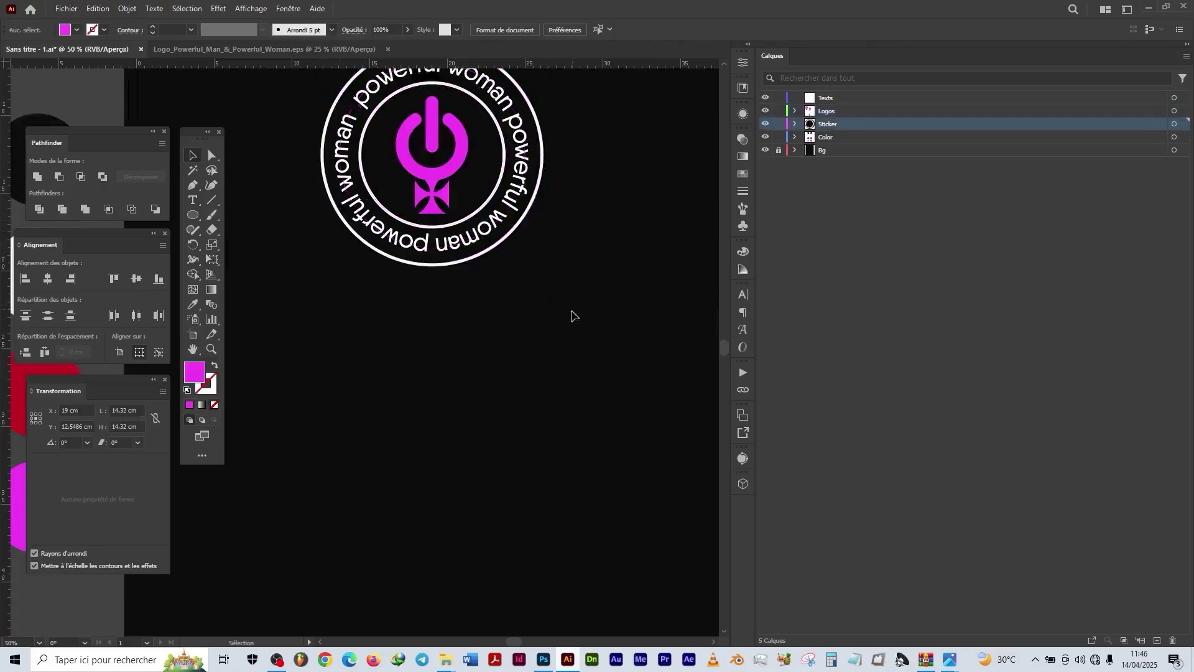
{"action": "left_click_drag", "start_coordinate": [567, 318], "coordinate": [267, 65]}
{"action": "left_click_drag", "start_coordinate": [448, 222], "coordinate": [449, 477]}
{"action": "scroll", "coordinate": [591, 373], "scroll_direction": "down", "scroll_amount": 1}
{"action": "left_click", "coordinate": [640, 440]}
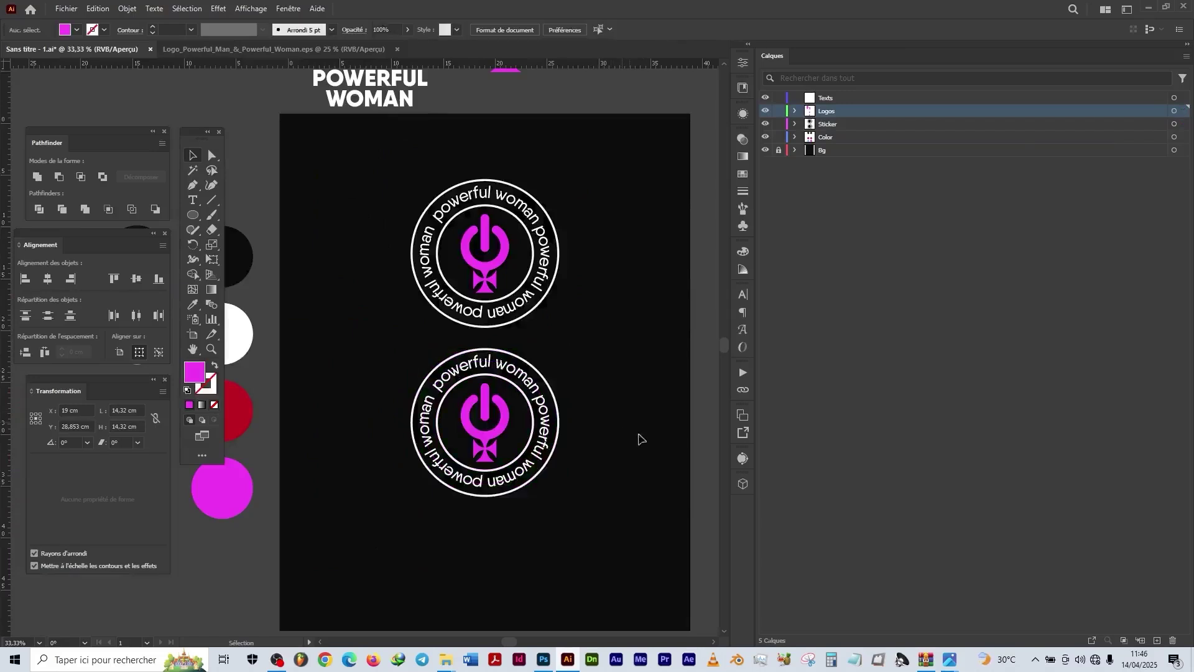
Step: Move both stickers together up about 3.8 cm on the black artboard
{"action": "left_click_drag", "start_coordinate": [523, 531], "coordinate": [349, 146]}
{"action": "left_click_drag", "start_coordinate": [480, 421], "coordinate": [478, 382]}
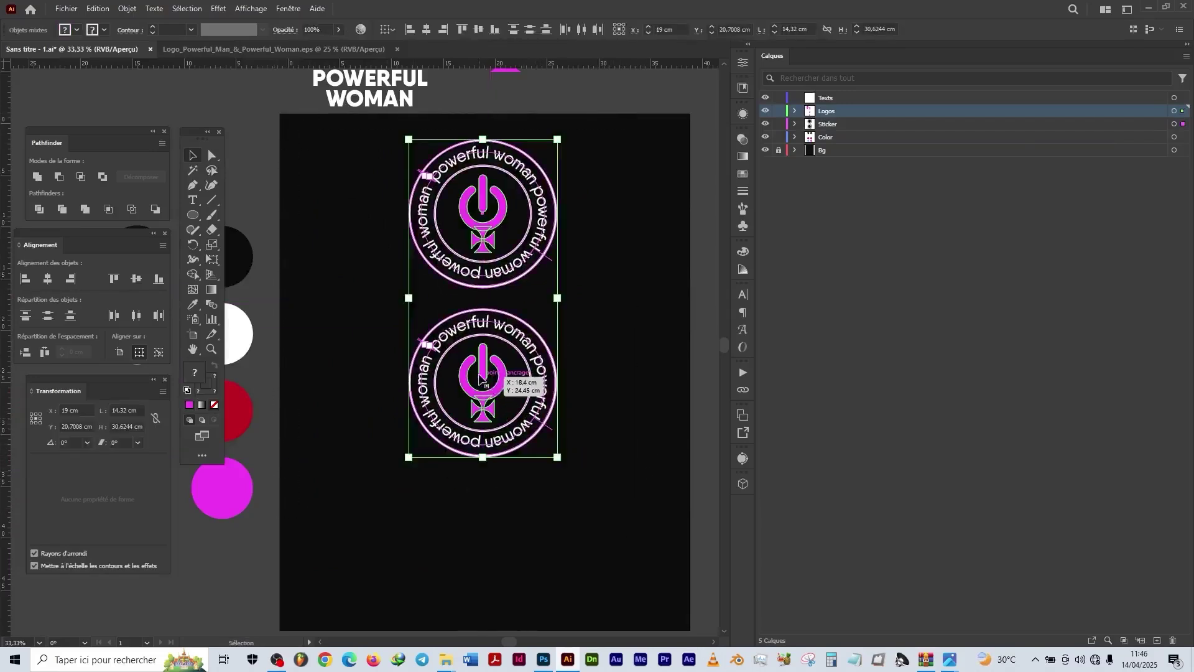
{"action": "left_click", "coordinate": [601, 501]}
Step: Fill the lower sticker's outer black circle with magenta sampled from the magenta colour swatch circle
{"action": "scroll", "coordinate": [423, 498], "scroll_direction": "left", "scroll_amount": 2}
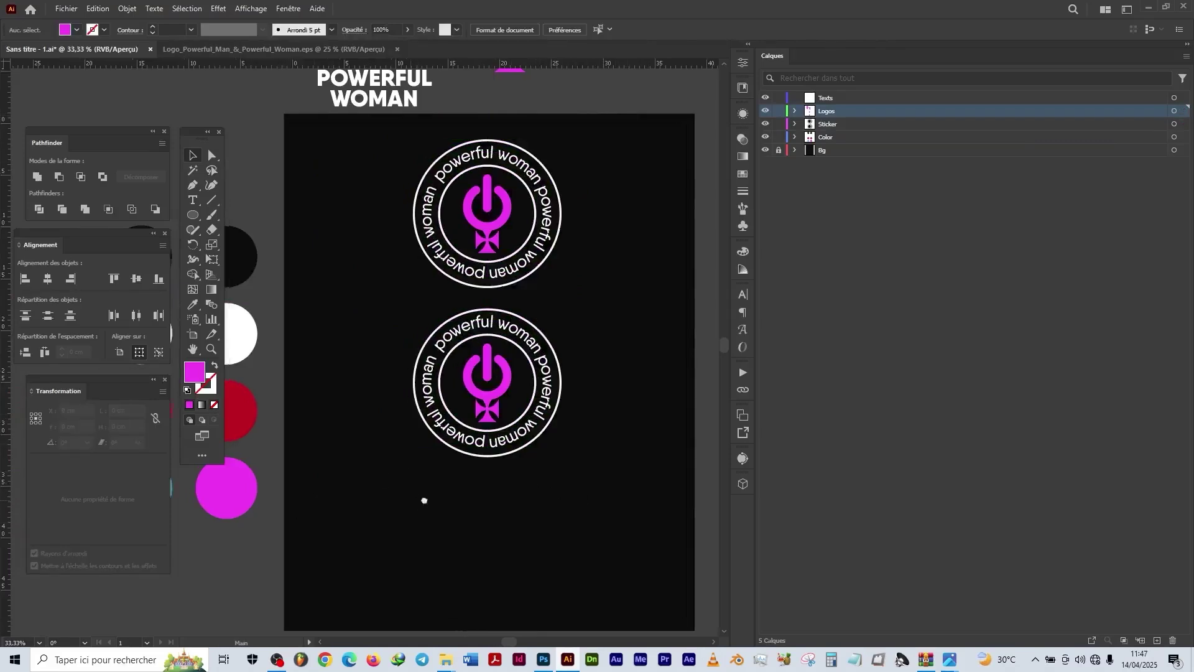
{"action": "scroll", "coordinate": [516, 476], "scroll_direction": "up", "scroll_amount": 1}
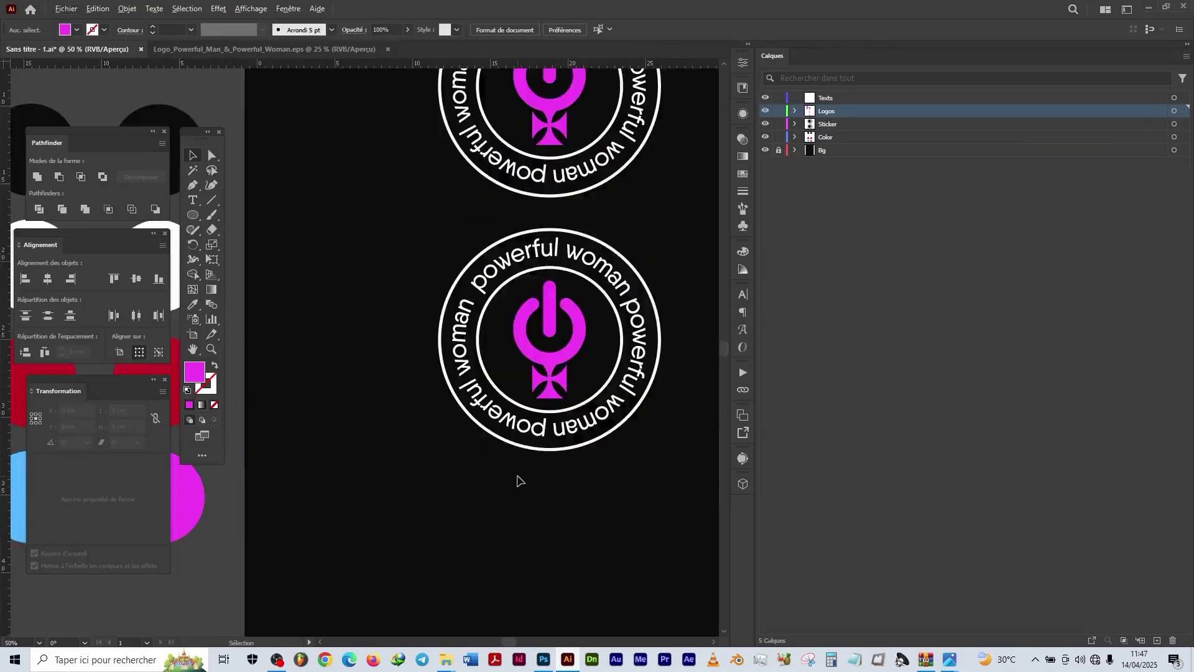
{"action": "scroll", "coordinate": [518, 480], "scroll_direction": "down", "scroll_amount": 1}
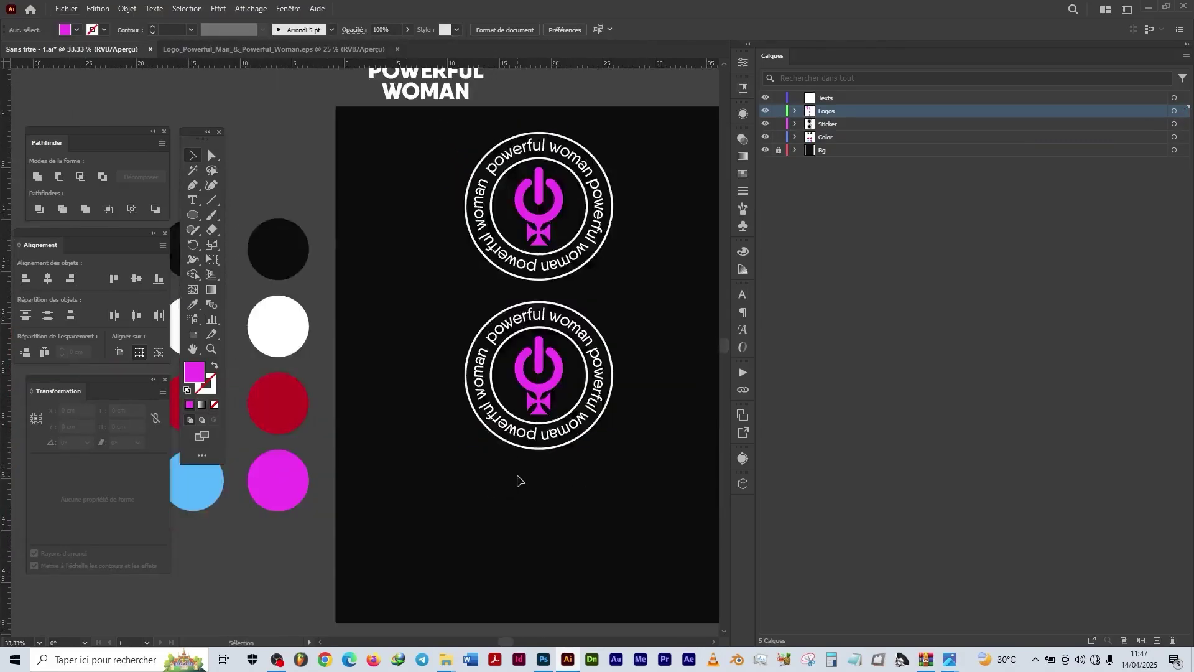
{"action": "left_click", "coordinate": [479, 345]}
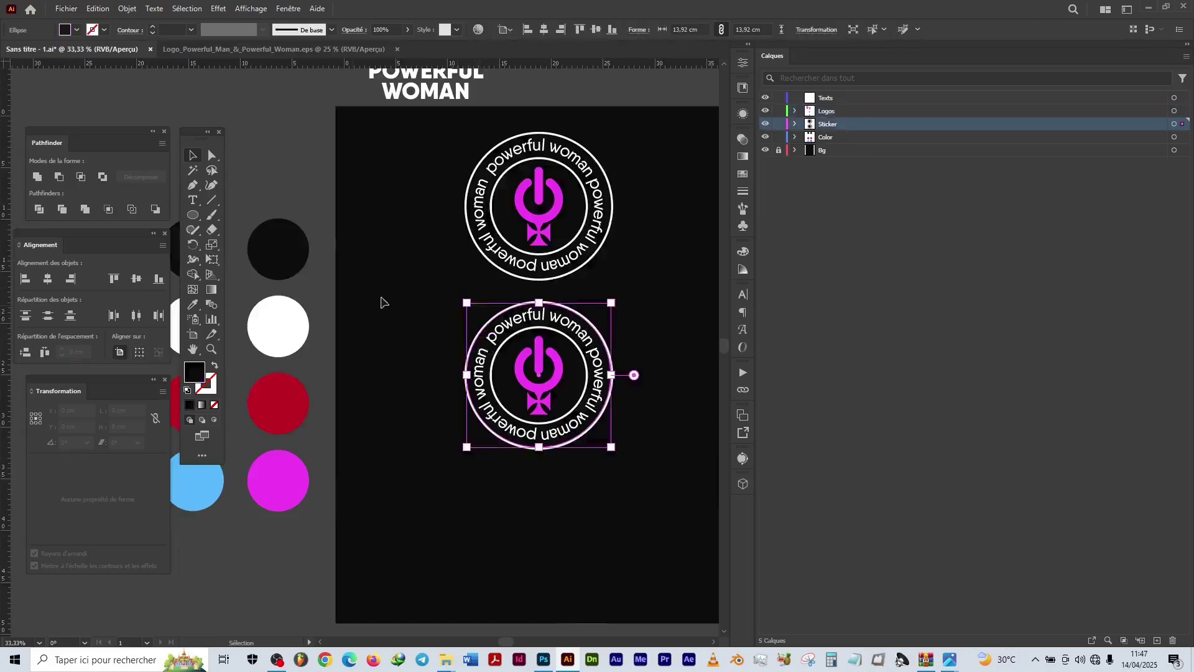
{"action": "left_click", "coordinate": [193, 305]}
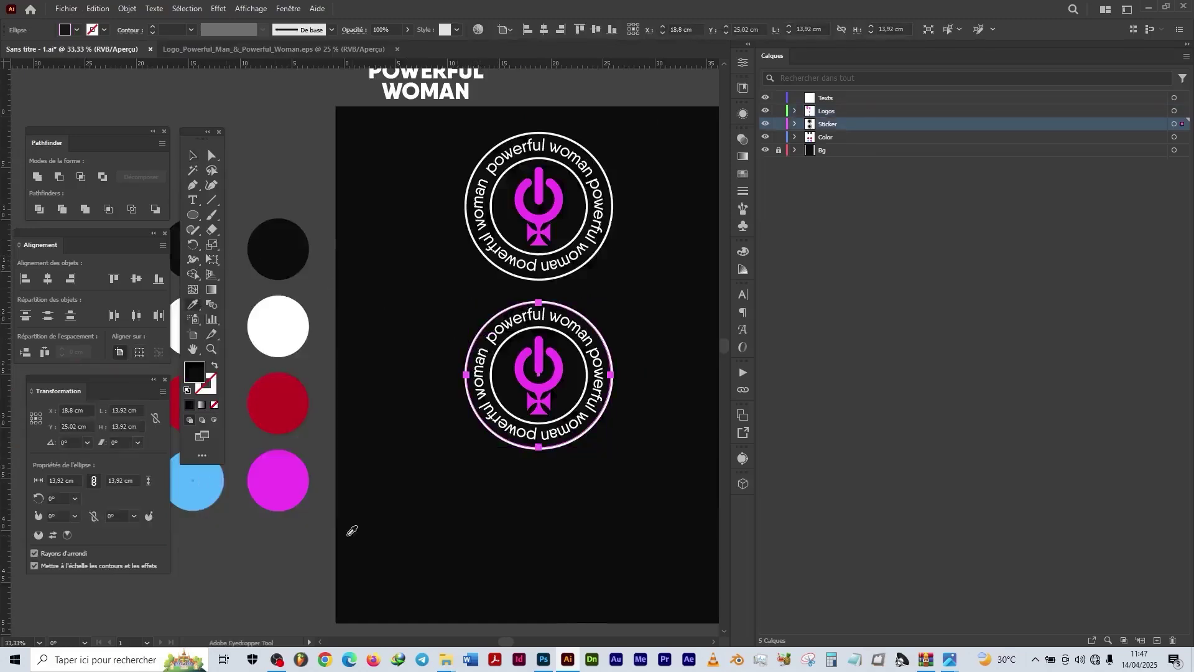
{"action": "left_click", "coordinate": [278, 480]}
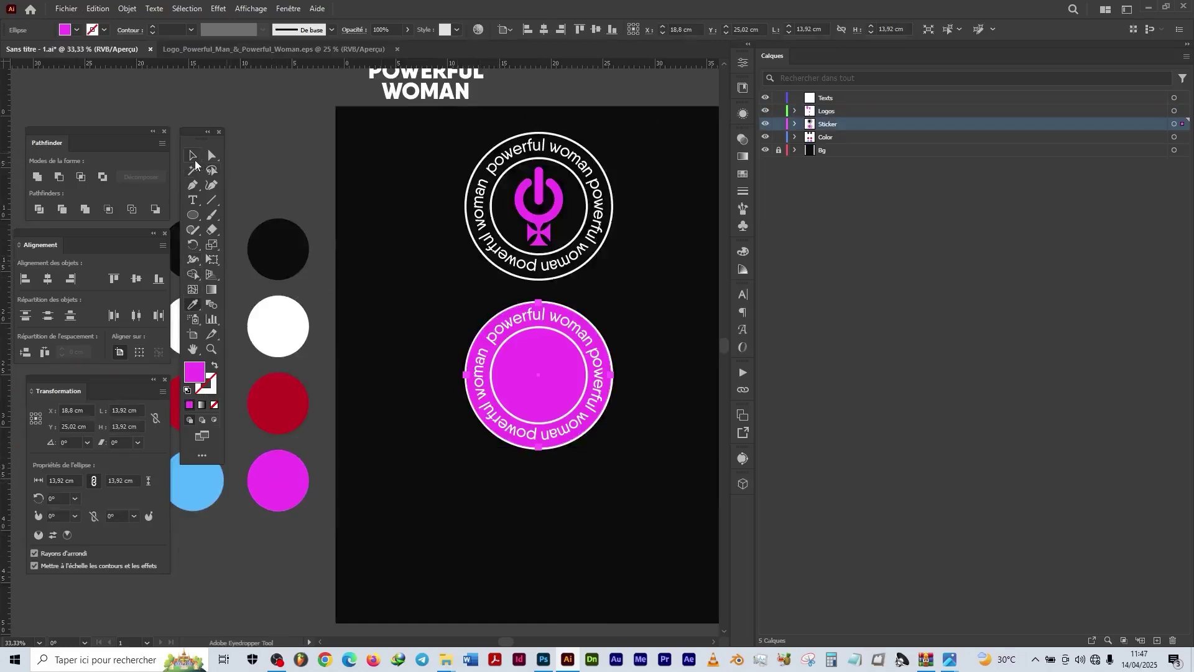
{"action": "left_click", "coordinate": [193, 157]}
{"action": "left_click", "coordinate": [680, 298]}
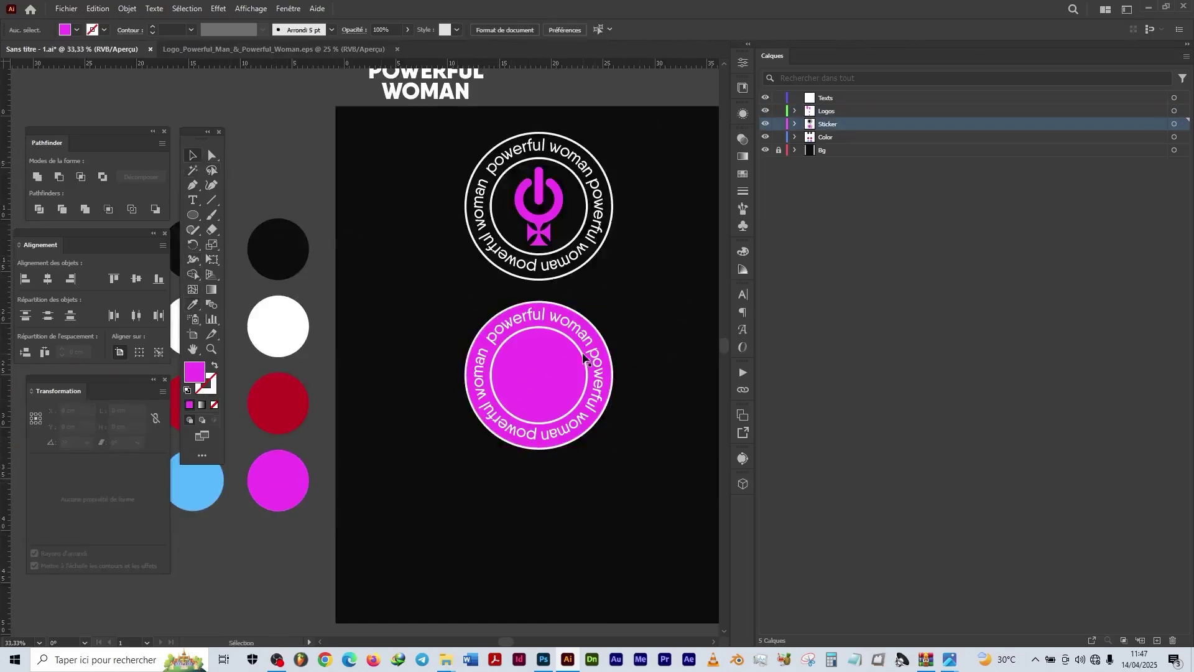
Step: Recolour the logo symbol in the magenta sticker white by sampling the white swatch circle
{"action": "left_click", "coordinate": [538, 369]}
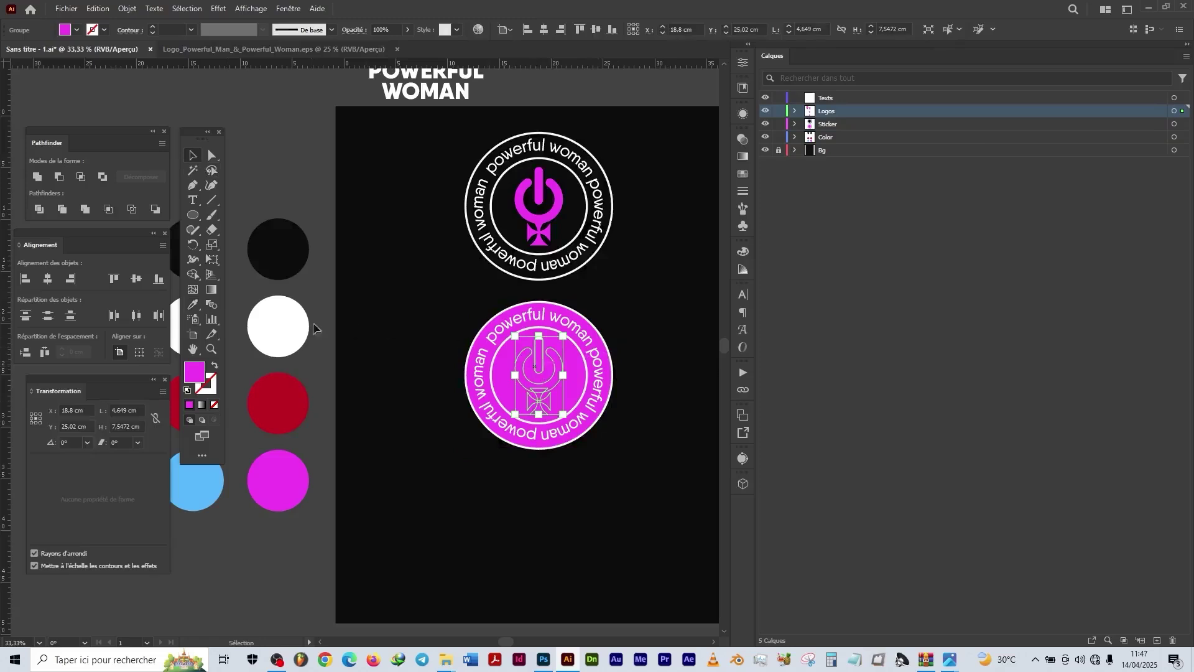
{"action": "left_click", "coordinate": [193, 305]}
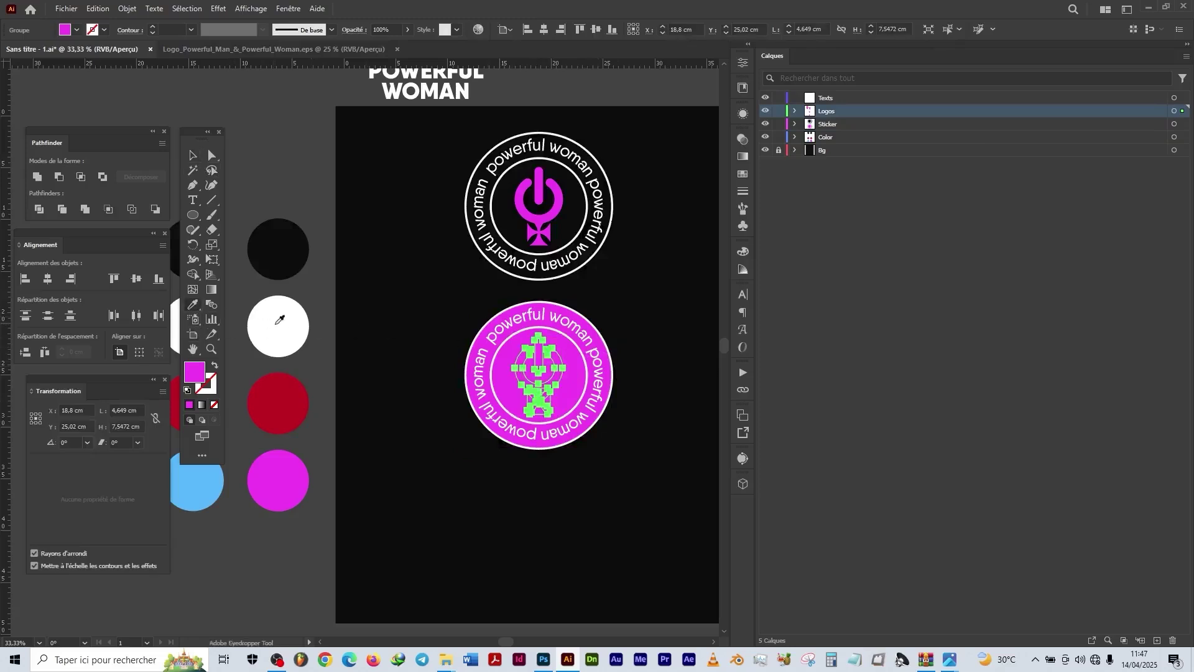
{"action": "left_click", "coordinate": [277, 322]}
{"action": "left_click", "coordinate": [193, 156]}
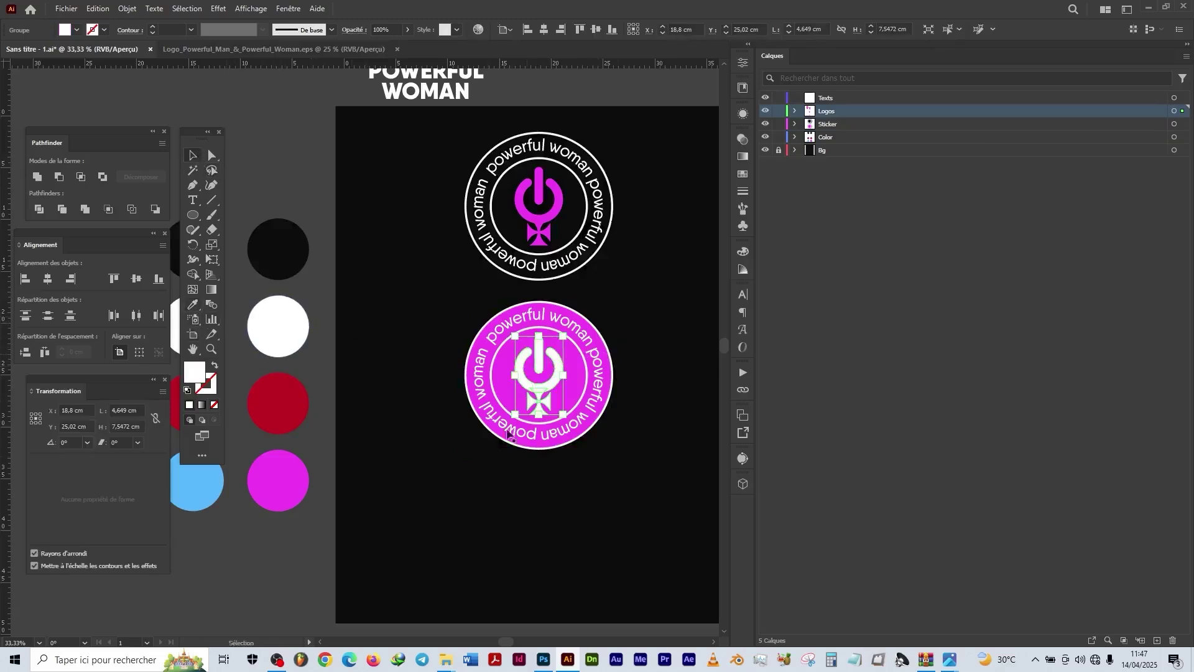
{"action": "left_click", "coordinate": [655, 555]}
Step: Duplicate the complete magenta sticker about 15.3 cm straight below itself
{"action": "scroll", "coordinate": [626, 420], "scroll_direction": "up", "scroll_amount": 1}
{"action": "scroll", "coordinate": [625, 420], "scroll_direction": "up", "scroll_amount": 1}
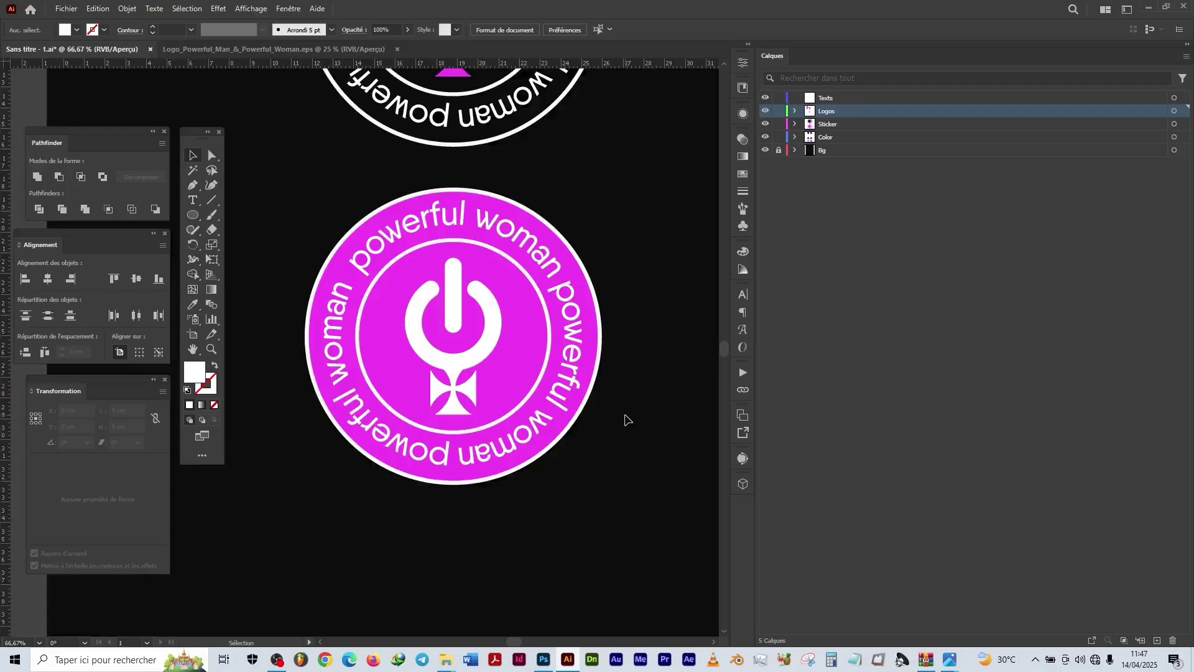
{"action": "scroll", "coordinate": [625, 420], "scroll_direction": "down", "scroll_amount": 2}
{"action": "scroll", "coordinate": [625, 420], "scroll_direction": "up", "scroll_amount": 1}
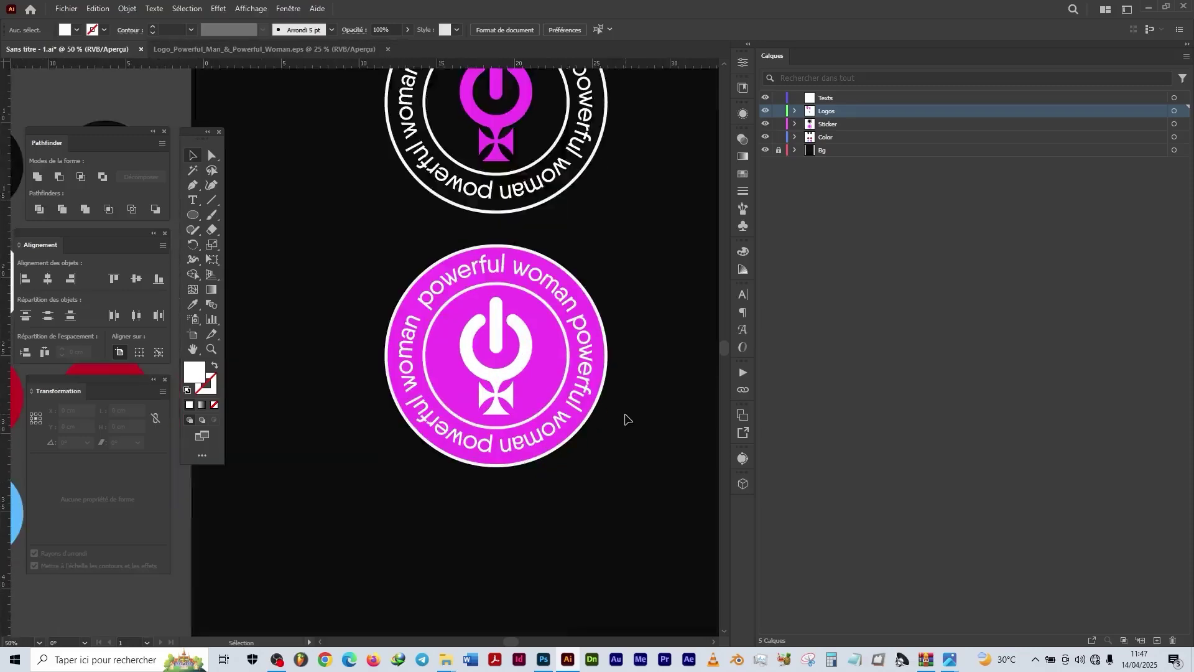
{"action": "scroll", "coordinate": [626, 420], "scroll_direction": "up", "scroll_amount": 1}
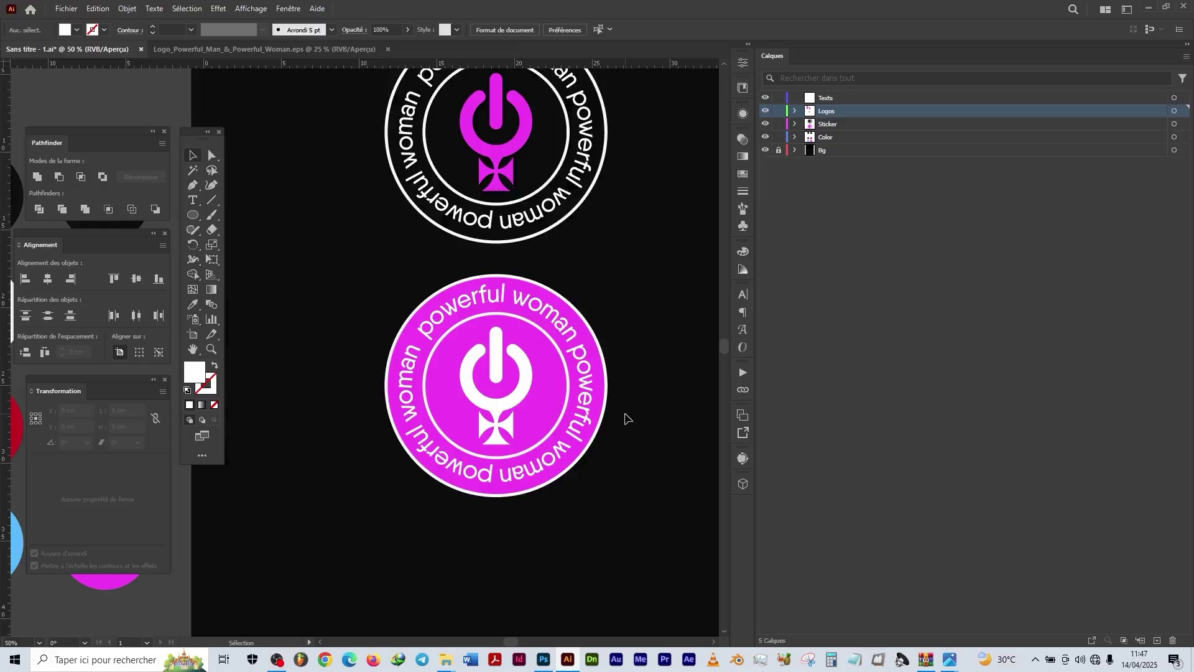
{"action": "left_click_drag", "start_coordinate": [629, 489], "coordinate": [384, 305]}
{"action": "scroll", "coordinate": [385, 305], "scroll_direction": "down", "scroll_amount": 2}
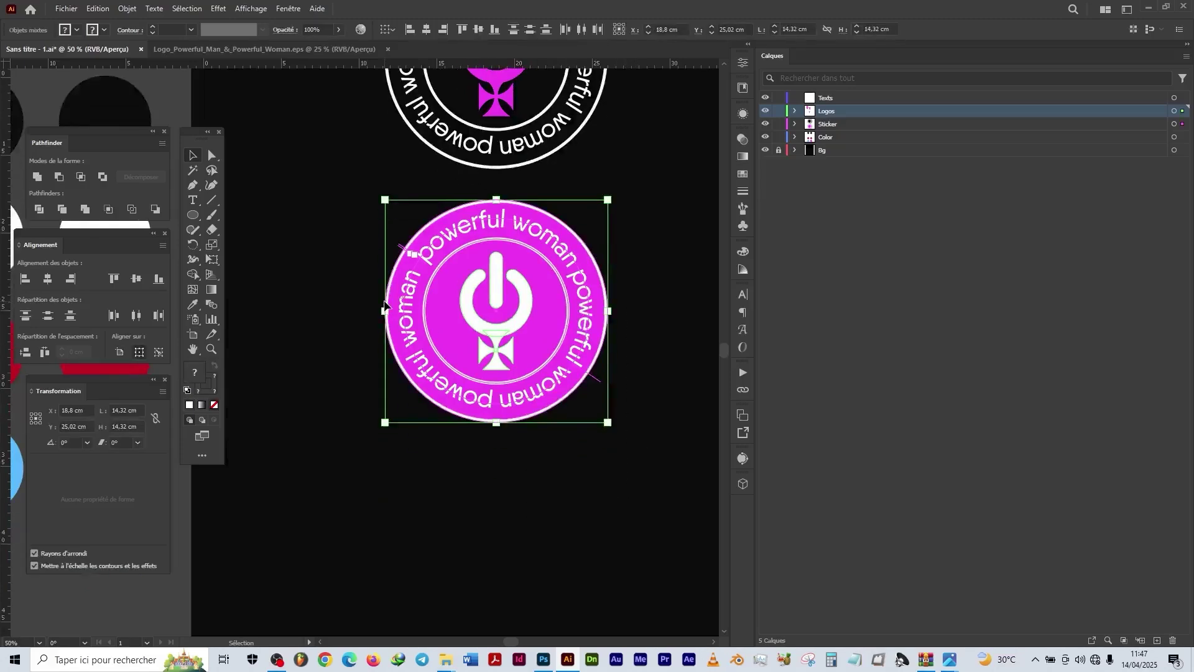
{"action": "scroll", "coordinate": [387, 303], "scroll_direction": "down", "scroll_amount": 3}
{"action": "left_click_drag", "start_coordinate": [476, 212], "coordinate": [490, 452]}
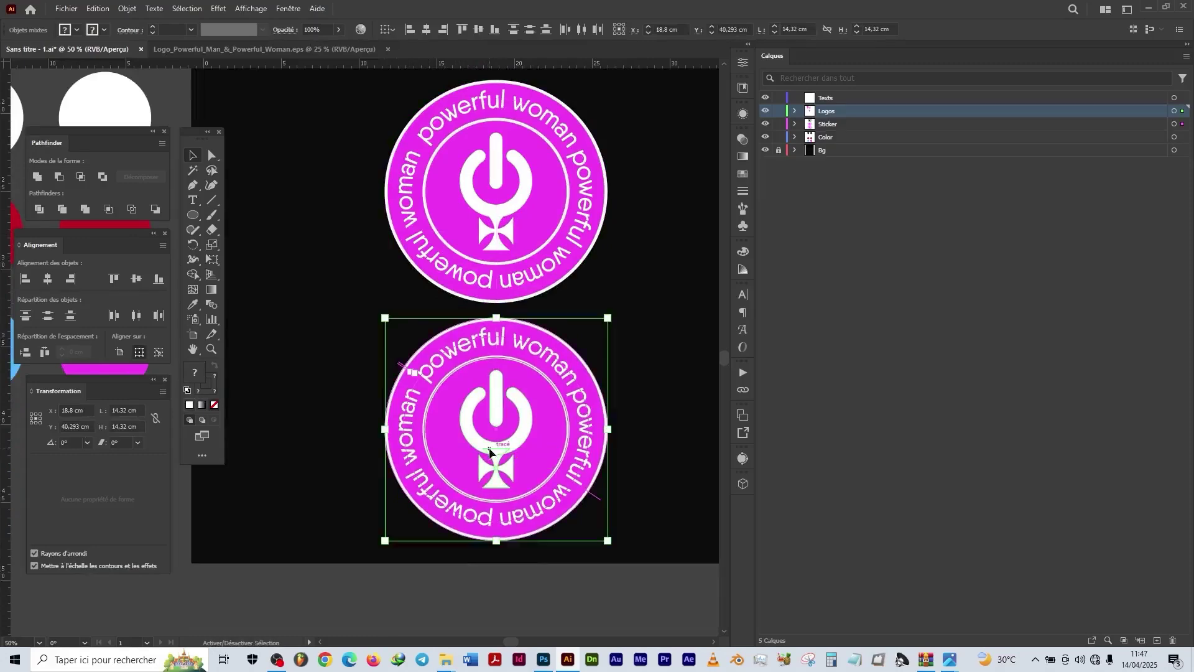
Step: Move all three stickers together up about 1.3 cm and slightly to the right on the black artboard
{"action": "scroll", "coordinate": [618, 292], "scroll_direction": "down", "scroll_amount": 2, "text": "alt"}
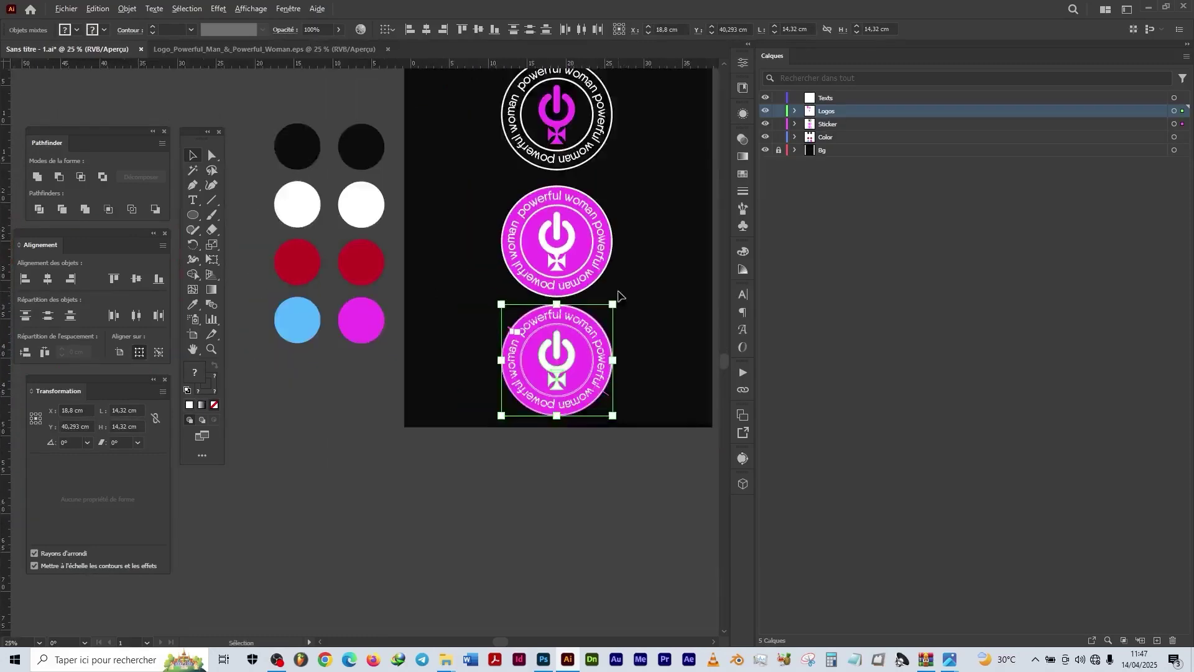
{"action": "left_click", "coordinate": [650, 273]}
{"action": "scroll", "coordinate": [652, 298], "scroll_direction": "up", "scroll_amount": 2}
{"action": "left_click_drag", "start_coordinate": [686, 502], "coordinate": [479, 145]}
{"action": "left_click_drag", "start_coordinate": [557, 336], "coordinate": [560, 326]}
{"action": "left_click", "coordinate": [636, 274]}
Step: Delete the lowest magenta sticker, including its logo and curved text
{"action": "scroll", "coordinate": [568, 309], "scroll_direction": "up", "scroll_amount": 2, "text": "alt"}
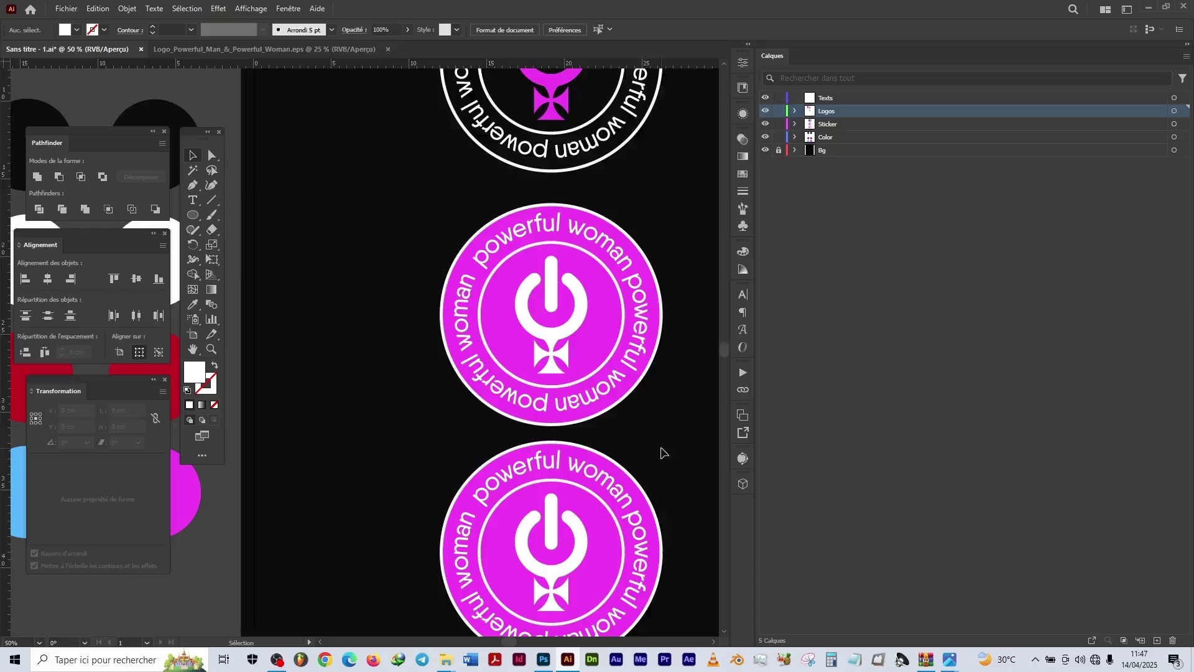
{"action": "left_click_drag", "start_coordinate": [666, 443], "coordinate": [411, 578]}
{"action": "key", "text": "Delete"}
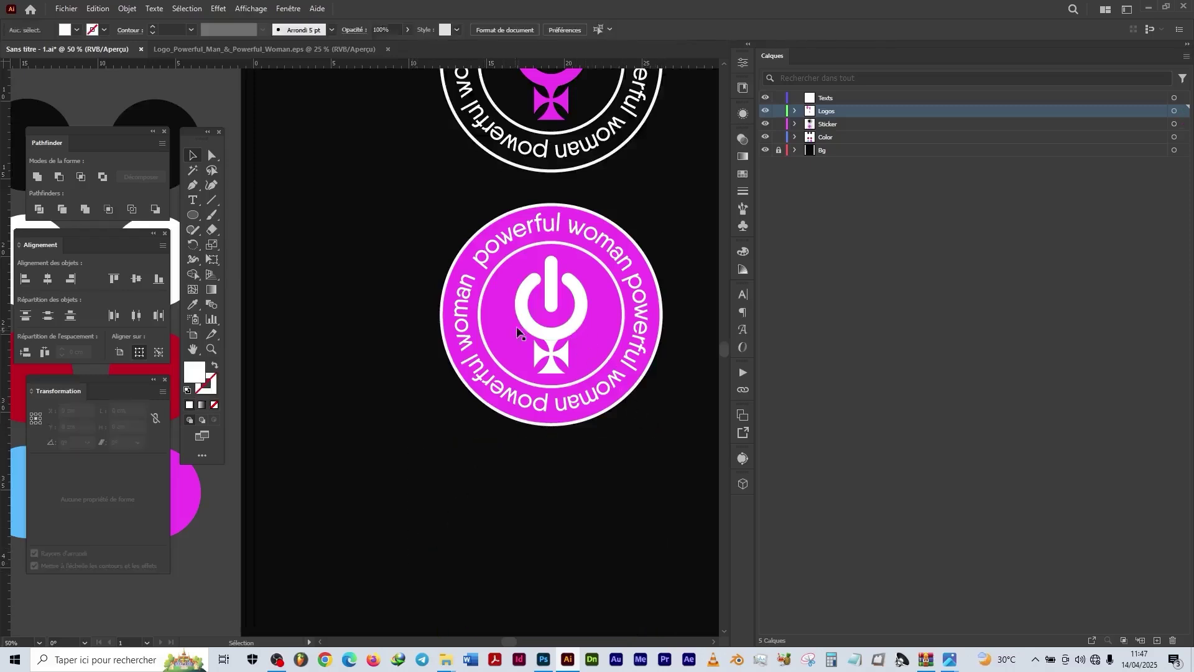
Step: Copy the magenta sticker's white logo and paste it in front in the same place, expanding the Logos layer's contents
{"action": "left_click", "coordinate": [533, 334]}
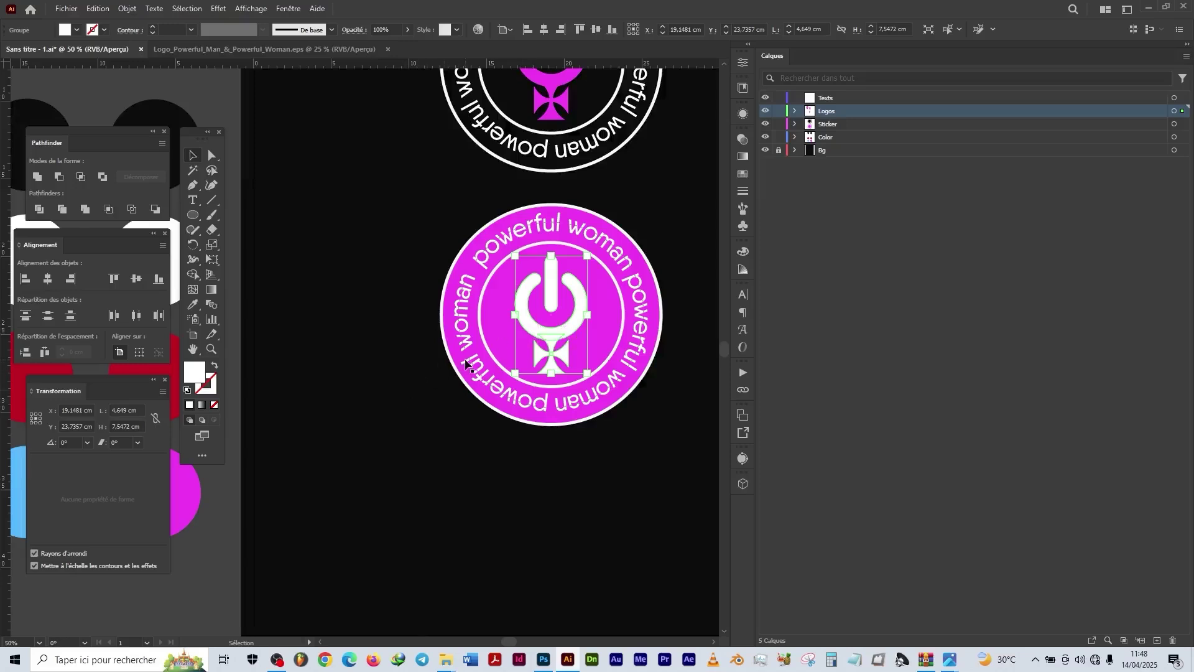
{"action": "key", "text": "a"}
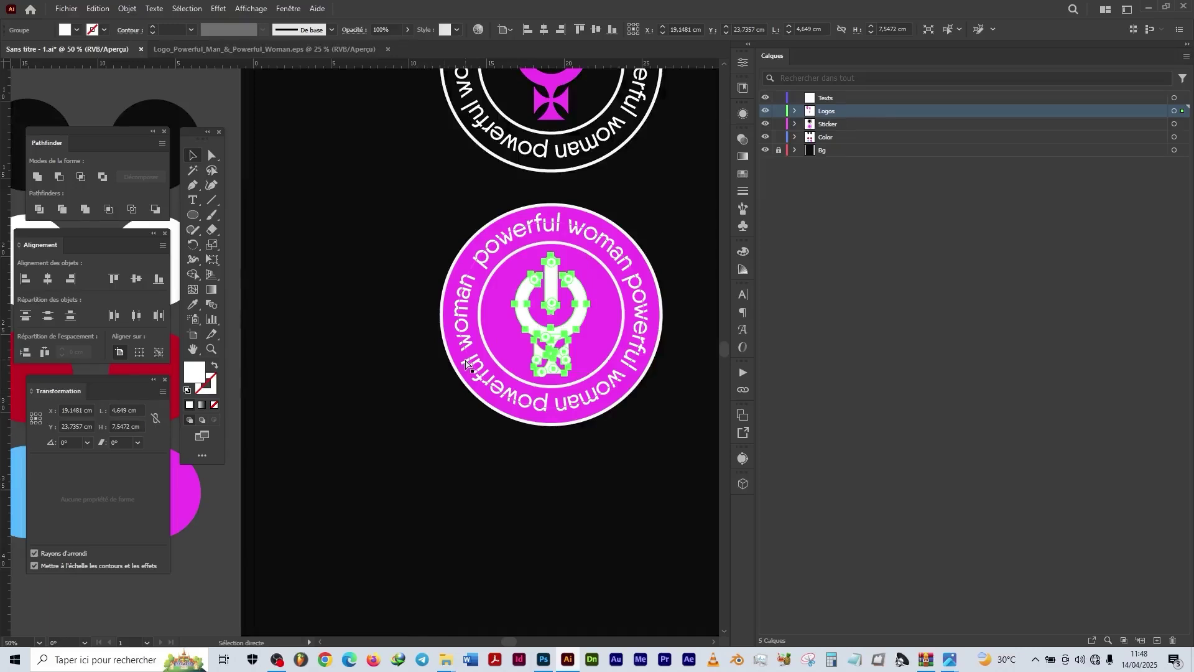
{"action": "key", "text": "v"}
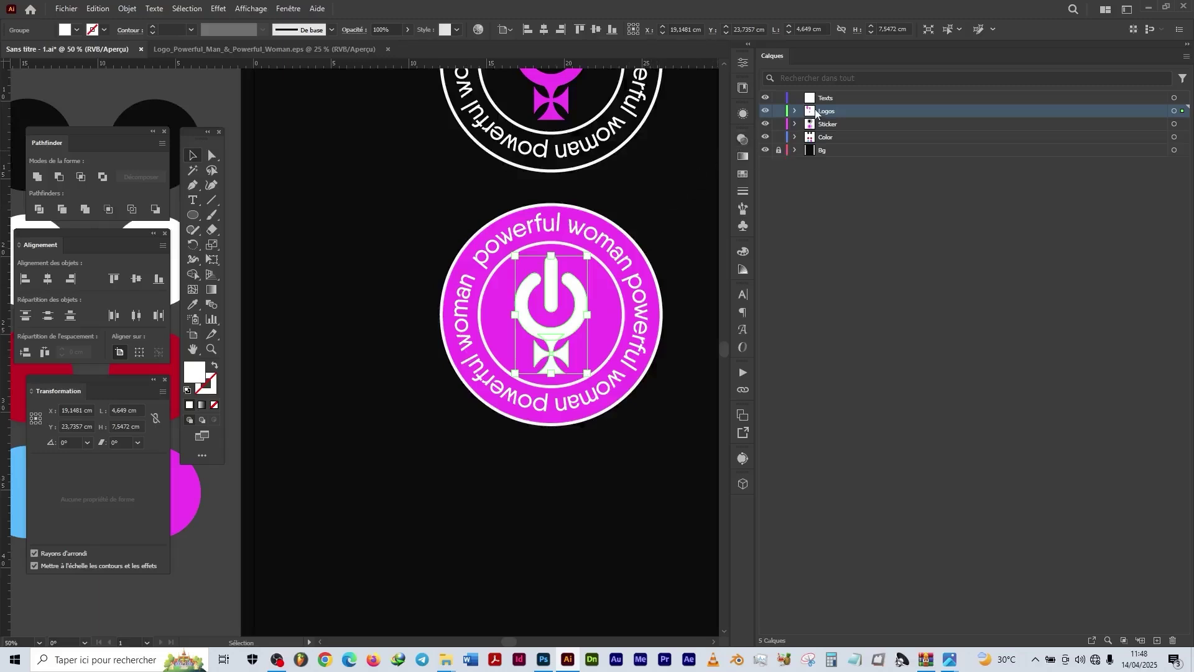
{"action": "left_click", "coordinate": [796, 111]}
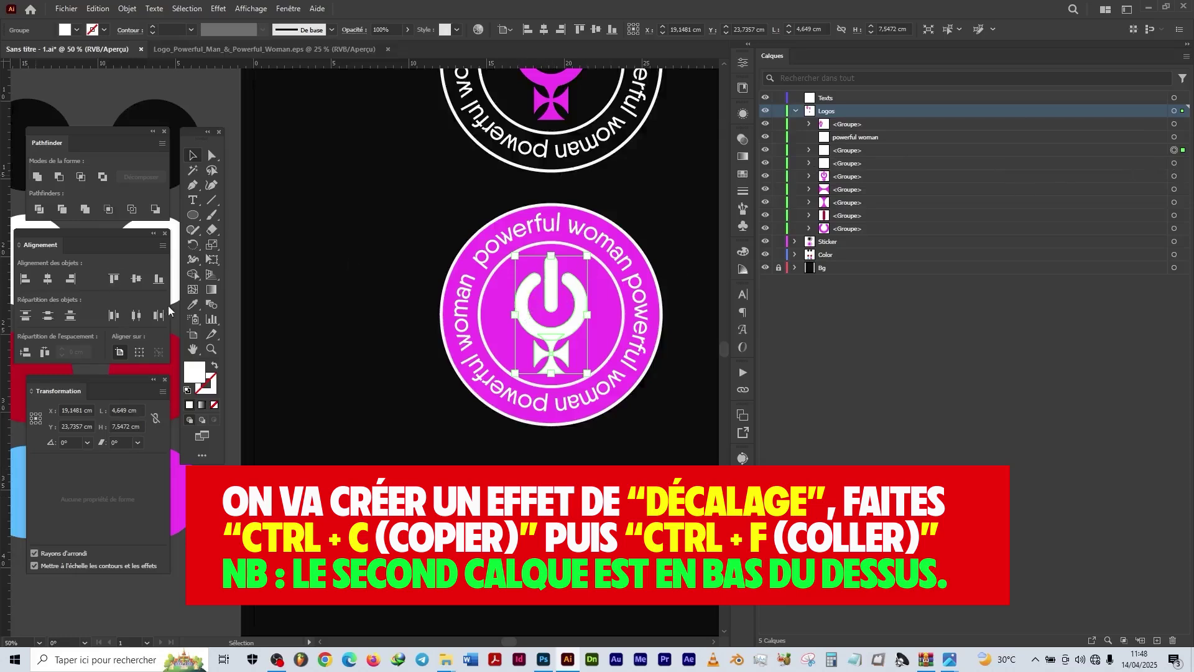
Step: Recolour the front copy of the logo magenta by sampling the magenta swatch circle
{"action": "left_click", "coordinate": [193, 304]}
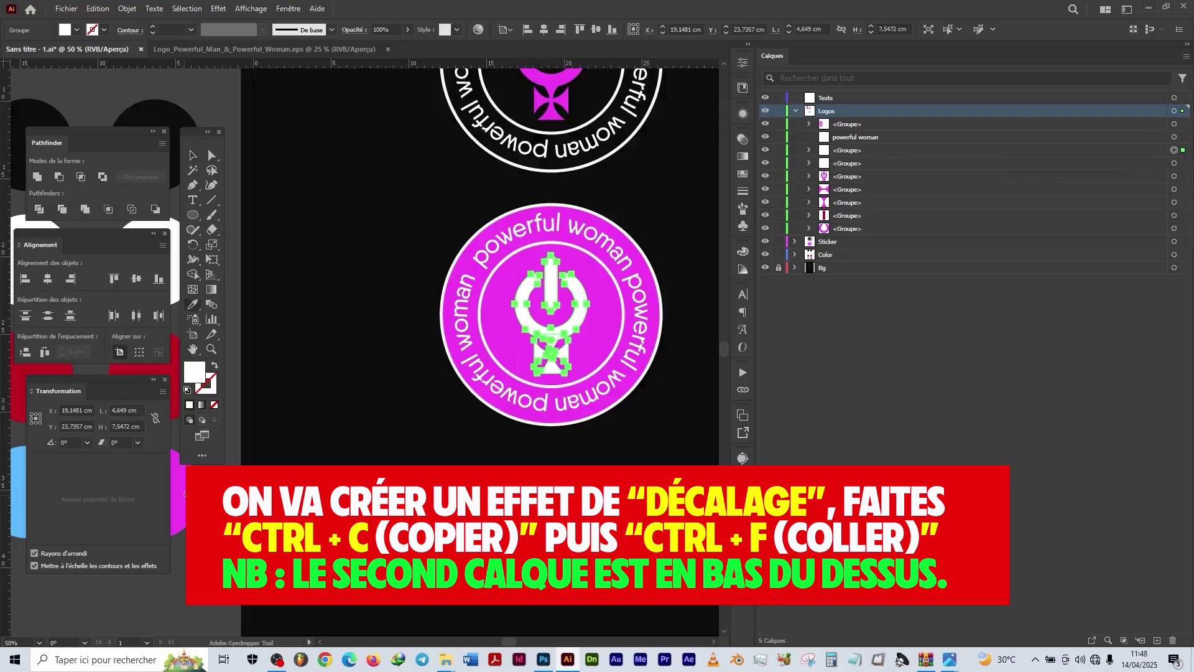
{"action": "left_click", "coordinate": [181, 471]}
{"action": "left_click", "coordinate": [188, 155]}
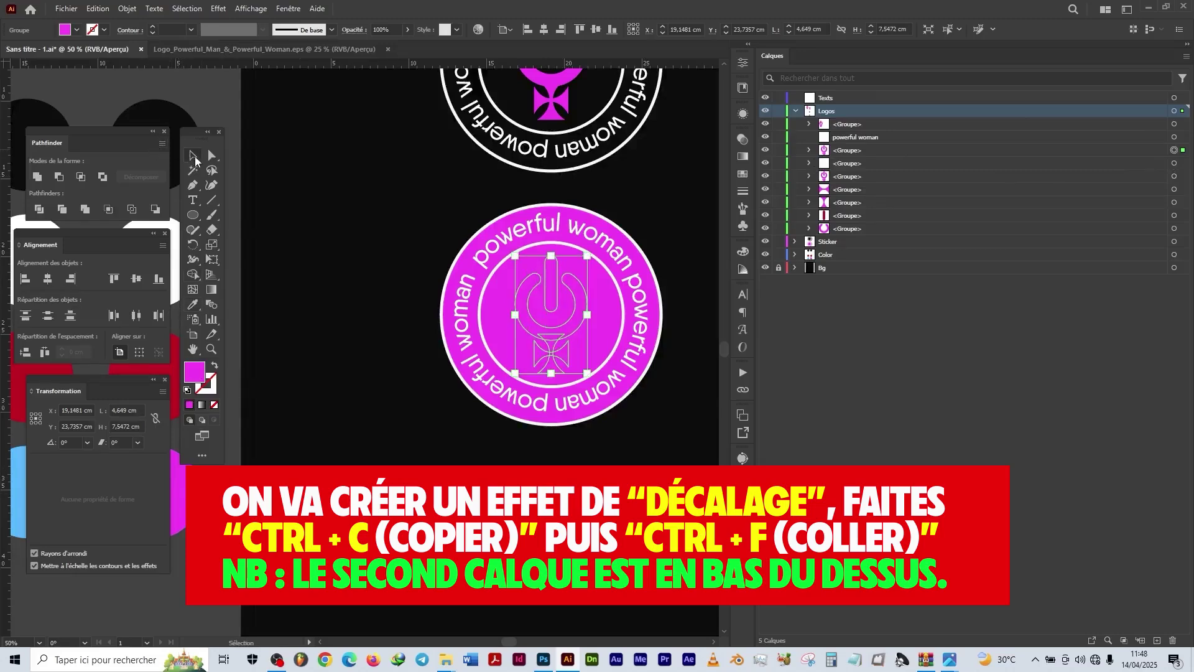
{"action": "left_click", "coordinate": [322, 153]}
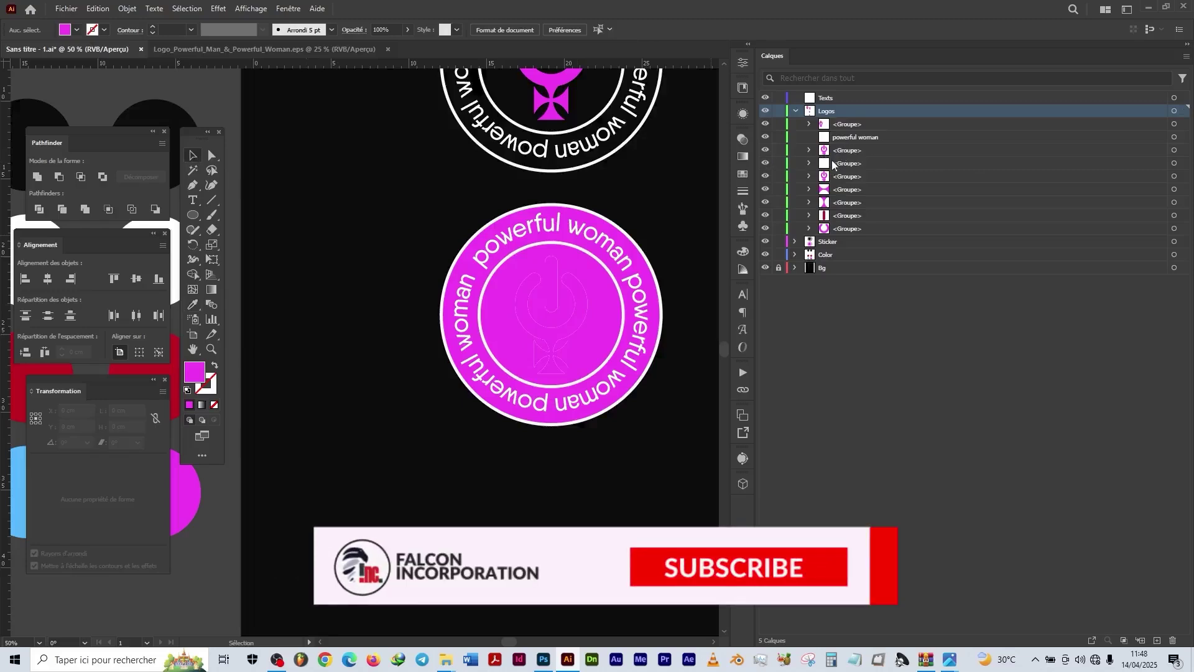
Step: Swap the fill and stroke of the white logo behind the magenta copy, giving it a white outline without fill
{"action": "left_click", "coordinate": [583, 294]}
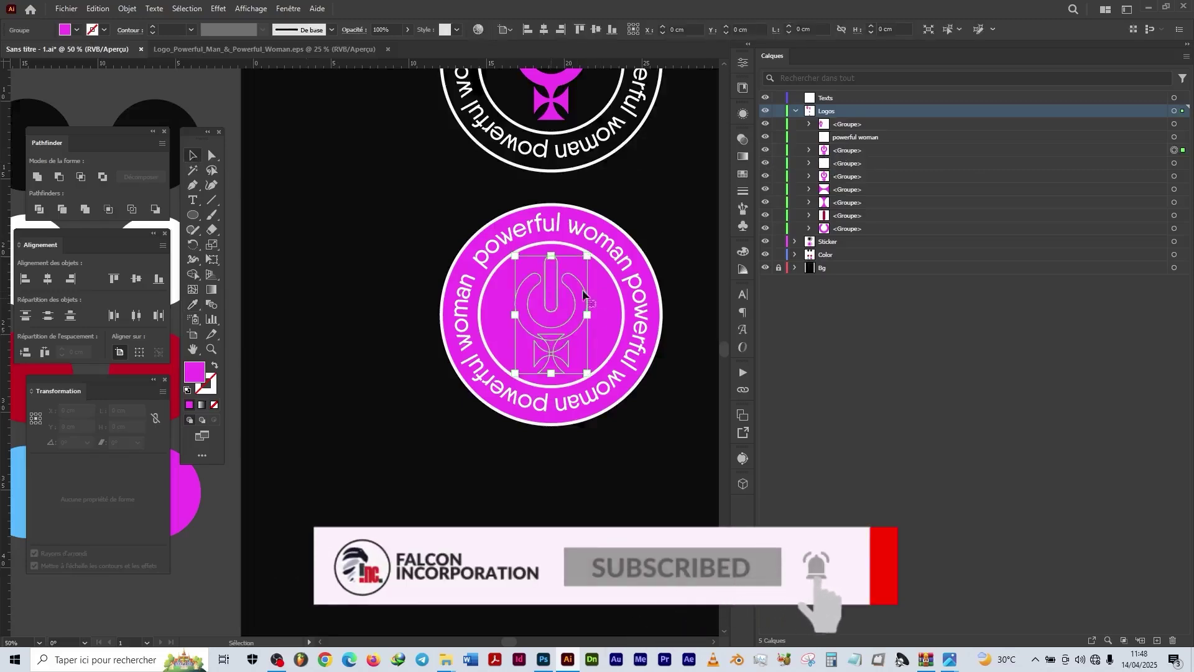
{"action": "left_click", "coordinate": [1174, 165]}
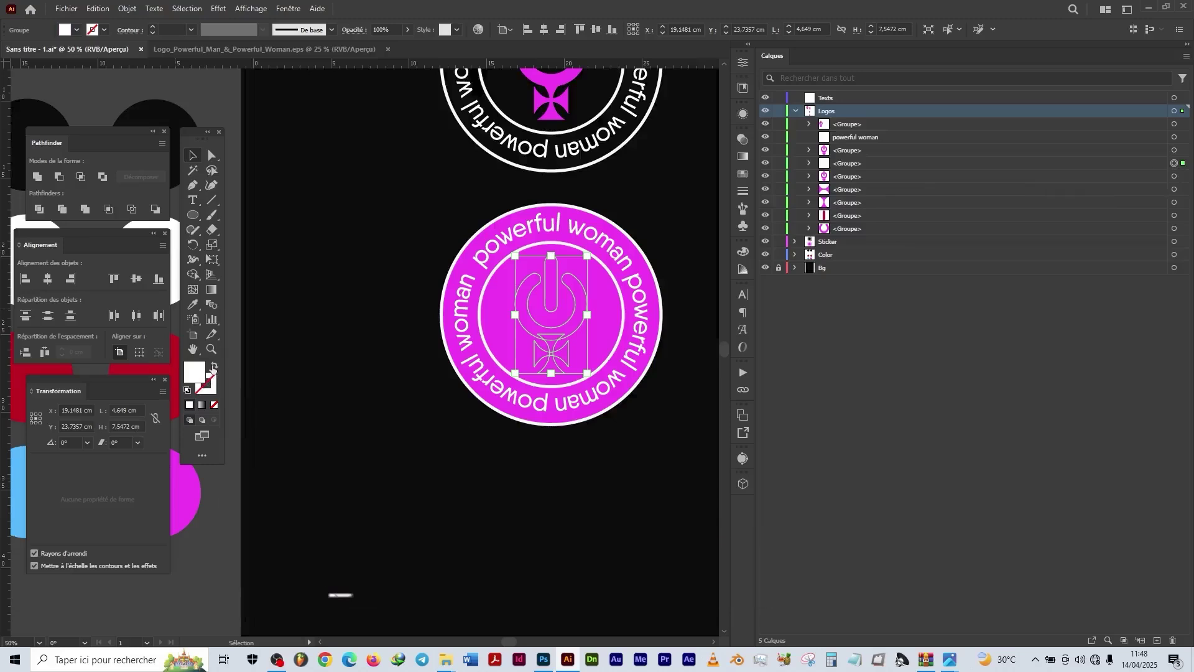
{"action": "left_click", "coordinate": [215, 367]}
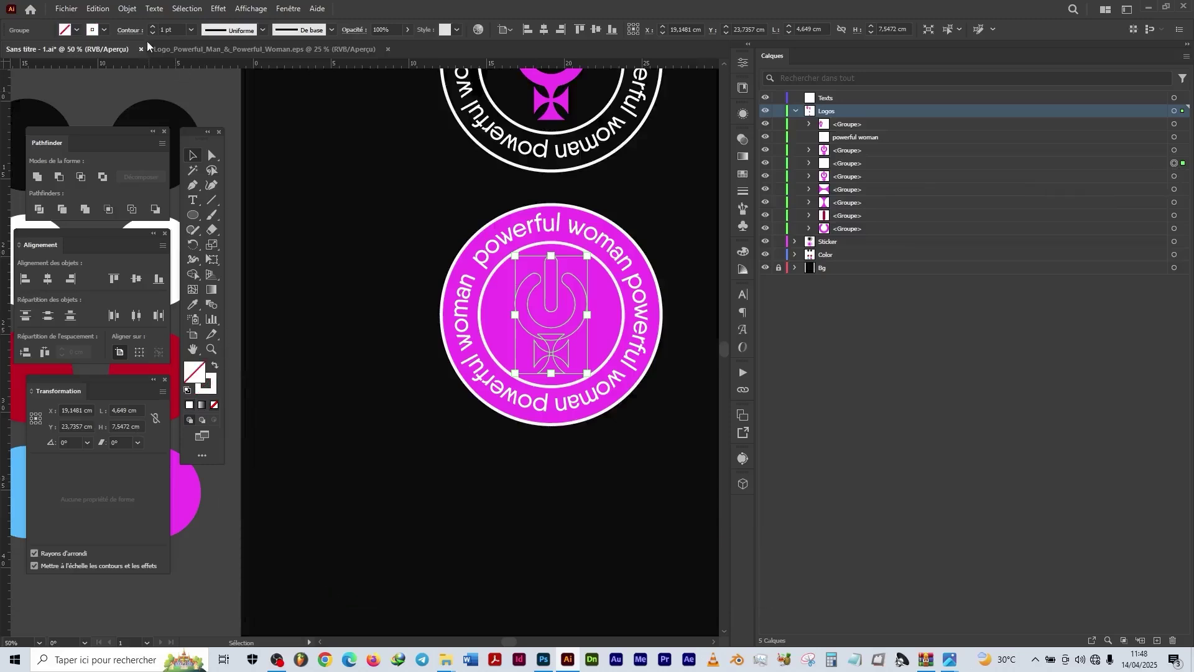
Step: Increase the white outline's stroke weight on the back logo to 33 pt
{"action": "left_click", "coordinate": [150, 24]}
{"action": "left_click", "coordinate": [151, 24]}
{"action": "left_click", "coordinate": [150, 24]}
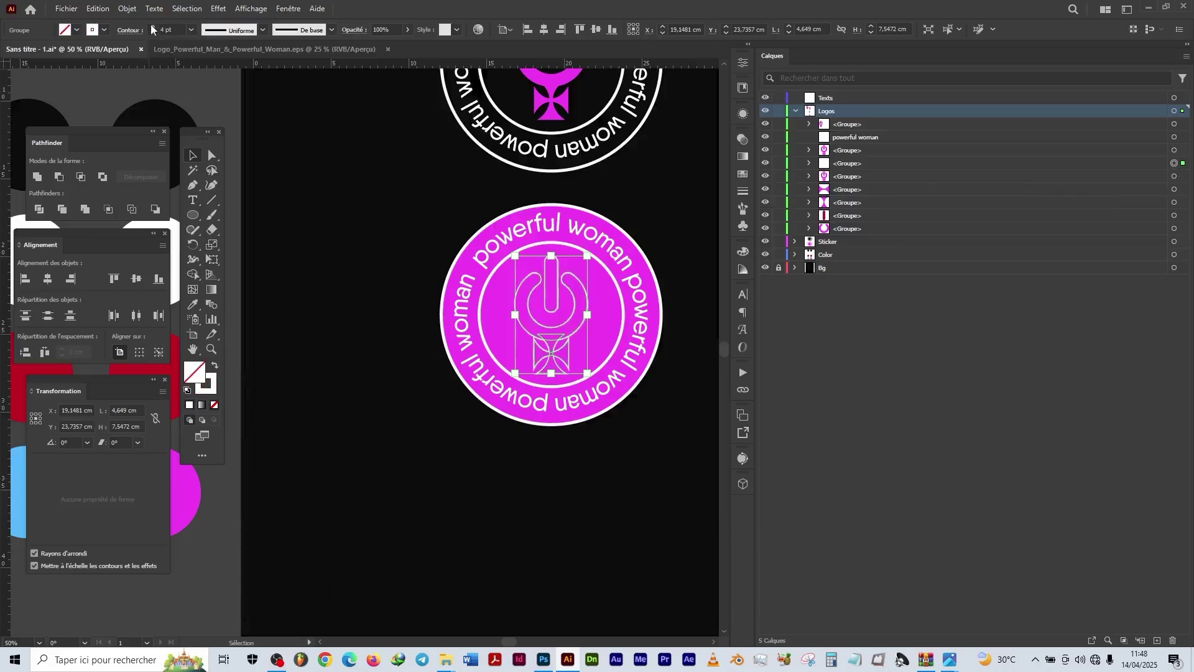
{"action": "left_click", "coordinate": [150, 24]}
{"action": "left_click", "coordinate": [151, 24]}
{"action": "left_click", "coordinate": [151, 24]}
{"action": "left_click", "coordinate": [151, 24]}
{"action": "left_click", "coordinate": [151, 24]}
{"action": "left_click", "coordinate": [151, 24]}
{"action": "left_click", "coordinate": [151, 24]}
{"action": "left_click", "coordinate": [151, 25]}
{"action": "left_click", "coordinate": [151, 25]}
{"action": "left_click", "coordinate": [151, 24]}
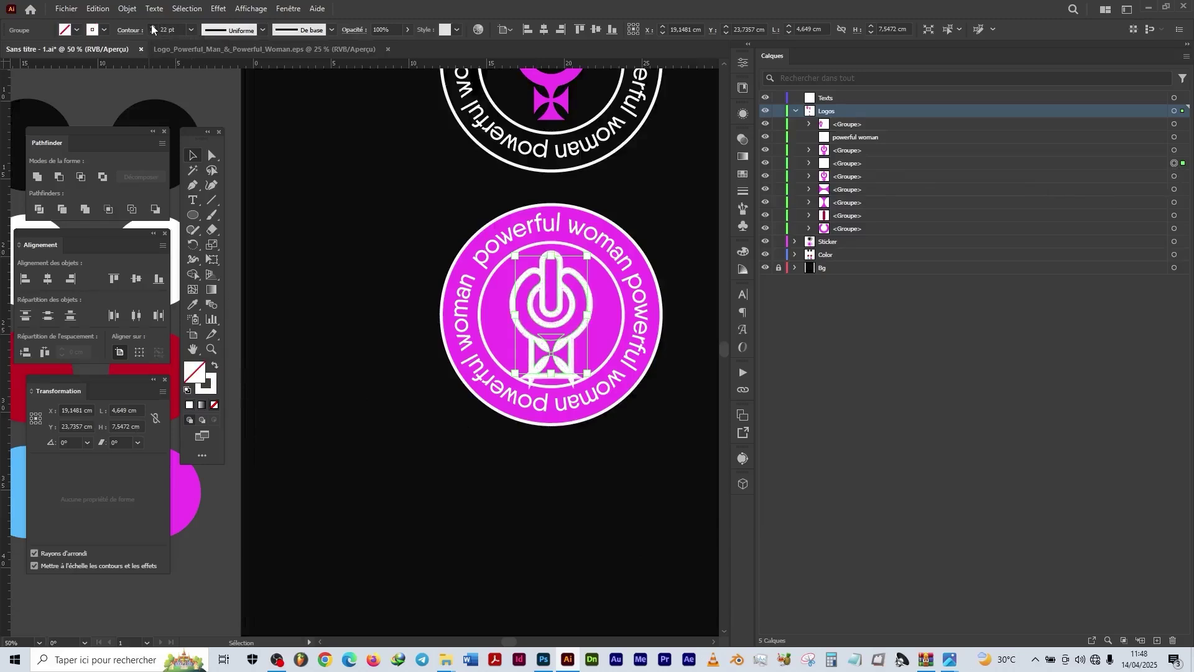
{"action": "left_click", "coordinate": [151, 24]}
{"action": "left_click", "coordinate": [151, 24]}
{"action": "left_click", "coordinate": [151, 24]}
{"action": "left_click", "coordinate": [151, 24]}
{"action": "left_click", "coordinate": [151, 24]}
{"action": "left_click", "coordinate": [151, 24]}
{"action": "left_click", "coordinate": [151, 24]}
{"action": "left_click", "coordinate": [151, 25]}
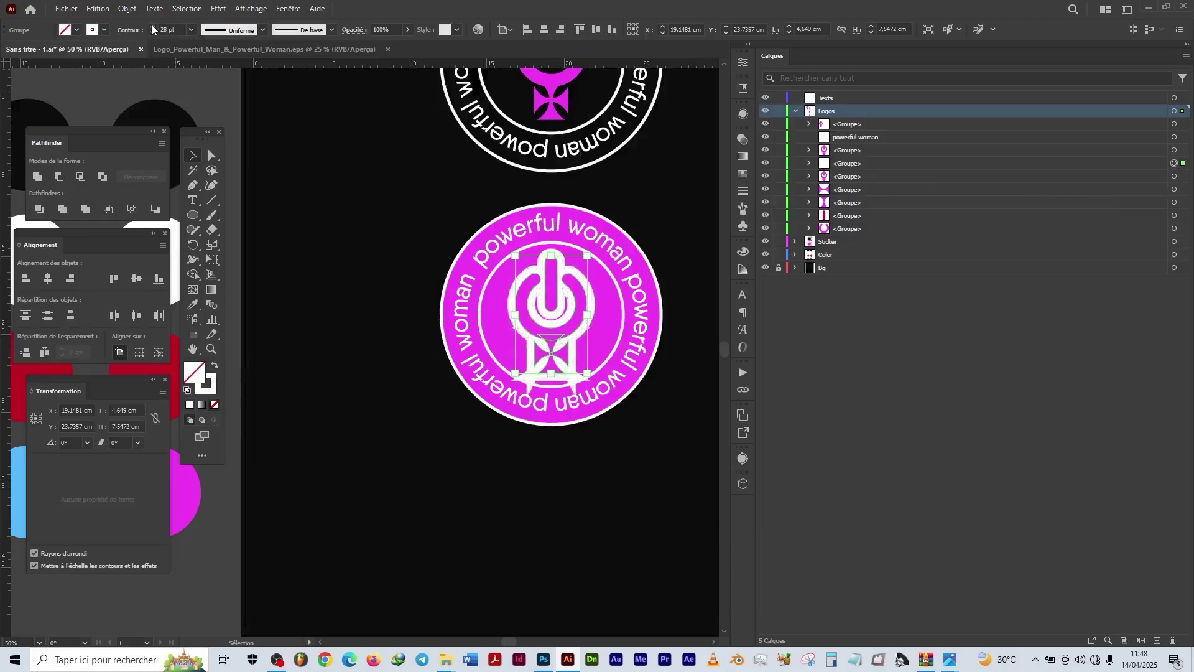
{"action": "left_click", "coordinate": [151, 25]}
{"action": "left_click", "coordinate": [151, 24]}
{"action": "left_click", "coordinate": [152, 25]}
{"action": "left_click", "coordinate": [151, 25]}
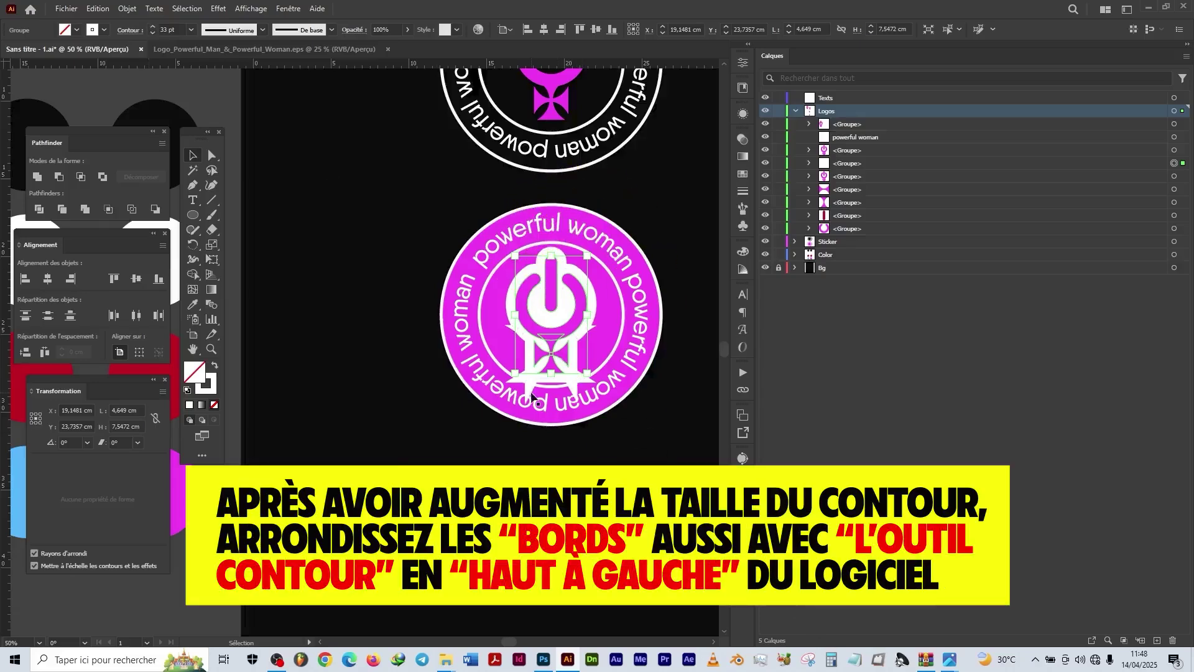
Step: Set the corner joins of the magenta sticker logo's 33 pt white outline to round
{"action": "scroll", "coordinate": [549, 383], "scroll_direction": "up", "scroll_amount": 2}
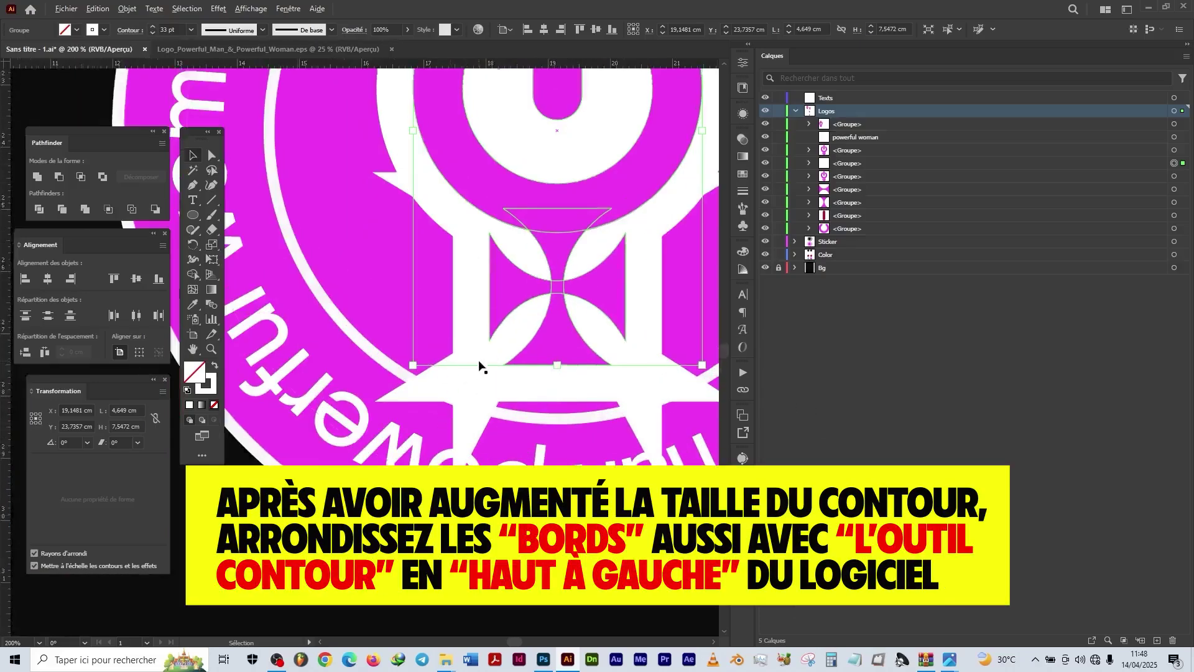
{"action": "scroll", "coordinate": [480, 366], "scroll_direction": "down", "scroll_amount": 2}
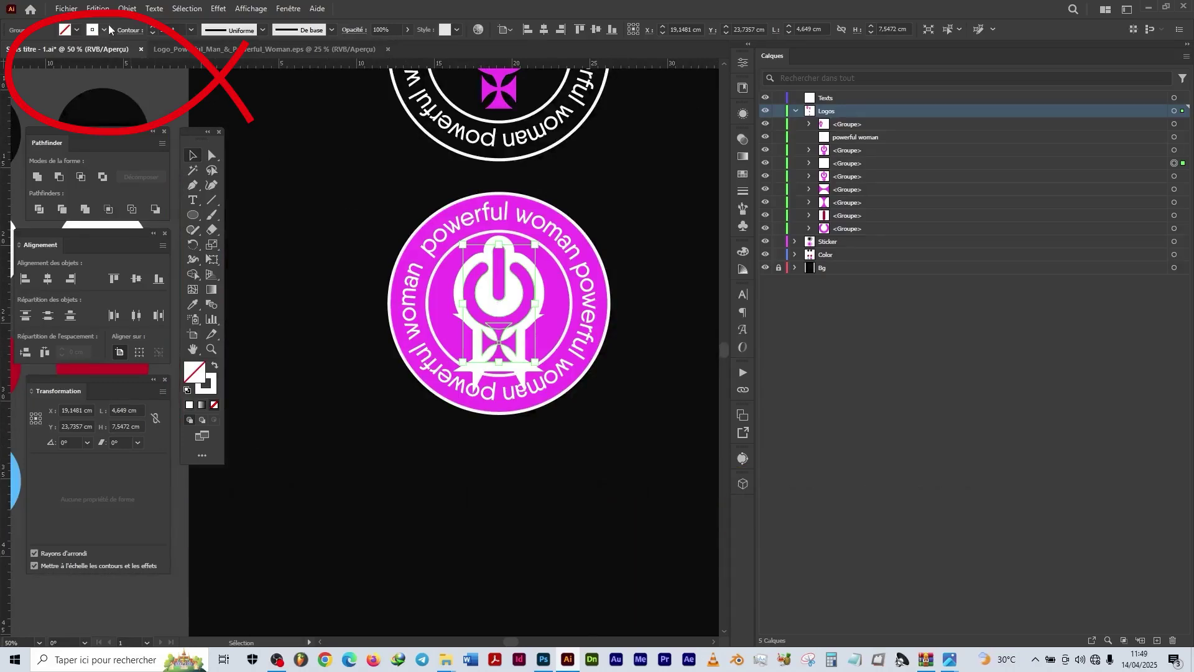
{"action": "left_click", "coordinate": [123, 32]}
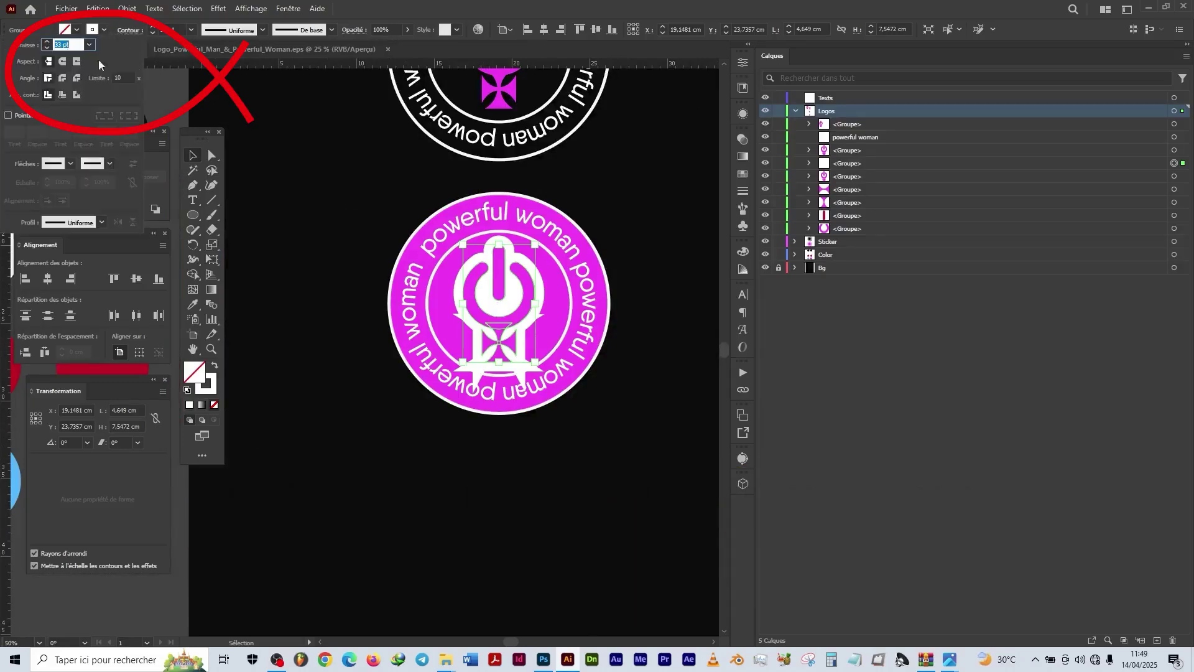
{"action": "left_click", "coordinate": [63, 79]}
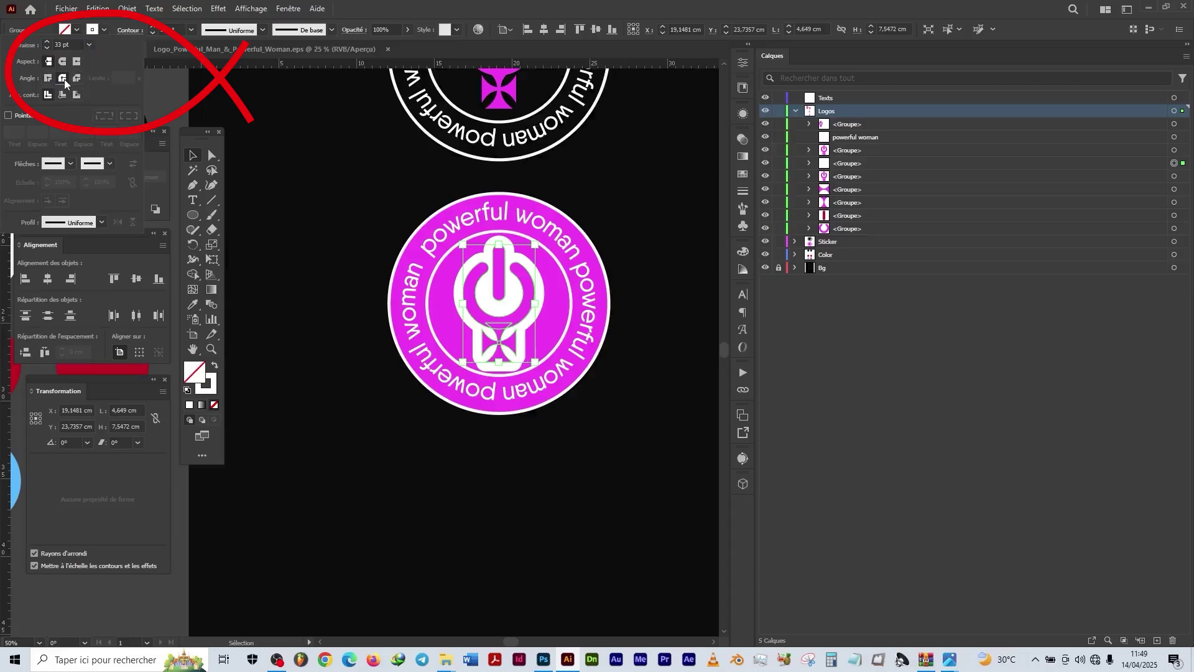
{"action": "left_click", "coordinate": [602, 412]}
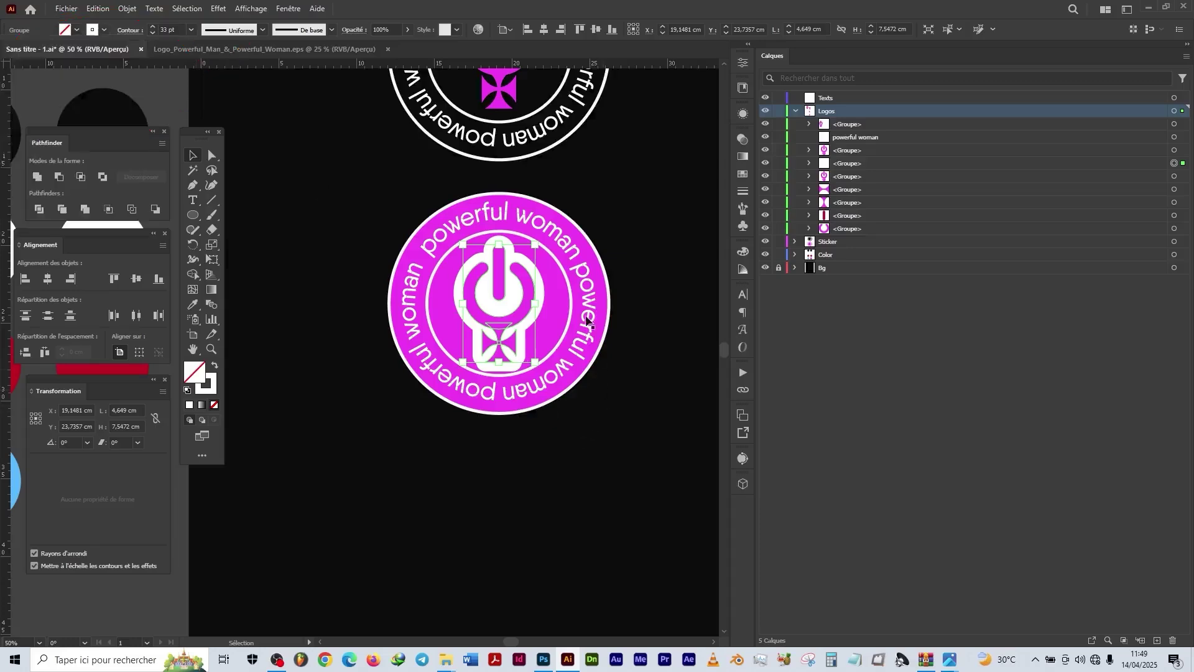
{"action": "left_click", "coordinate": [619, 284]}
Step: Group the magenta logo with its white outline and scale the group down about its centre to about 4.13 × 6.71 cm
{"action": "scroll", "coordinate": [509, 306], "scroll_direction": "up", "scroll_amount": 2}
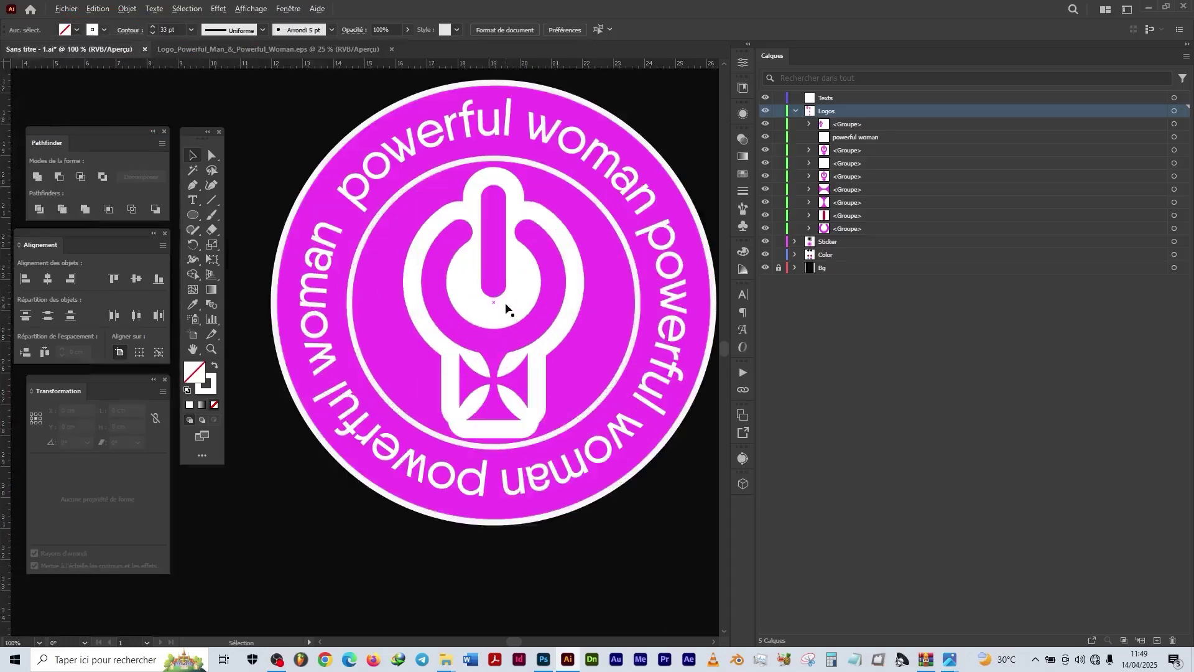
{"action": "left_click", "coordinate": [489, 264]}
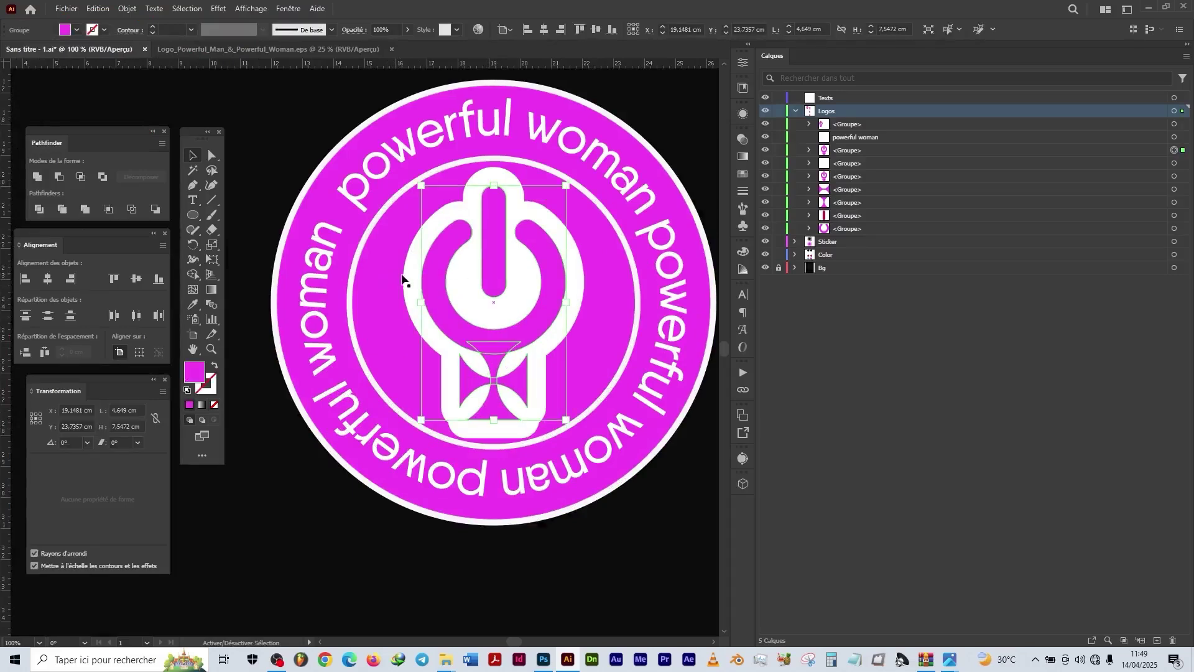
{"action": "left_click", "coordinate": [408, 278], "text": "shift"}
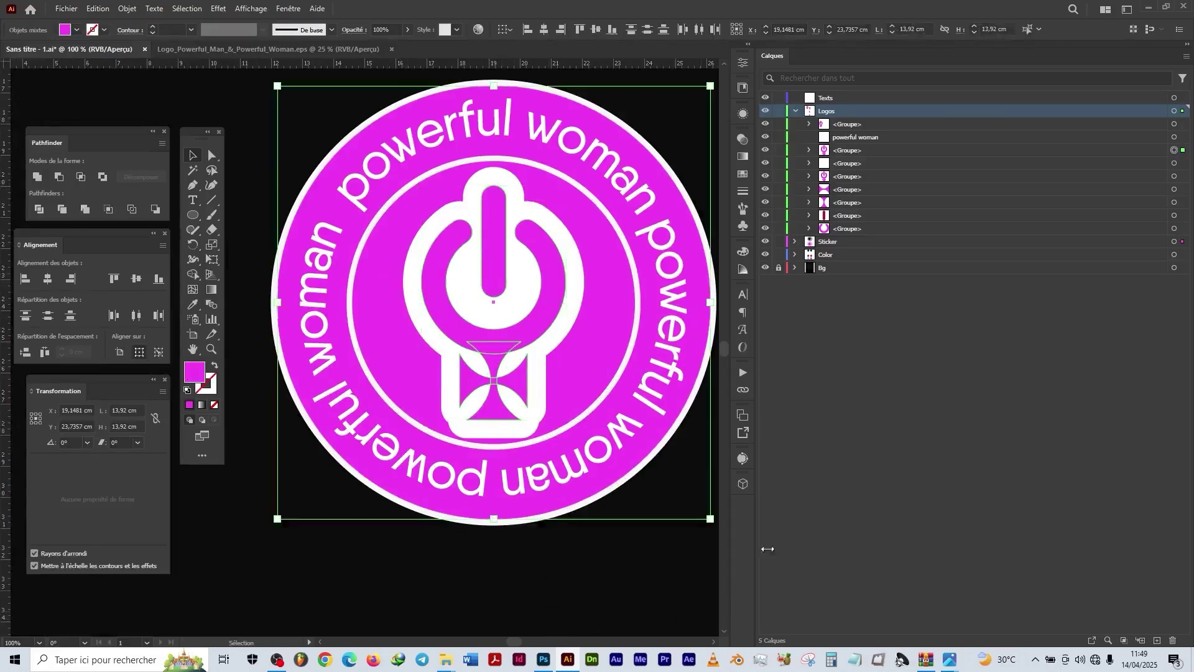
{"action": "left_click", "coordinate": [499, 320]}
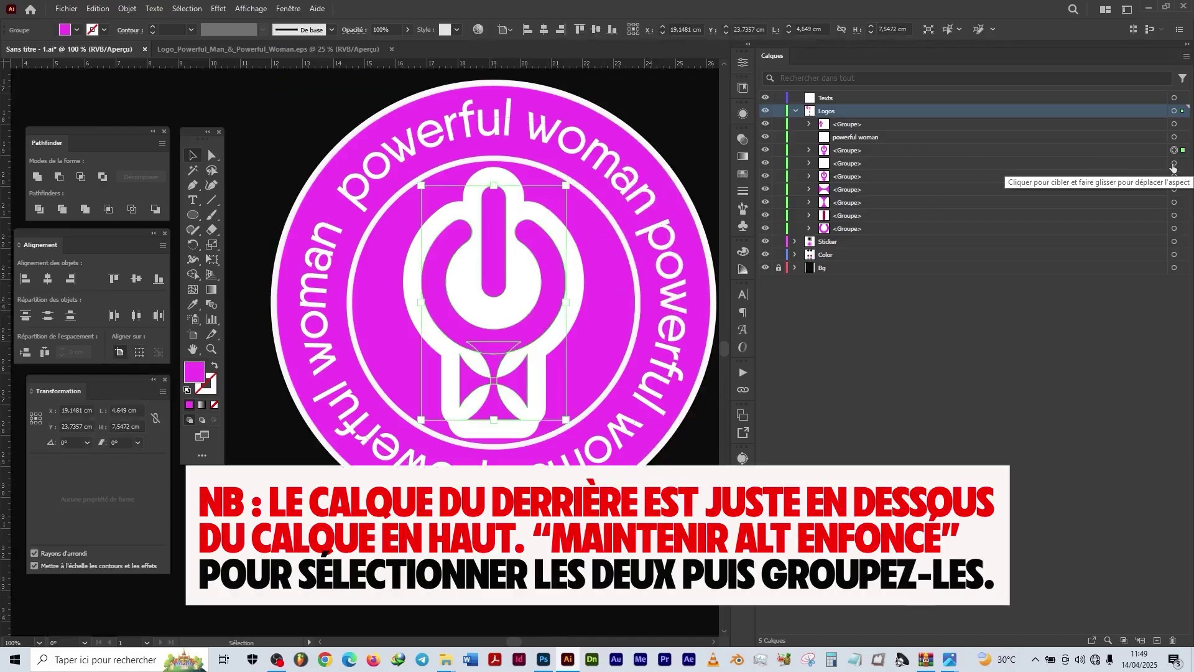
{"action": "left_click", "coordinate": [1174, 163], "text": "alt"}
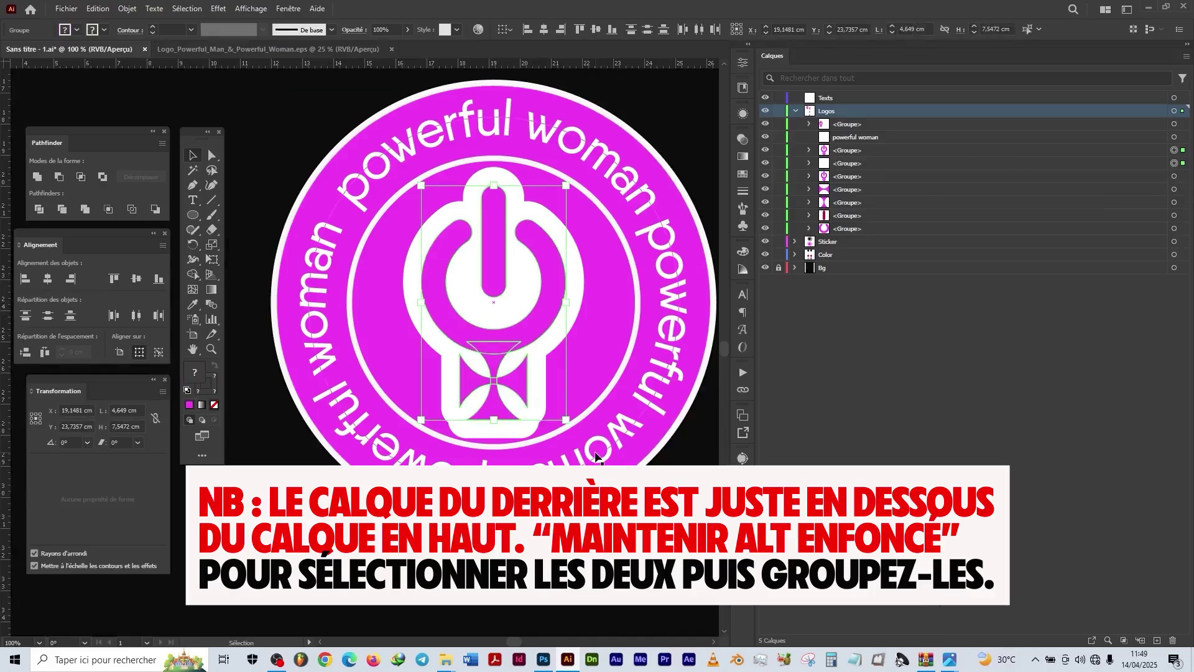
{"action": "key", "text": "ctrl+g"}
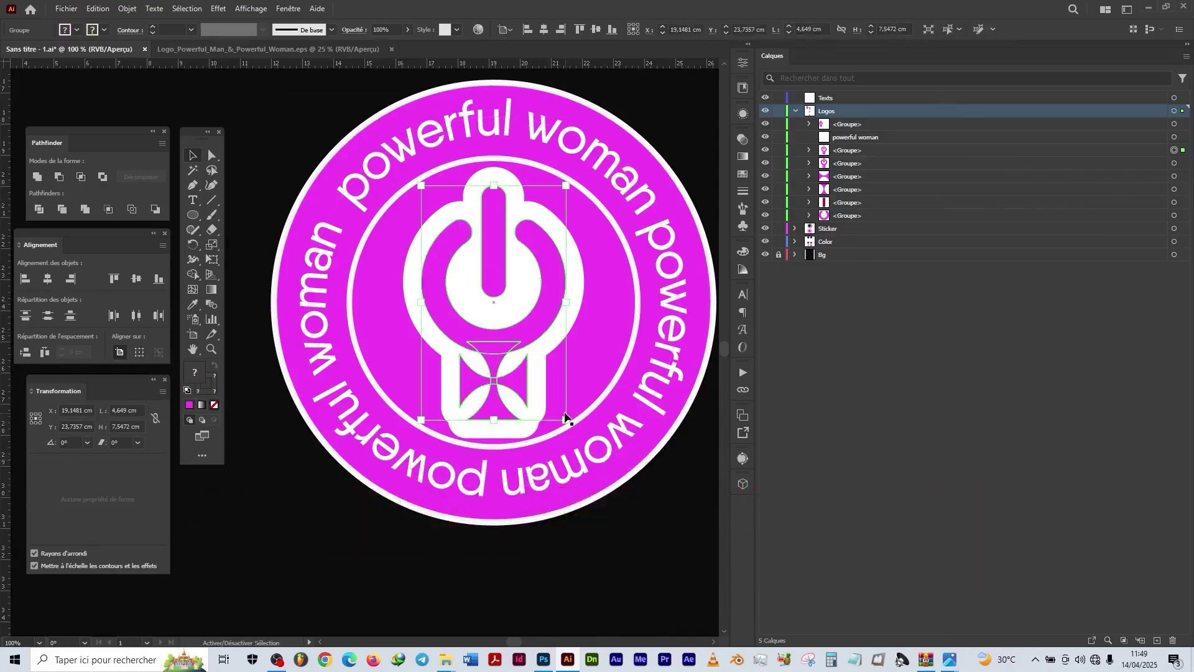
{"action": "mouse_move", "coordinate": [565, 420]}
{"action": "left_mouse_down"}
{"action": "mouse_move", "coordinate": [594, 411]}
{"action": "mouse_move", "coordinate": [558, 413]}
{"action": "left_mouse_up"}
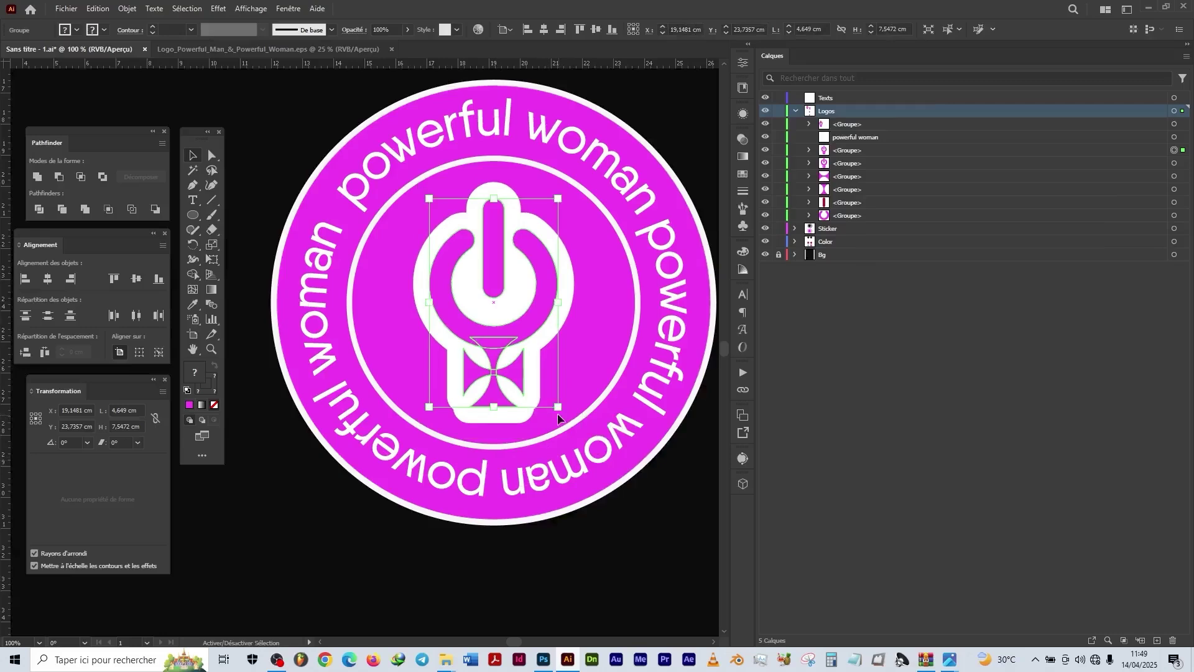
{"action": "left_click", "coordinate": [530, 589]}
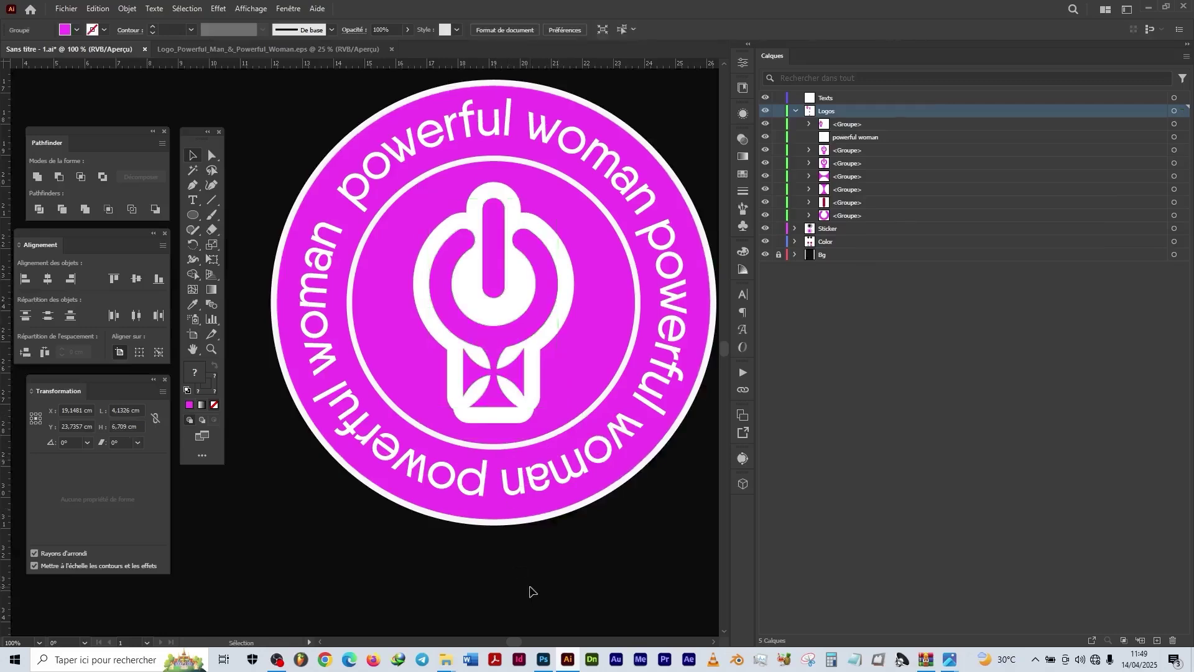
Step: Duplicate the whole magenta sticker straight down, placing the copy's centre at about Y 39.1 cm near the artboard's lower edge
{"action": "scroll", "coordinate": [535, 589], "scroll_direction": "down", "scroll_amount": 4}
{"action": "scroll", "coordinate": [529, 436], "scroll_direction": "down", "scroll_amount": 2}
{"action": "scroll", "coordinate": [502, 390], "scroll_direction": "up", "scroll_amount": 1}
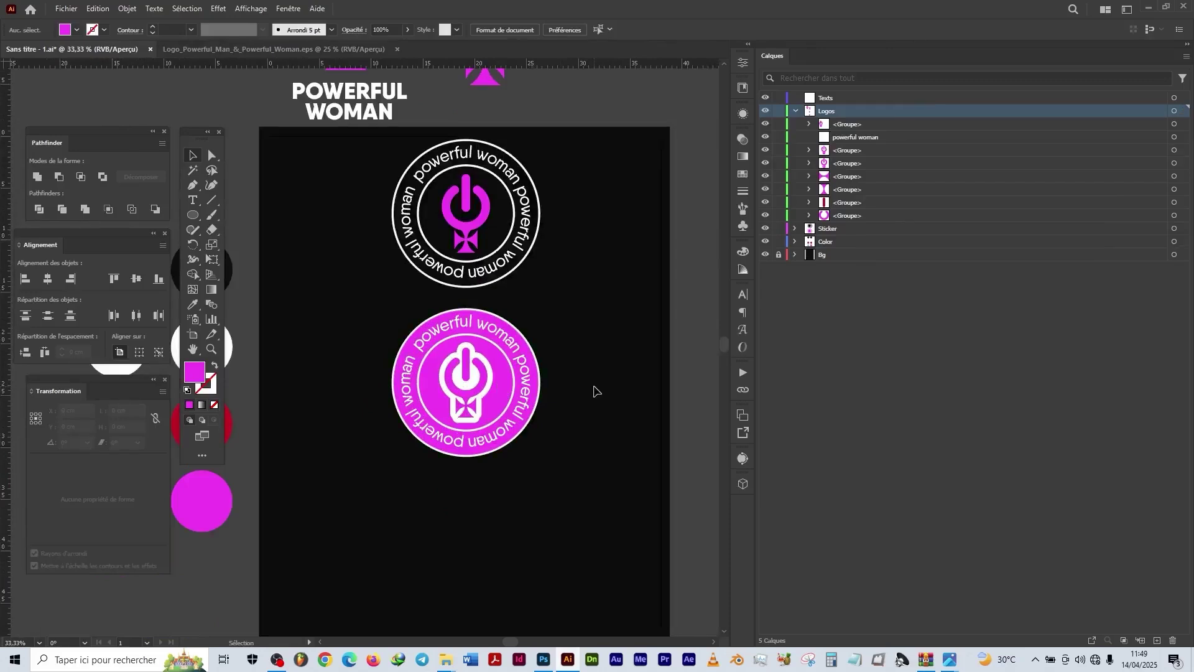
{"action": "left_click_drag", "start_coordinate": [558, 503], "coordinate": [333, 339]}
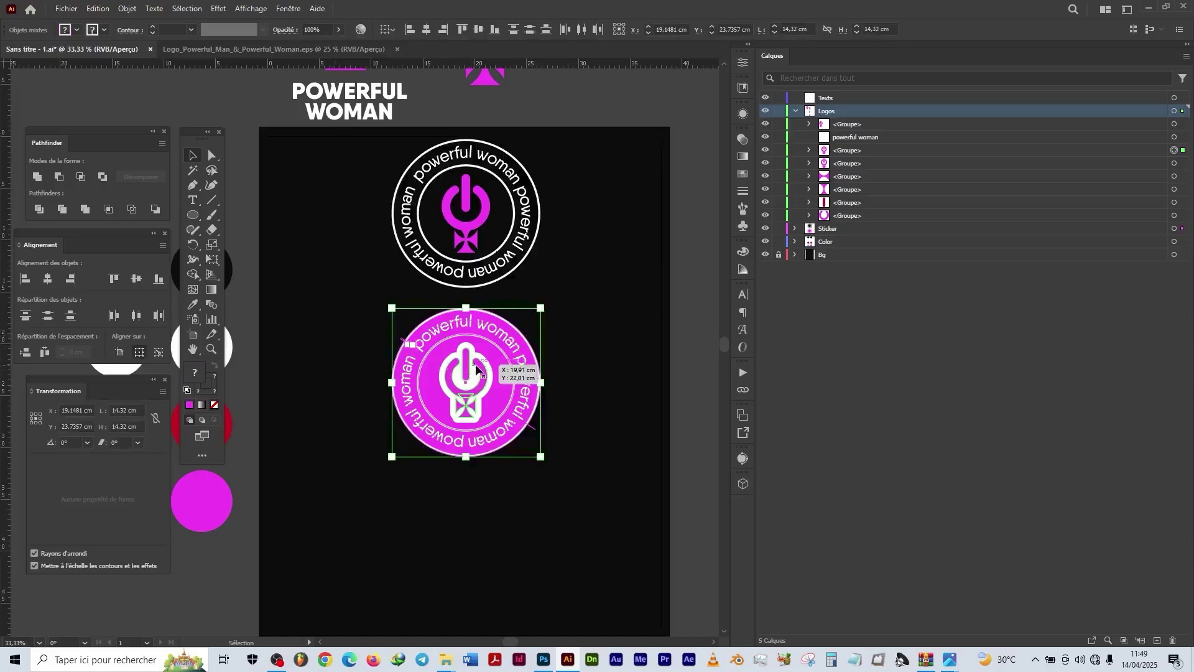
{"action": "left_click_drag", "start_coordinate": [476, 368], "coordinate": [498, 314]}
{"action": "scroll", "coordinate": [474, 557], "scroll_direction": "up", "scroll_amount": 2}
{"action": "left_click", "coordinate": [651, 269]}
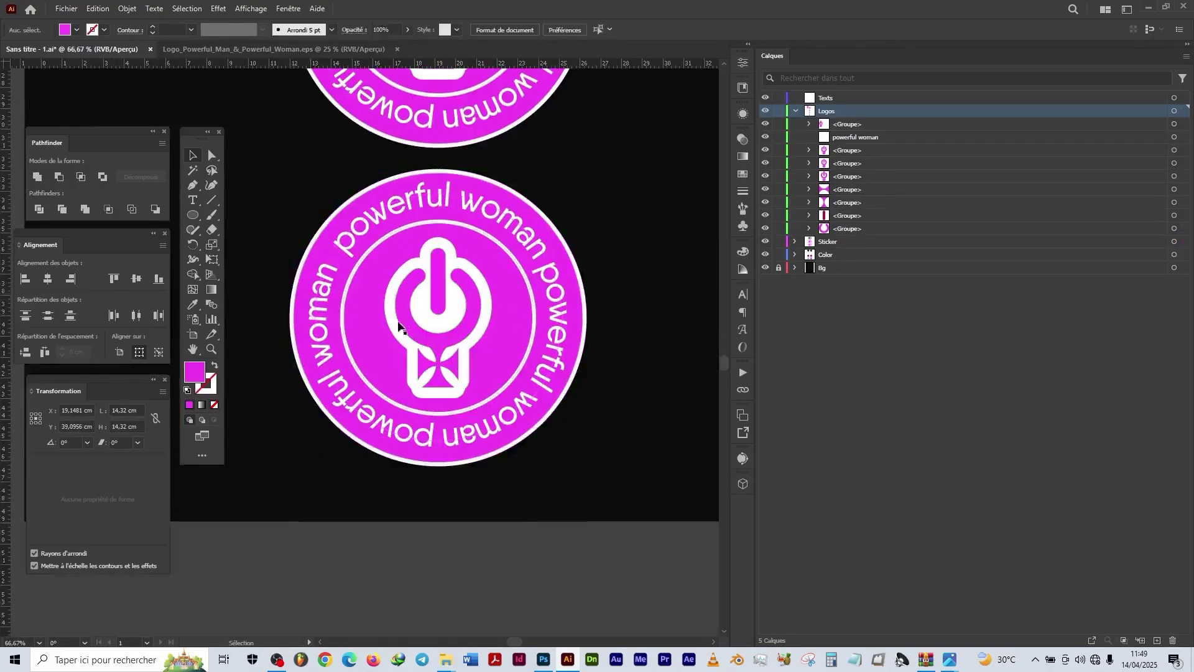
Step: Ungroup the lower sticker copy's logo into its magenta logo and white outline
{"action": "left_click", "coordinate": [442, 303]}
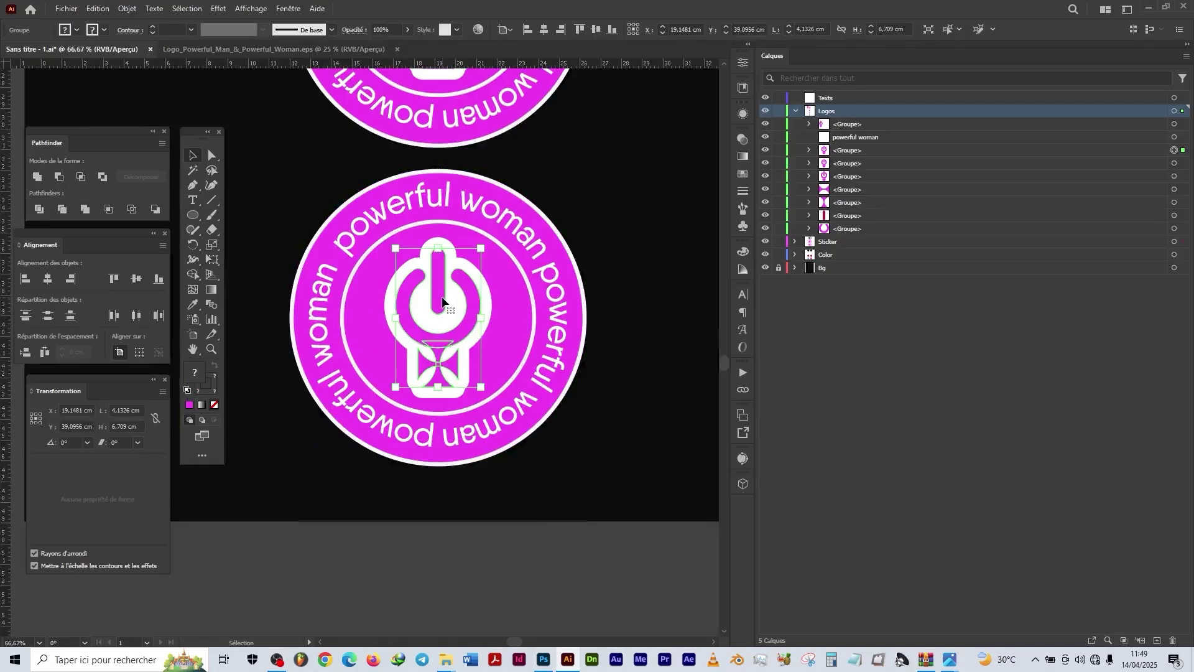
{"action": "right_click", "coordinate": [443, 303]}
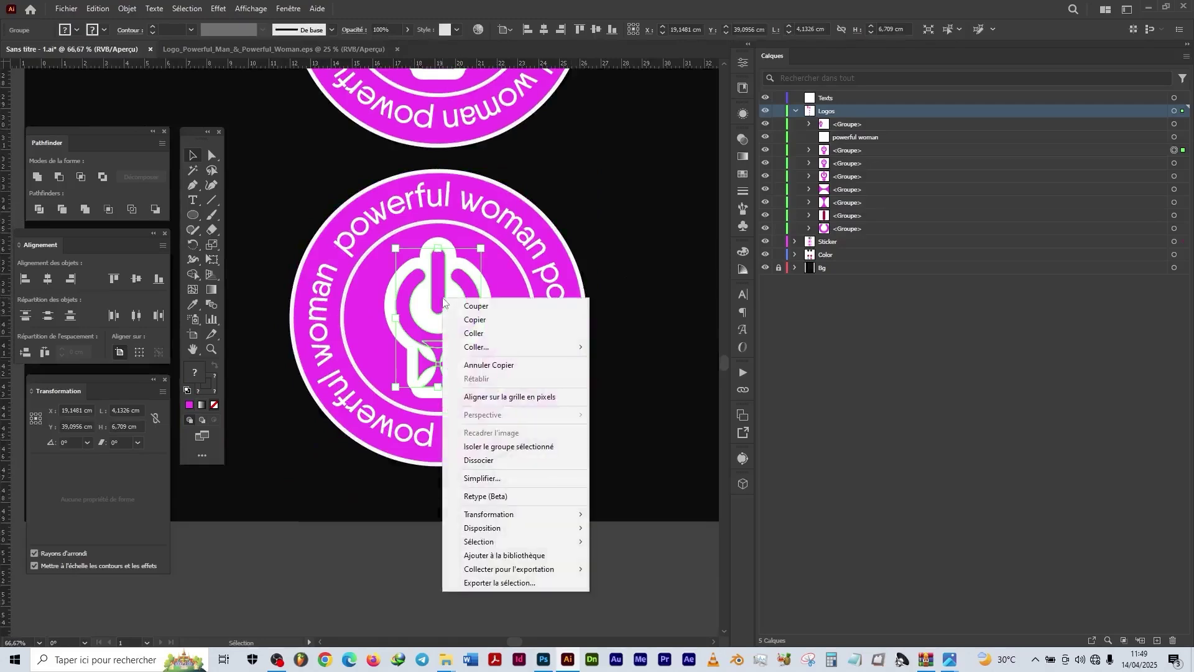
{"action": "left_click", "coordinate": [562, 466]}
{"action": "left_click", "coordinate": [650, 370]}
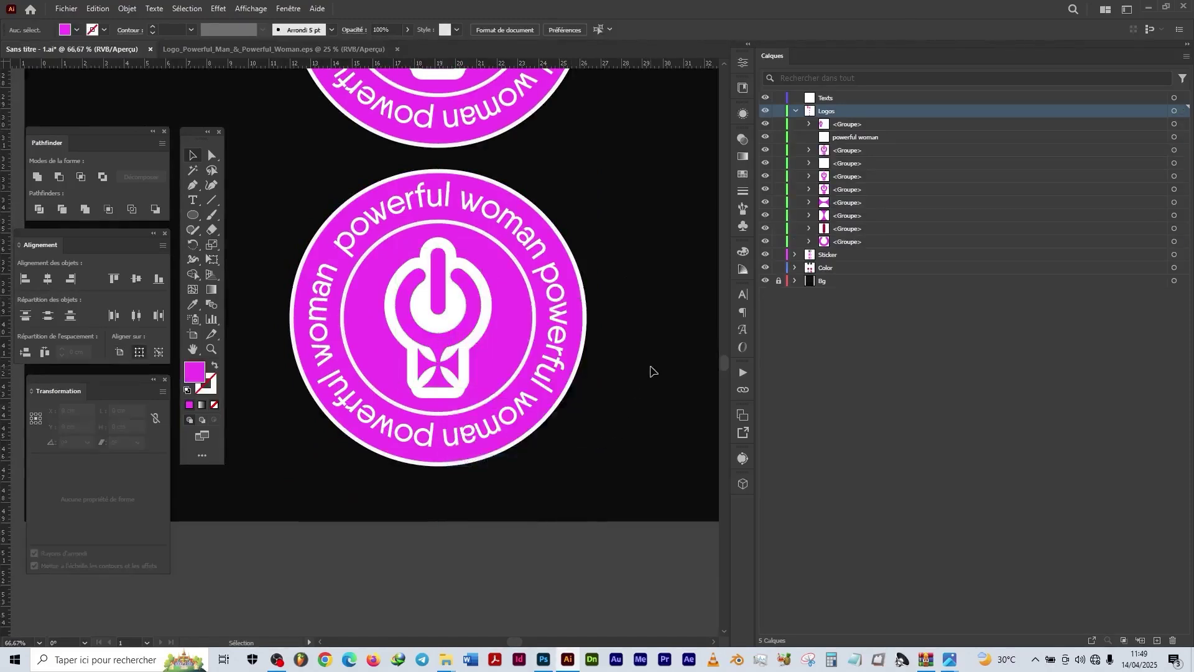
Step: Check which group in the Logos layer is the lower sticker's white outline by hiding and showing it
{"action": "left_click", "coordinate": [442, 304]}
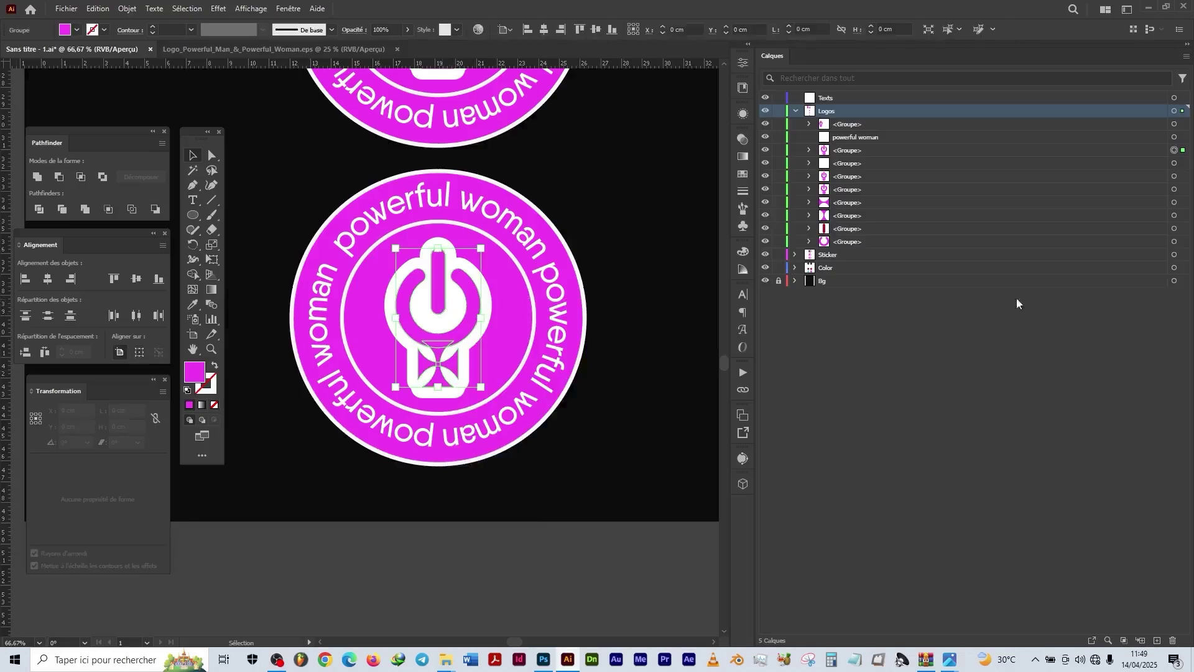
{"action": "left_click", "coordinate": [1175, 165]}
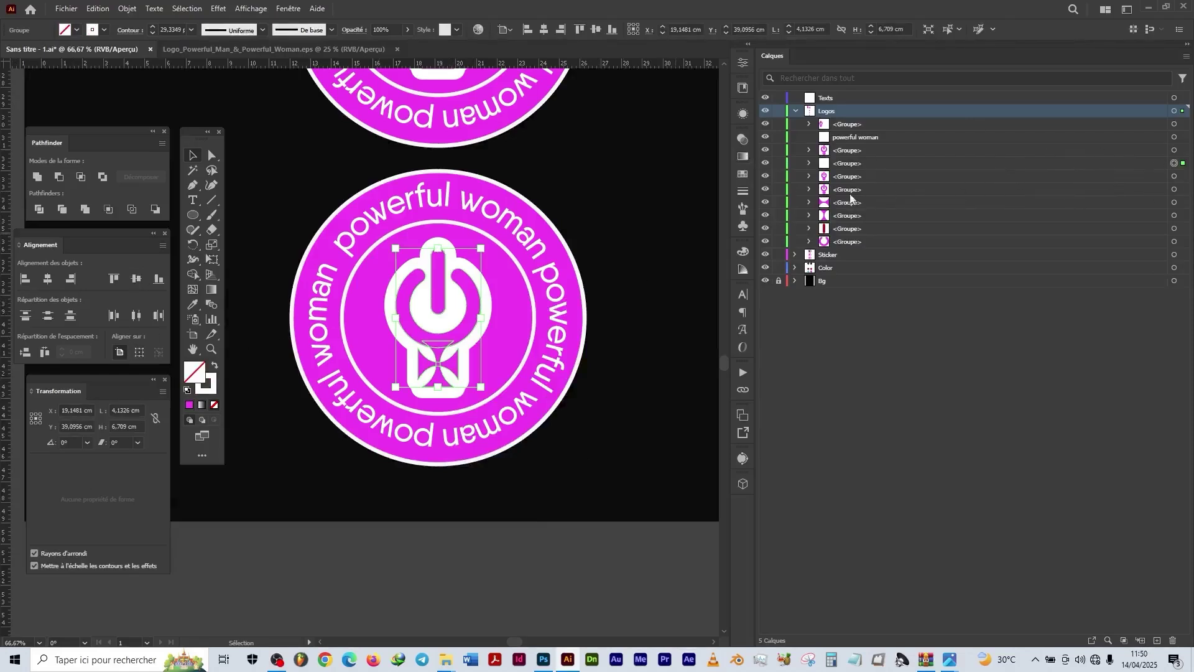
{"action": "left_click", "coordinate": [764, 165]}
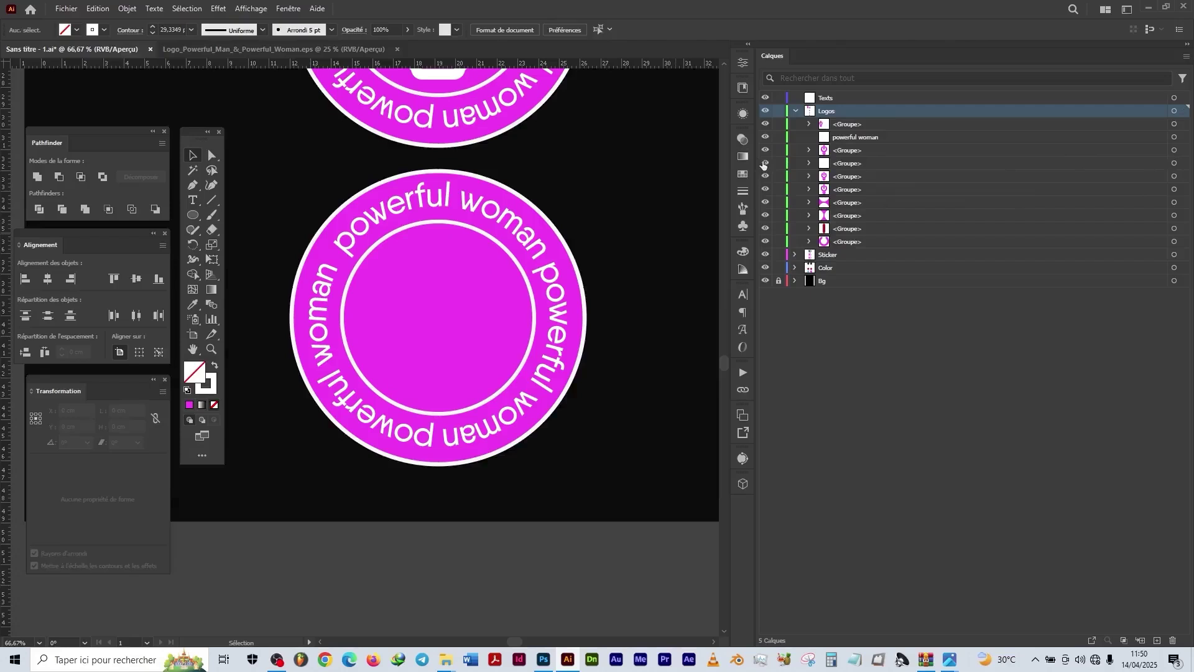
{"action": "left_click", "coordinate": [764, 165]}
{"action": "left_click", "coordinate": [766, 164]}
{"action": "left_click", "coordinate": [766, 164]}
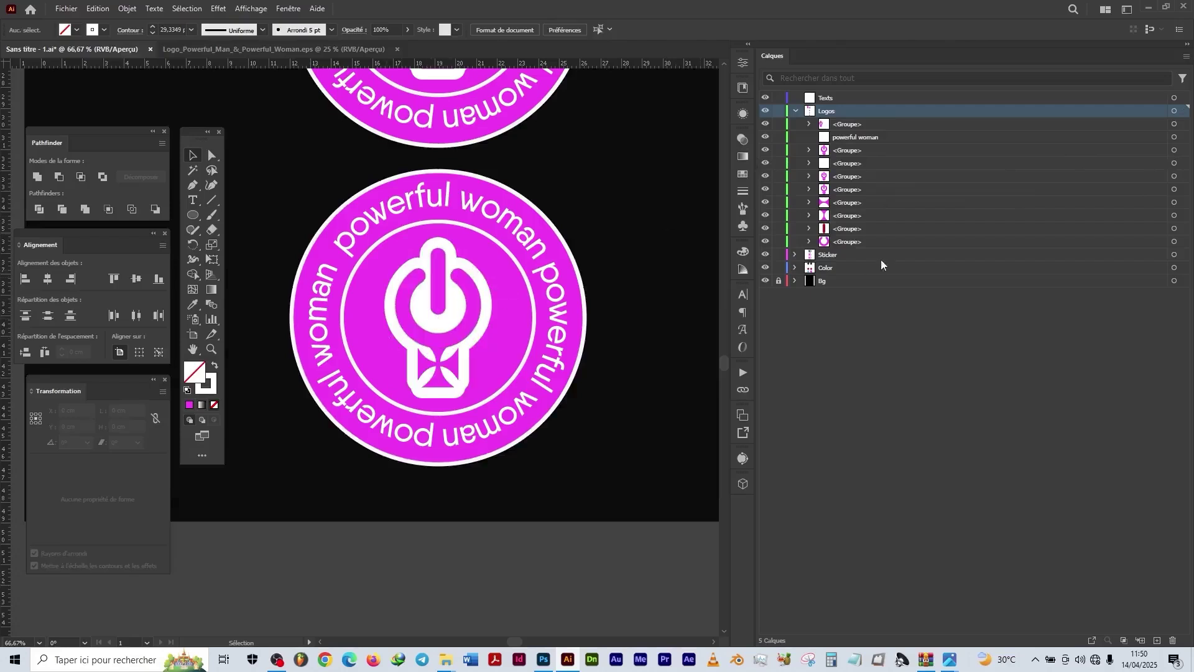
Step: Copy the lower sticker's white logo outline and paste it in front in the same place
{"action": "left_click", "coordinate": [445, 286]}
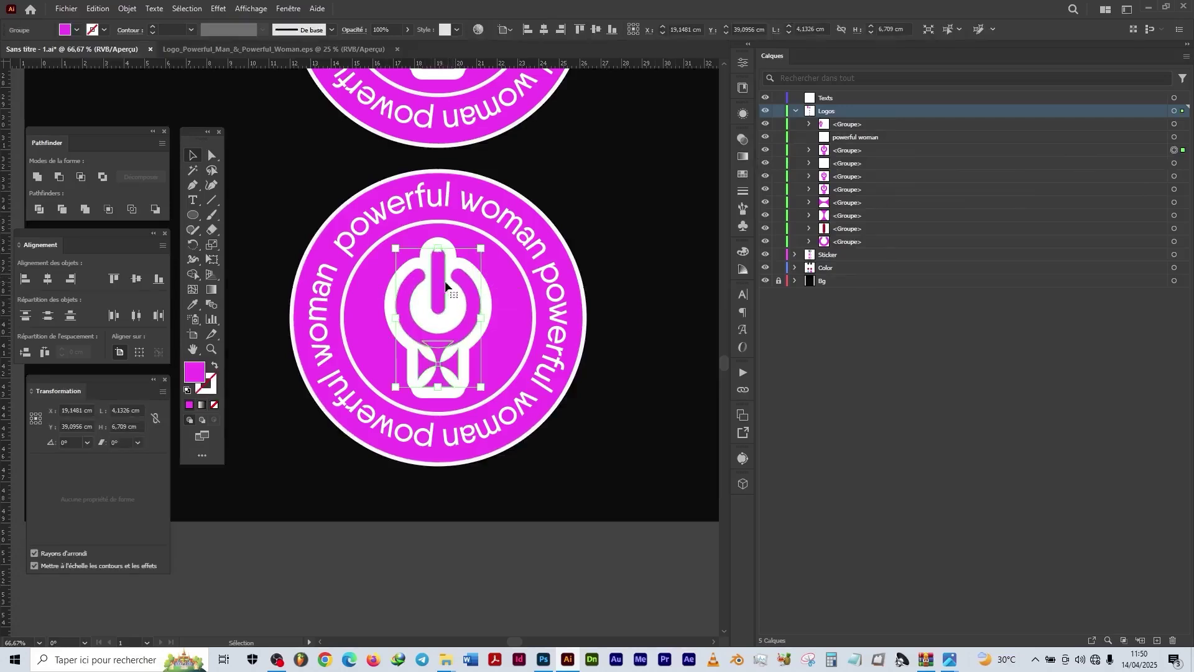
{"action": "left_click", "coordinate": [1175, 163]}
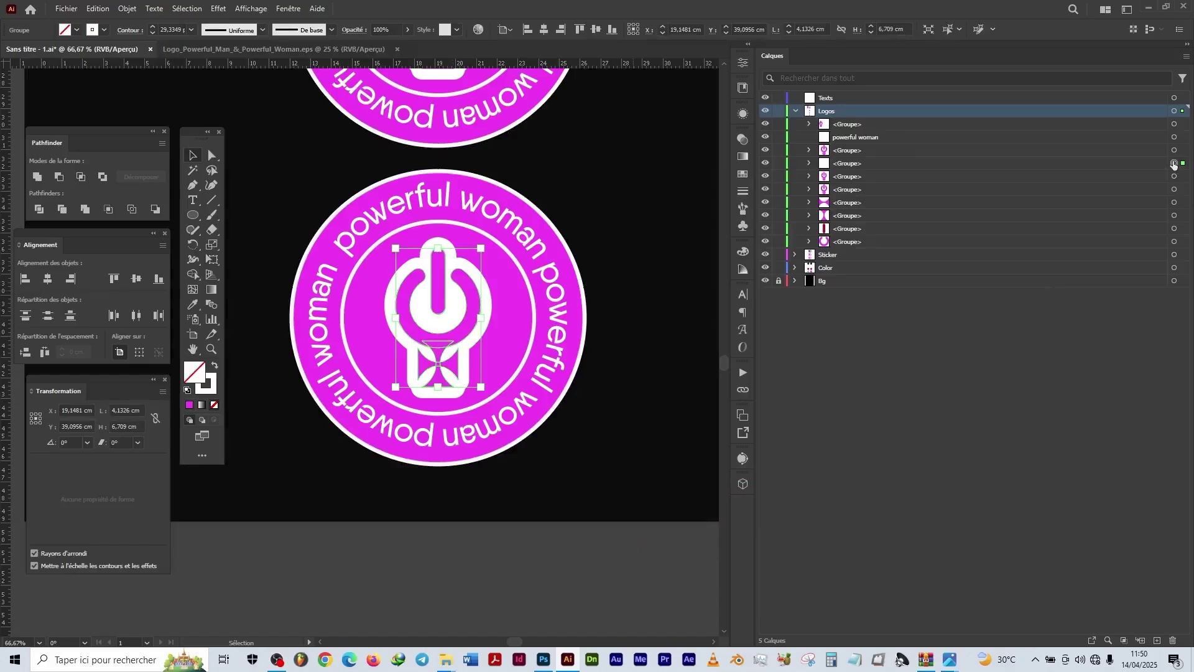
{"action": "key", "text": "ctrl+f"}
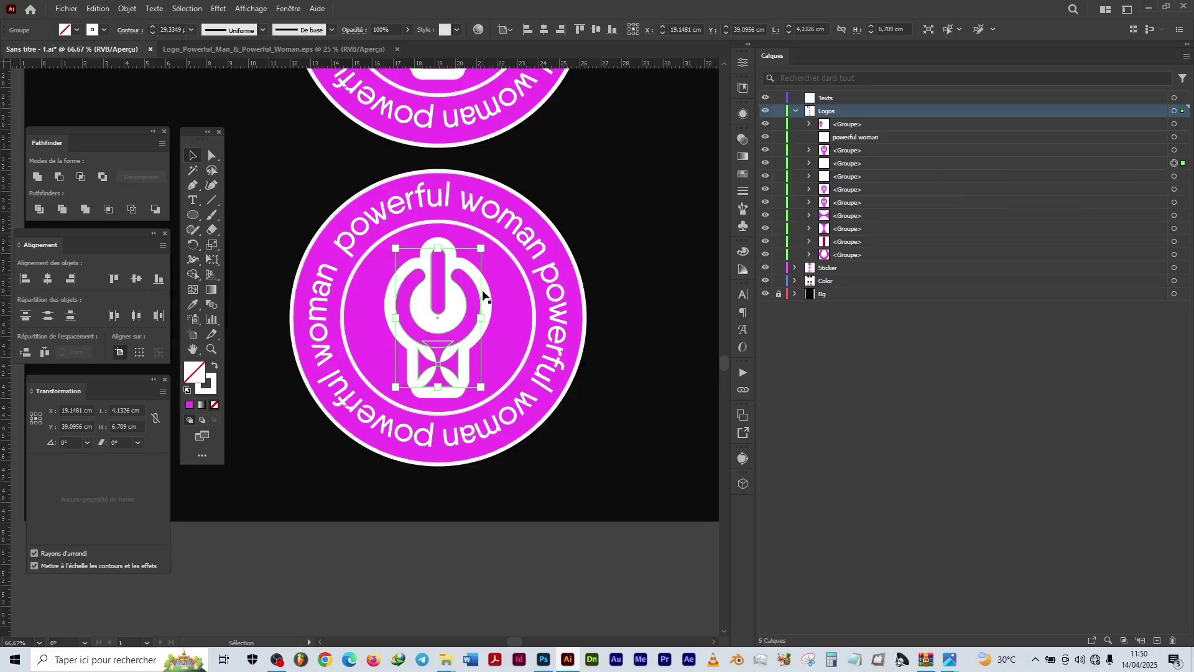
{"action": "scroll", "coordinate": [497, 292], "scroll_direction": "down", "scroll_amount": 2}
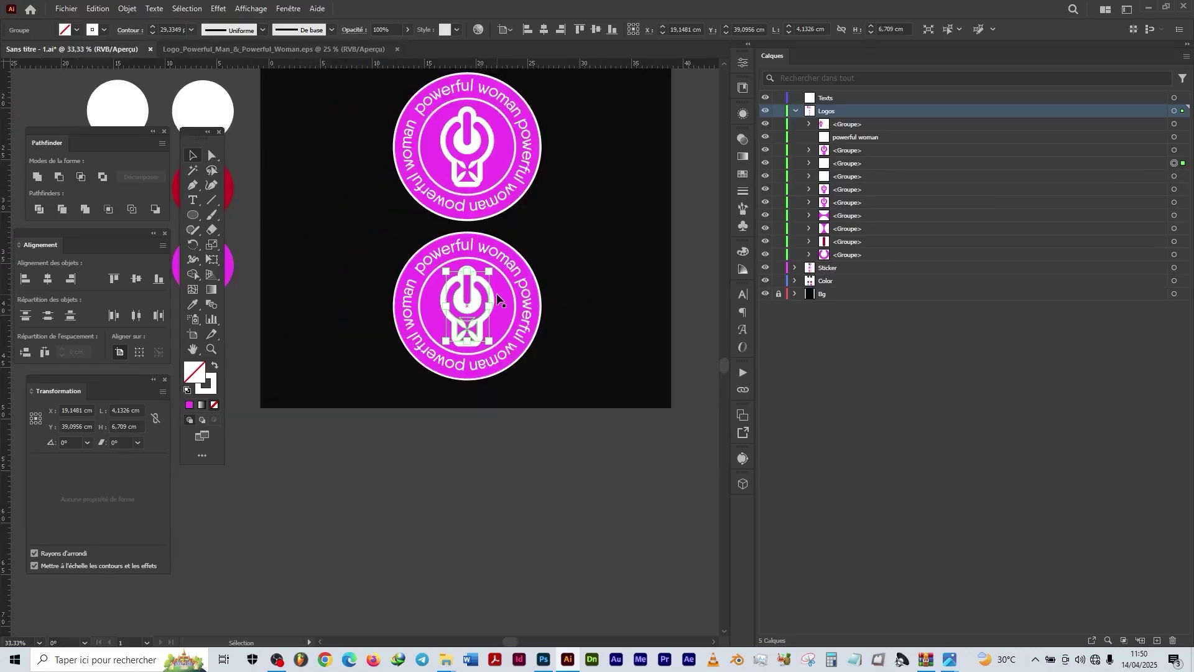
{"action": "left_click", "coordinate": [568, 265]}
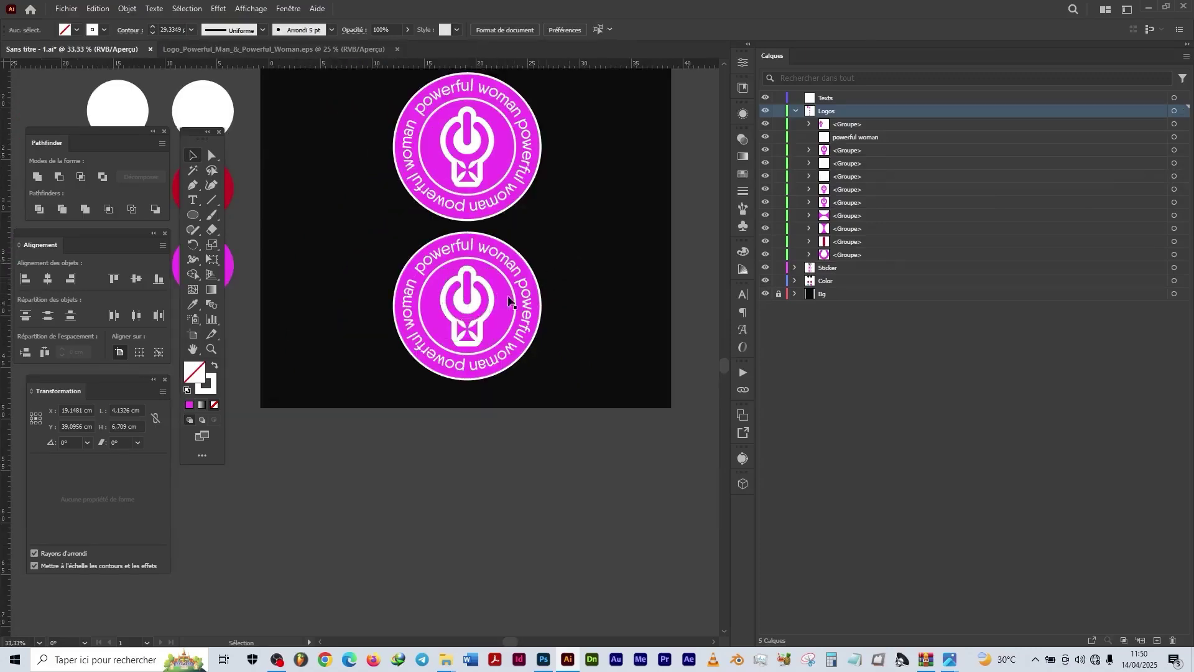
Step: Recolour the lower sticker's background circle red by sampling the red swatch circle
{"action": "scroll", "coordinate": [365, 365], "scroll_direction": "up", "scroll_amount": 2}
{"action": "scroll", "coordinate": [365, 365], "scroll_direction": "left", "scroll_amount": 2}
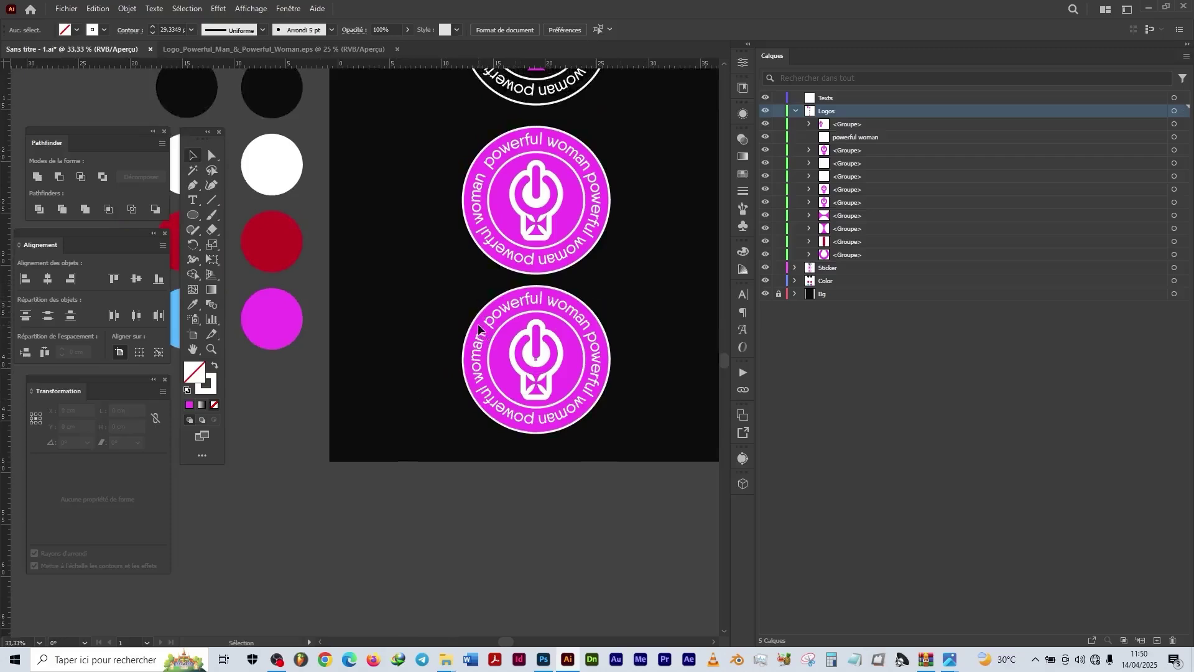
{"action": "left_click", "coordinate": [477, 324]}
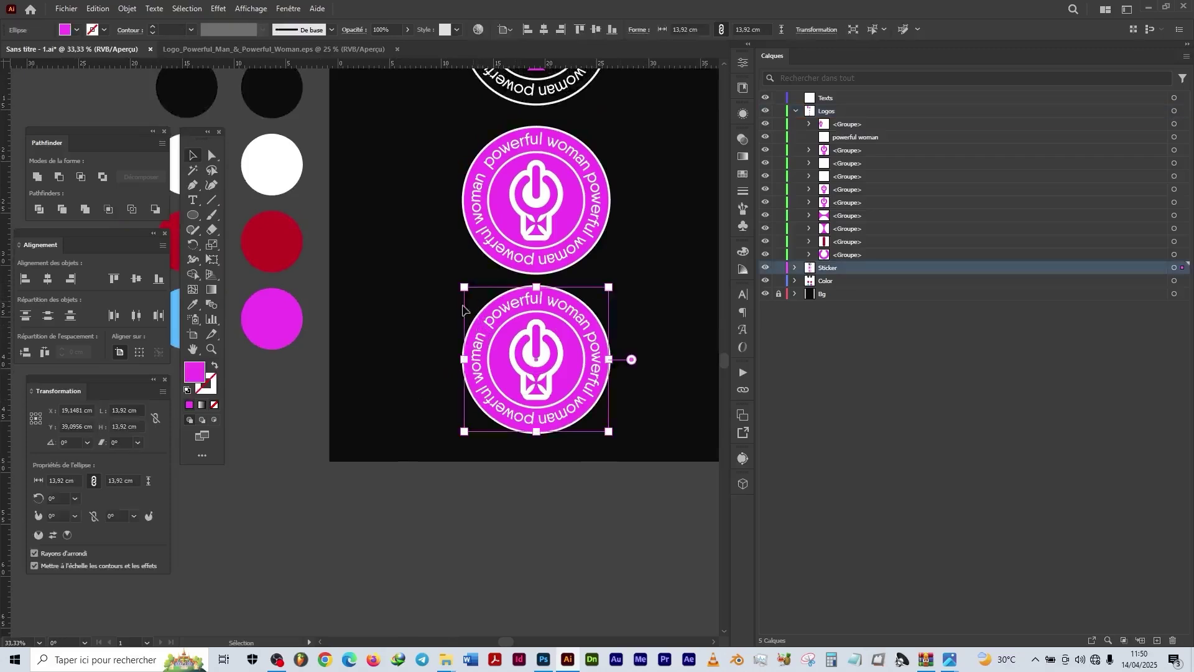
{"action": "left_click", "coordinate": [195, 305]}
{"action": "left_click", "coordinate": [266, 239]}
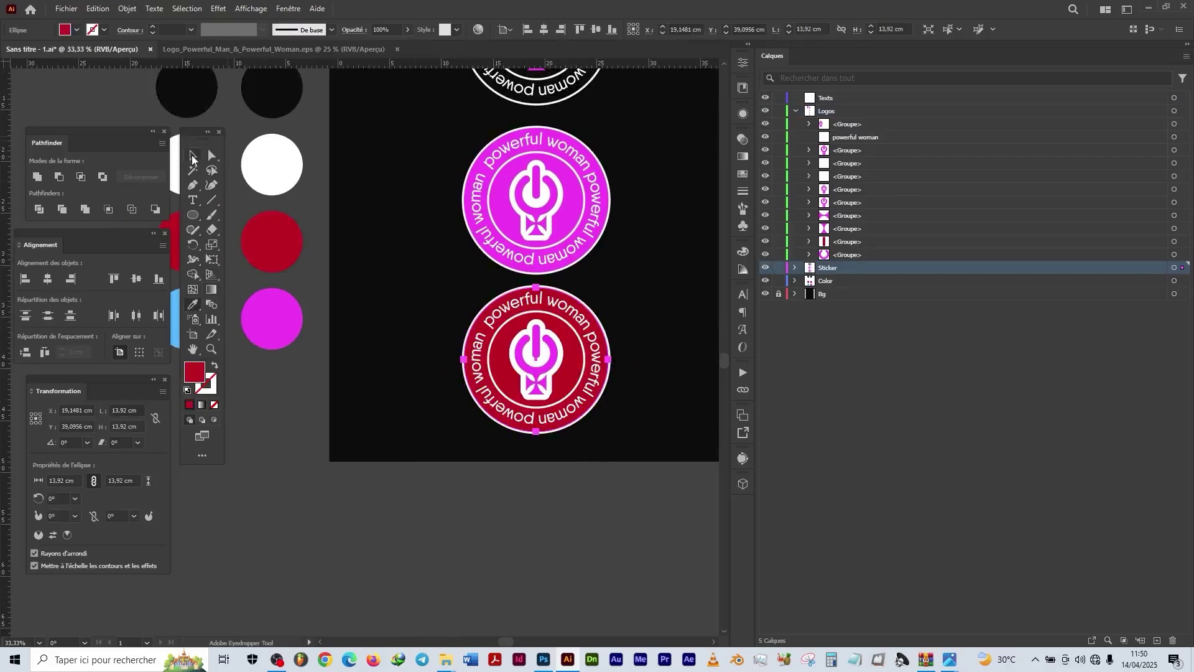
{"action": "left_click", "coordinate": [193, 157]}
{"action": "left_click", "coordinate": [684, 377]}
Step: Recolour the lower sticker's magenta logo red by sampling the red swatch circle
{"action": "scroll", "coordinate": [584, 377], "scroll_direction": "up", "scroll_amount": 2}
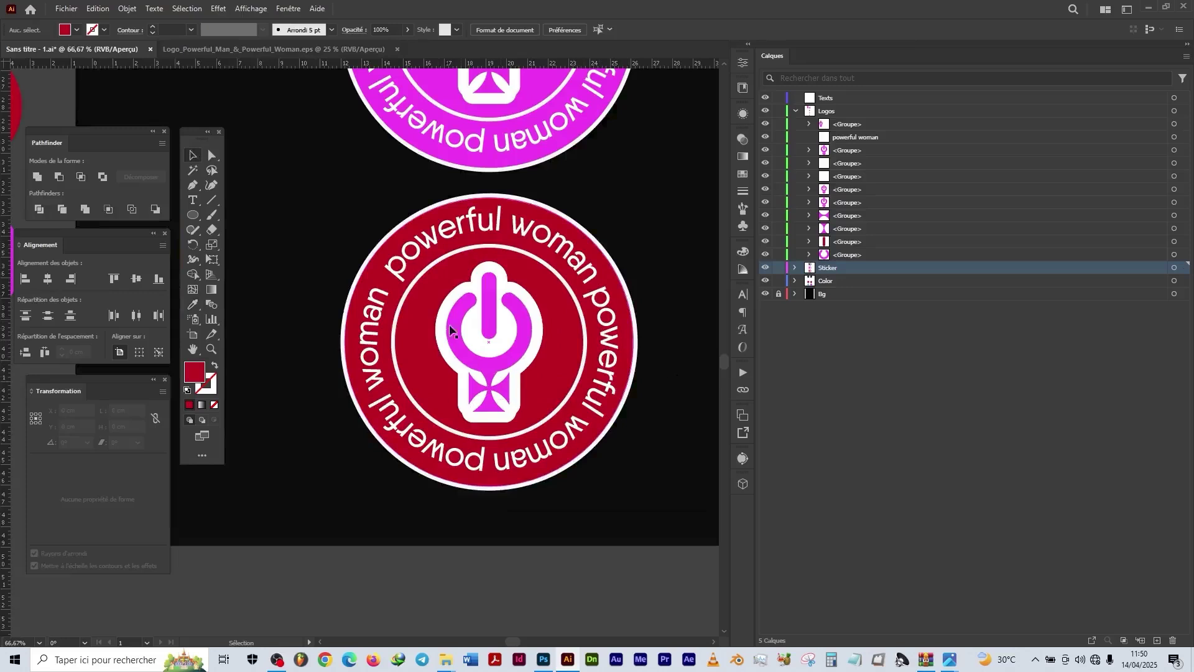
{"action": "left_click", "coordinate": [523, 324]}
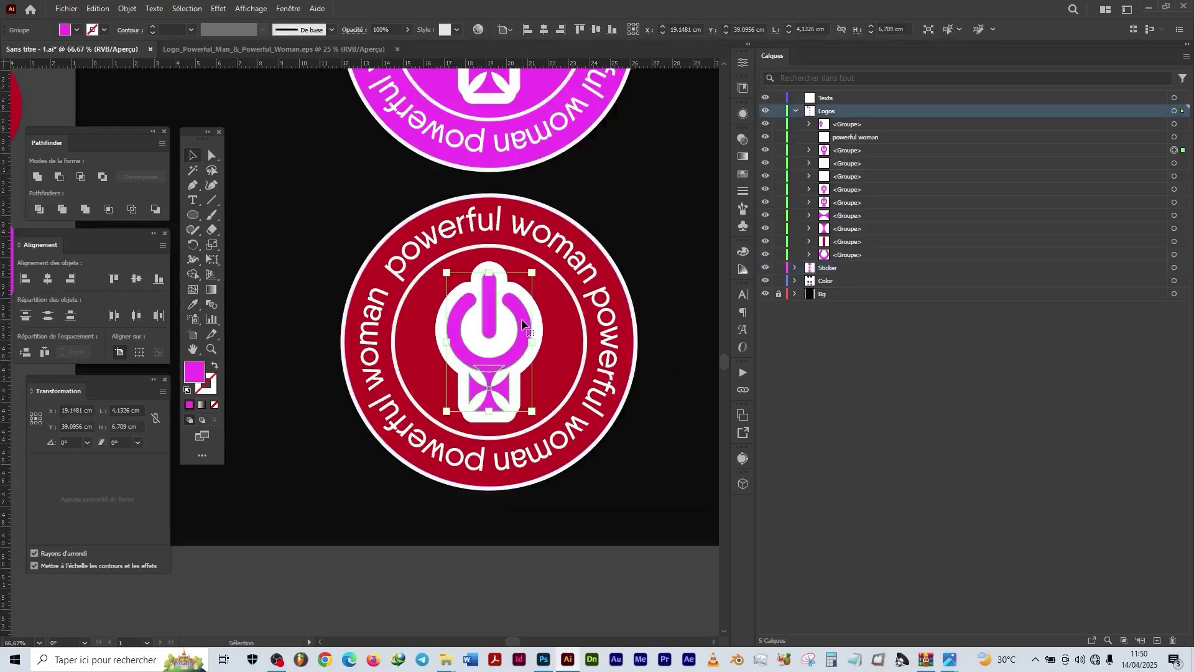
{"action": "left_click", "coordinate": [194, 305]}
{"action": "key", "text": "ctrl+minus"}
{"action": "key", "text": "ctrl+minus"}
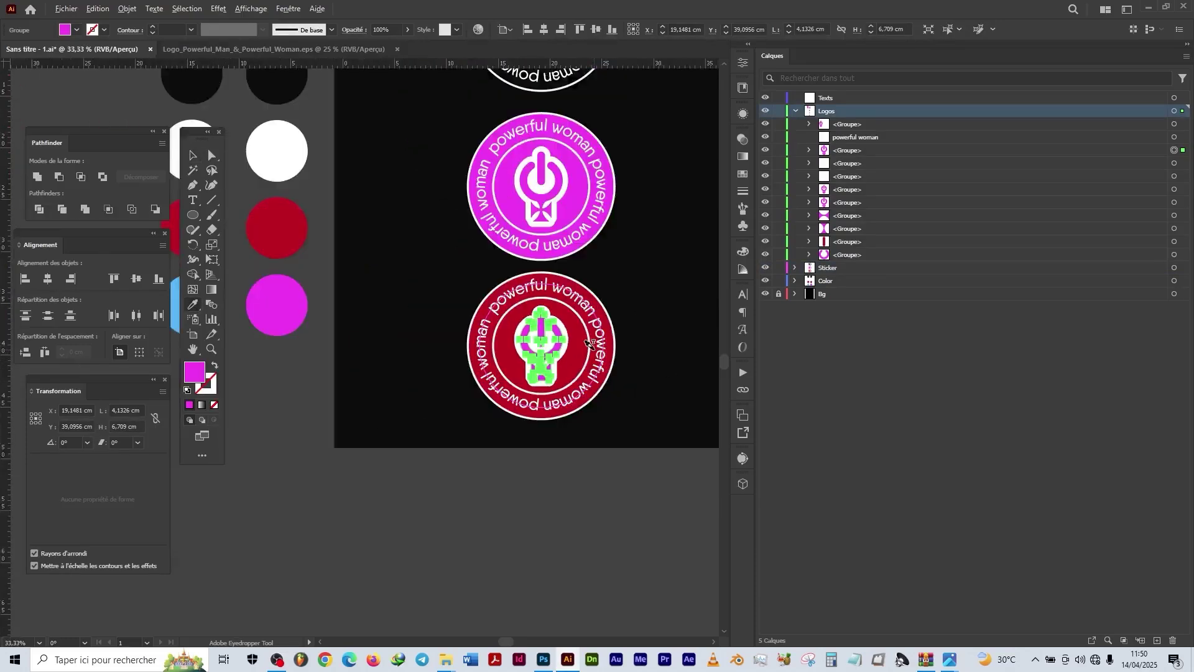
{"action": "left_click", "coordinate": [289, 227]}
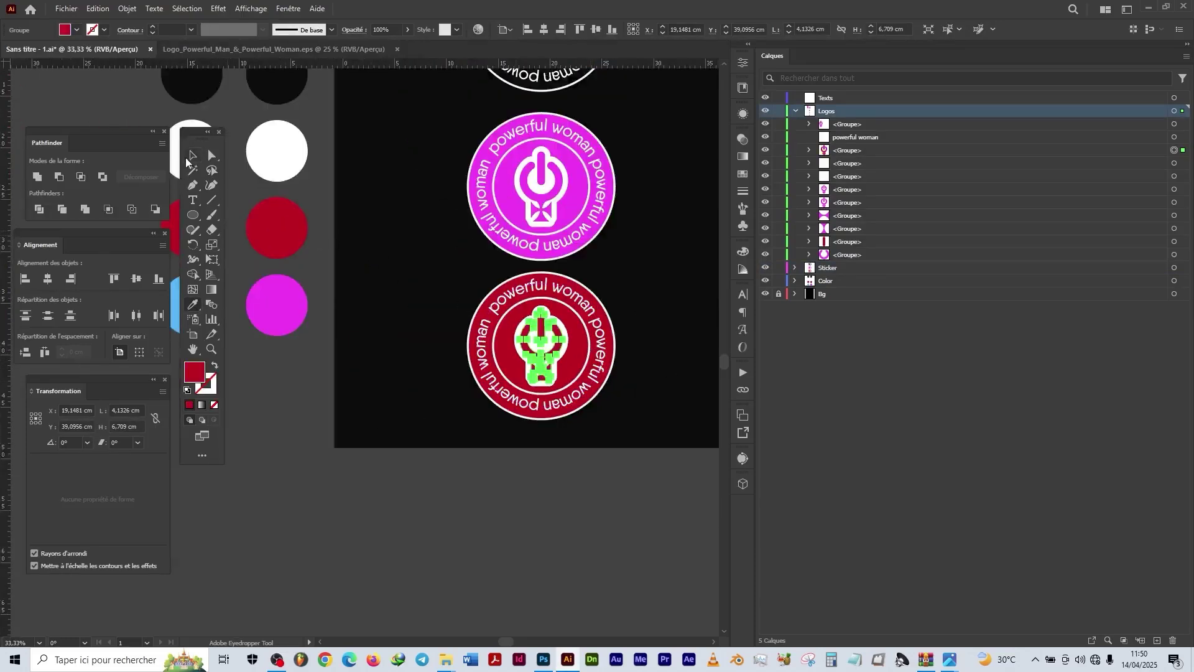
Step: Deselect the recoloured logo and examine the red sticker's logo and white outline up close
{"action": "left_click", "coordinate": [192, 155]}
{"action": "left_click", "coordinate": [629, 381]}
{"action": "scroll", "coordinate": [552, 357], "scroll_direction": "up", "scroll_amount": 3}
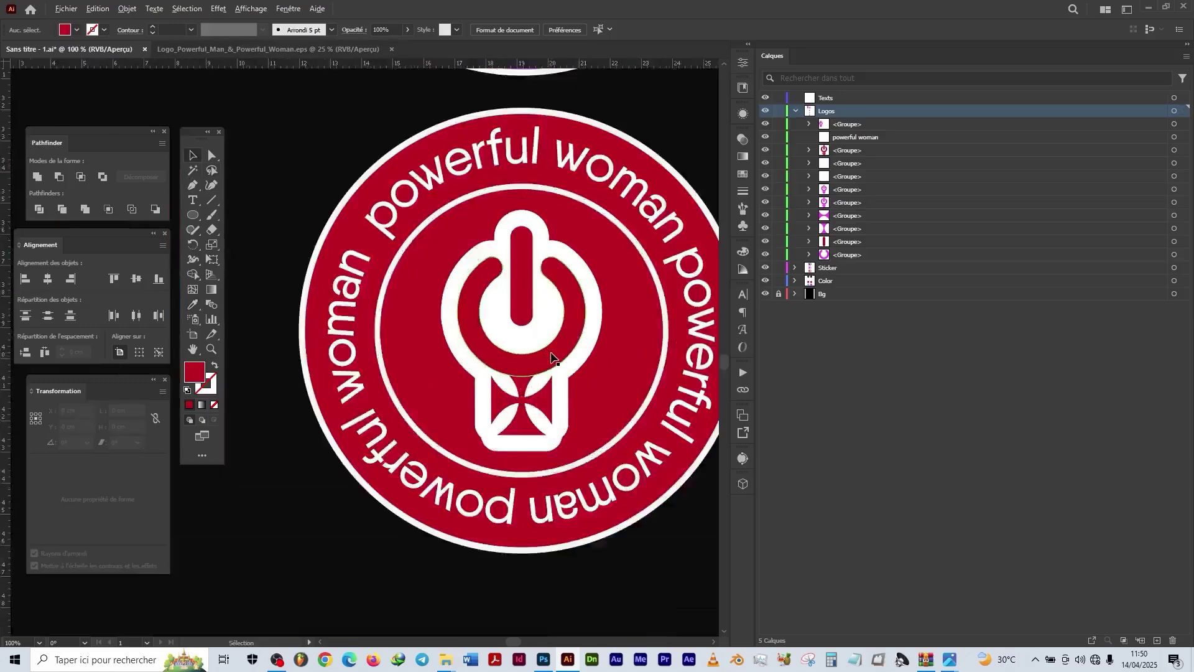
{"action": "scroll", "coordinate": [552, 356], "scroll_direction": "down", "scroll_amount": 2}
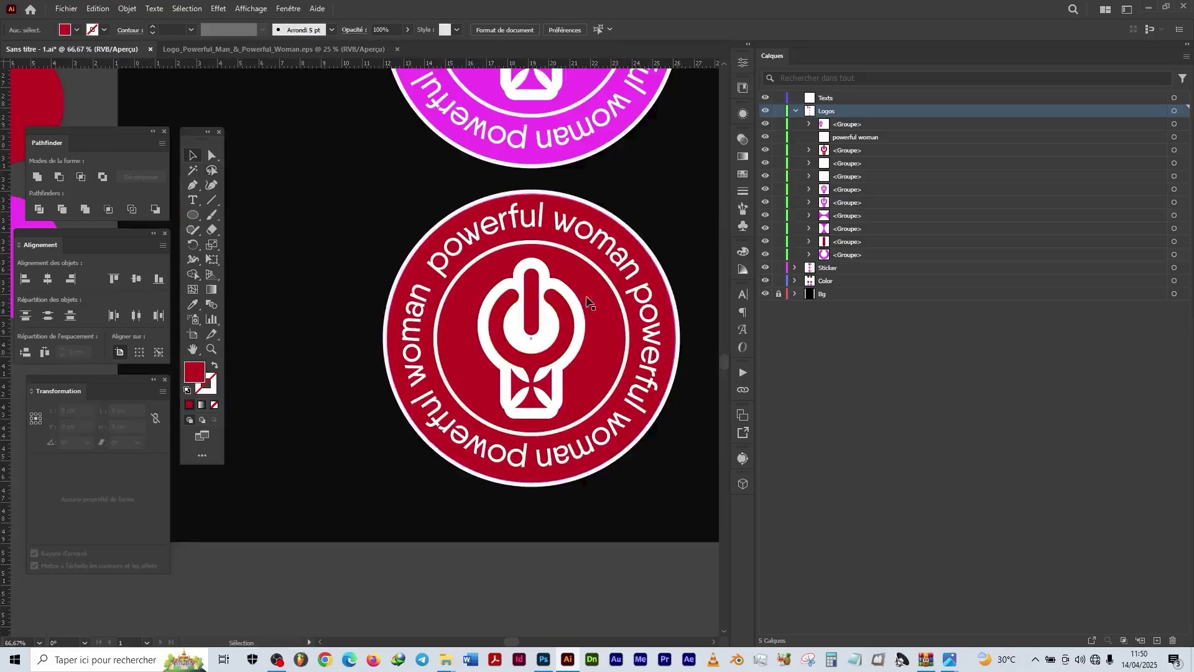
Step: Copy the hex colour code of the red swatch circle
{"action": "left_click", "coordinate": [570, 305]}
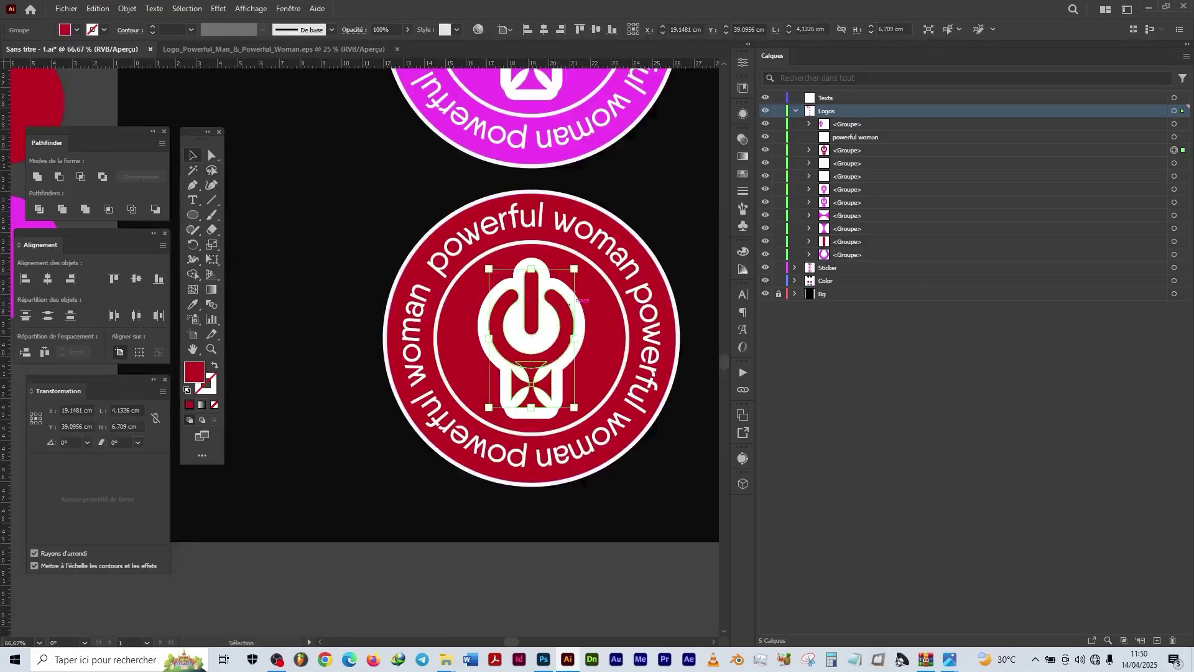
{"action": "left_click", "coordinate": [1175, 164]}
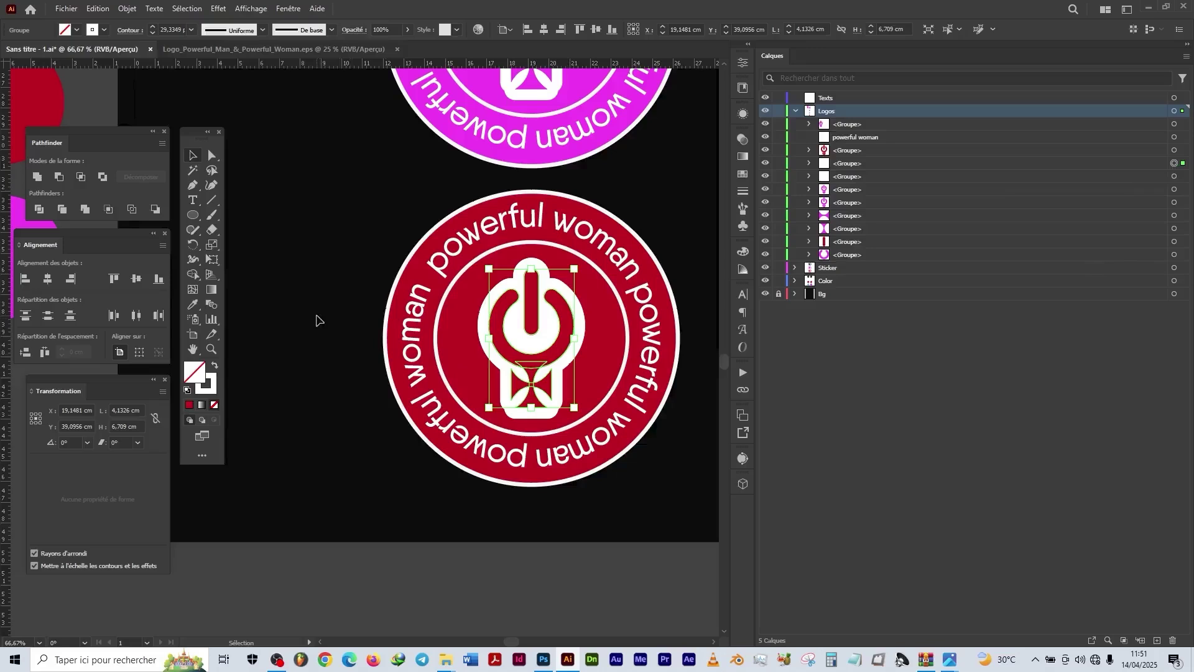
{"action": "left_click_drag", "start_coordinate": [322, 401], "coordinate": [547, 442]}
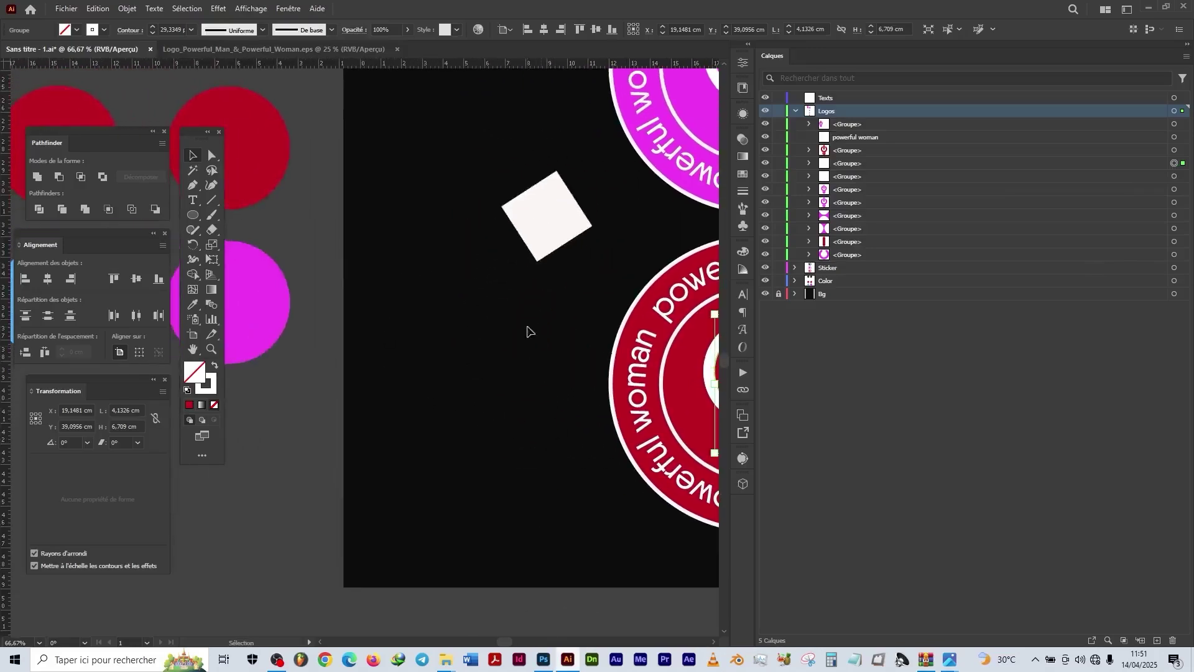
{"action": "left_click_drag", "start_coordinate": [528, 331], "coordinate": [586, 379]}
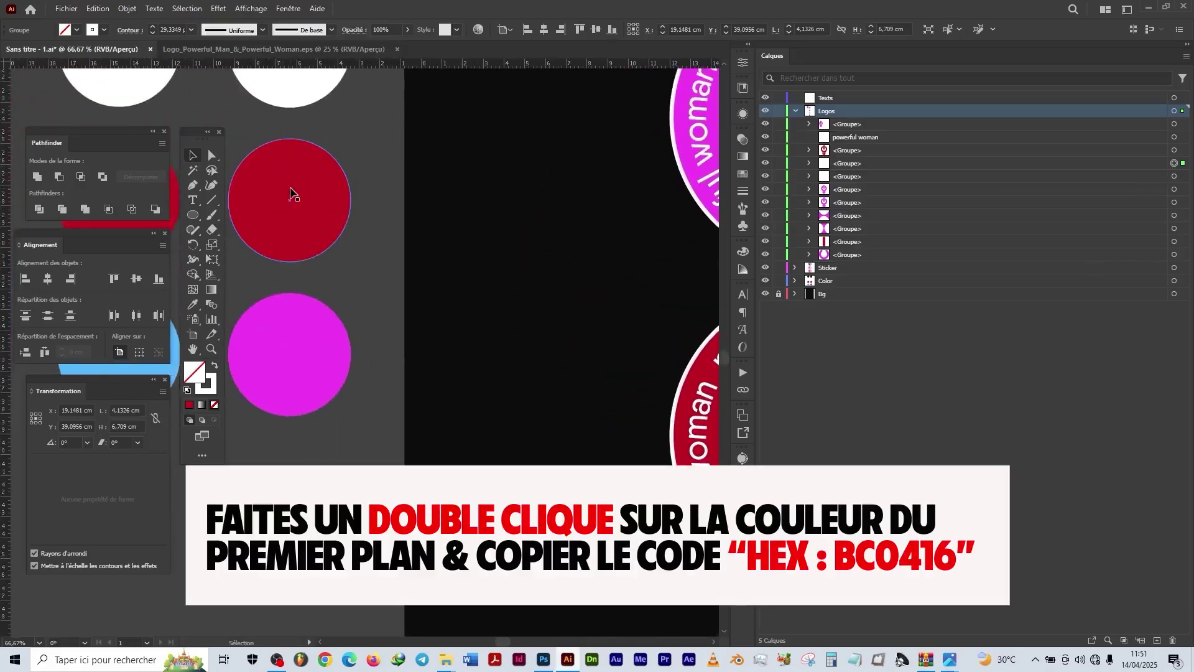
{"action": "left_click", "coordinate": [291, 193]}
{"action": "left_click", "coordinate": [290, 194]}
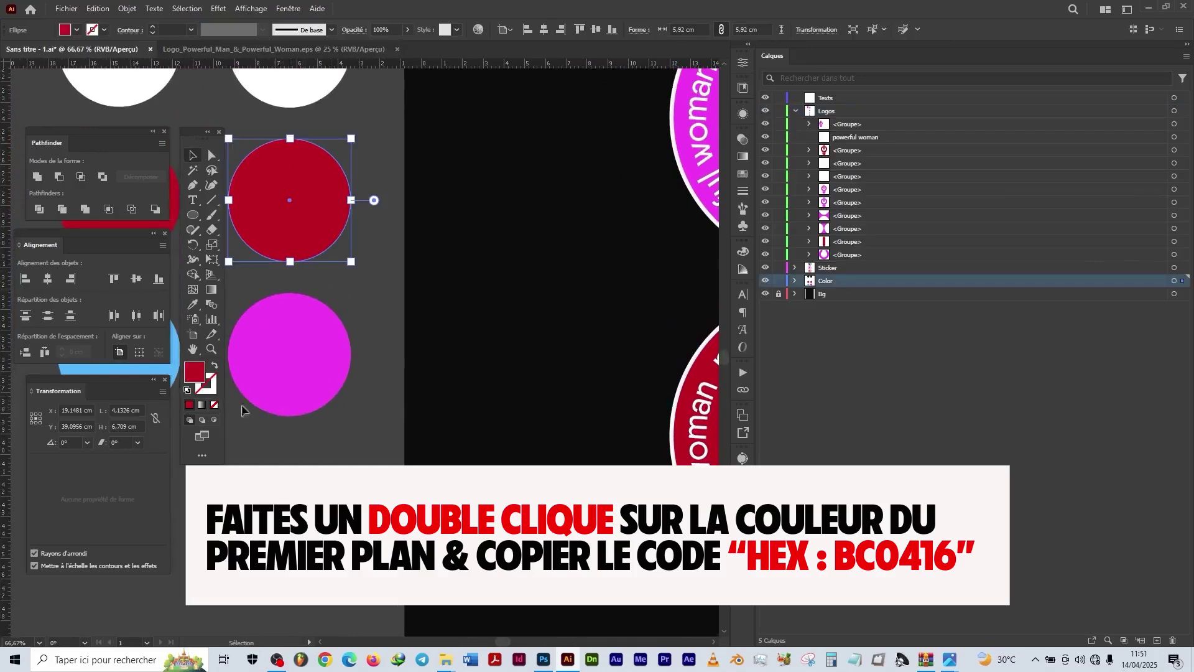
{"action": "double_click", "coordinate": [194, 372]}
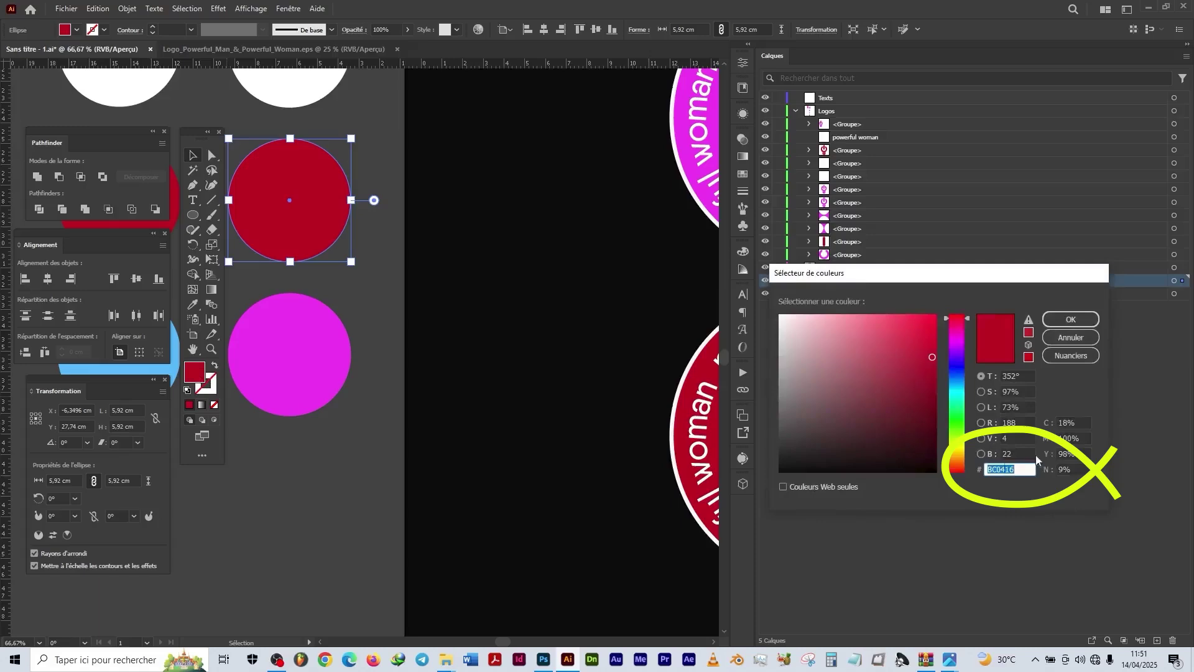
{"action": "left_click", "coordinate": [1092, 325]}
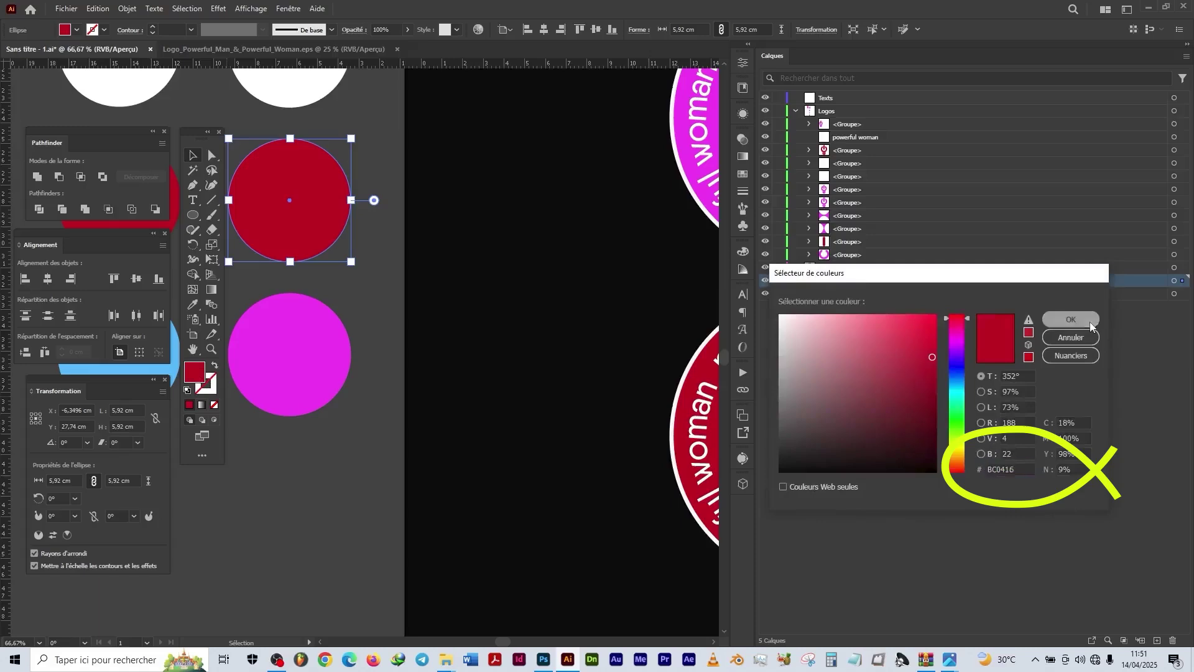
Step: Set the stroke colour of the front white outline group behind the red sticker's logo to BC0416
{"action": "left_click_drag", "start_coordinate": [546, 445], "coordinate": [270, 356]}
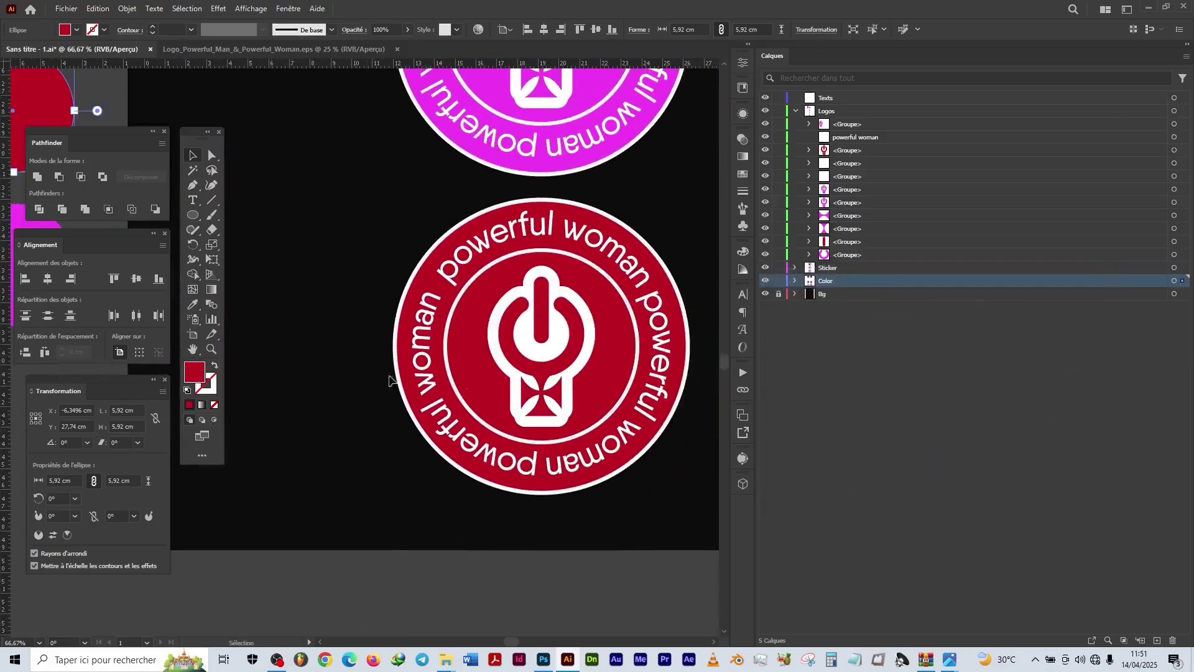
{"action": "left_click", "coordinate": [666, 219]}
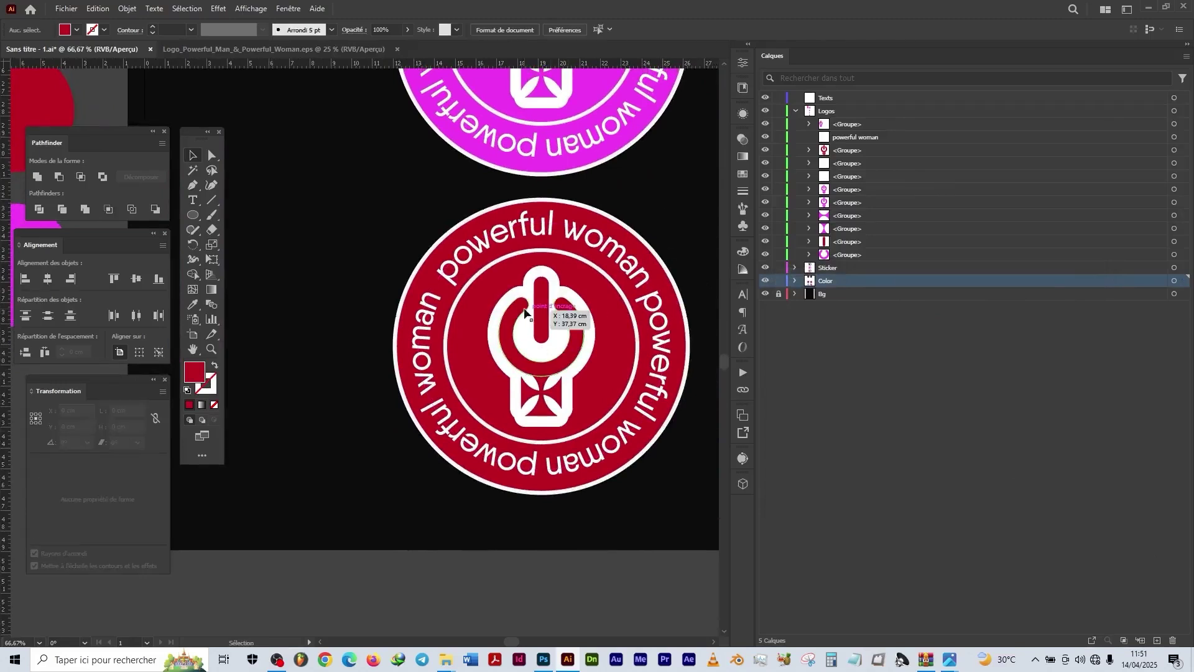
{"action": "left_click", "coordinate": [543, 322]}
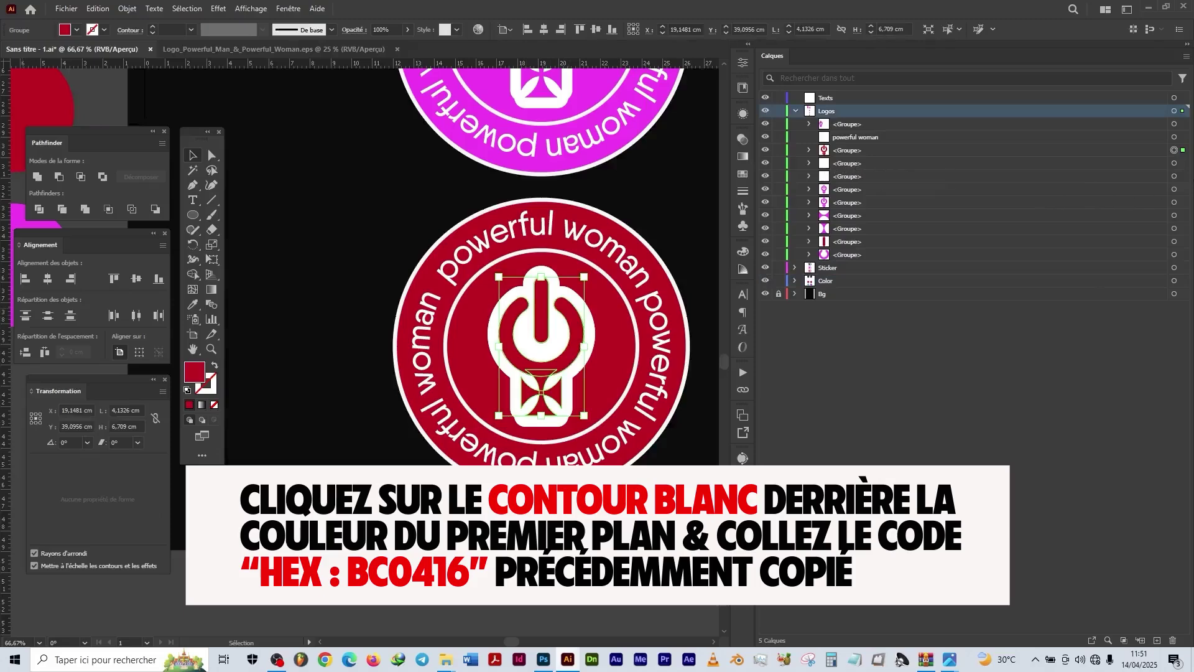
{"action": "left_click", "coordinate": [1175, 163]}
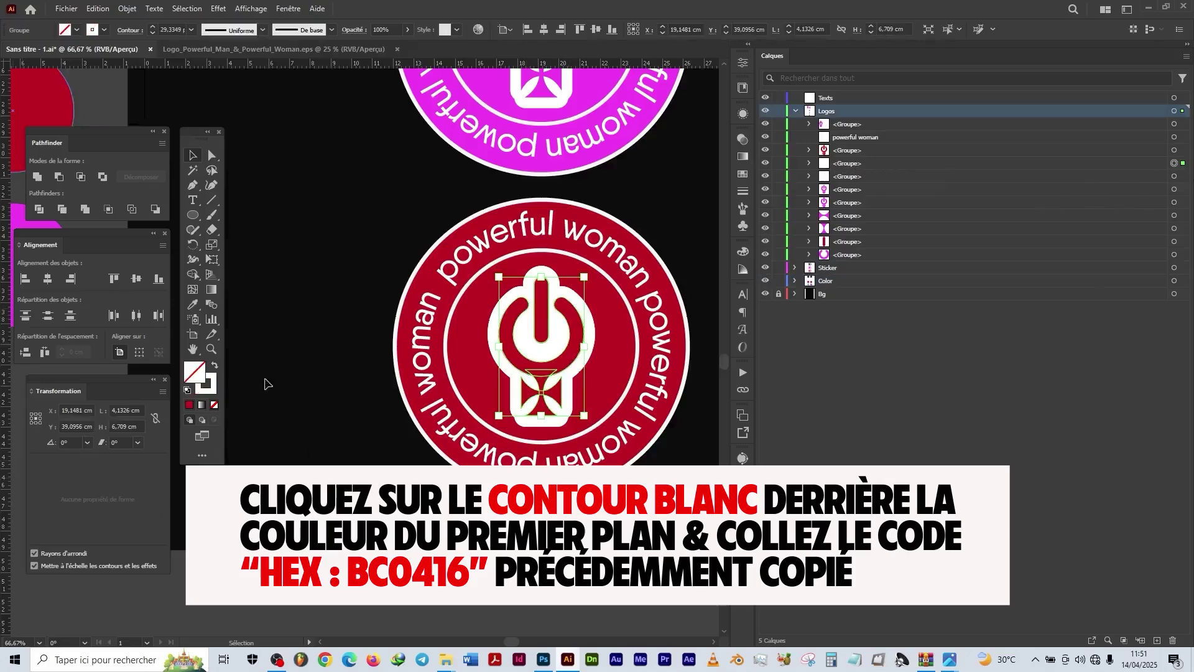
{"action": "double_click", "coordinate": [201, 391]}
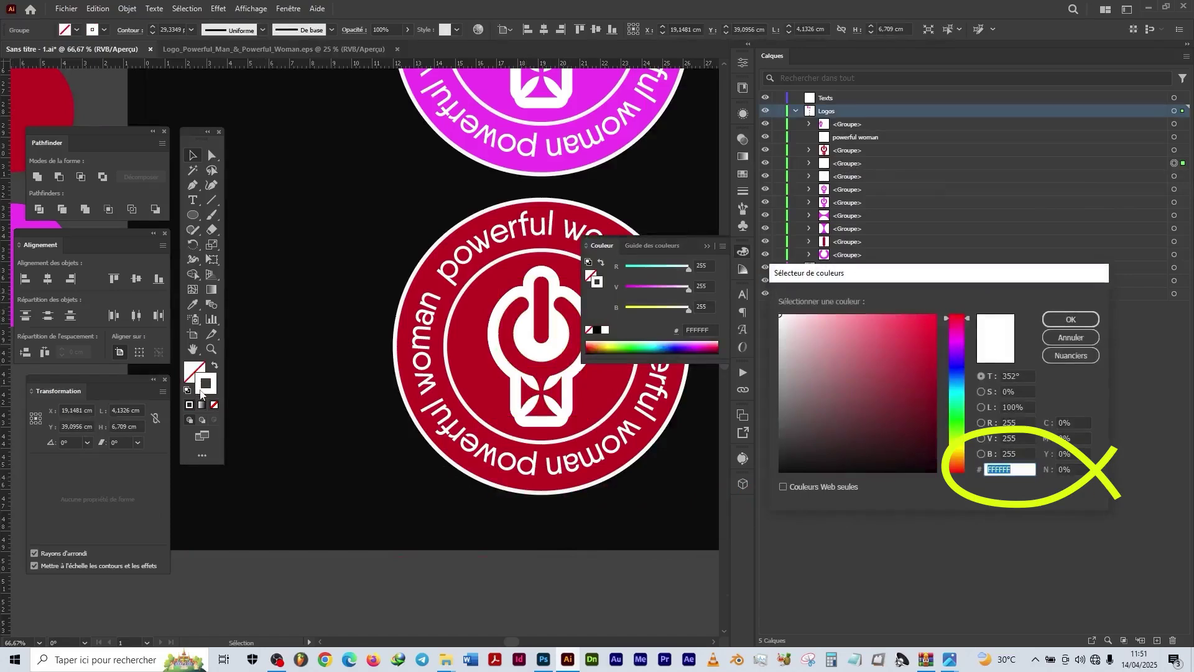
{"action": "type", "text": "BC0416"}
{"action": "left_click", "coordinate": [1081, 320]}
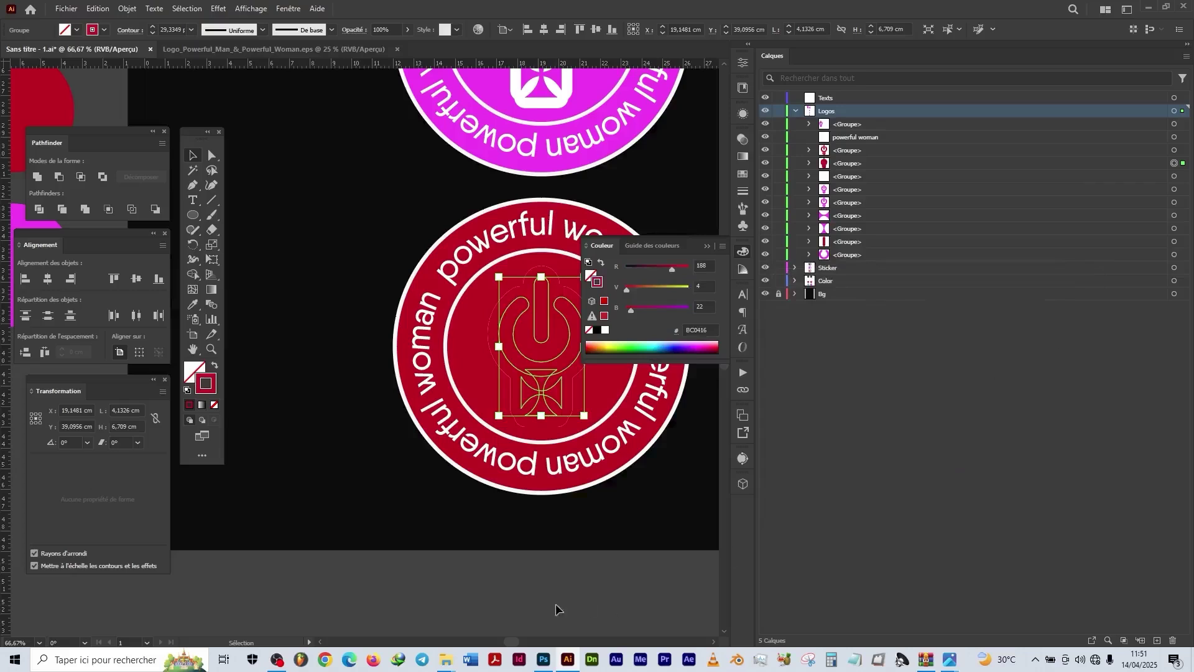
{"action": "key", "text": "ctrl+shift+a"}
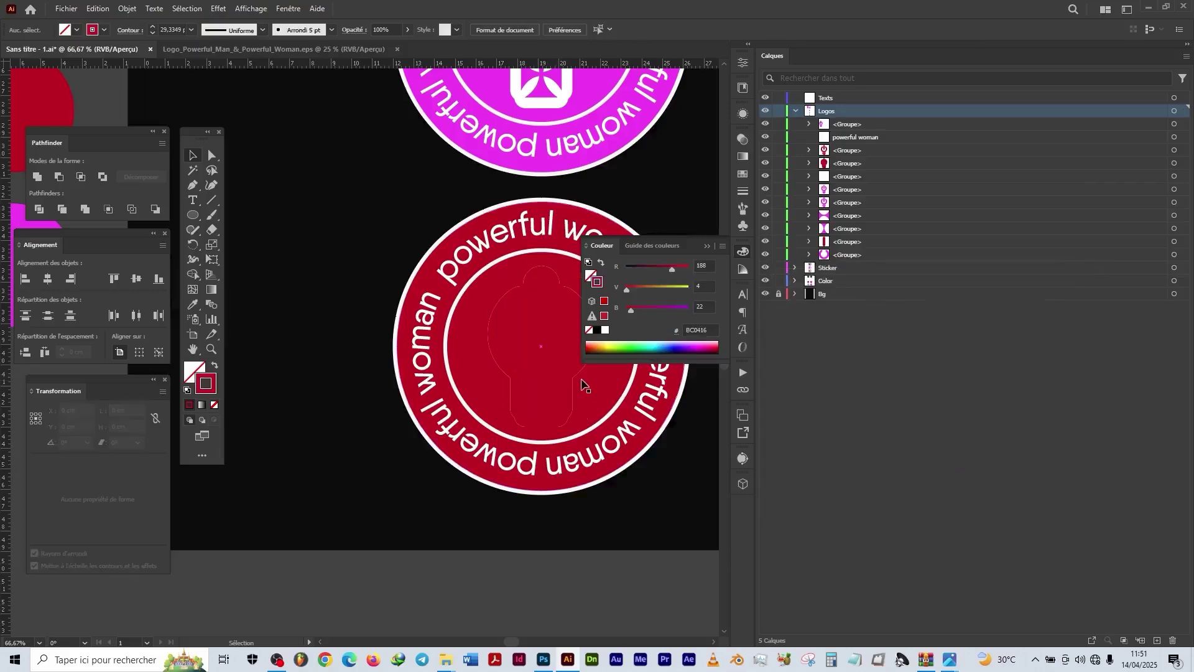
Step: Widen the stroke of the rear white outline group behind the red sticker's logo to 36 pt
{"action": "left_click", "coordinate": [554, 319]}
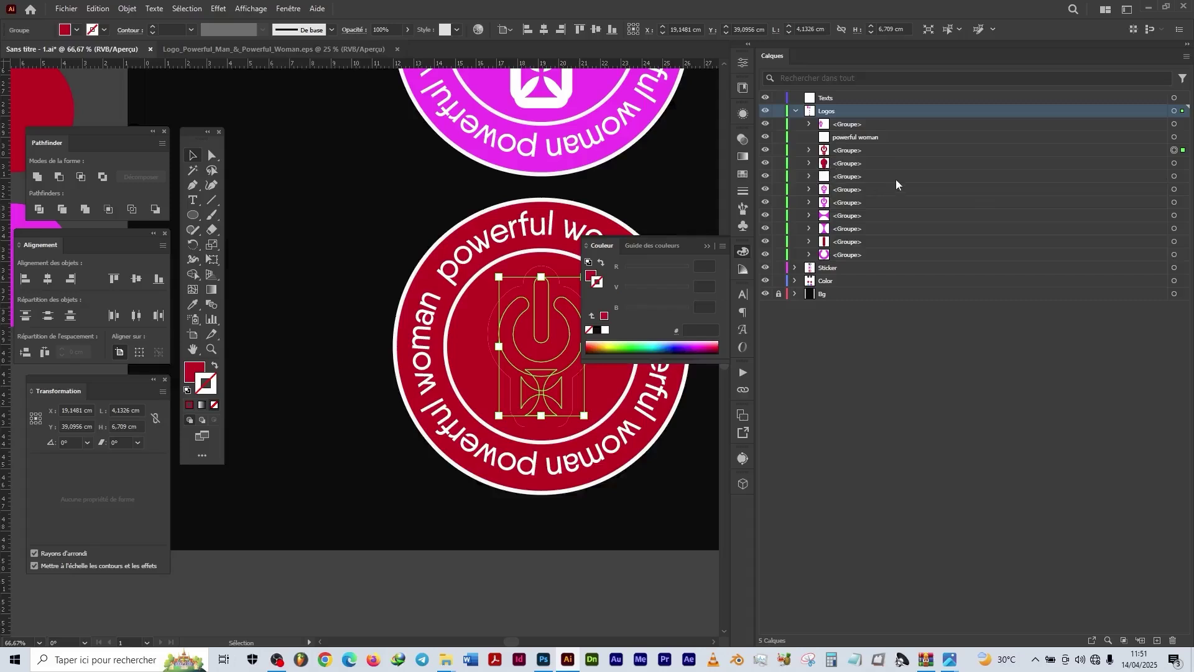
{"action": "left_click", "coordinate": [1174, 178]}
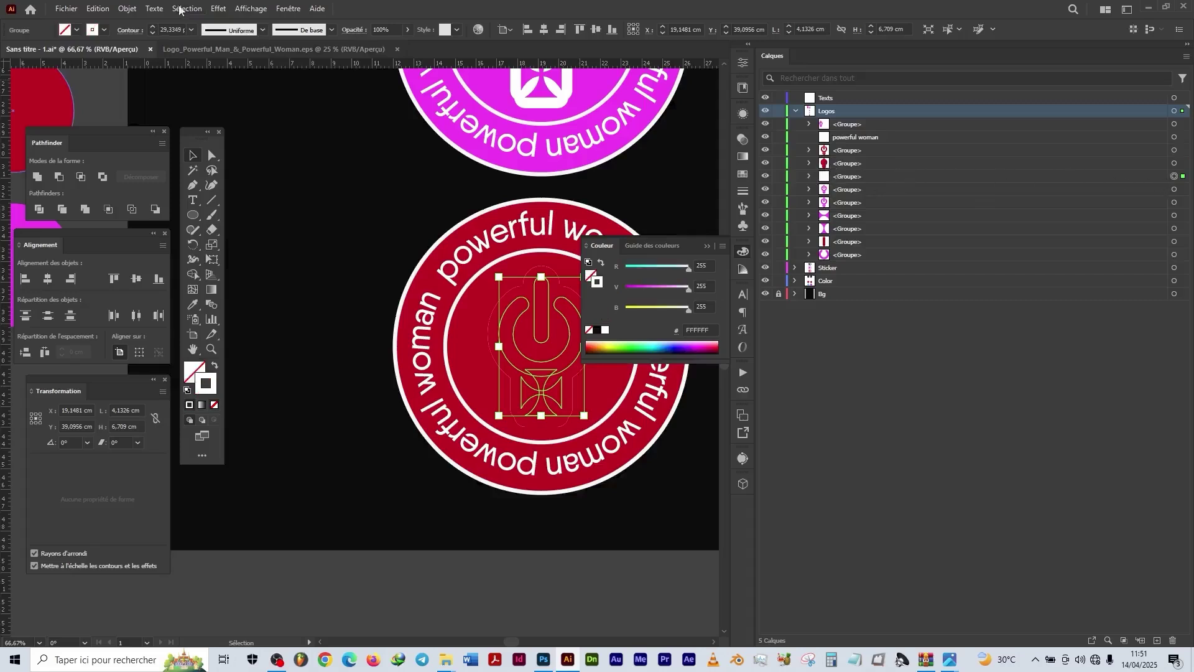
{"action": "left_click", "coordinate": [153, 27]}
{"action": "left_click", "coordinate": [153, 26]}
{"action": "left_click", "coordinate": [153, 26]}
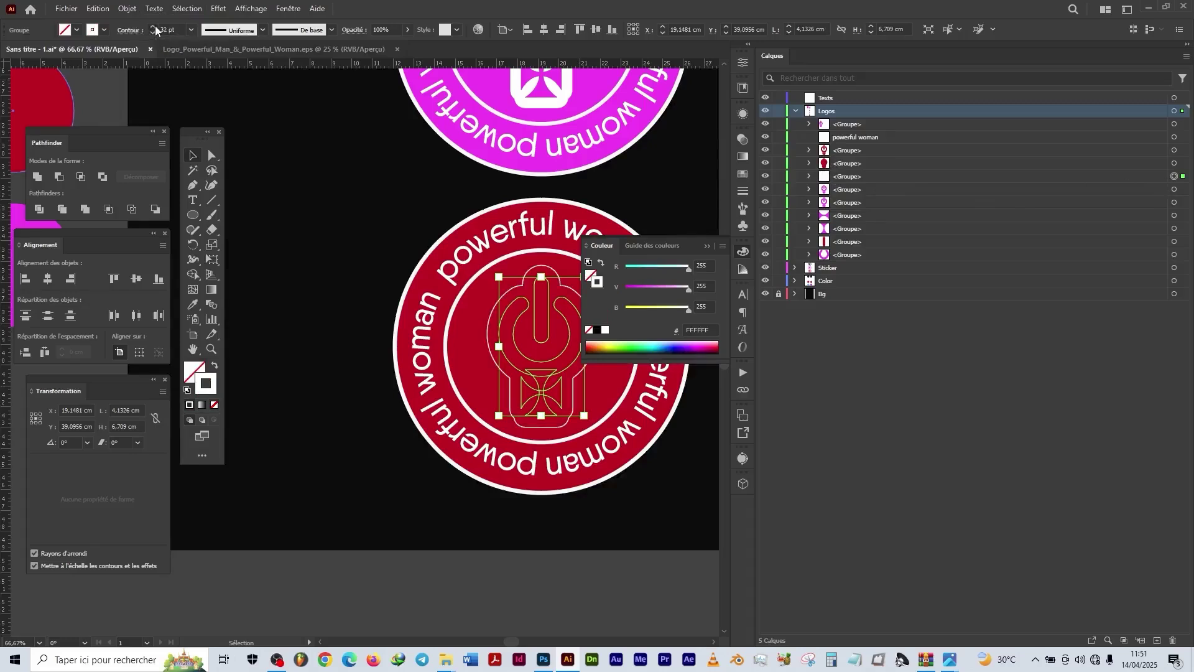
{"action": "left_click", "coordinate": [153, 27]}
{"action": "left_click", "coordinate": [153, 26]}
{"action": "left_click", "coordinate": [153, 26]}
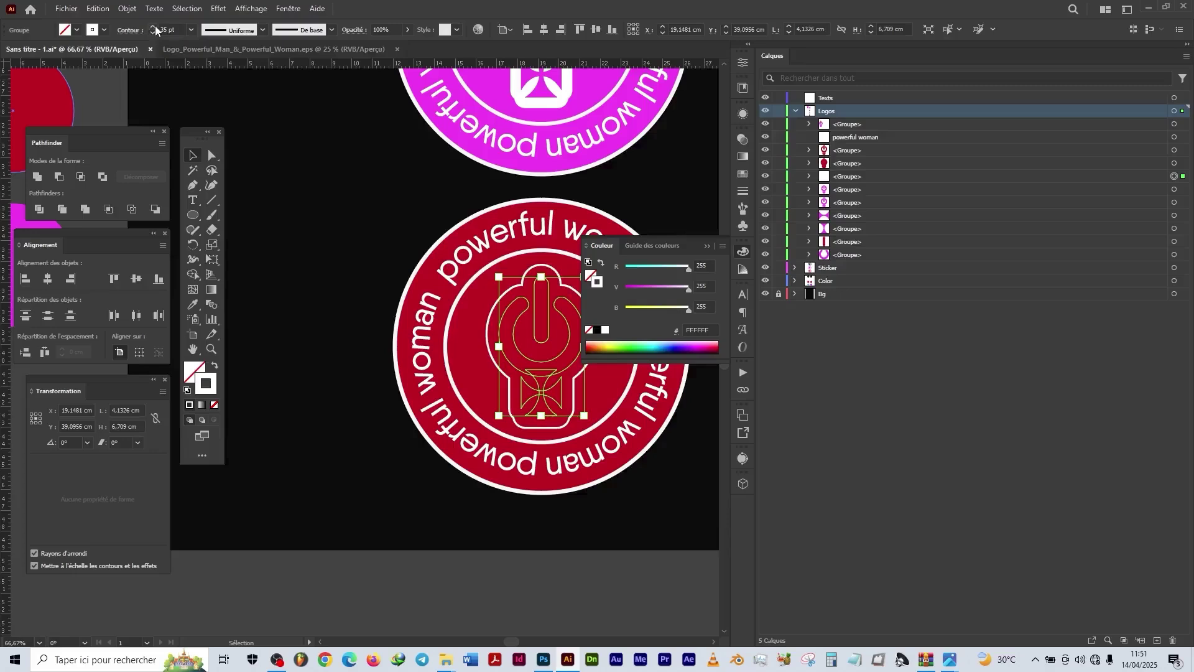
{"action": "left_click", "coordinate": [154, 26]}
{"action": "left_click", "coordinate": [606, 548]}
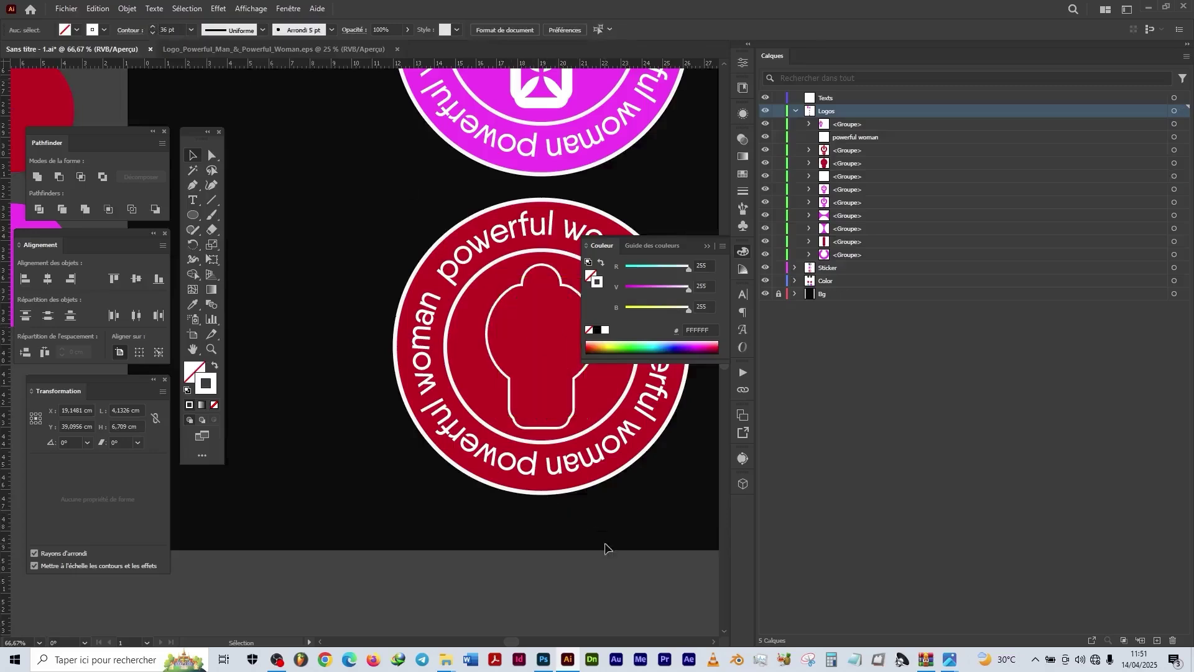
{"action": "left_click", "coordinate": [707, 245]}
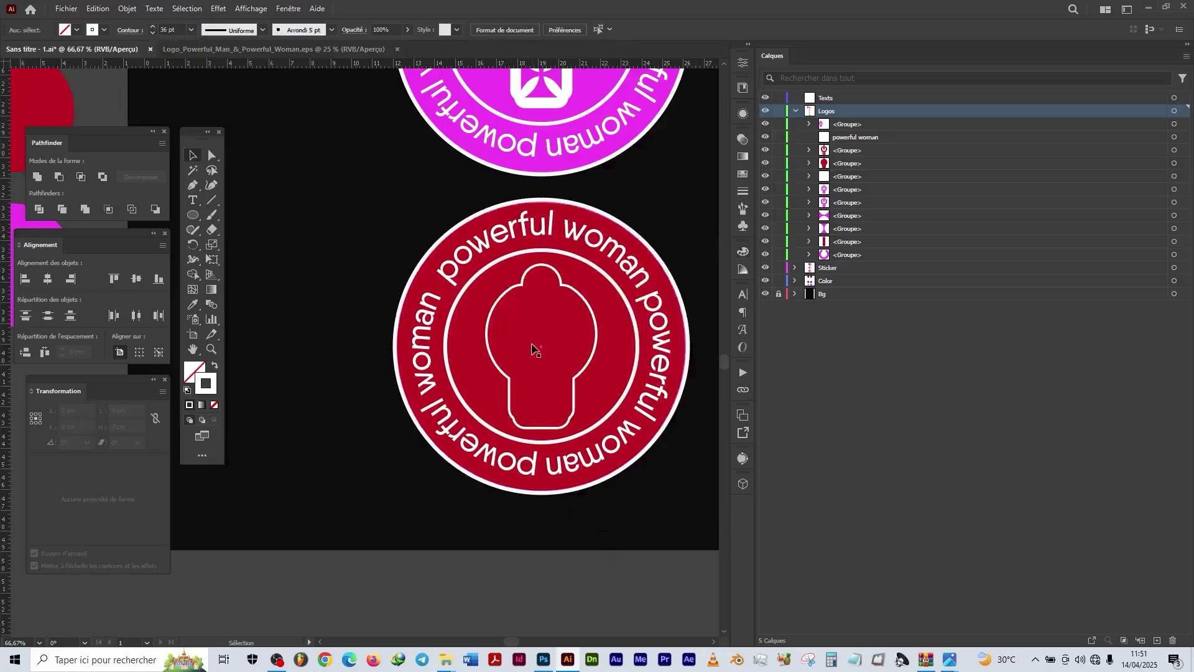
Step: Recolour the red sticker's logo magenta by sampling the magenta swatch circle
{"action": "left_click", "coordinate": [575, 341]}
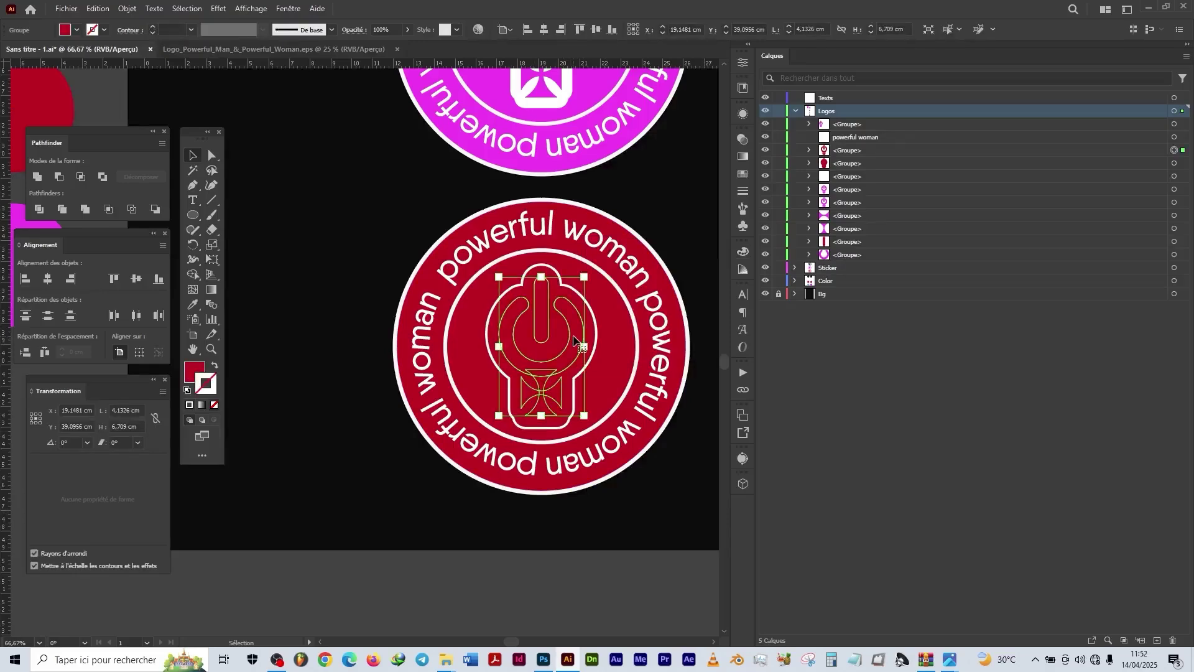
{"action": "scroll", "coordinate": [575, 341], "scroll_direction": "down", "scroll_amount": 2}
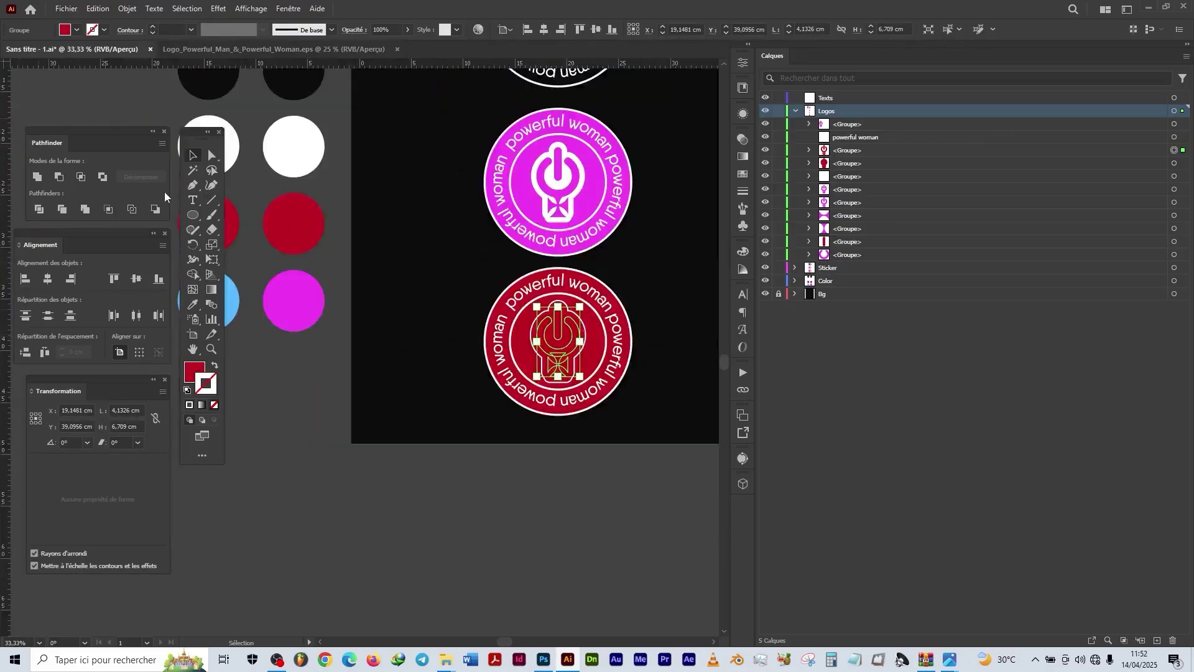
{"action": "left_click", "coordinate": [194, 305]}
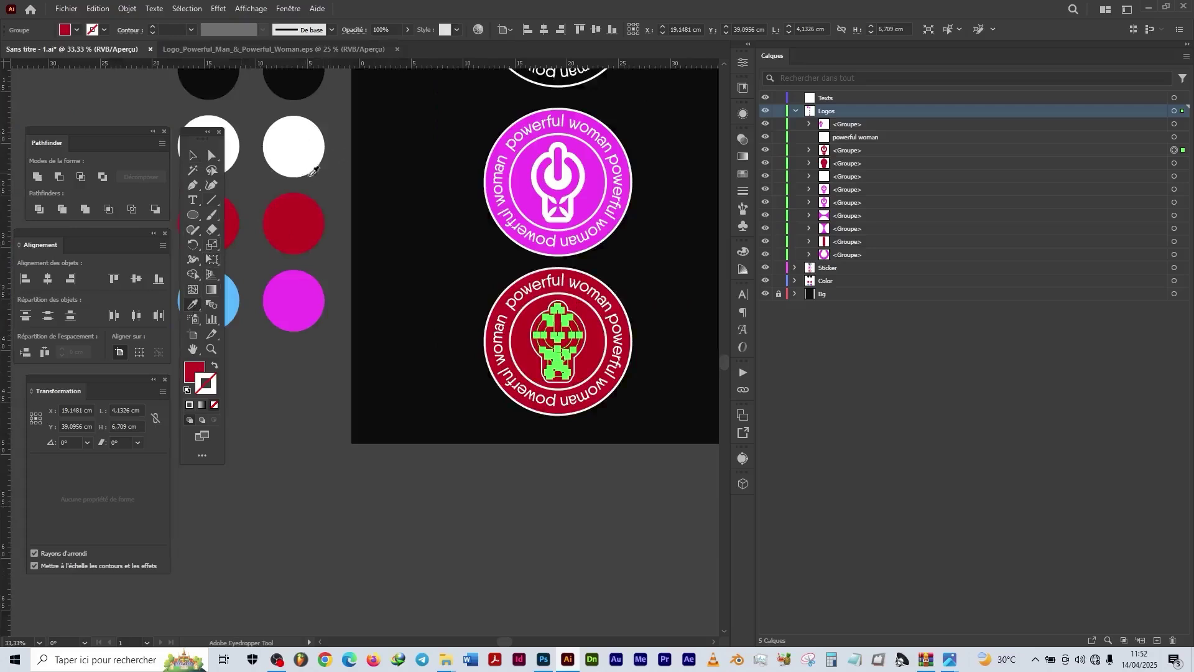
{"action": "left_click", "coordinate": [312, 296]}
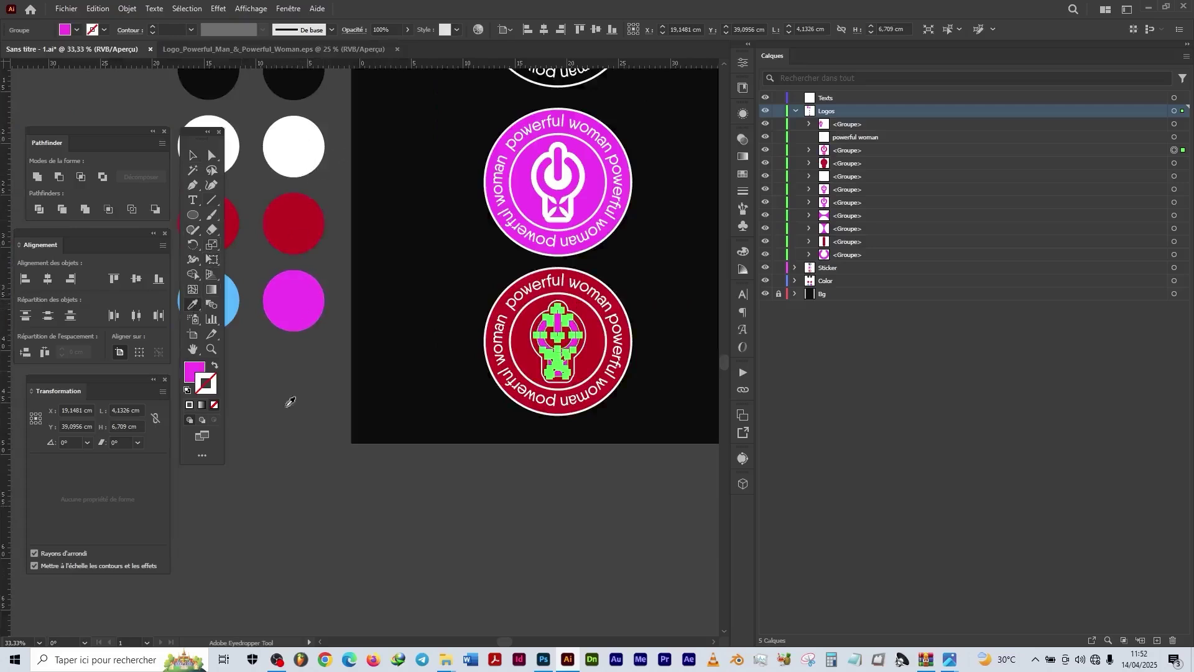
{"action": "left_click", "coordinate": [193, 155]}
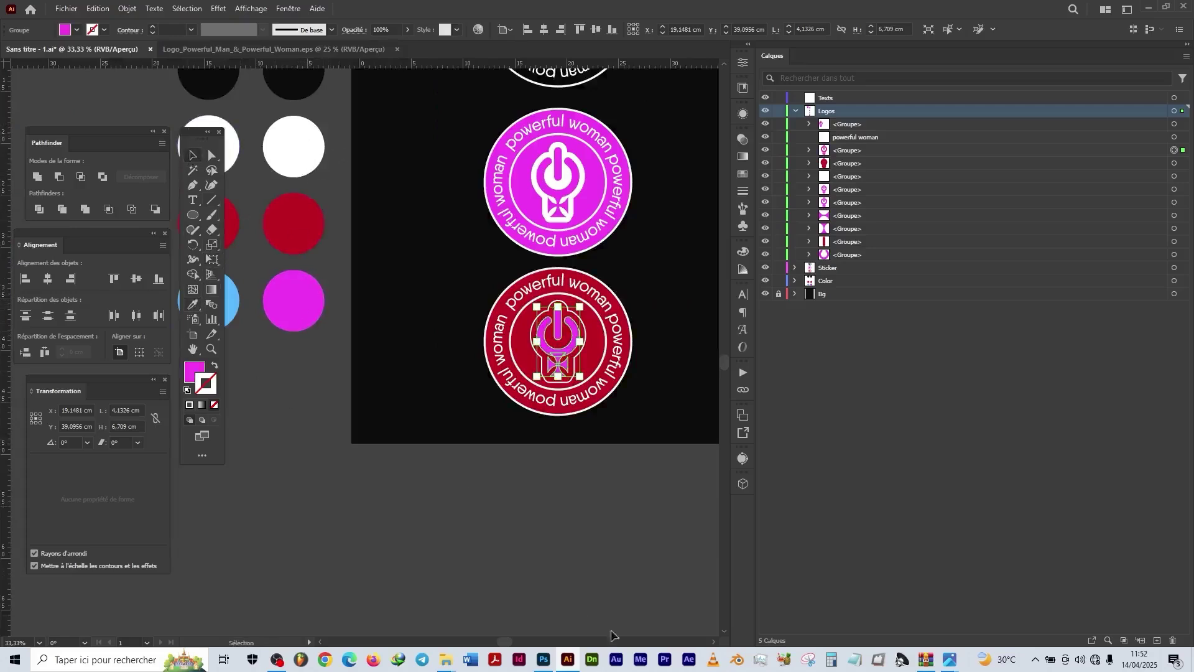
{"action": "left_click", "coordinate": [660, 349]}
{"action": "scroll", "coordinate": [659, 350], "scroll_direction": "up", "scroll_amount": 2}
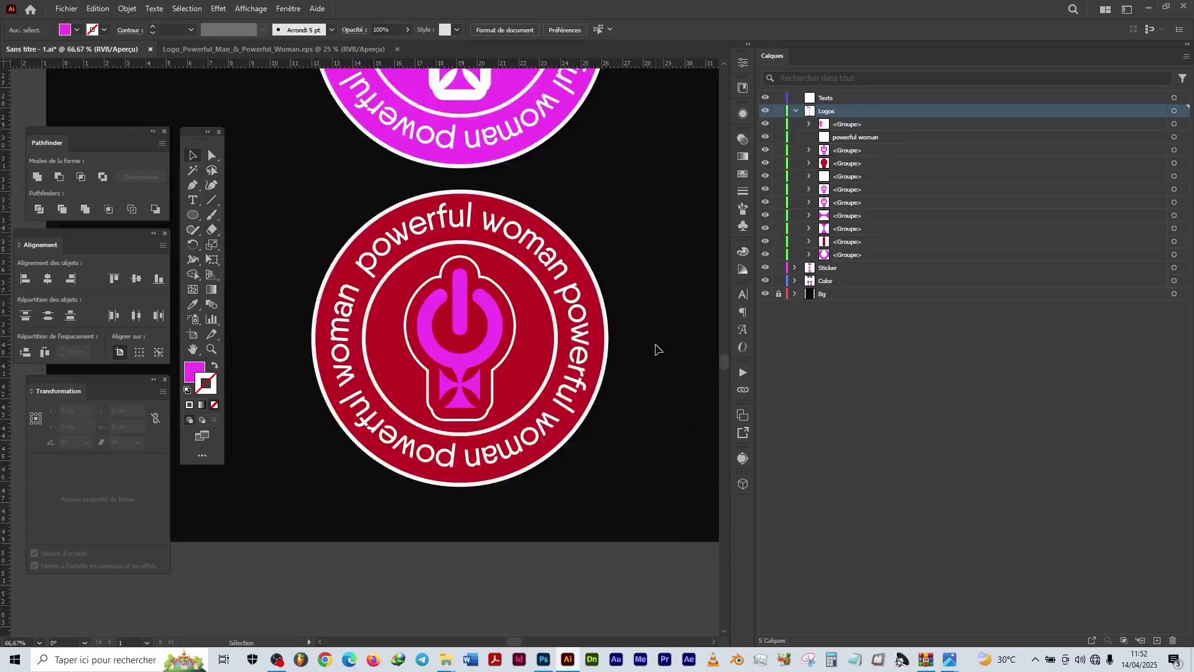
{"action": "scroll", "coordinate": [629, 453], "scroll_direction": "down", "scroll_amount": 2}
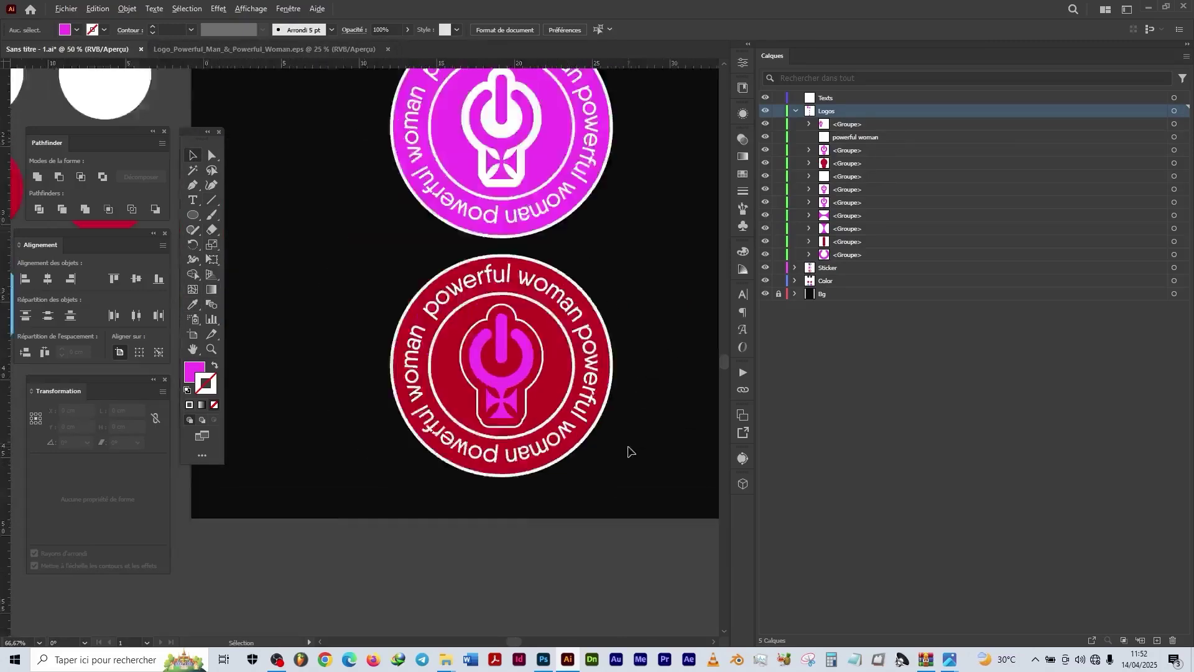
{"action": "scroll", "coordinate": [593, 489], "scroll_direction": "down", "scroll_amount": 1}
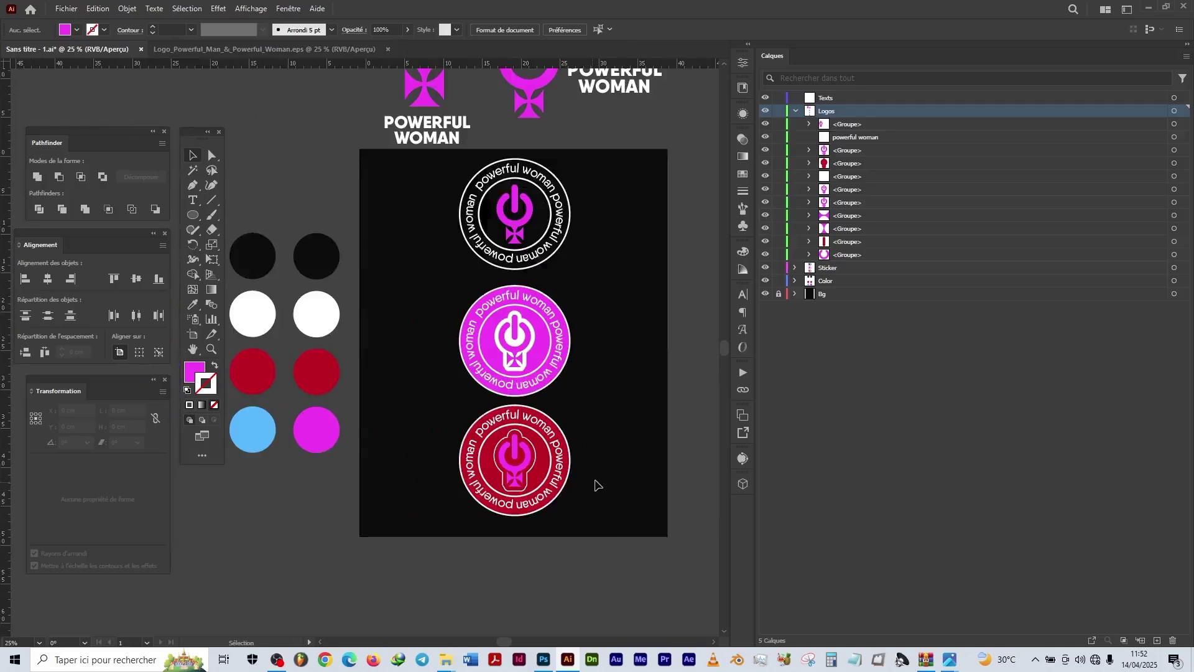
Step: Move the magenta and red stickers slightly up together, and nudge all three stickers slightly down on the artboard
{"action": "left_click_drag", "start_coordinate": [593, 536], "coordinate": [429, 302]}
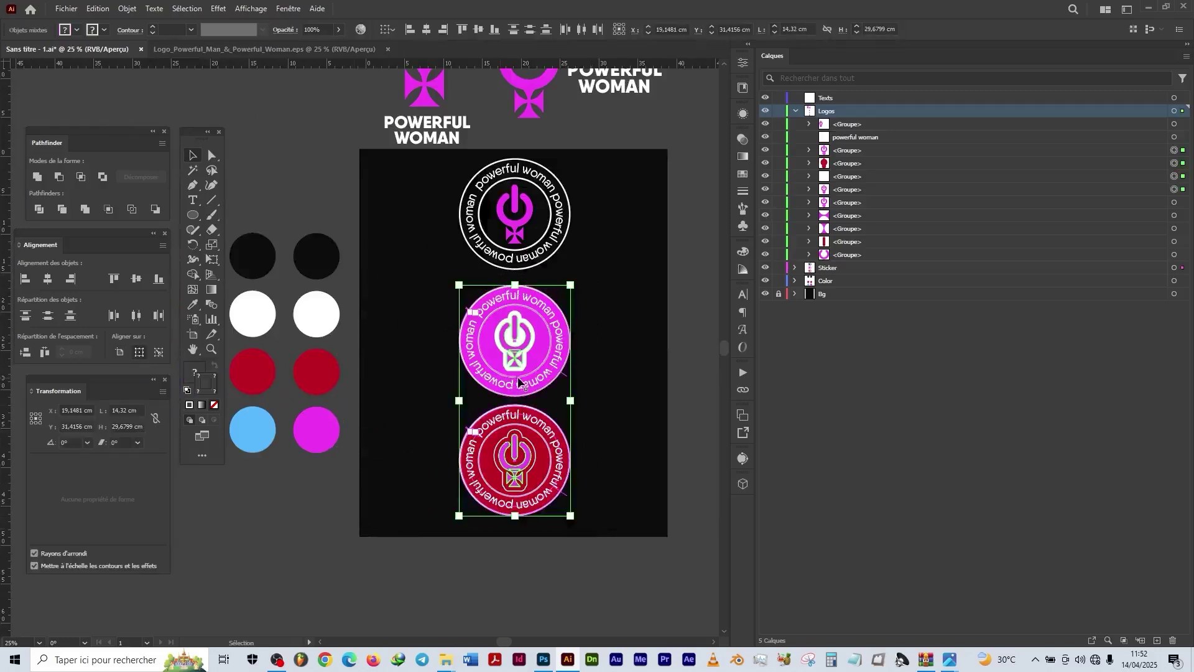
{"action": "left_click_drag", "start_coordinate": [520, 380], "coordinate": [517, 372]}
{"action": "left_click_drag", "start_coordinate": [628, 507], "coordinate": [448, 177]}
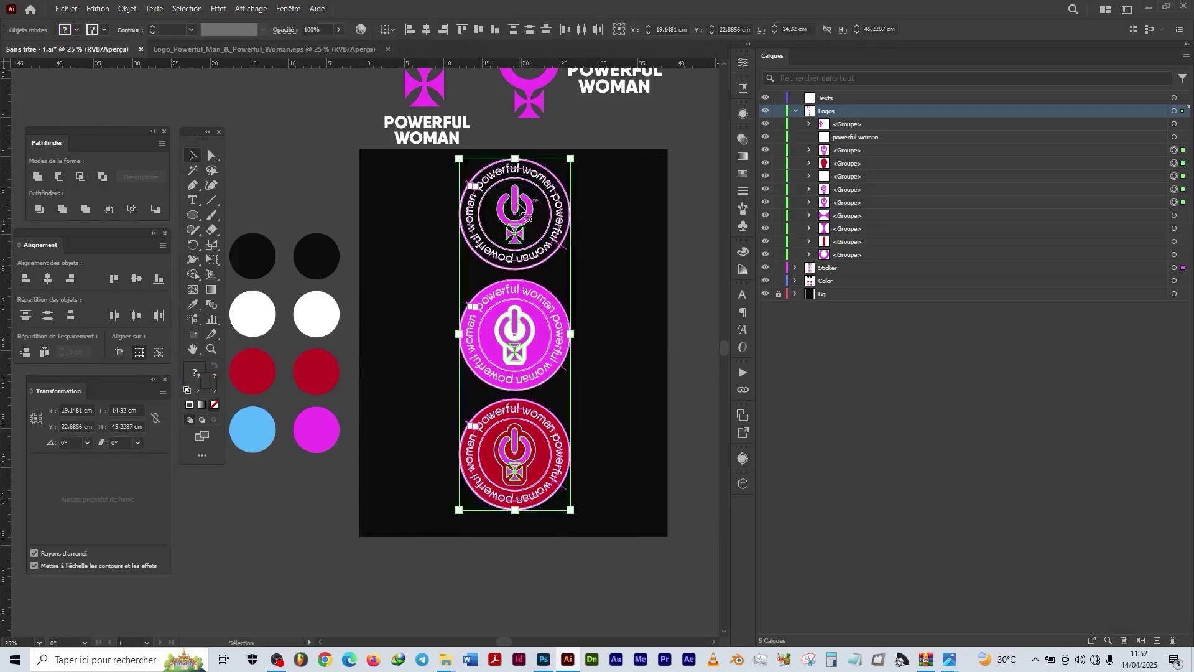
{"action": "left_click_drag", "start_coordinate": [520, 210], "coordinate": [519, 214]}
{"action": "left_click", "coordinate": [658, 326]}
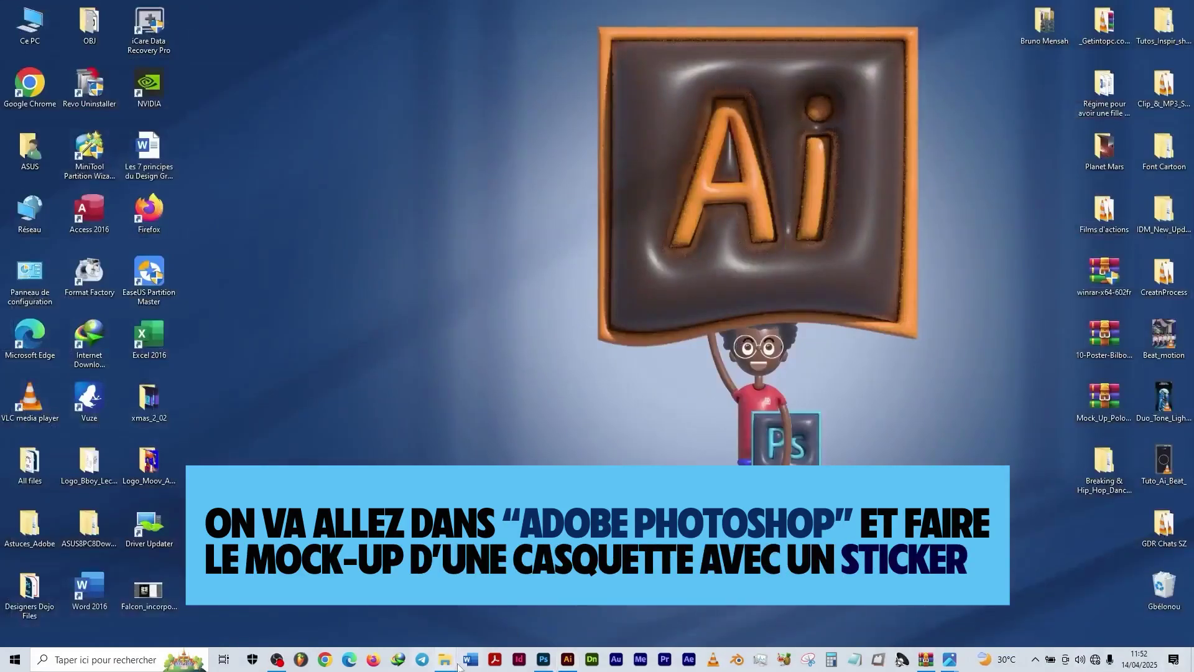
{"action": "mouse_move", "coordinate": [458, 666]}
{"action": "left_click", "coordinate": [445, 622]}
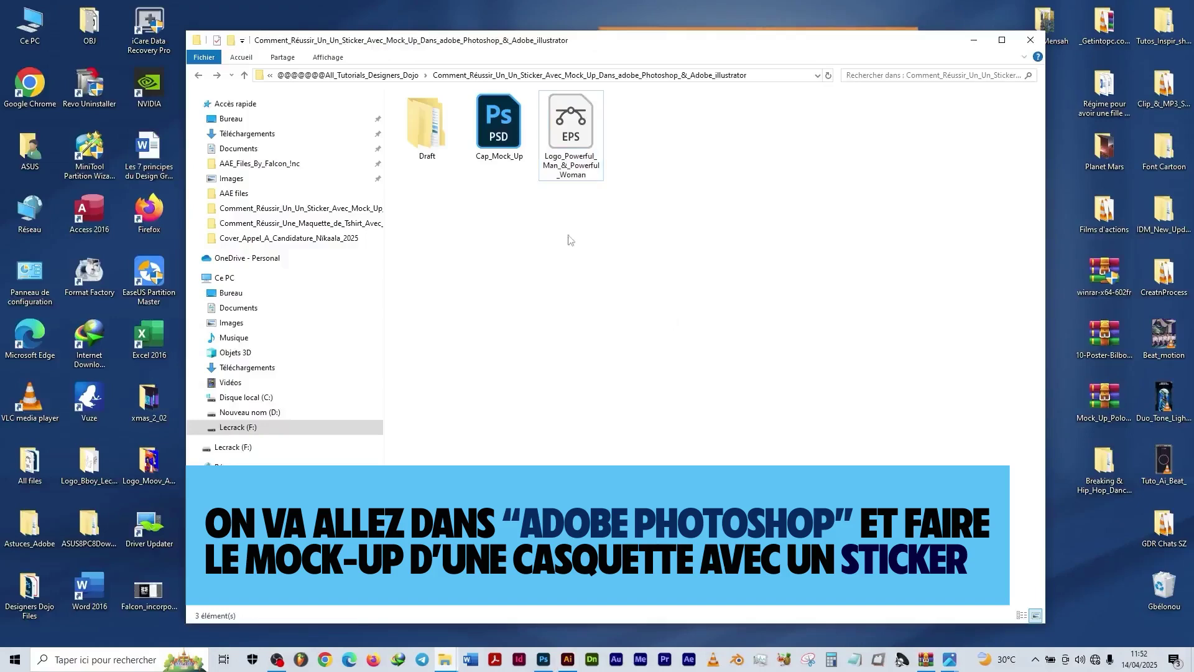
{"action": "left_click", "coordinate": [506, 124]}
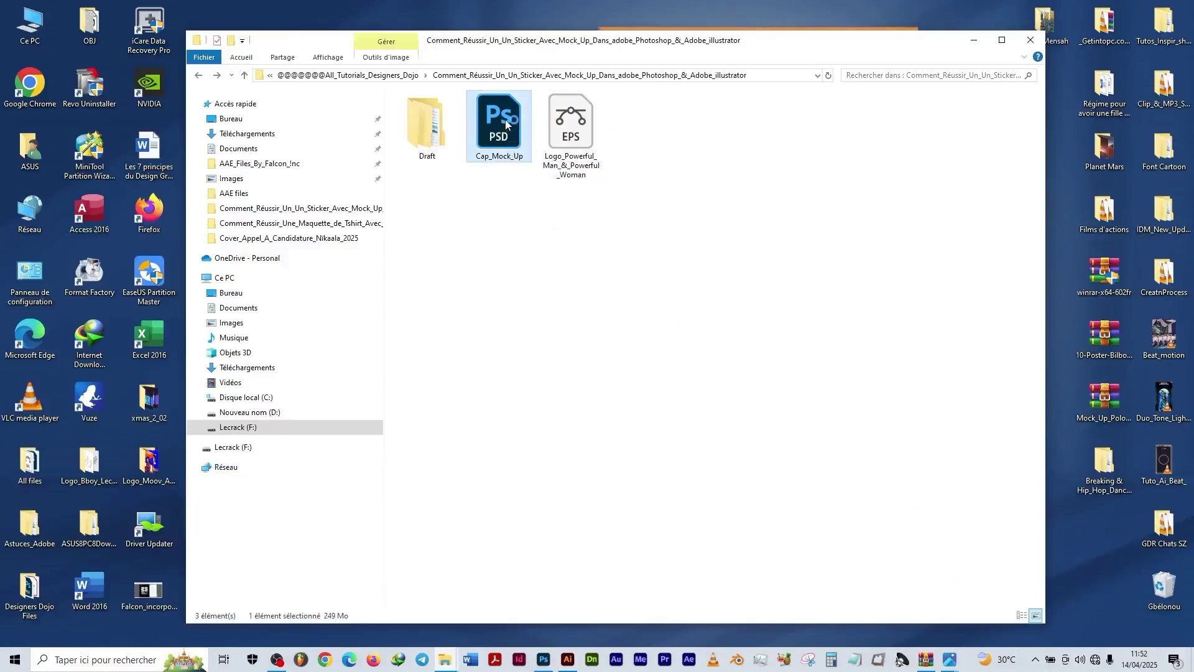
{"action": "double_click", "coordinate": [506, 123]}
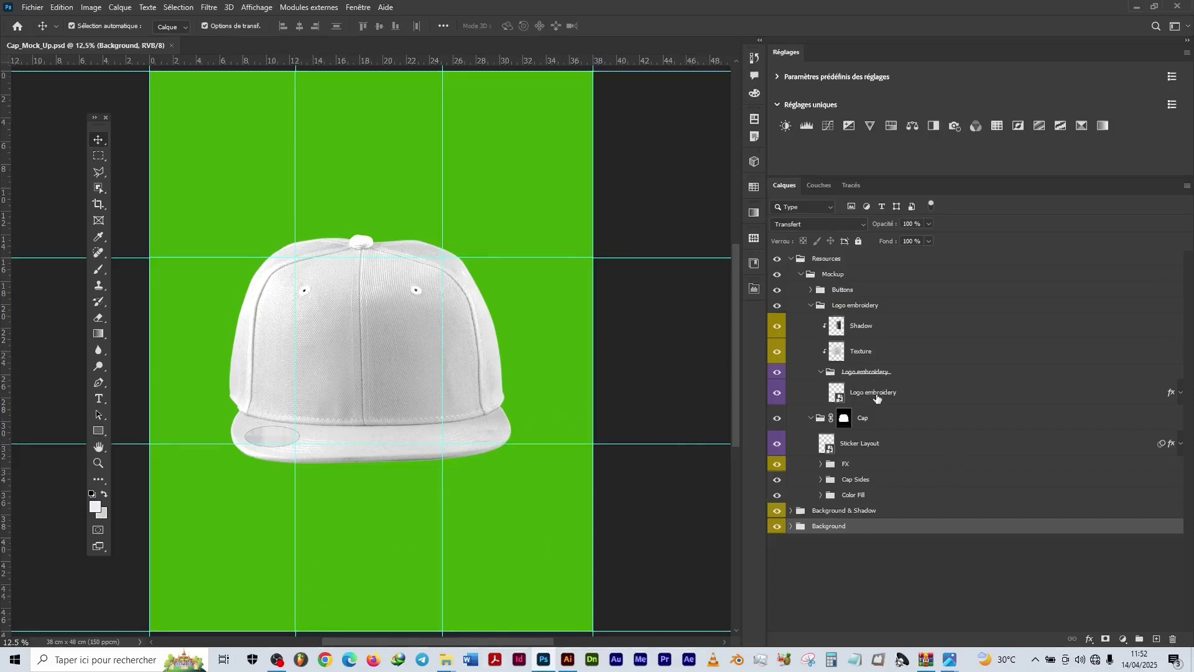
{"action": "left_click", "coordinate": [840, 398]}
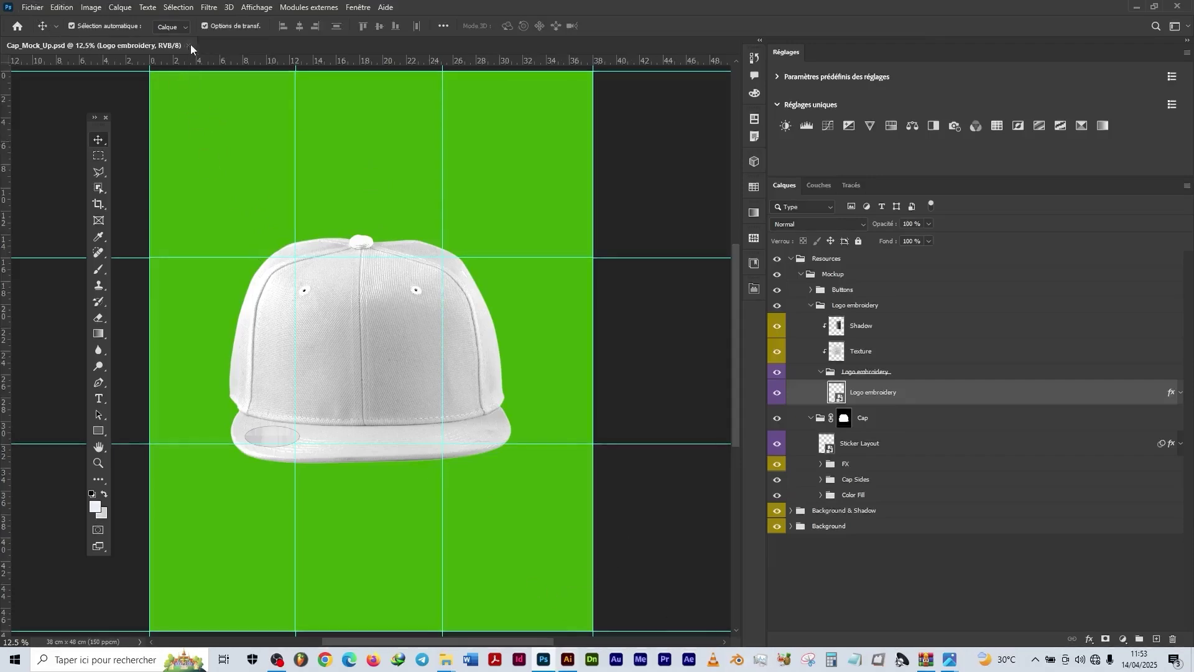
{"action": "left_click", "coordinate": [1180, 7]}
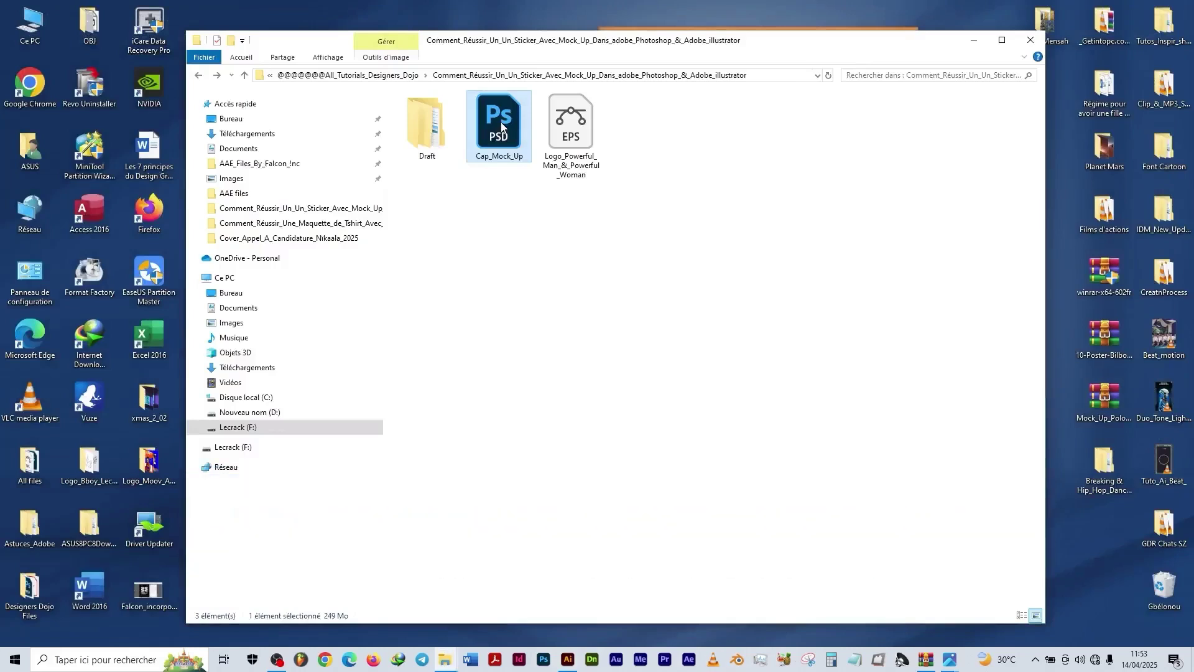
{"action": "left_click", "coordinate": [974, 40]}
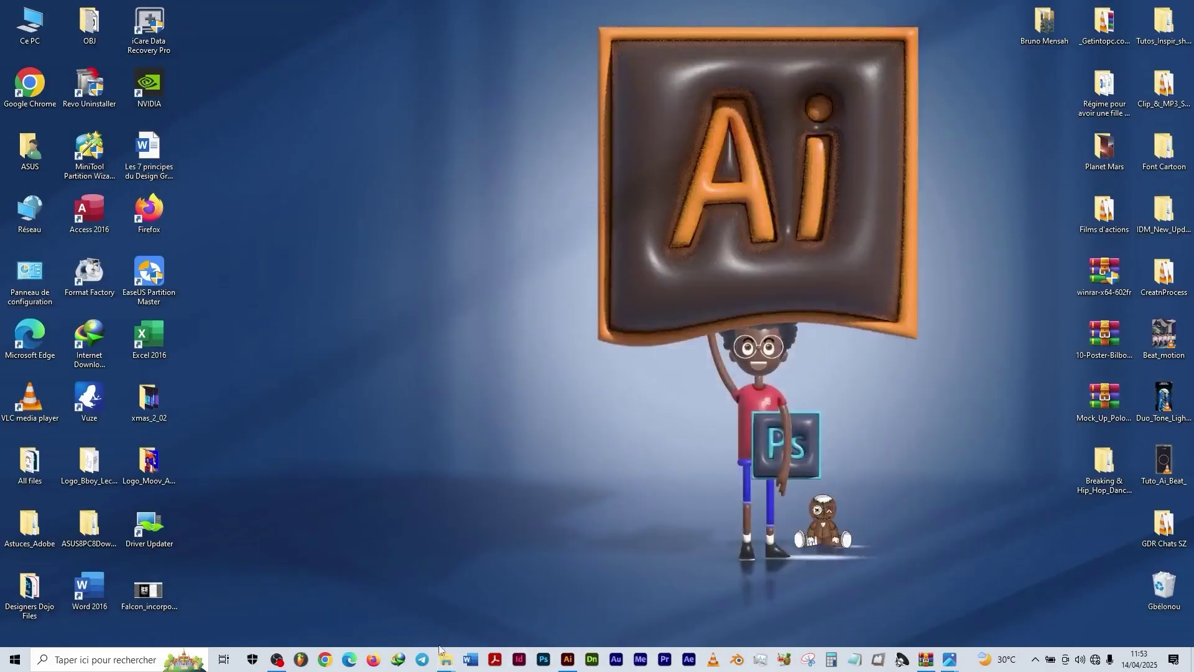
Step: Switch to Photoshop by opening Cap_Mock_Up from the project folder, and open the contents of the Logo embroidery smart object
{"action": "mouse_move", "coordinate": [443, 657]}
{"action": "left_click", "coordinate": [387, 591]}
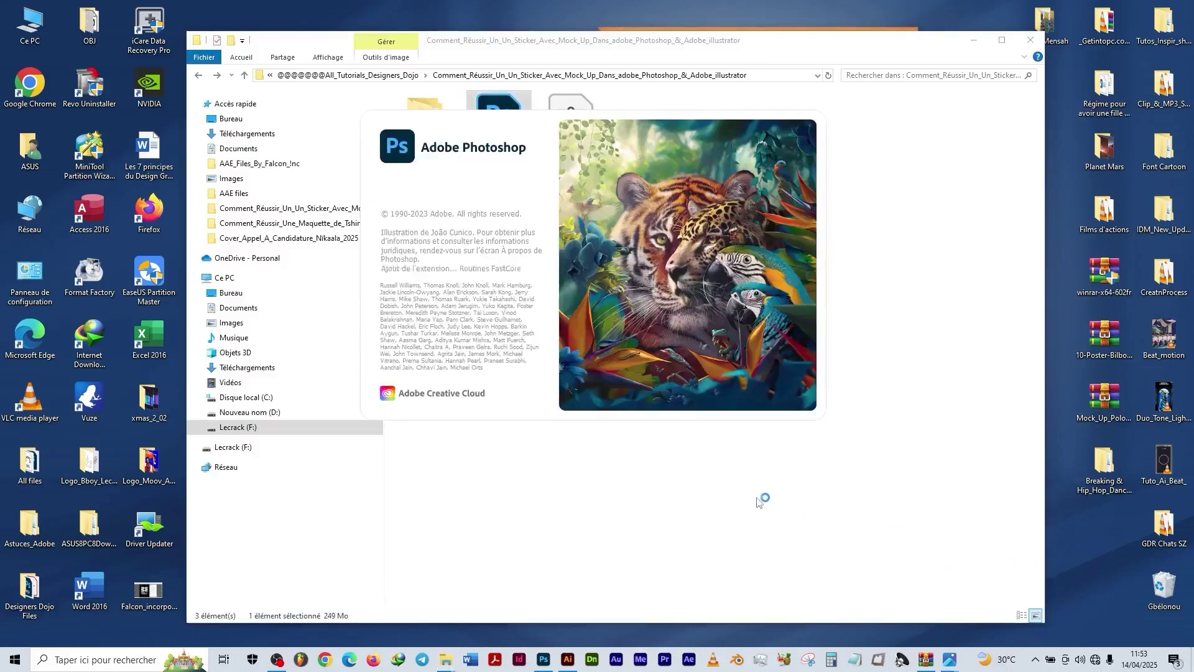
{"action": "left_click", "coordinate": [972, 41]}
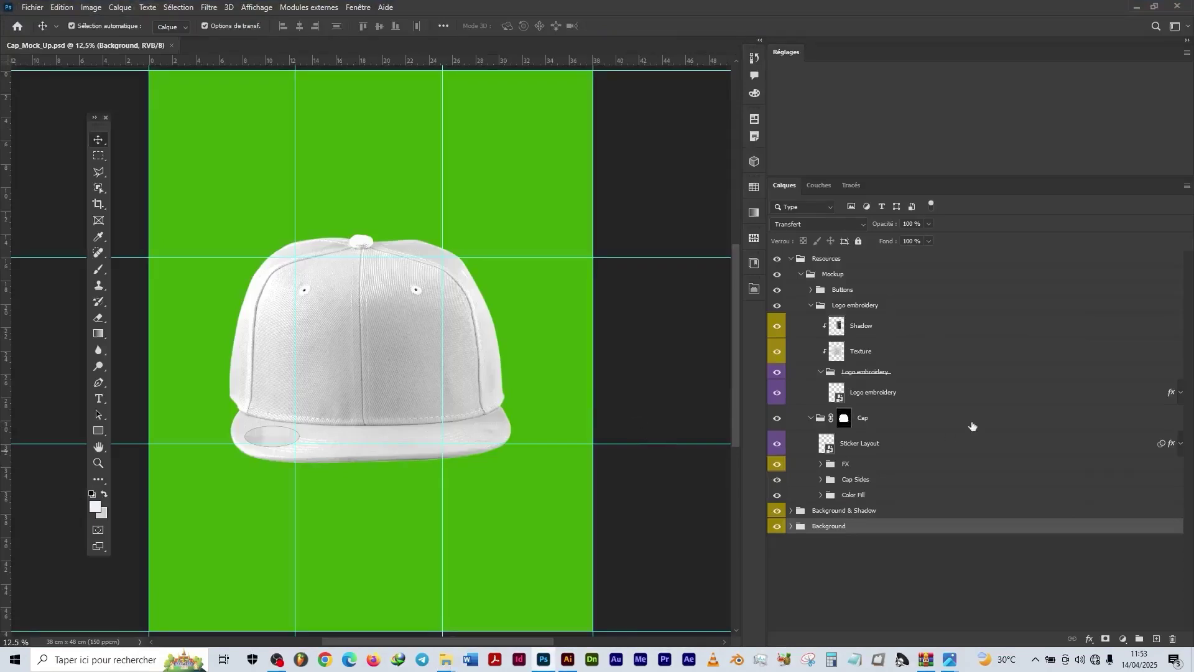
{"action": "double_click", "coordinate": [838, 397]}
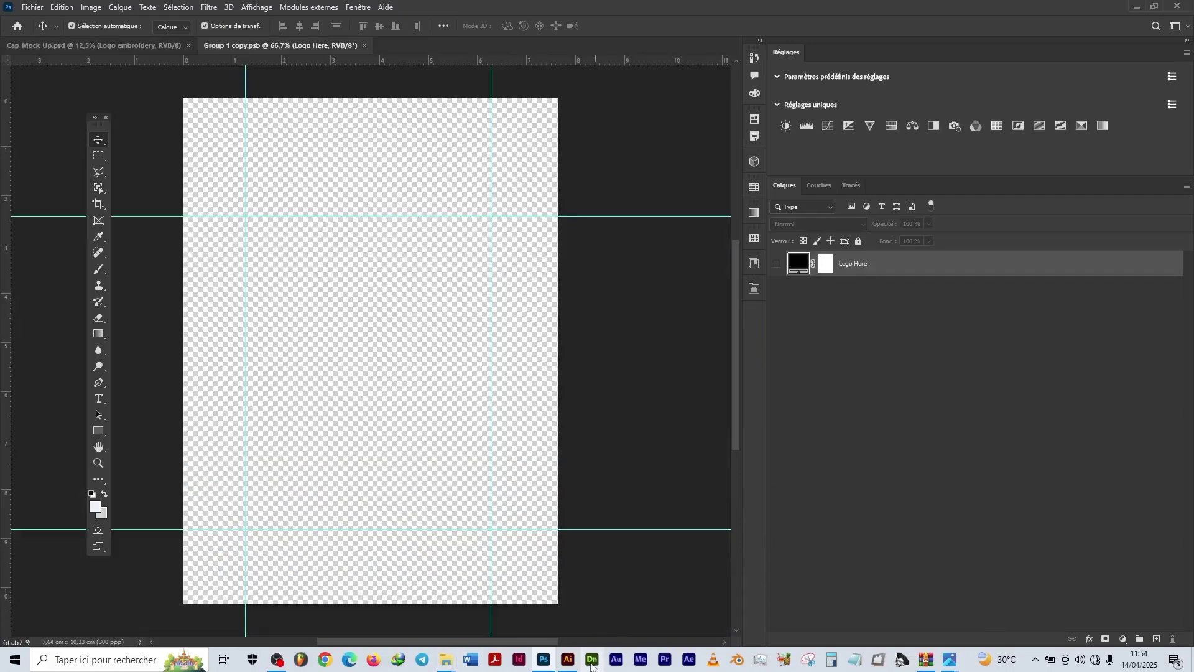
Step: Switch to Illustrator and recolour the POWERFUL WOMAN text under the large stacked logo black by sampling the artboard background
{"action": "left_click", "coordinate": [568, 661]}
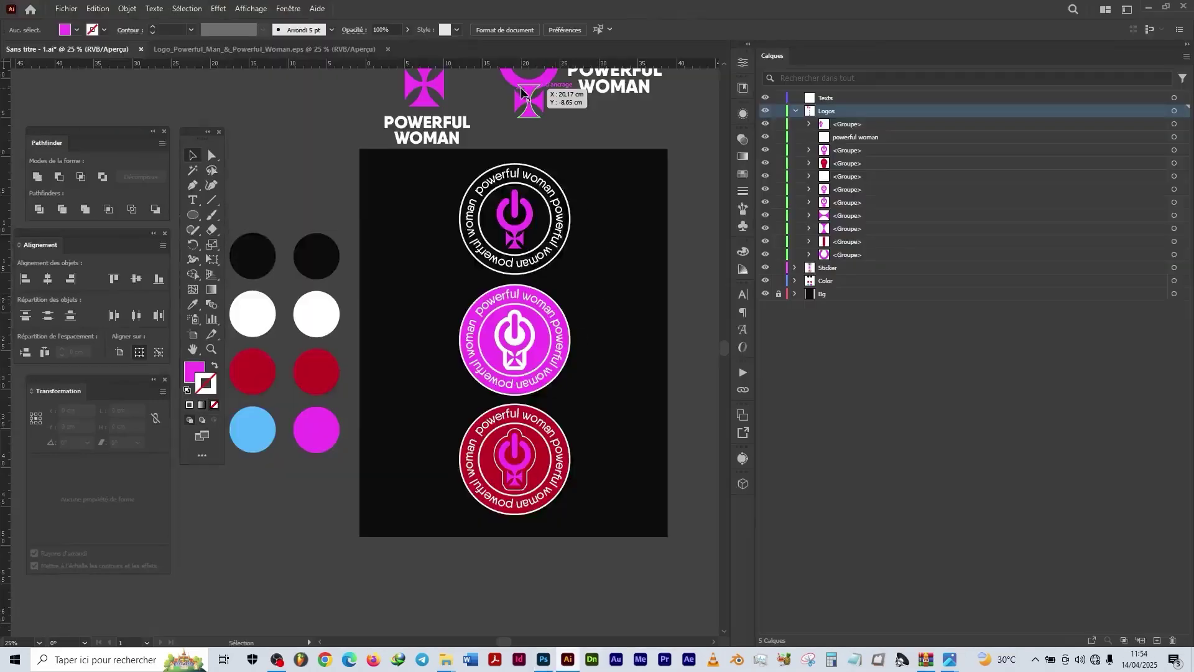
{"action": "scroll", "coordinate": [595, 227], "scroll_direction": "up", "scroll_amount": 5}
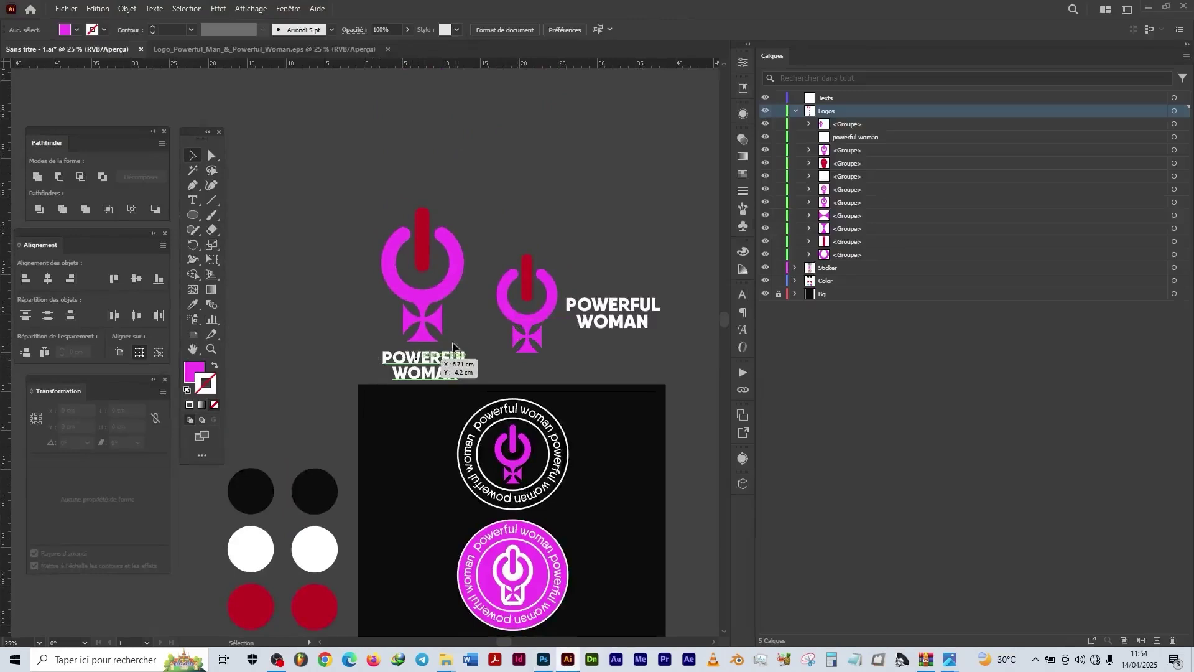
{"action": "scroll", "coordinate": [427, 278], "scroll_direction": "up", "scroll_amount": 2}
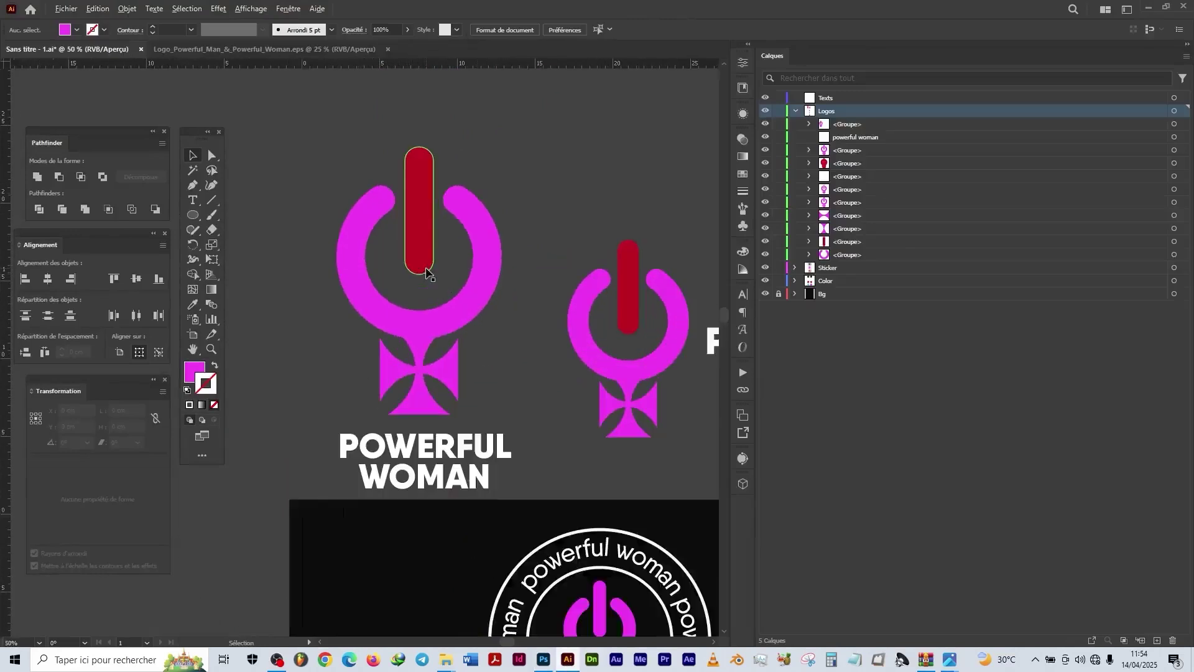
{"action": "left_click", "coordinate": [423, 449]}
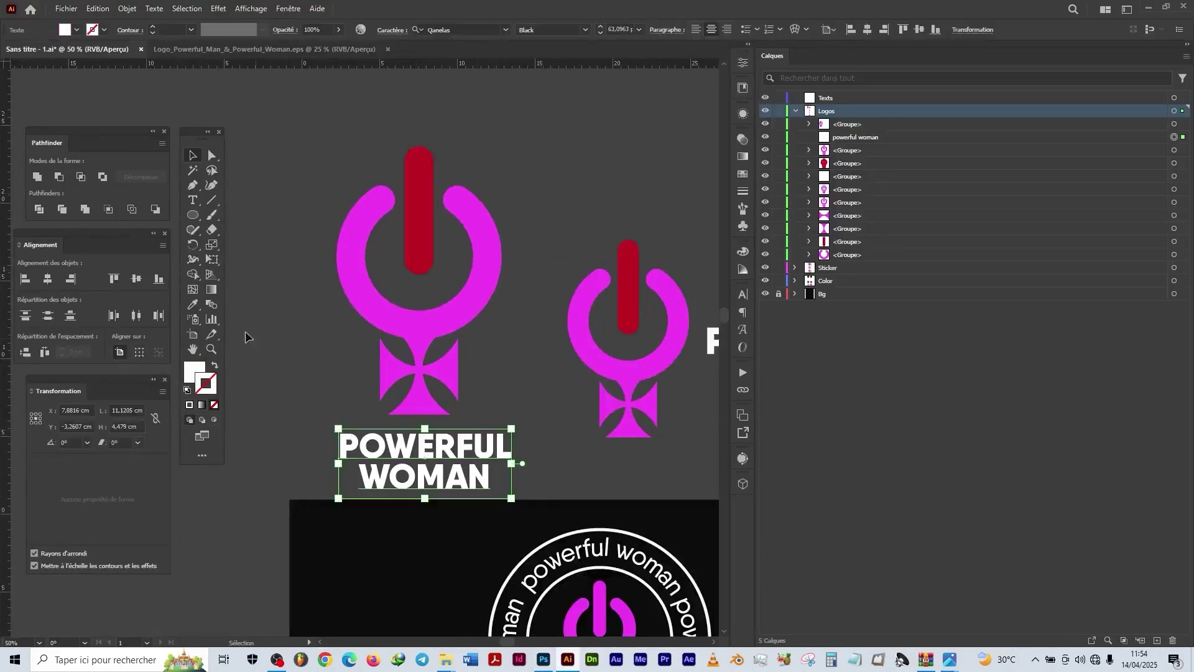
{"action": "left_click", "coordinate": [193, 304]}
{"action": "left_click", "coordinate": [408, 573]}
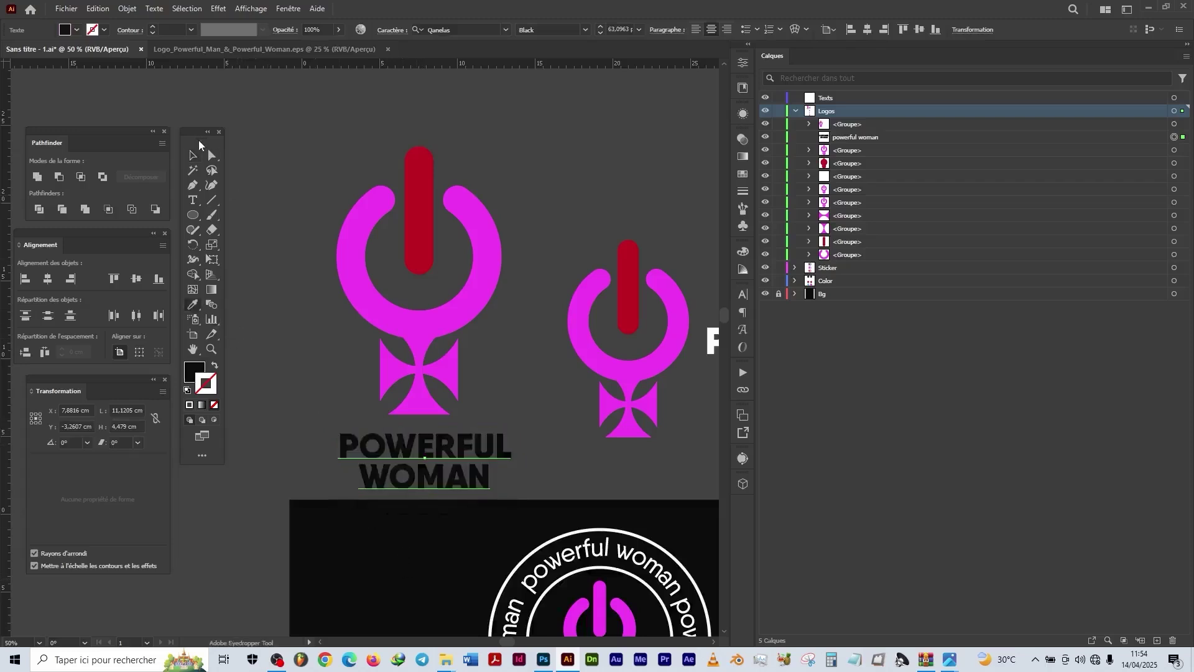
Step: Transfer the complete stacked logo with its black text from Illustrator into the embroidery smart object in Photoshop
{"action": "left_click", "coordinate": [192, 158]}
{"action": "left_click_drag", "start_coordinate": [325, 140], "coordinate": [506, 492]}
{"action": "left_click_drag", "start_coordinate": [464, 329], "coordinate": [596, 663]}
{"action": "left_click", "coordinate": [543, 659]}
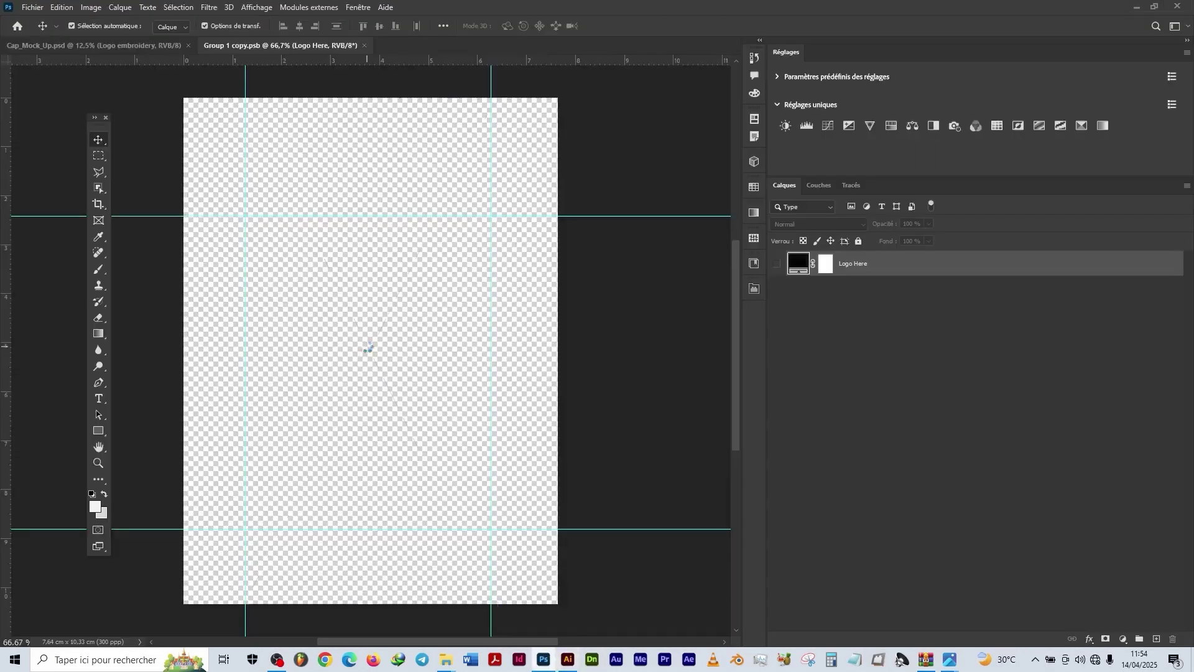
{"action": "left_click_drag", "start_coordinate": [366, 94], "coordinate": [366, 265]}
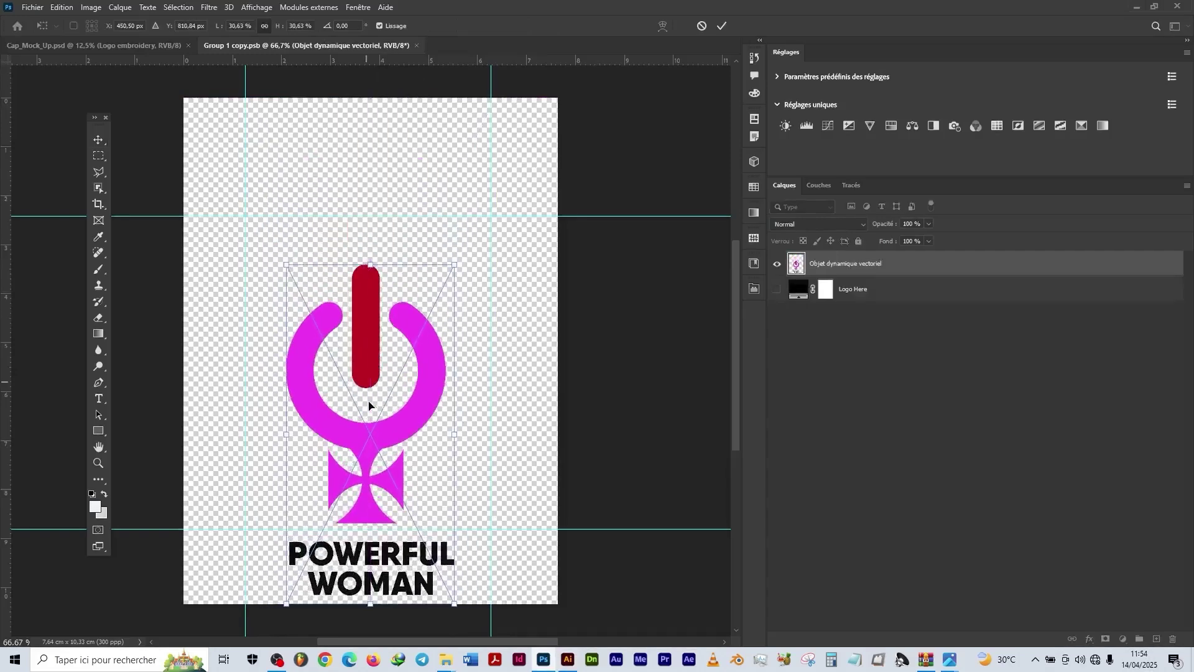
Step: Fit the placed logo between the horizontal guides at about 29.13% scale, and save the smart object to update the cap mock-up
{"action": "left_click_drag", "start_coordinate": [369, 421], "coordinate": [364, 357]}
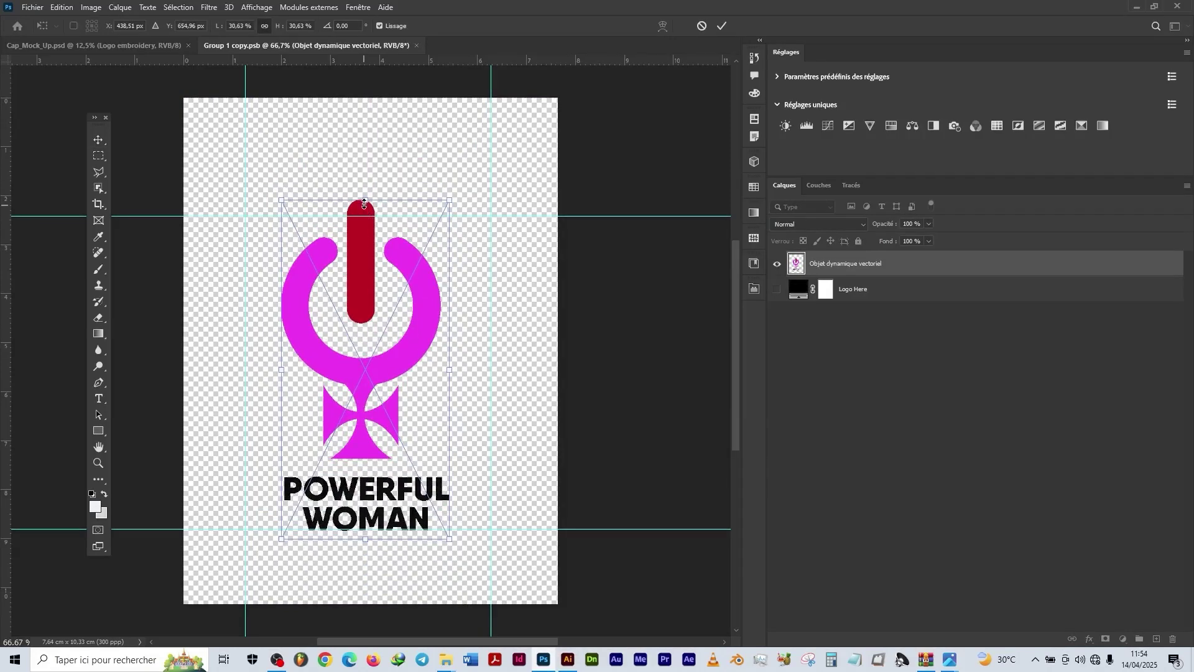
{"action": "left_click_drag", "start_coordinate": [365, 200], "coordinate": [362, 222]}
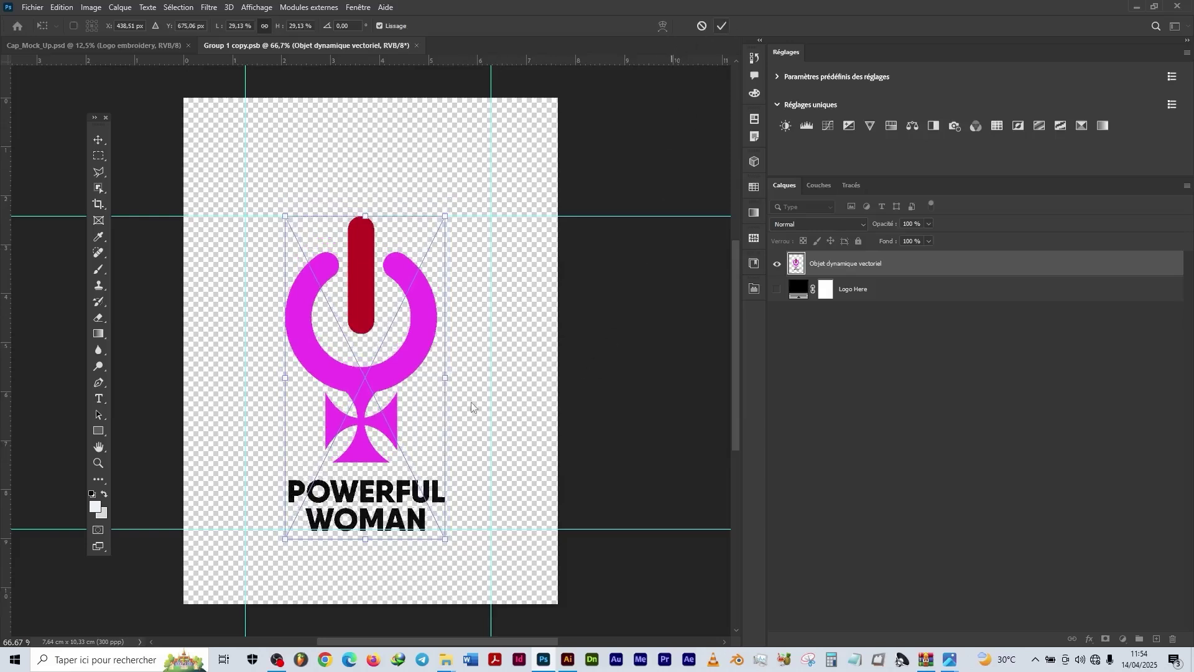
{"action": "key", "text": "Return"}
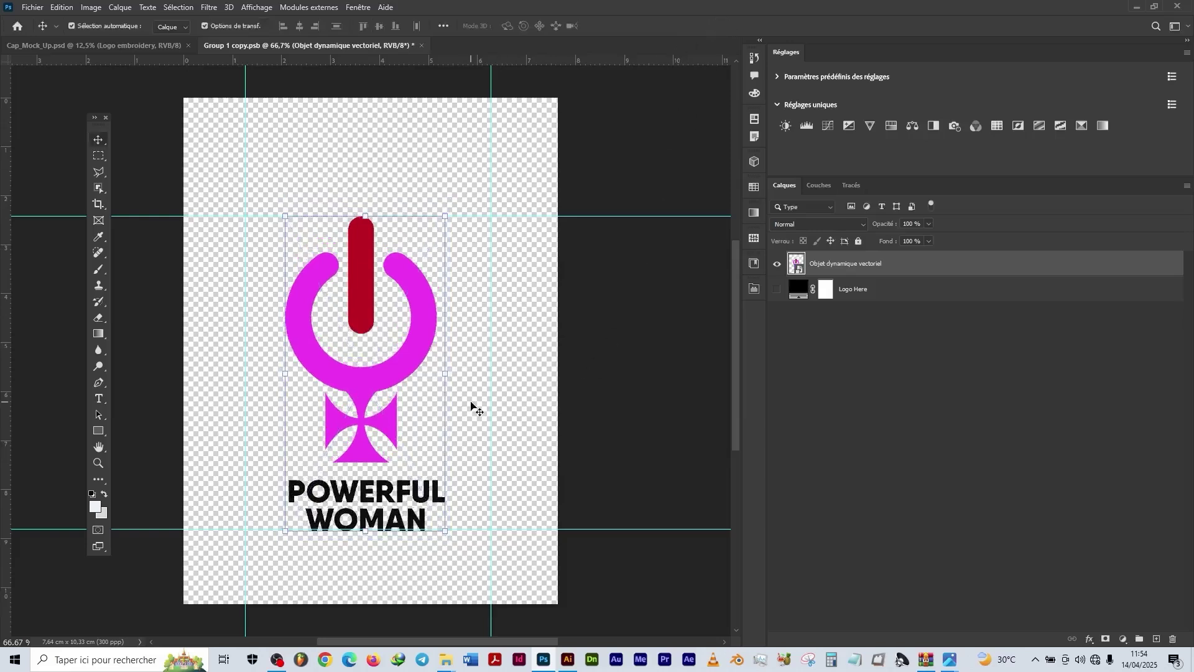
{"action": "key", "text": "ctrl+s"}
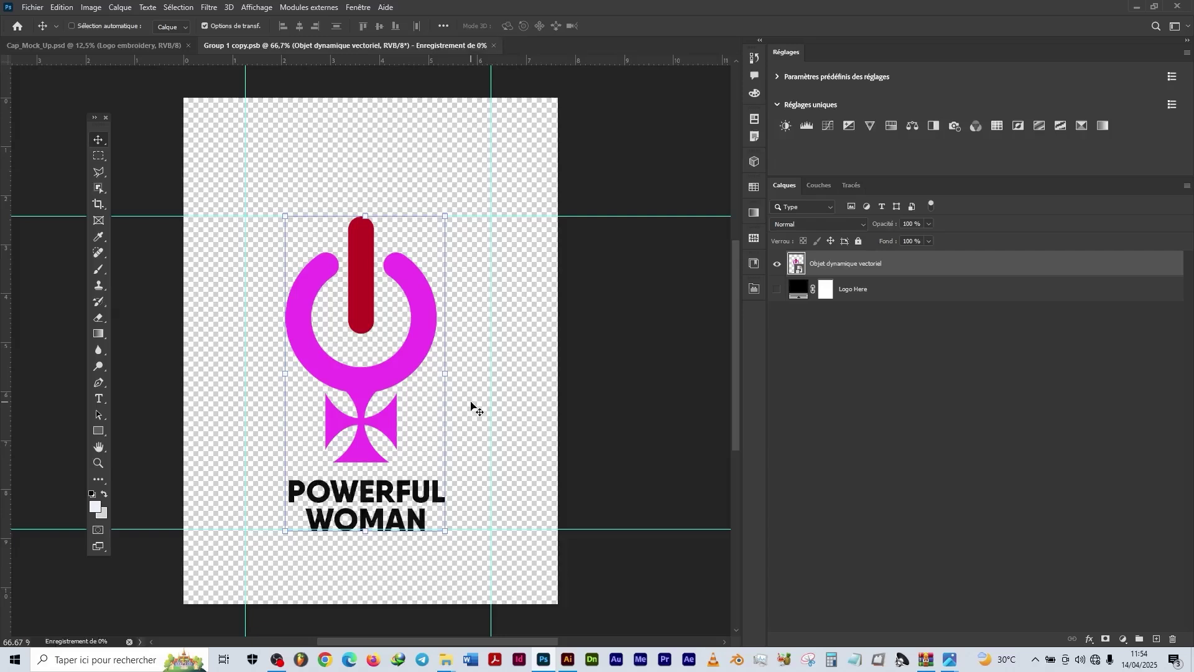
{"action": "left_click", "coordinate": [150, 46]}
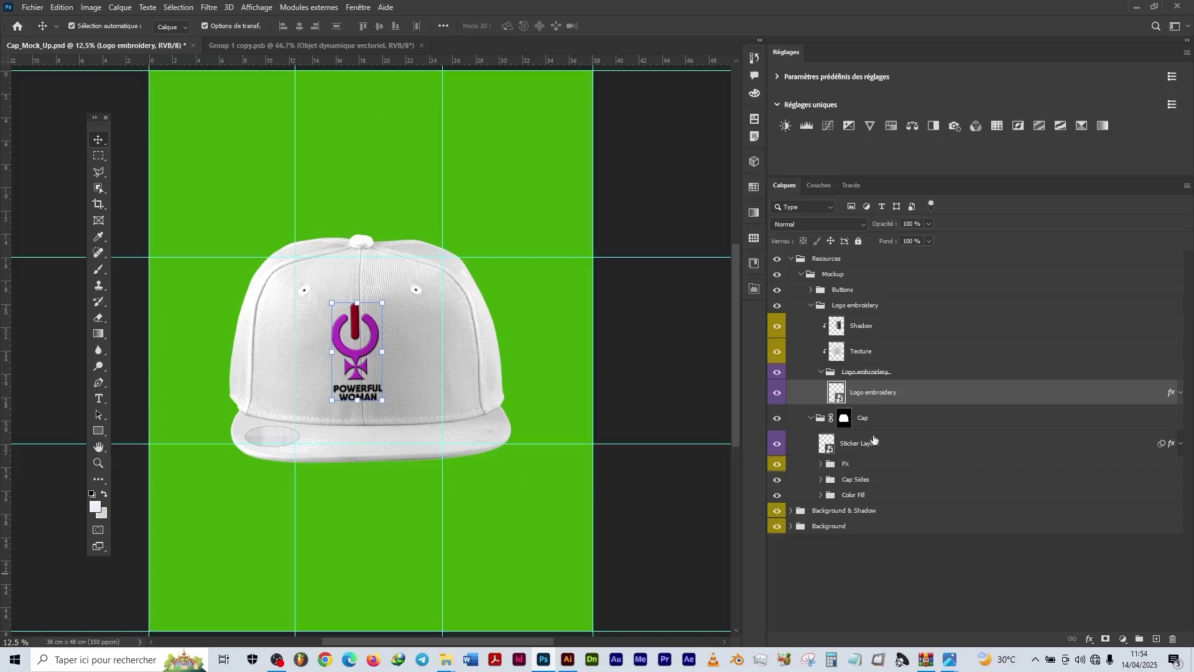
Step: Open the Sticker Layout smart object and transfer the complete red round sticker from Illustrator into it
{"action": "double_click", "coordinate": [829, 446]}
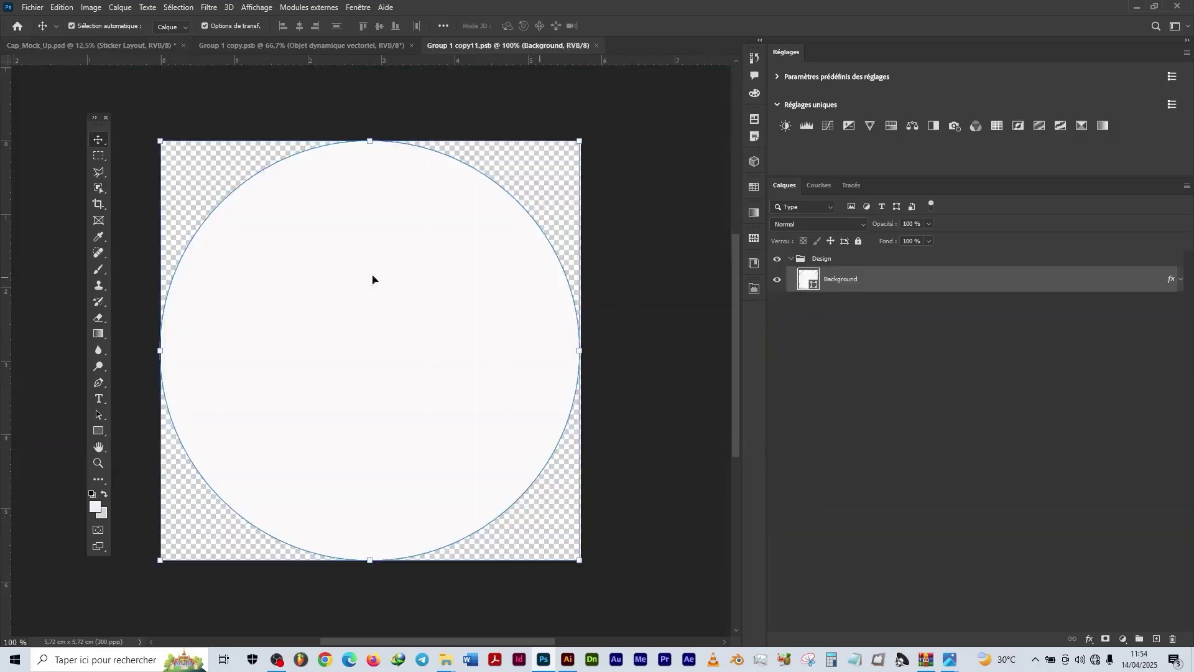
{"action": "left_click", "coordinate": [573, 664]}
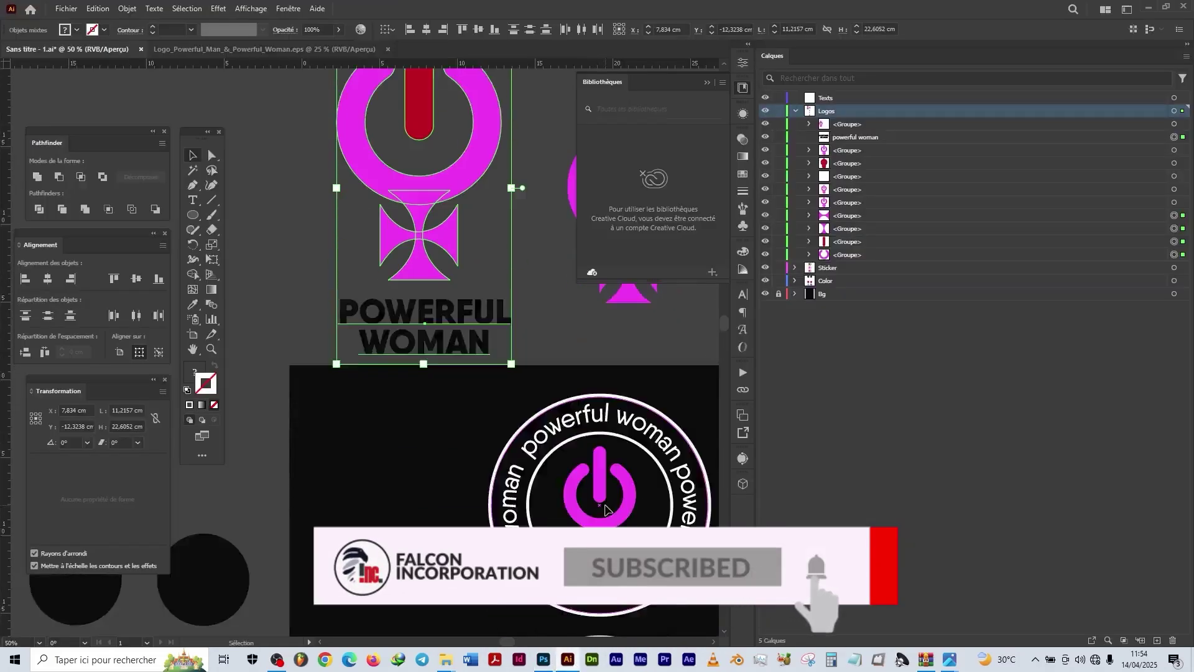
{"action": "scroll", "coordinate": [607, 509], "scroll_direction": "down", "scroll_amount": 3}
{"action": "scroll", "coordinate": [347, 487], "scroll_direction": "up", "scroll_amount": 3}
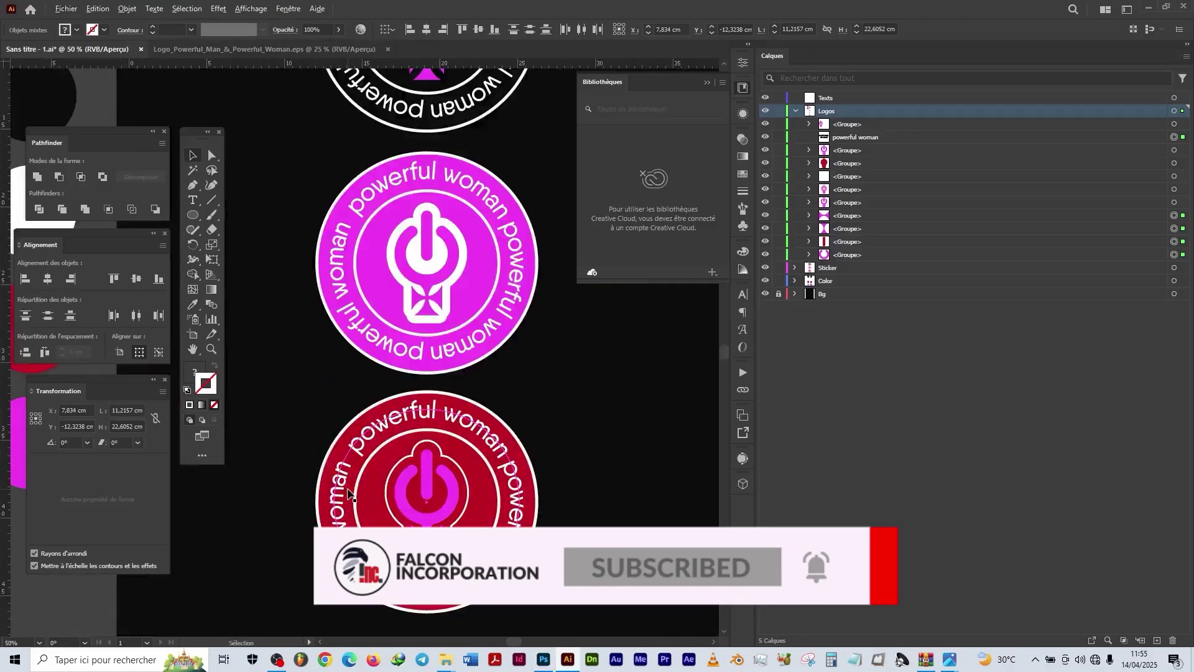
{"action": "scroll", "coordinate": [352, 469], "scroll_direction": "down", "scroll_amount": 1}
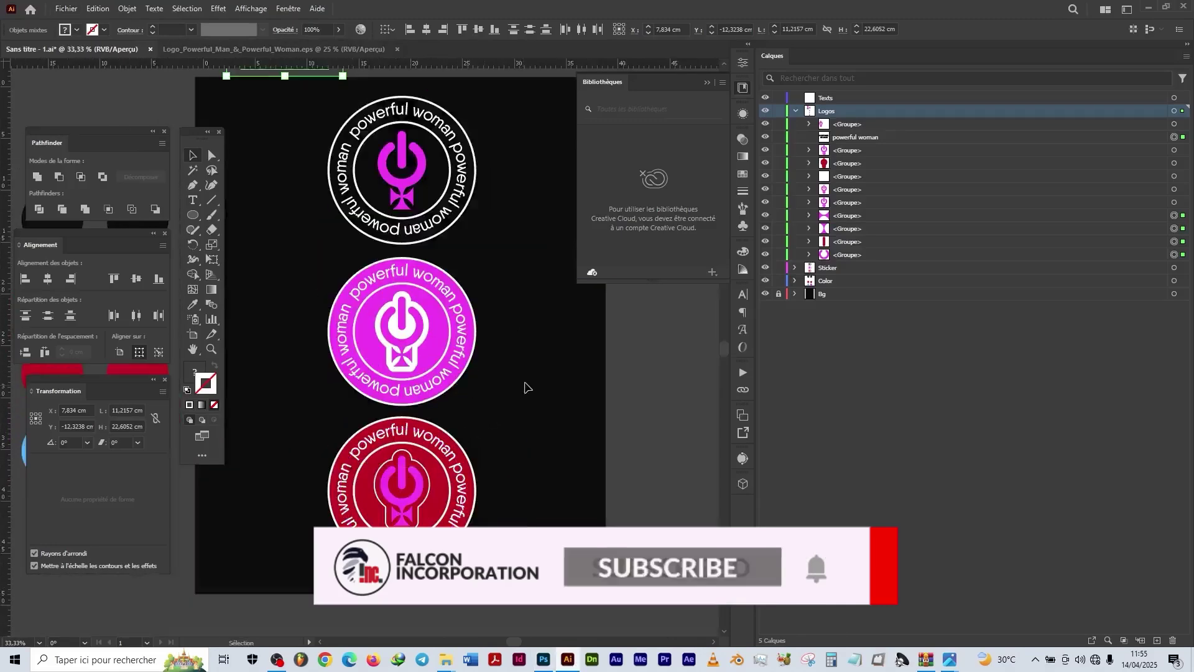
{"action": "left_click", "coordinate": [526, 326]}
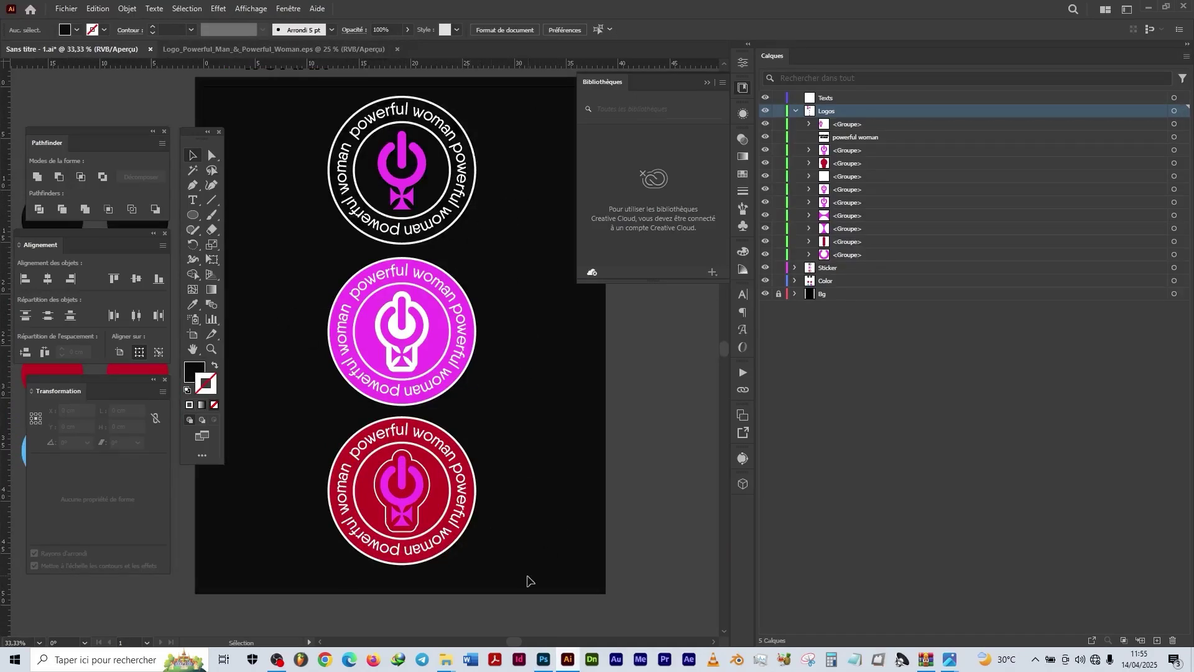
{"action": "left_click_drag", "start_coordinate": [528, 579], "coordinate": [277, 471]}
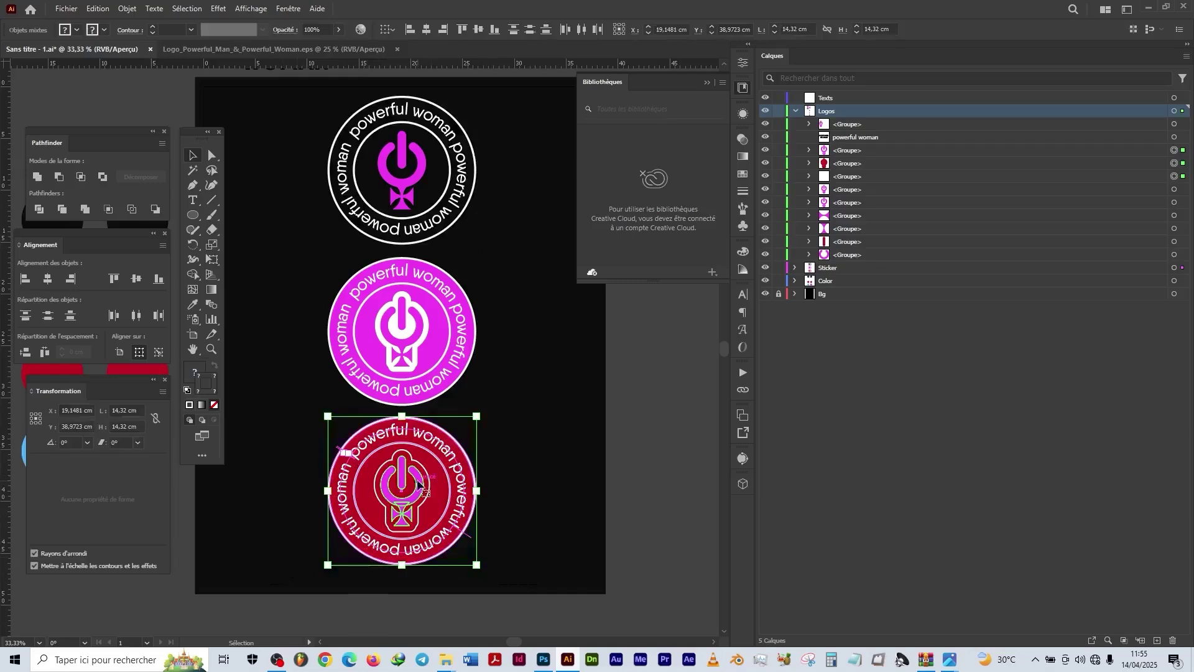
{"action": "left_click_drag", "start_coordinate": [405, 477], "coordinate": [437, 367]}
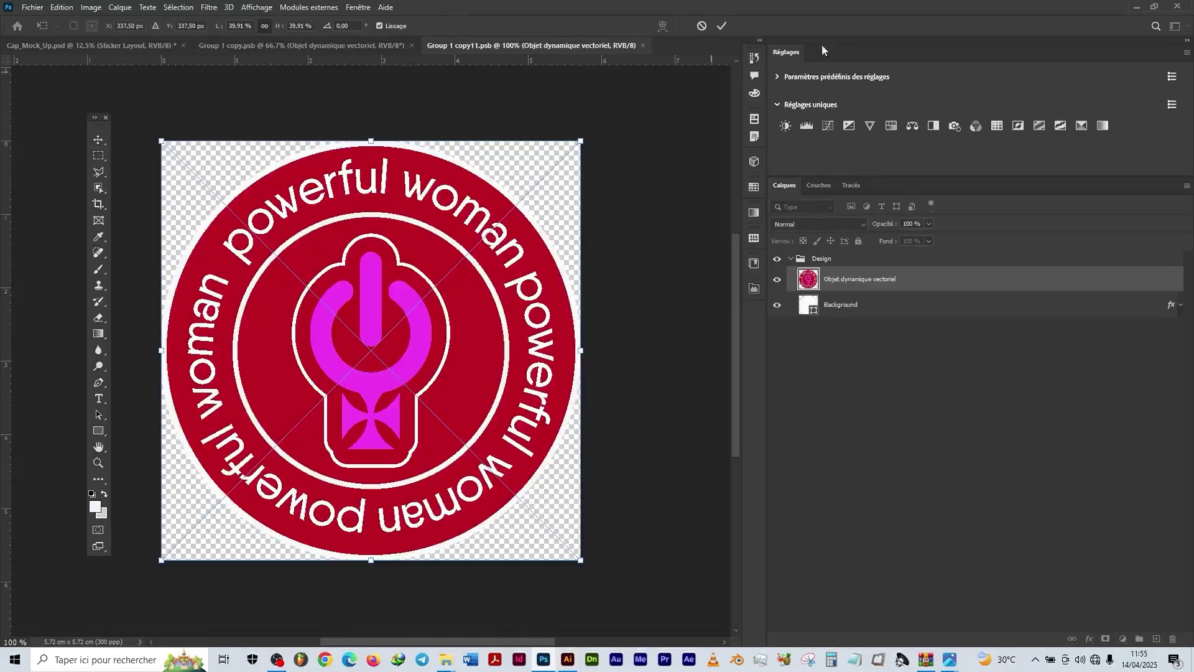
Step: Commit the placed red sticker, hide the white Background layer beneath it, and save the smart object to update the cap mock-up
{"action": "left_click", "coordinate": [722, 27]}
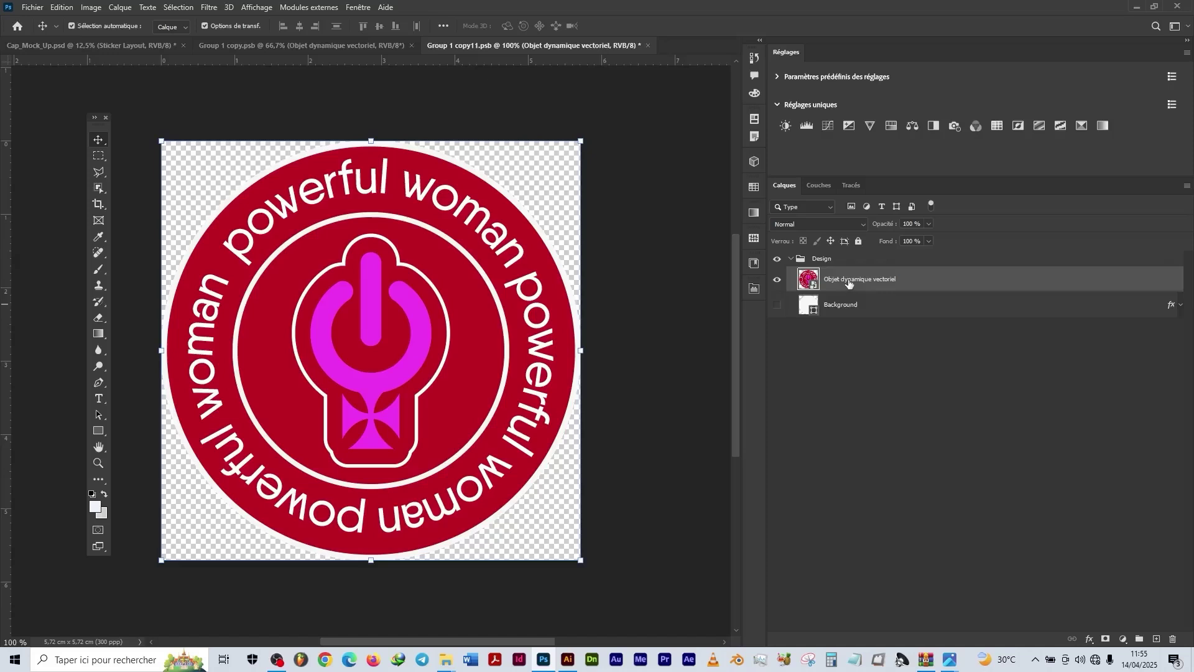
{"action": "key", "text": "ctrl+s"}
{"action": "left_click", "coordinate": [139, 48]}
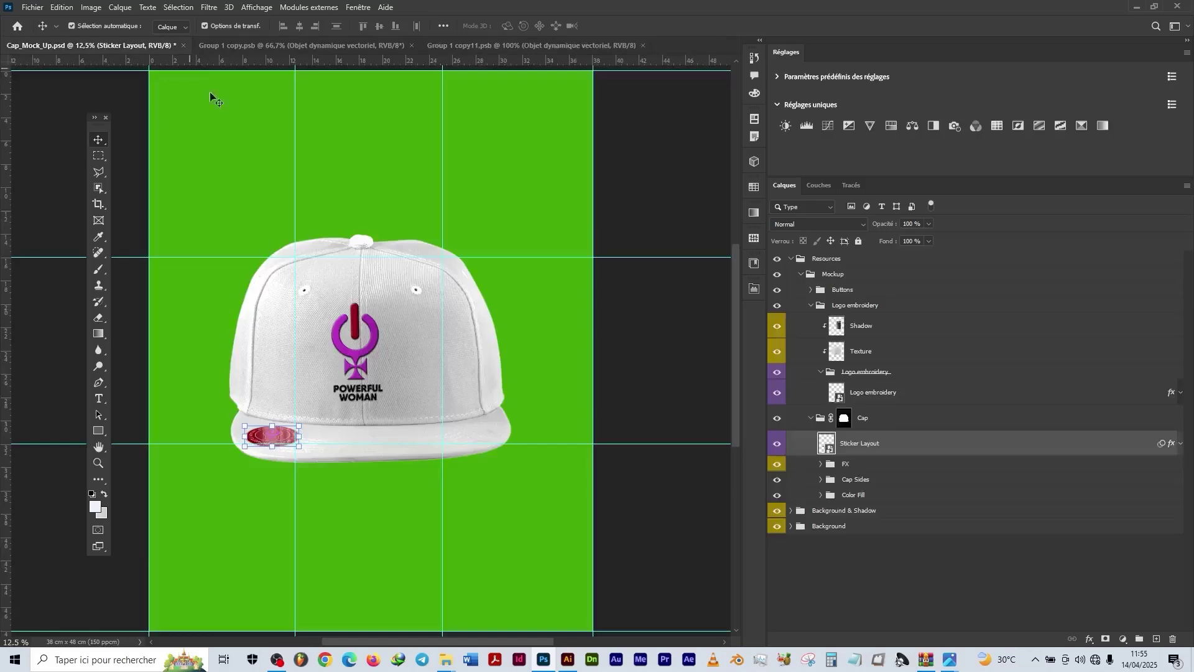
Step: Examine the red sticker on the cap's brim up close and check how the whole cap looks
{"action": "scroll", "coordinate": [341, 476], "scroll_direction": "up", "scroll_amount": 10}
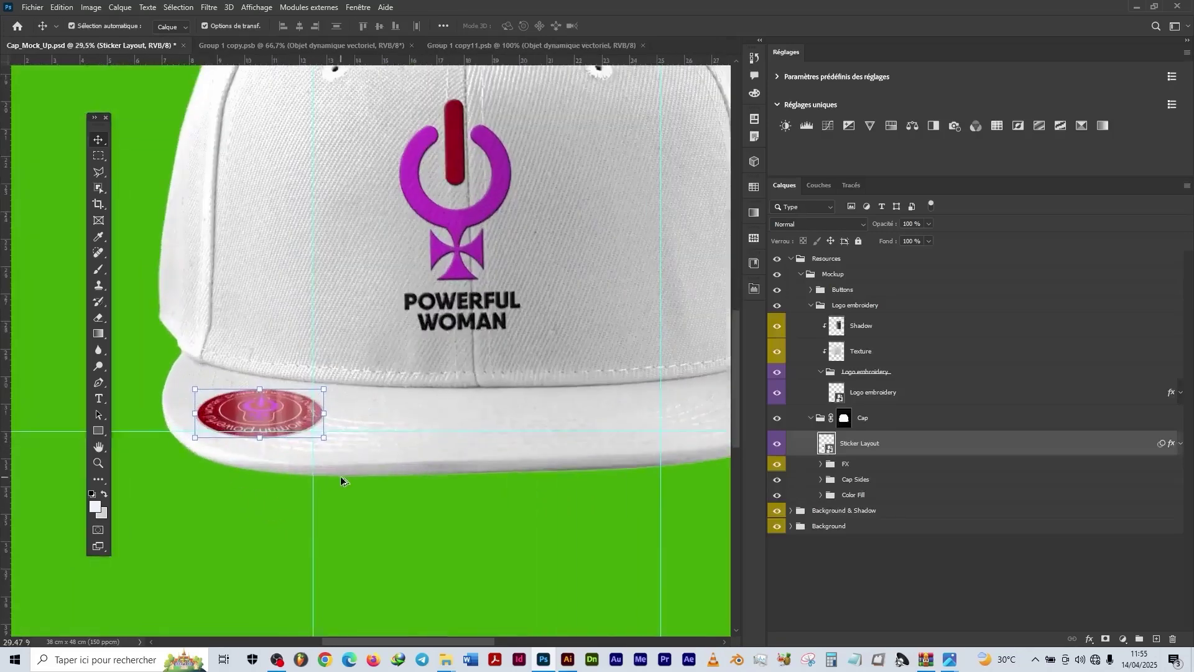
{"action": "left_click_drag", "start_coordinate": [339, 440], "coordinate": [517, 547]}
{"action": "scroll", "coordinate": [331, 463], "scroll_direction": "up", "scroll_amount": 2}
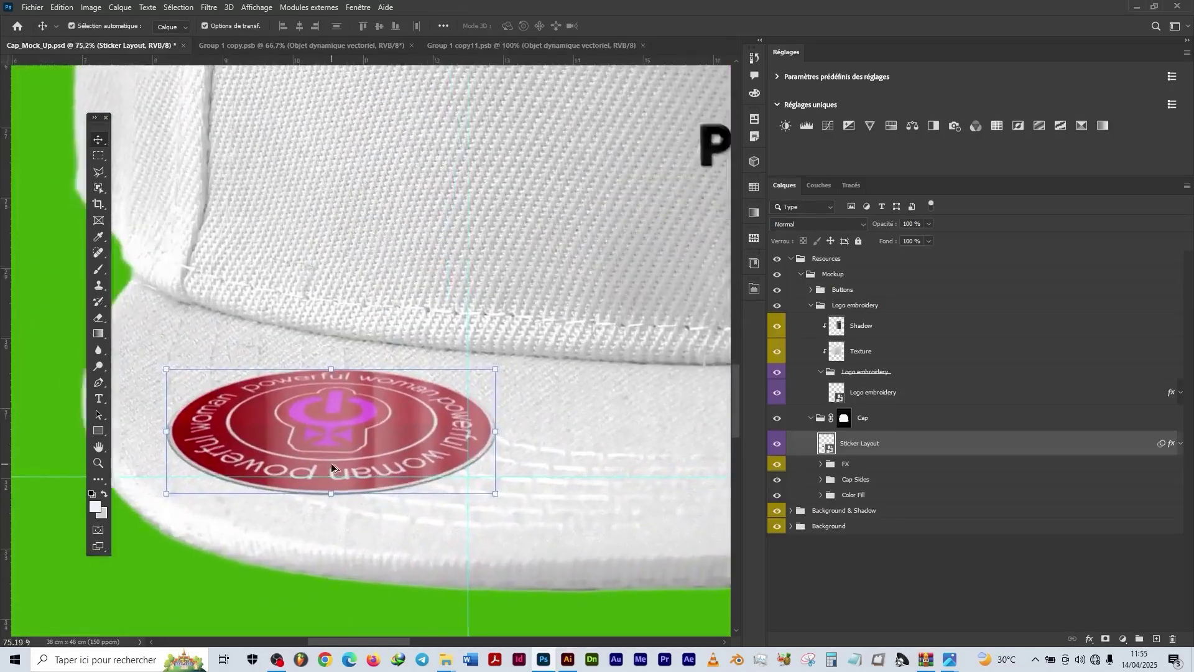
{"action": "scroll", "coordinate": [331, 463], "scroll_direction": "down", "scroll_amount": 1}
{"action": "scroll", "coordinate": [331, 463], "scroll_direction": "down", "scroll_amount": 6}
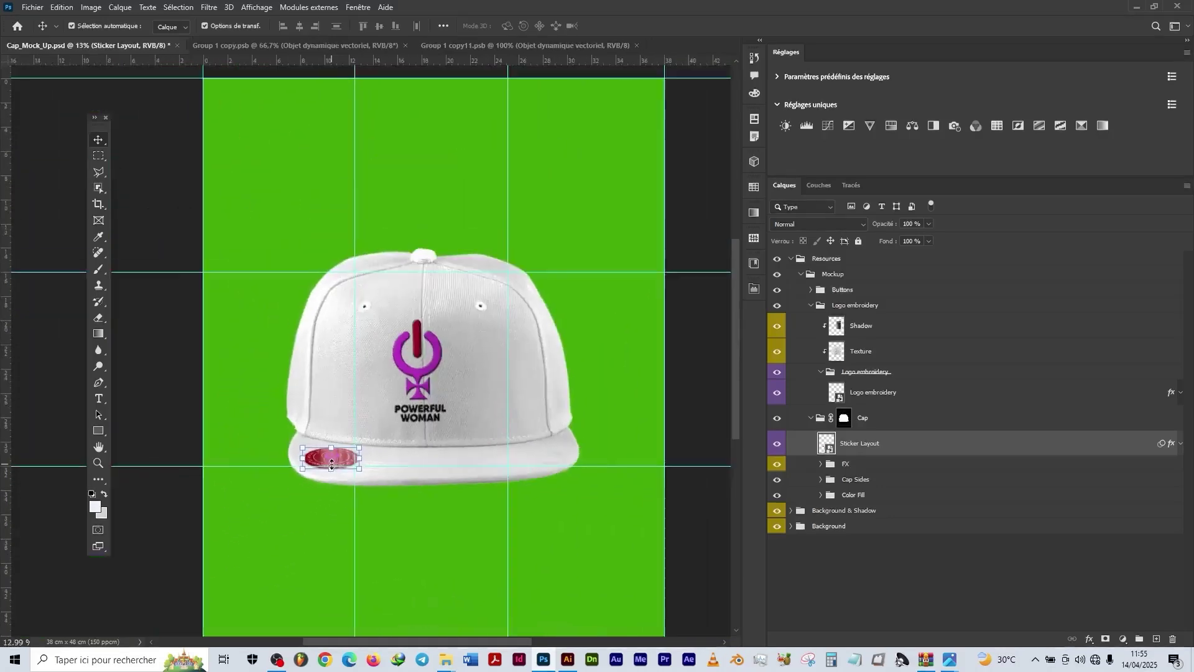
Step: Change the colour of the Background fill layer inside the Background group to black (000000)
{"action": "scroll", "coordinate": [456, 445], "scroll_direction": "down", "scroll_amount": 1}
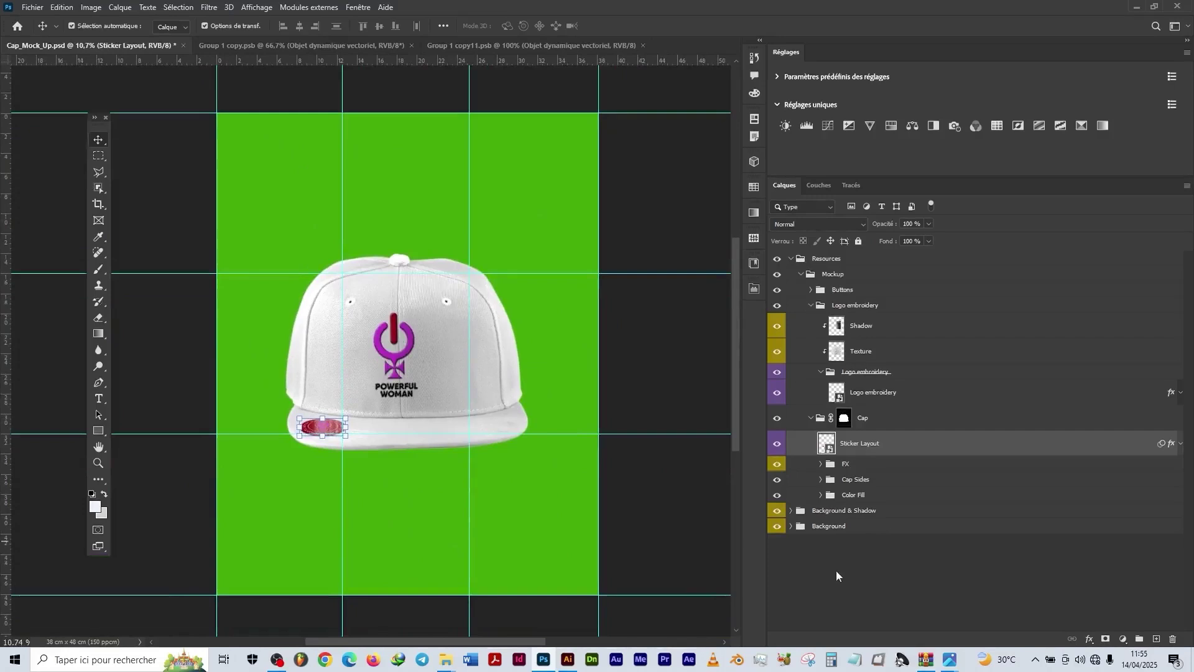
{"action": "left_click", "coordinate": [792, 527]}
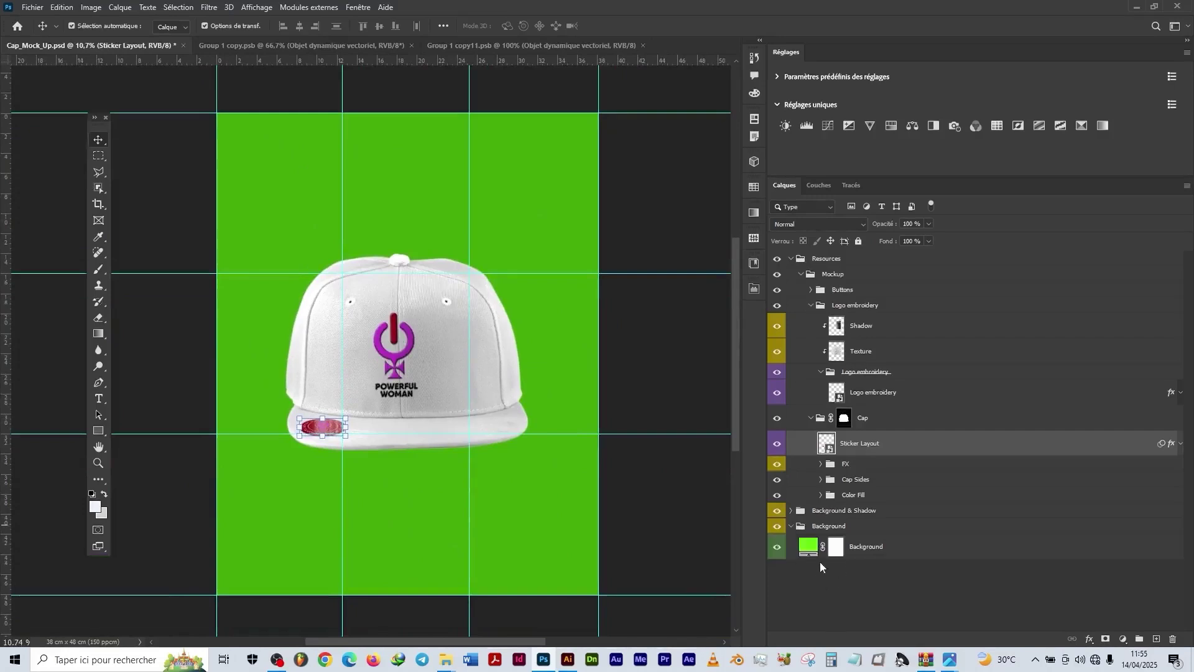
{"action": "double_click", "coordinate": [809, 546]}
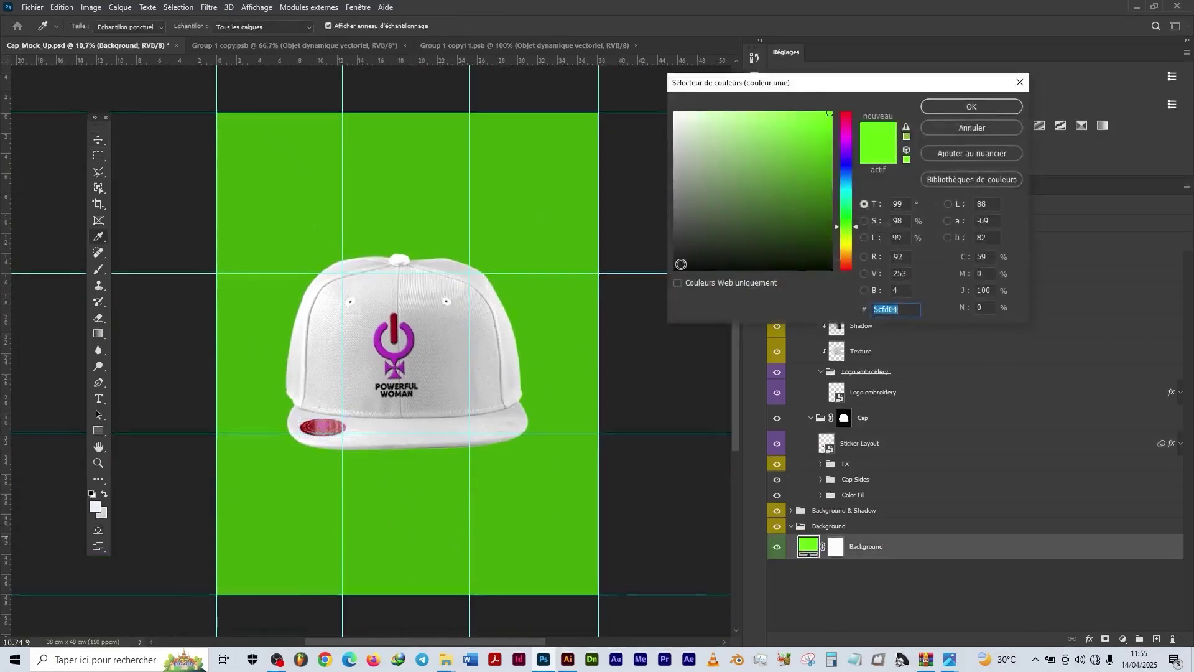
{"action": "left_click", "coordinate": [676, 270]}
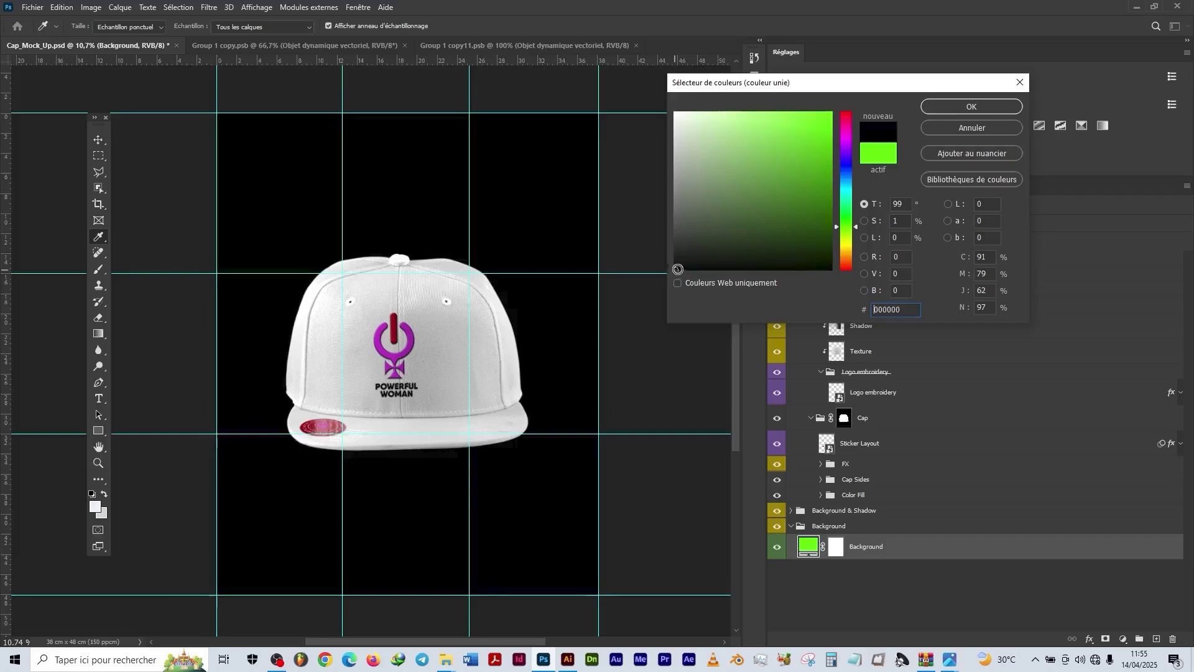
{"action": "left_click", "coordinate": [961, 106]}
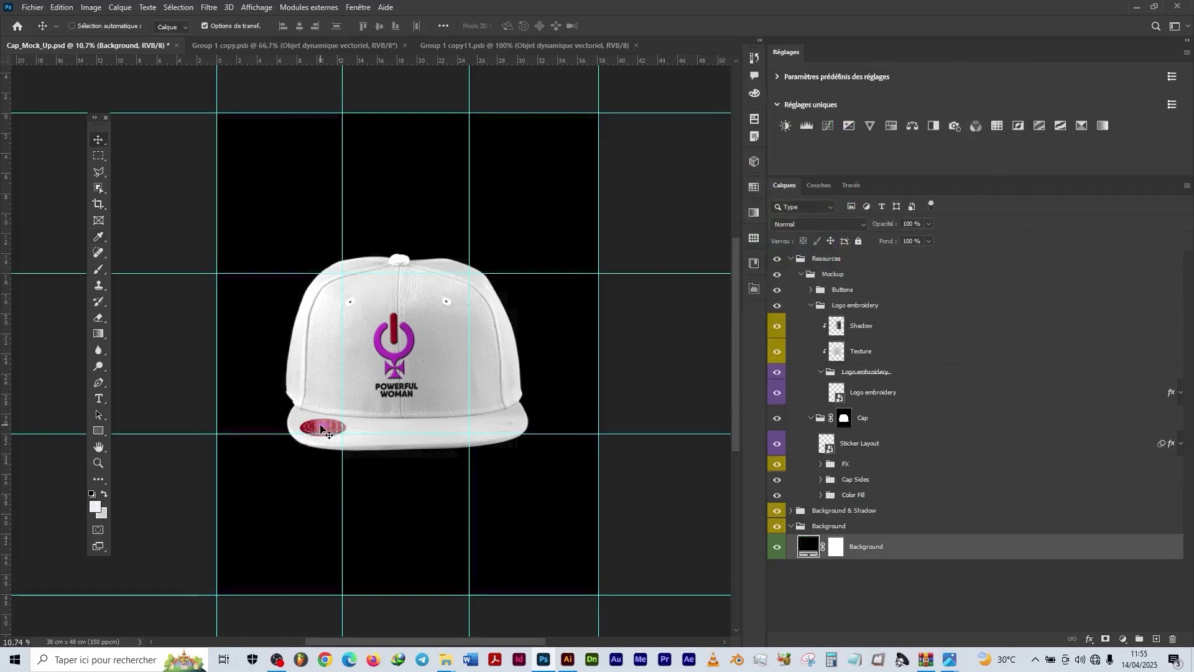
Step: Move the black Background fill layer out of its group to just above it, and hide the guides
{"action": "key", "text": "ctrl+bracketright"}
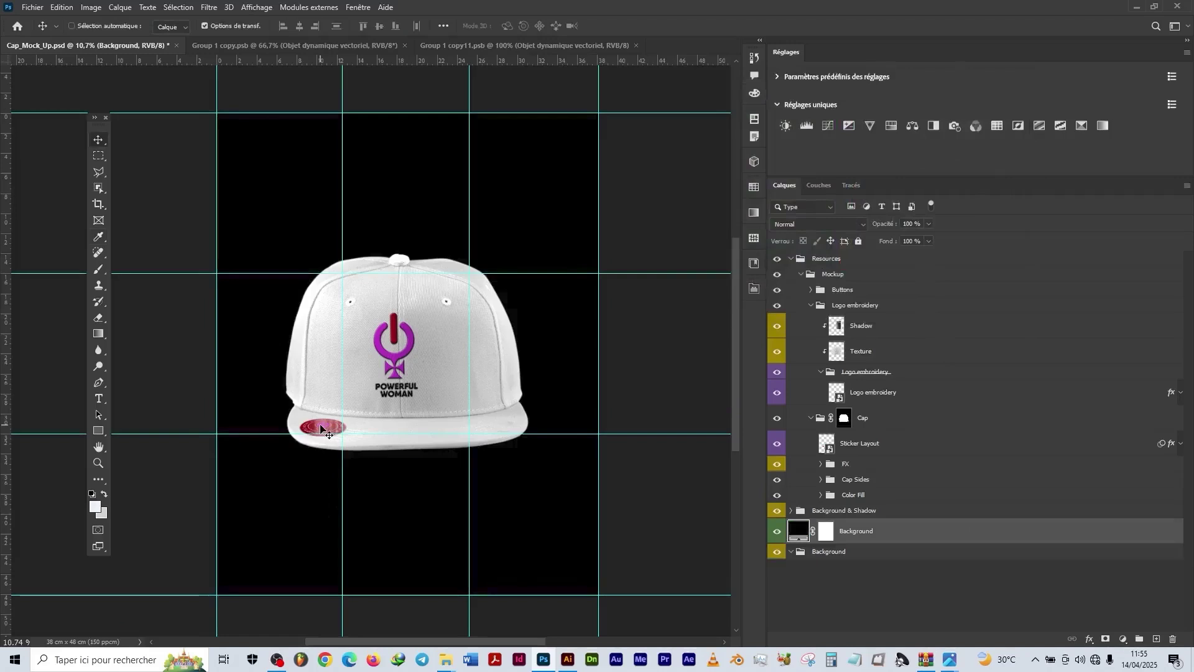
{"action": "key", "text": "ctrl+semicolon"}
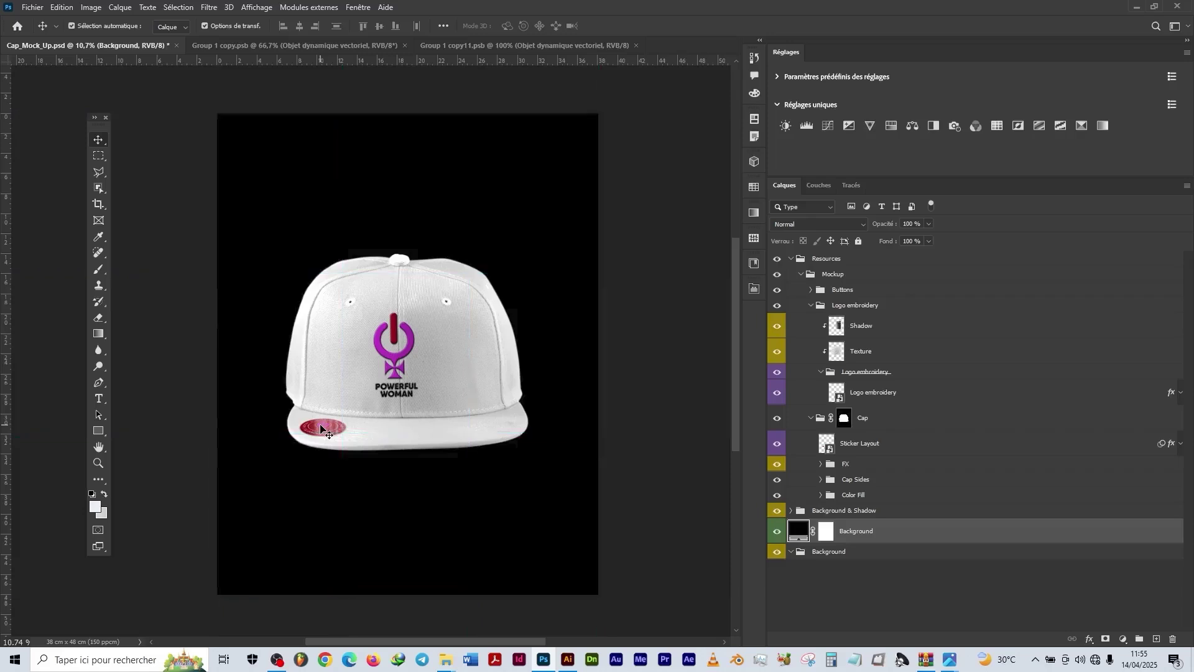
{"action": "scroll", "coordinate": [398, 422], "scroll_direction": "up", "scroll_amount": 1}
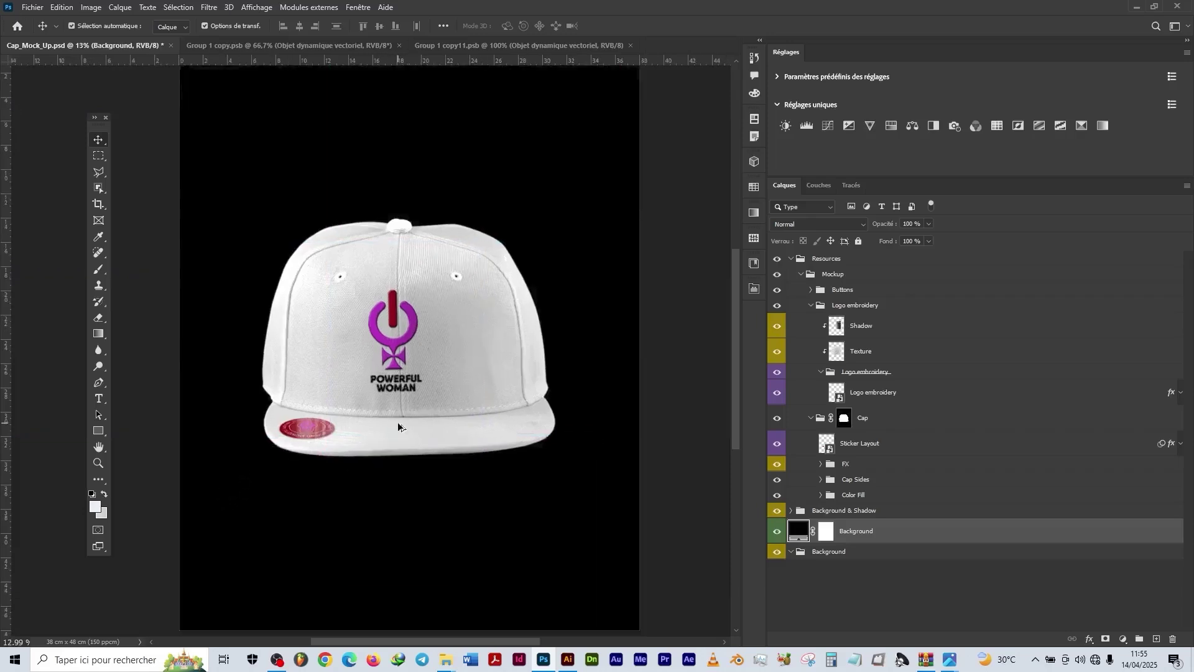
{"action": "scroll", "coordinate": [400, 427], "scroll_direction": "down", "scroll_amount": 1}
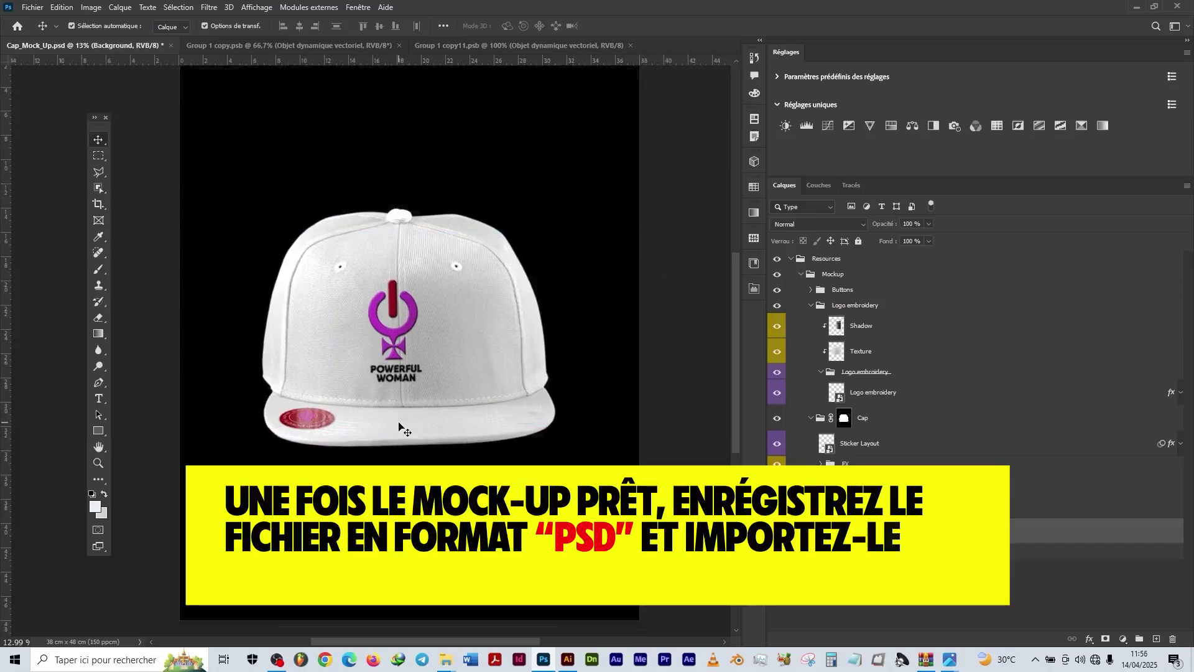
{"action": "scroll", "coordinate": [343, 412], "scroll_direction": "up", "scroll_amount": 1}
{"action": "scroll", "coordinate": [333, 409], "scroll_direction": "down", "scroll_amount": 2}
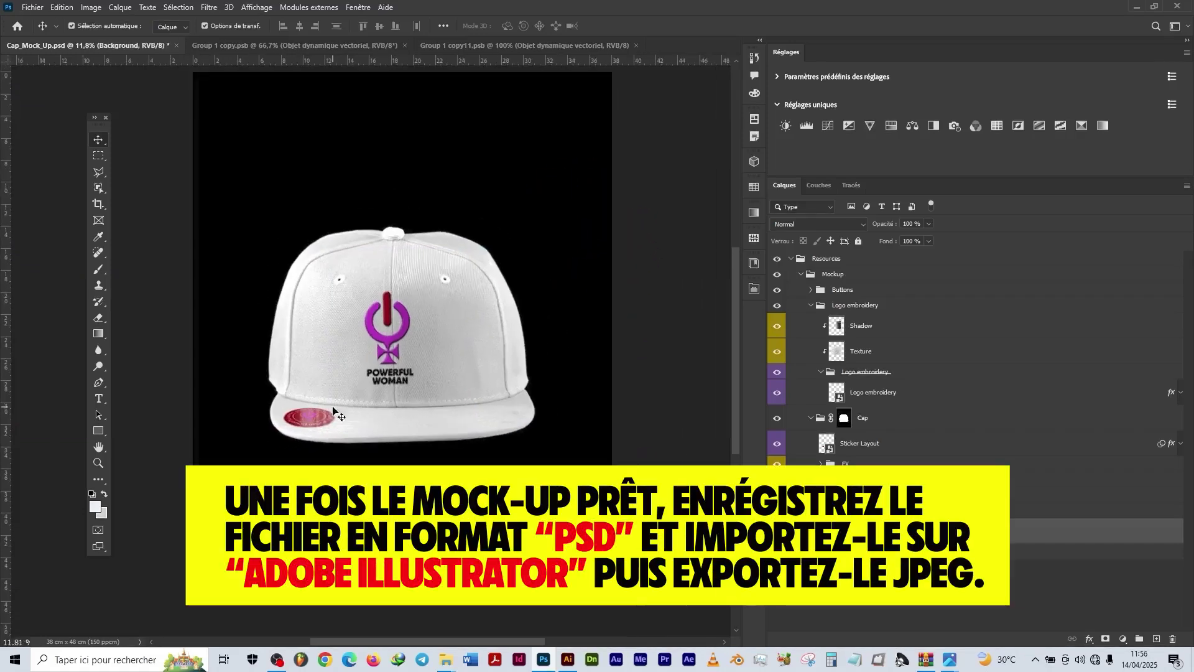
Step: Save the mock-up as a new Photoshop file named Bg_Cap_Mock_Up with maximum compatibility
{"action": "left_click", "coordinate": [34, 7]}
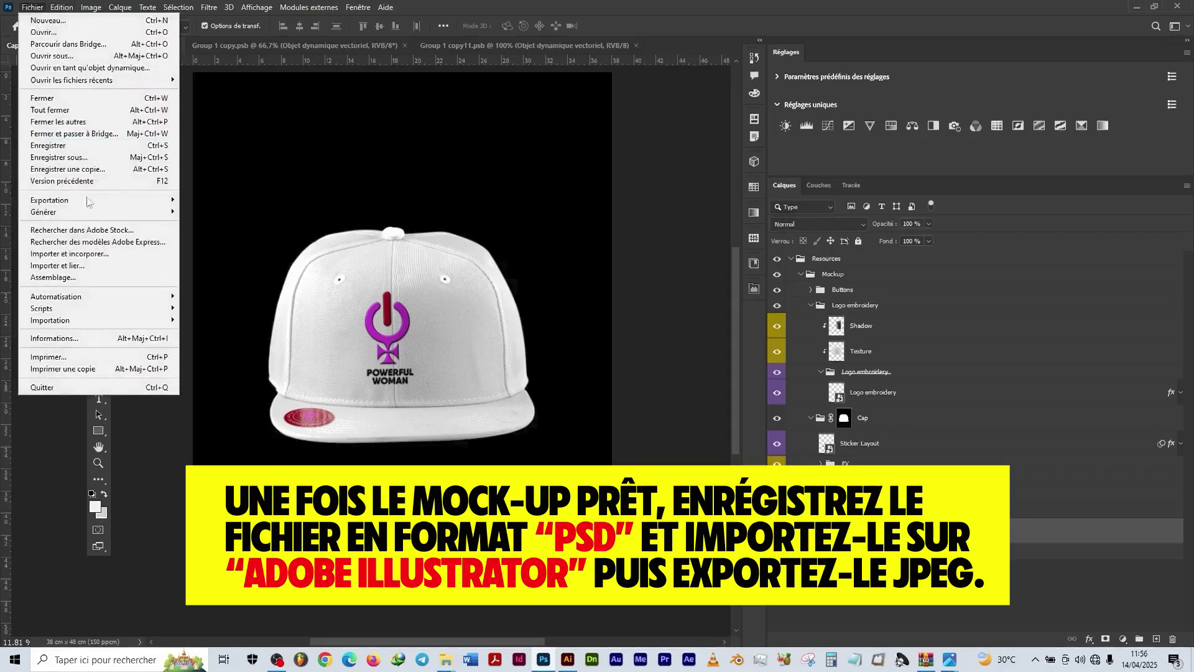
{"action": "left_click", "coordinate": [106, 157]}
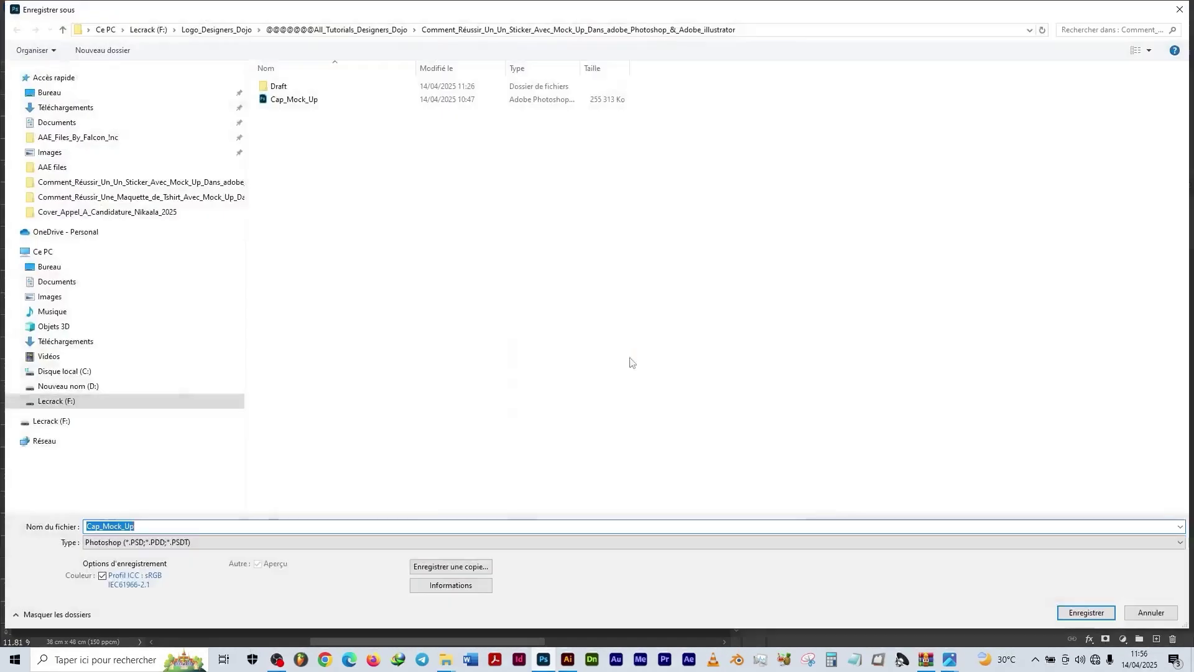
{"action": "left_click", "coordinate": [89, 525]}
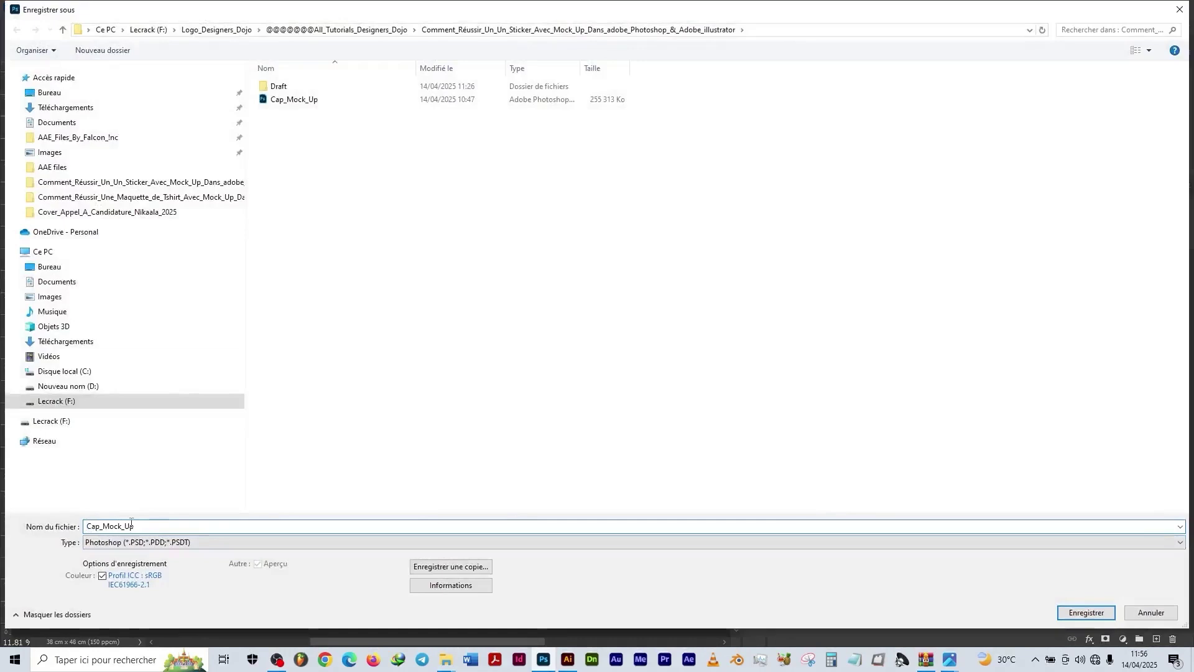
{"action": "type", "text": "Bg_"}
{"action": "left_click", "coordinate": [1079, 613]}
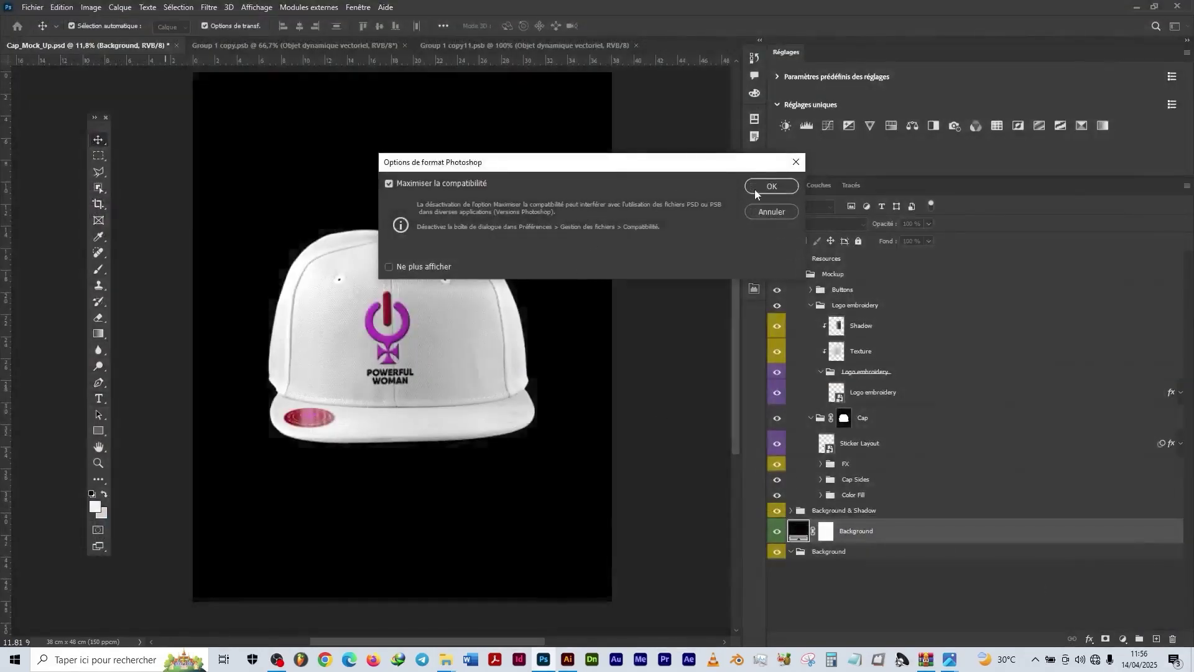
{"action": "left_click", "coordinate": [756, 190]}
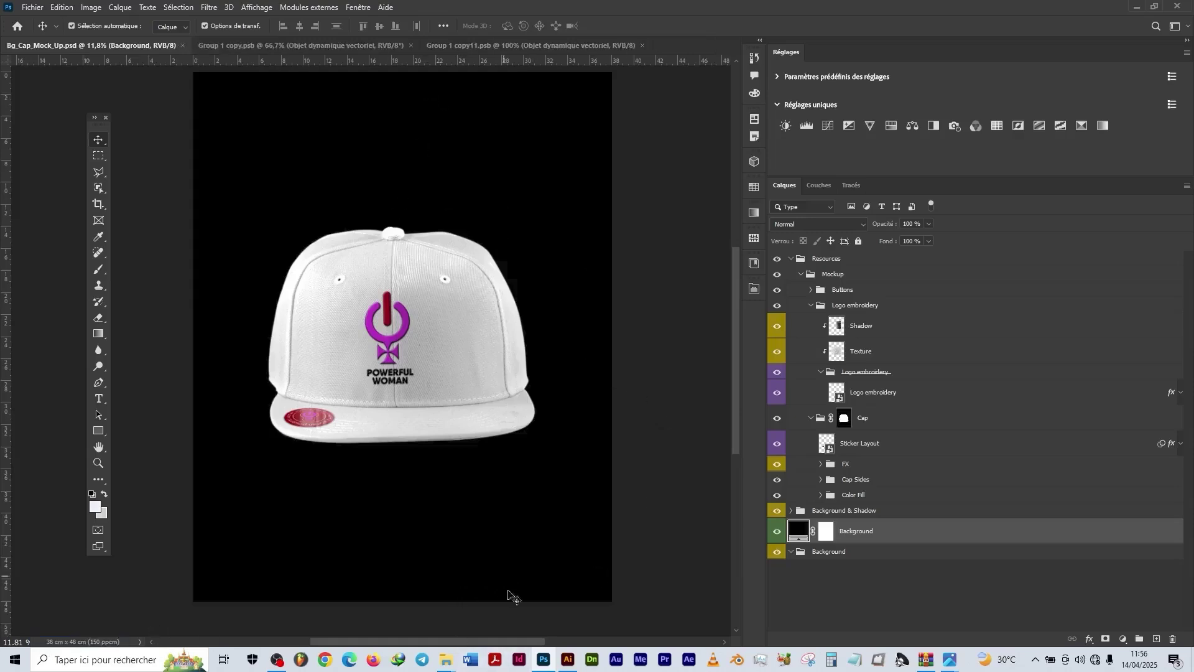
Step: Switch to Illustrator and duplicate the sticker artboard beside the original, centred at X 76.12 cm and Y 24 cm
{"action": "left_click", "coordinate": [569, 660]}
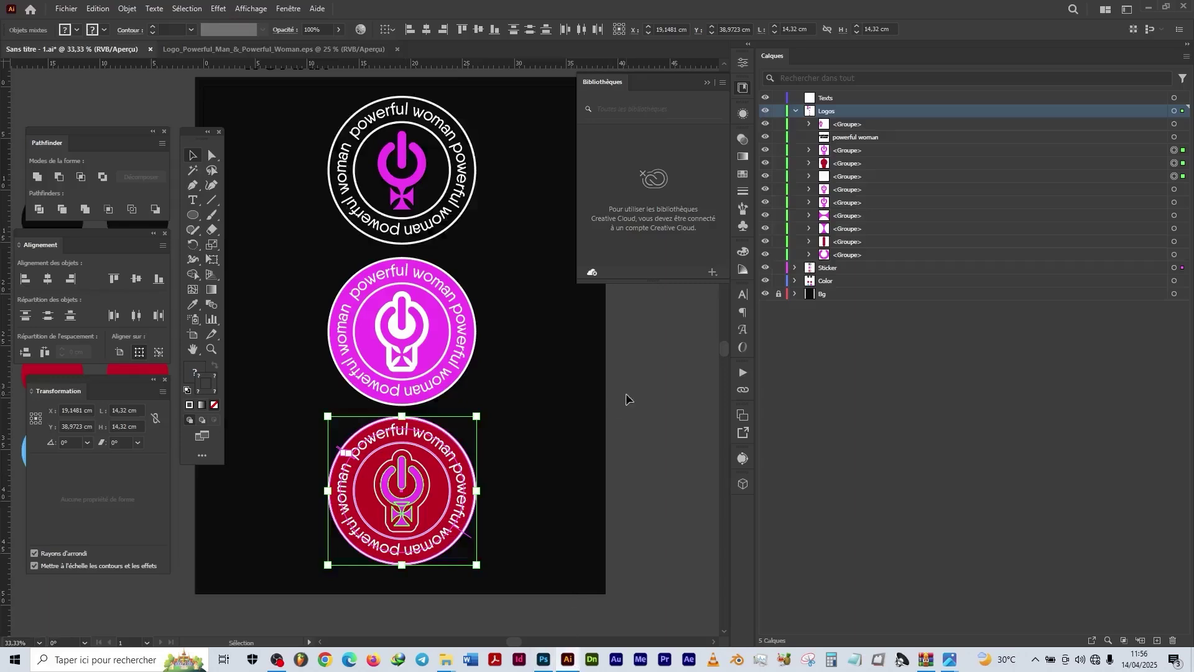
{"action": "left_click", "coordinate": [709, 84]}
{"action": "scroll", "coordinate": [536, 544], "scroll_direction": "down", "scroll_amount": 4}
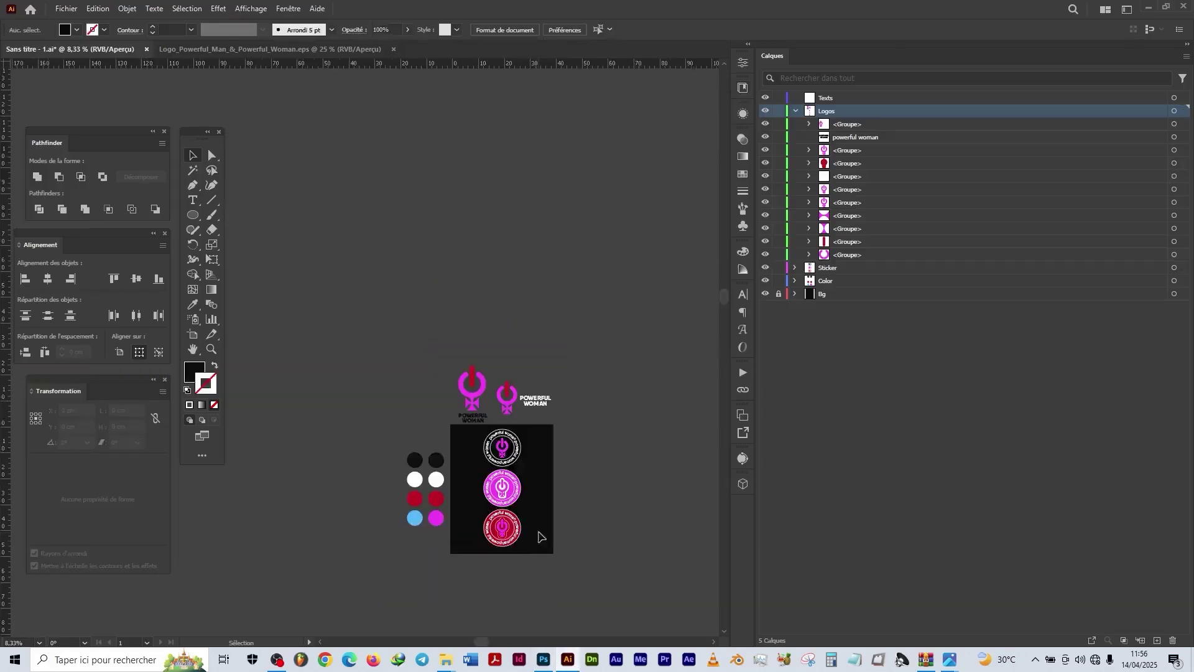
{"action": "left_click_drag", "start_coordinate": [536, 544], "coordinate": [479, 363]}
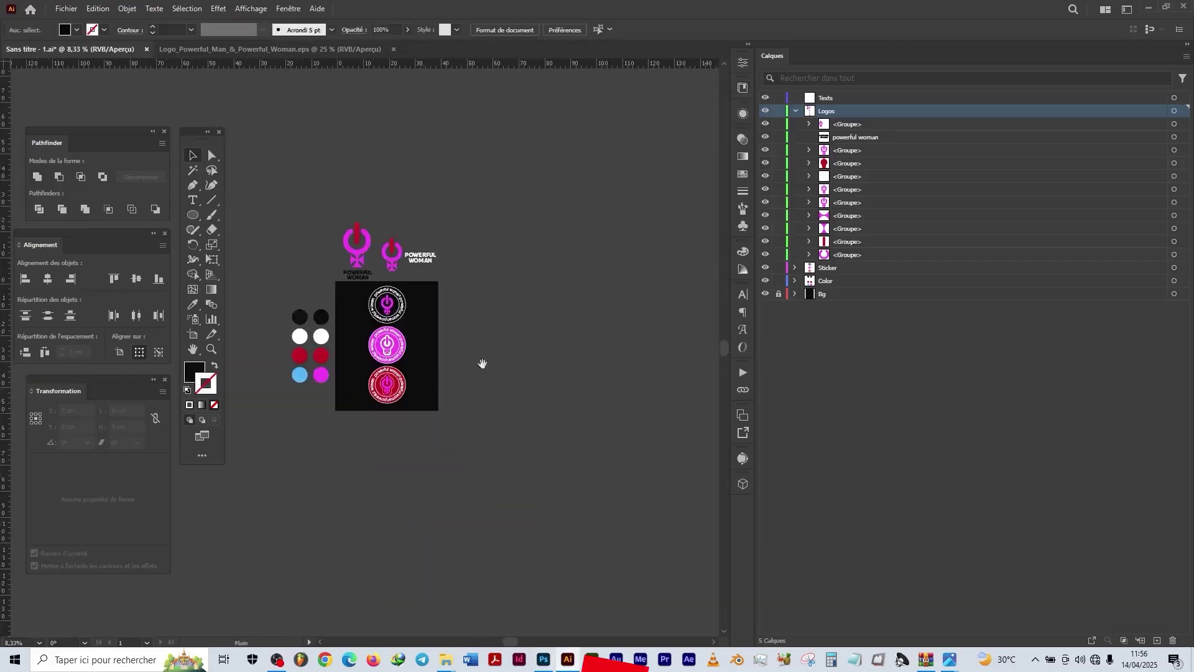
{"action": "left_click", "coordinate": [193, 336]}
{"action": "left_click_drag", "start_coordinate": [434, 357], "coordinate": [544, 354]}
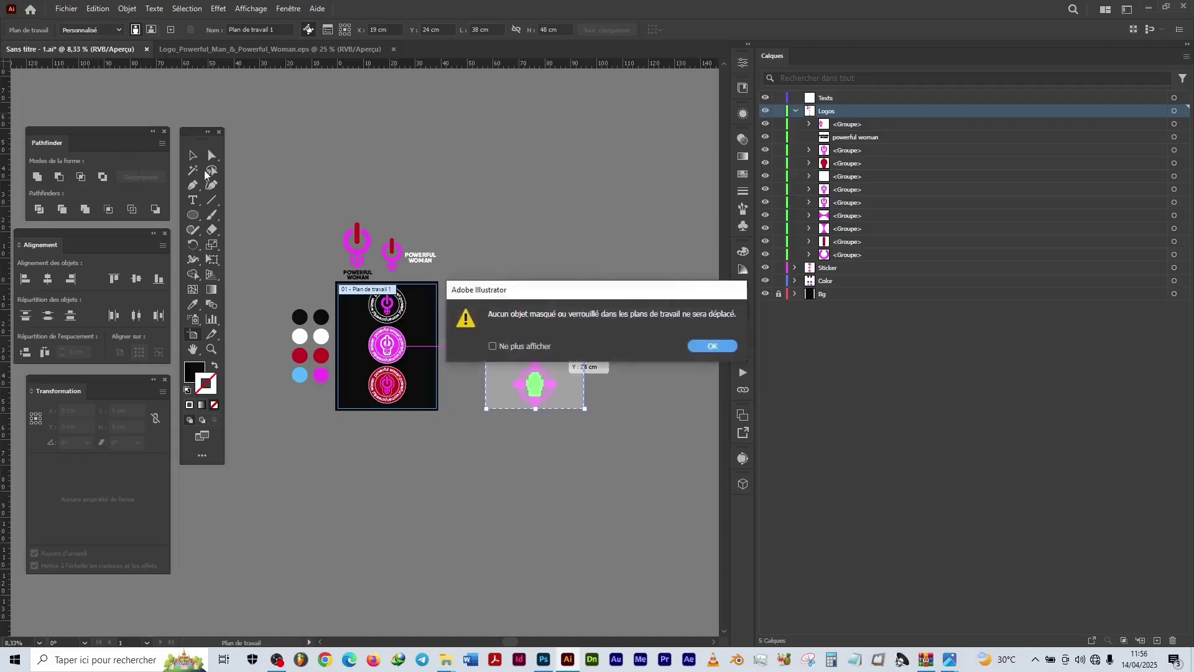
{"action": "left_click", "coordinate": [714, 346]}
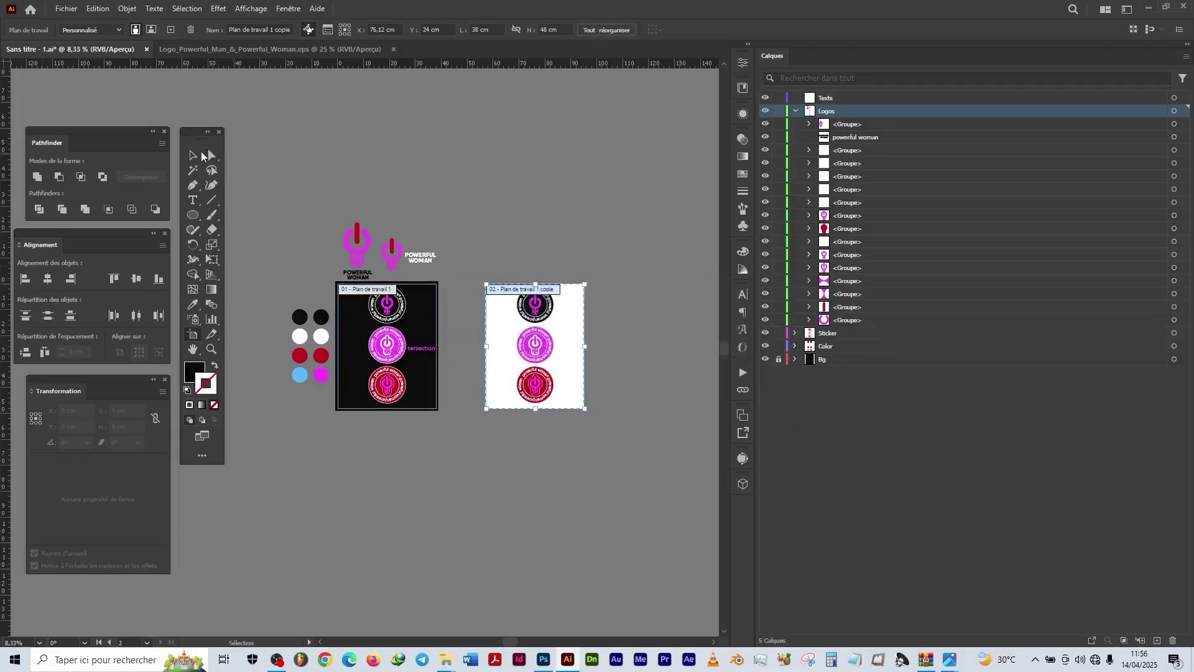
{"action": "key", "text": "v"}
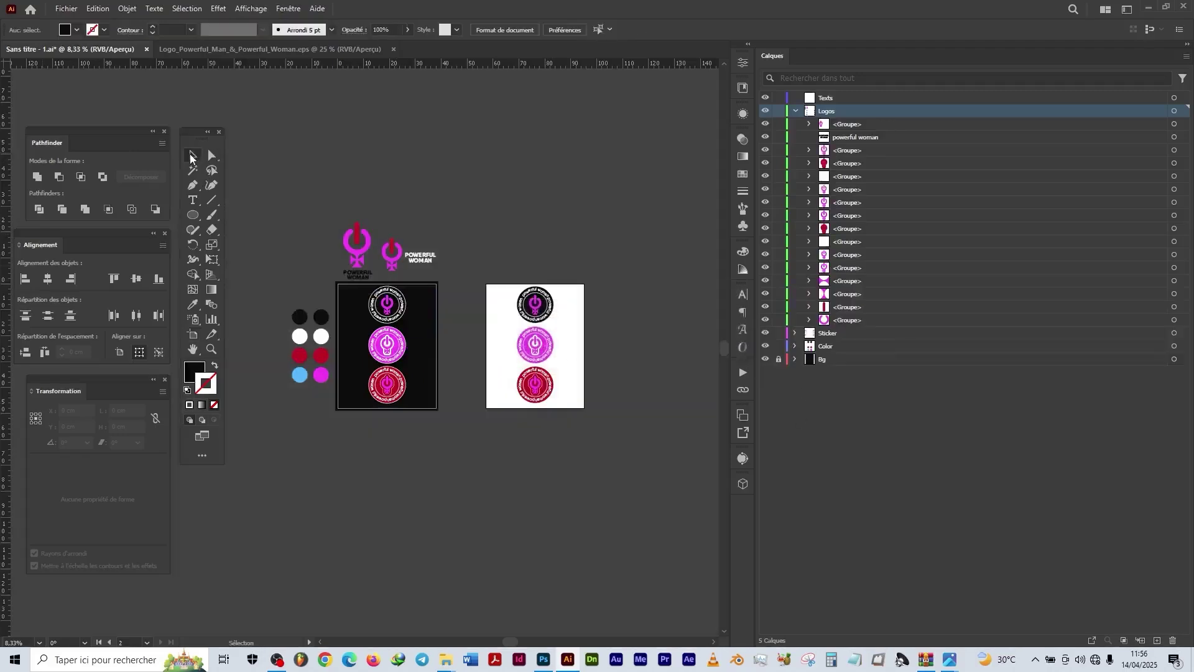
Step: Collapse the Logos layer and delete the copied stickers from the duplicated artboard
{"action": "left_click", "coordinate": [796, 111]}
{"action": "left_click_drag", "start_coordinate": [552, 324], "coordinate": [505, 246]}
{"action": "key", "text": "Delete"}
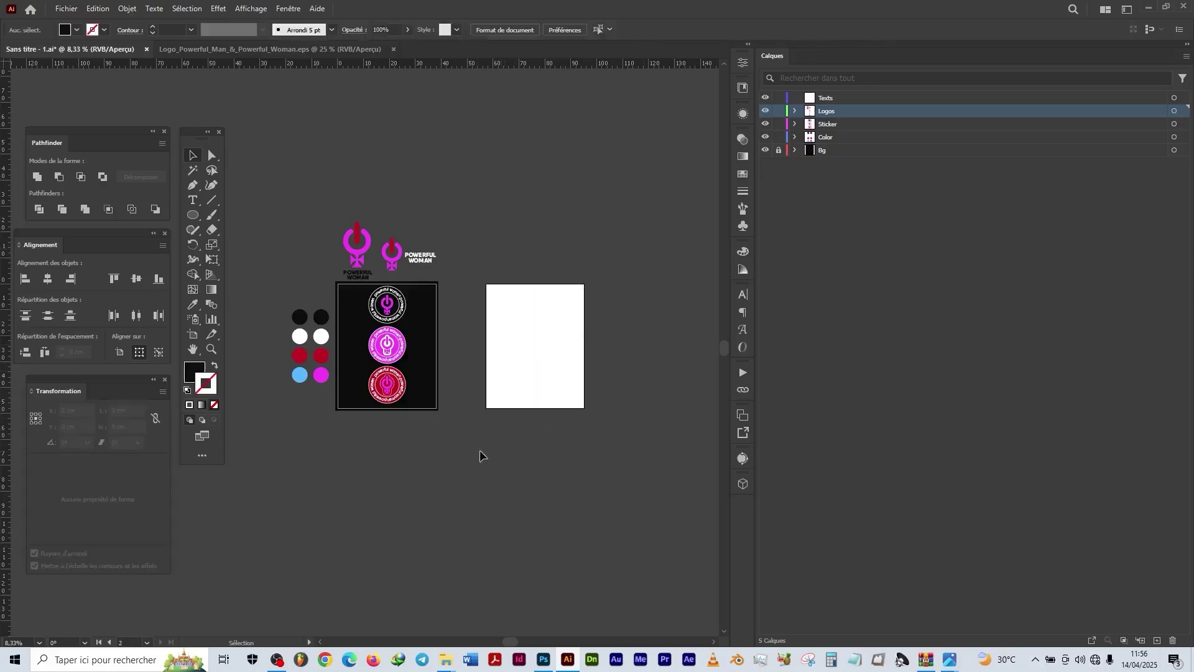
Step: Bring Bg_Cap_Mock_Up.psd from its project folder in File Explorer onto the empty second artboard in Illustrator
{"action": "key", "text": "super+d"}
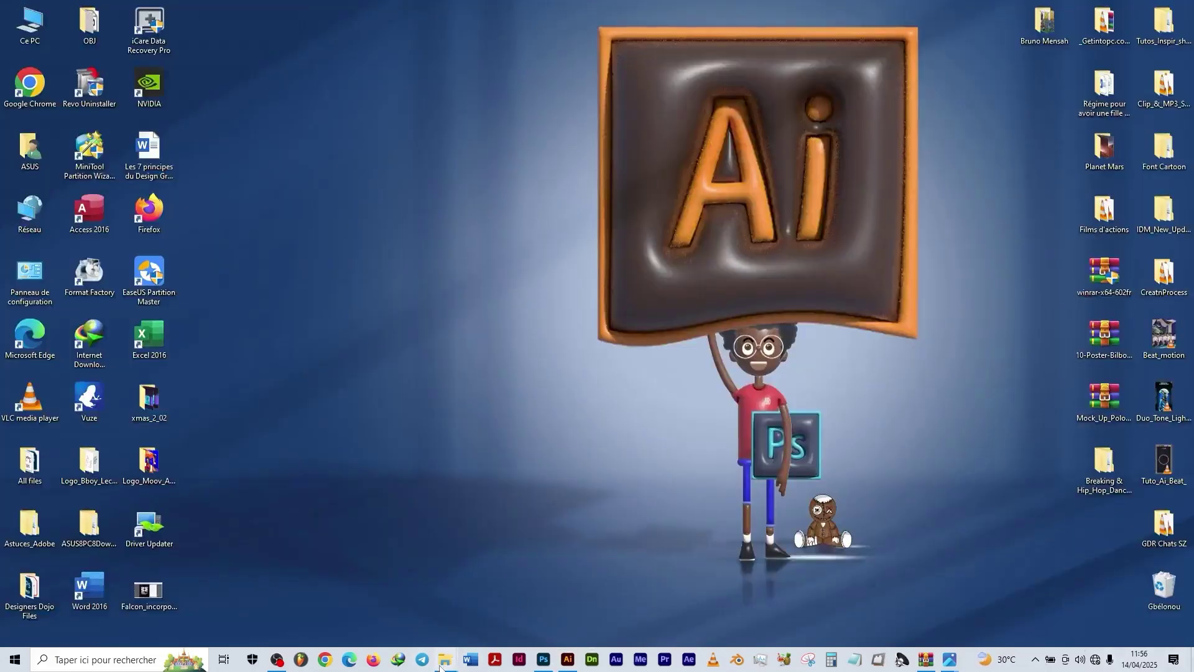
{"action": "mouse_move", "coordinate": [442, 662]}
{"action": "left_click", "coordinate": [392, 597]}
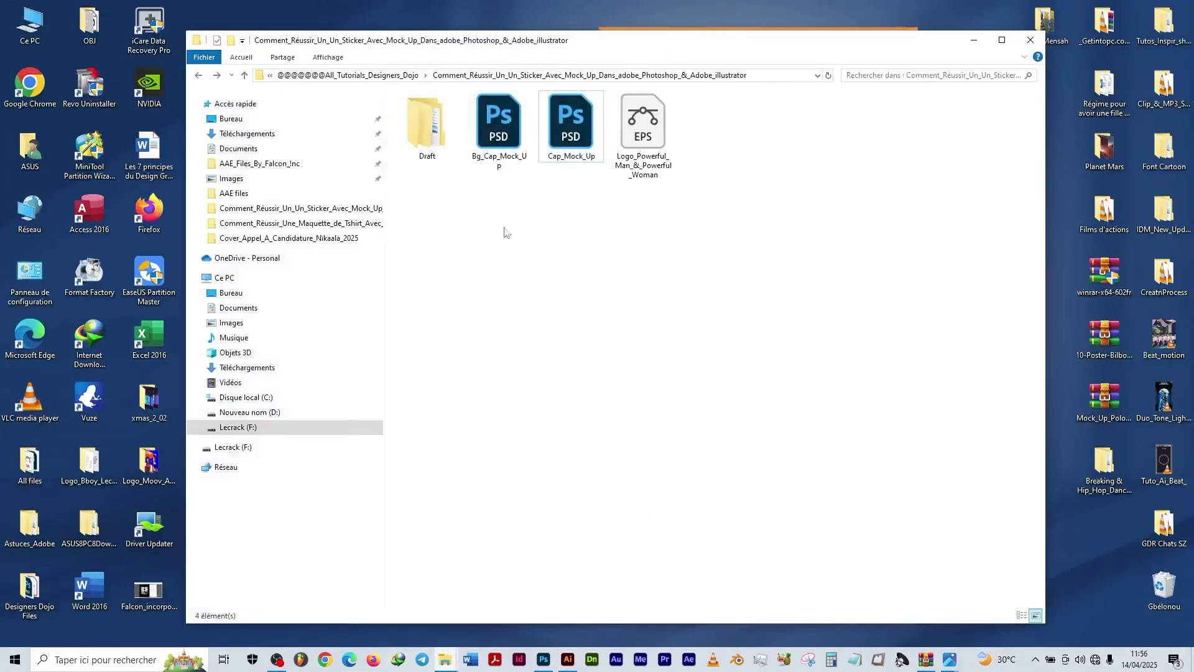
{"action": "left_click_drag", "start_coordinate": [486, 121], "coordinate": [556, 362]}
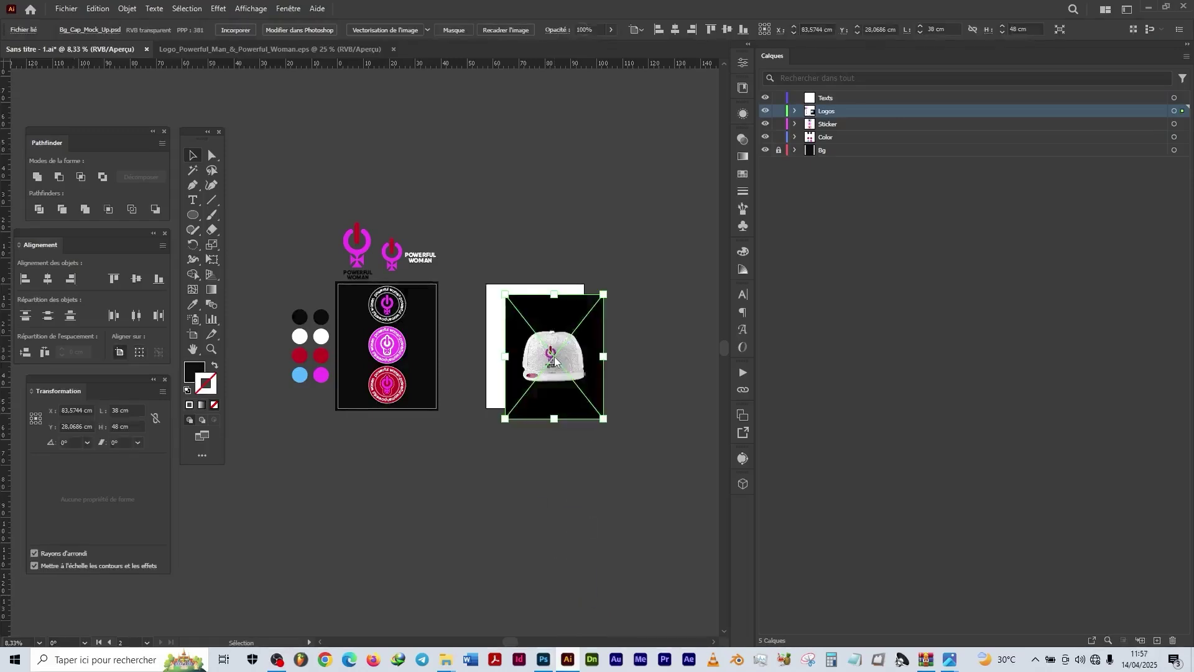
Step: Transfer the placed cap image to the unlocked Bg layer and centre it horizontally and vertically on the second artboard
{"action": "key", "text": "a"}
{"action": "key", "text": "Delete"}
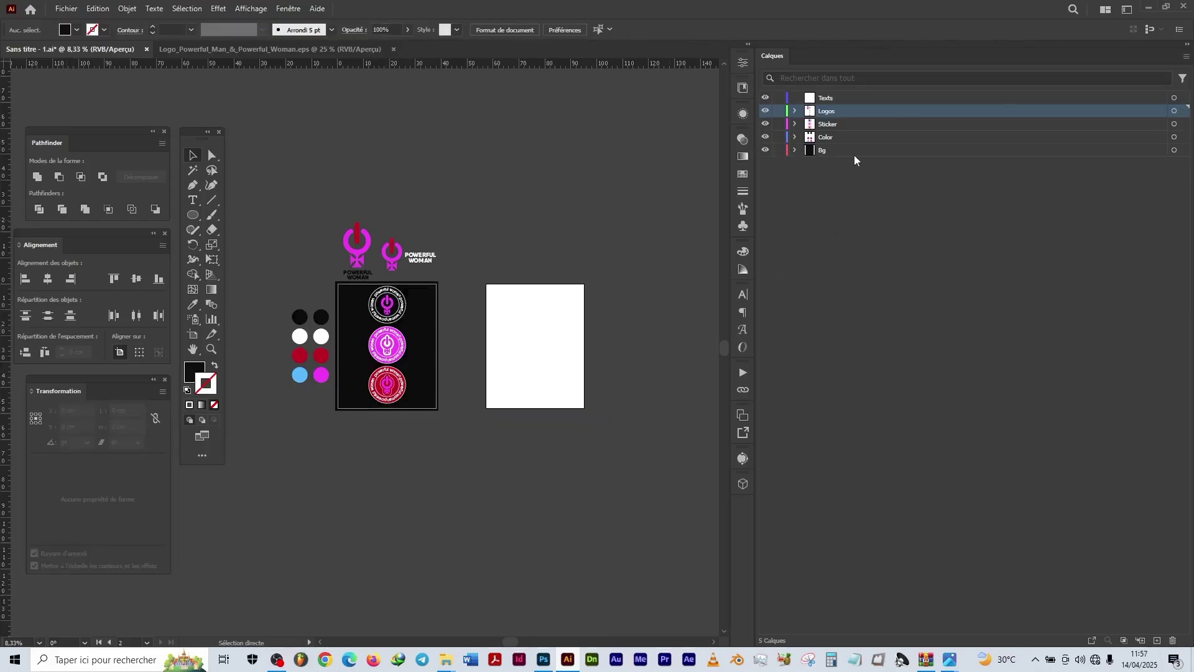
{"action": "left_click", "coordinate": [856, 154]}
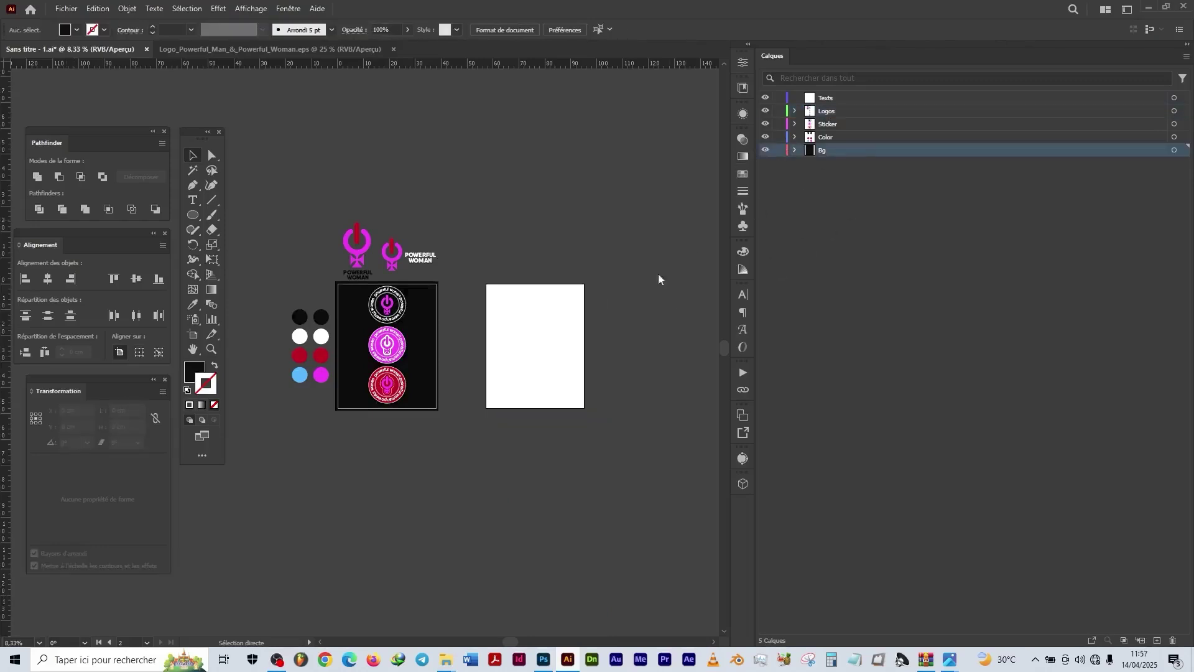
{"action": "key", "text": "ctrl+f"}
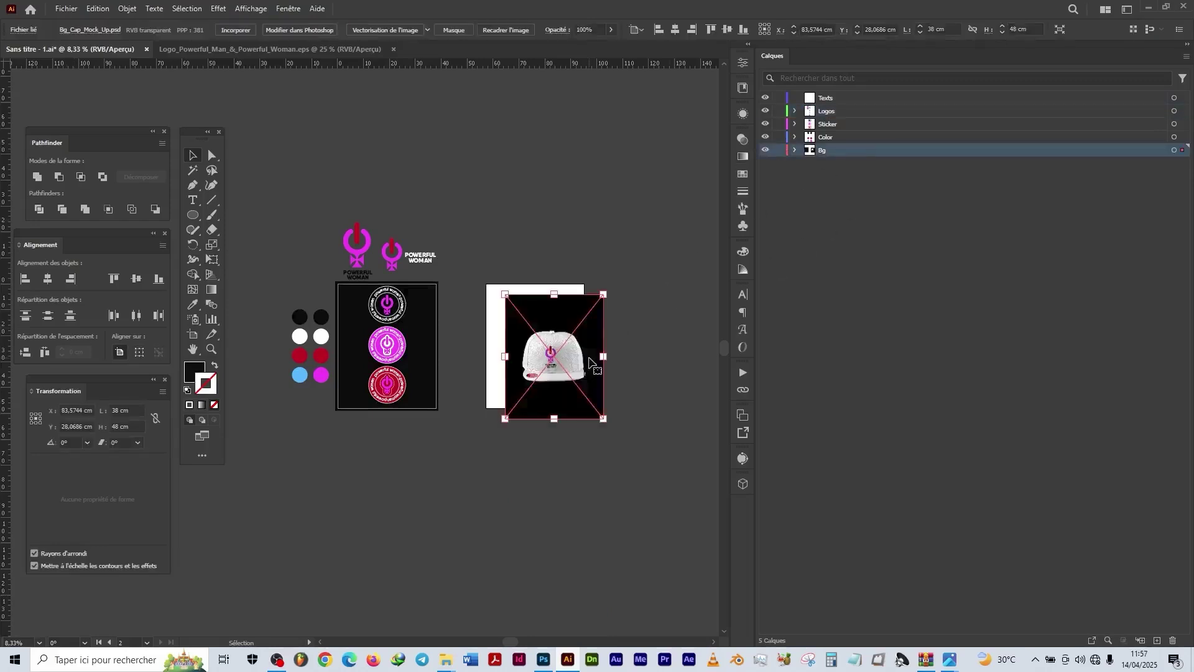
{"action": "left_click", "coordinate": [675, 32]}
{"action": "left_click", "coordinate": [728, 30]}
{"action": "scroll", "coordinate": [577, 429], "scroll_direction": "up", "scroll_amount": 1}
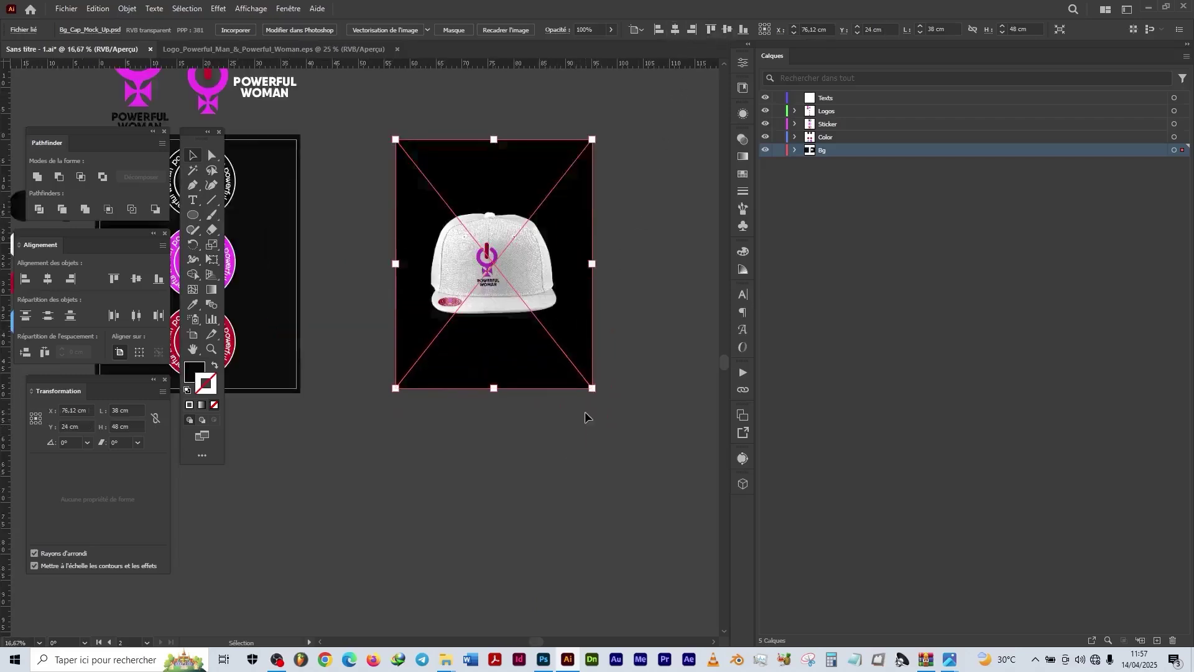
Step: Enlarge the cap image proportionally from its centre to about 39.46 × 49.84 cm so it overlaps the artboard edges
{"action": "scroll", "coordinate": [585, 417], "scroll_direction": "up", "scroll_amount": 1}
{"action": "left_click_drag", "start_coordinate": [600, 366], "coordinate": [378, 383]}
{"action": "left_click", "coordinate": [608, 490]}
{"action": "scroll", "coordinate": [608, 490], "scroll_direction": "down", "scroll_amount": 1}
{"action": "scroll", "coordinate": [608, 491], "scroll_direction": "down", "scroll_amount": 2}
{"action": "scroll", "coordinate": [363, 322], "scroll_direction": "up", "scroll_amount": 2}
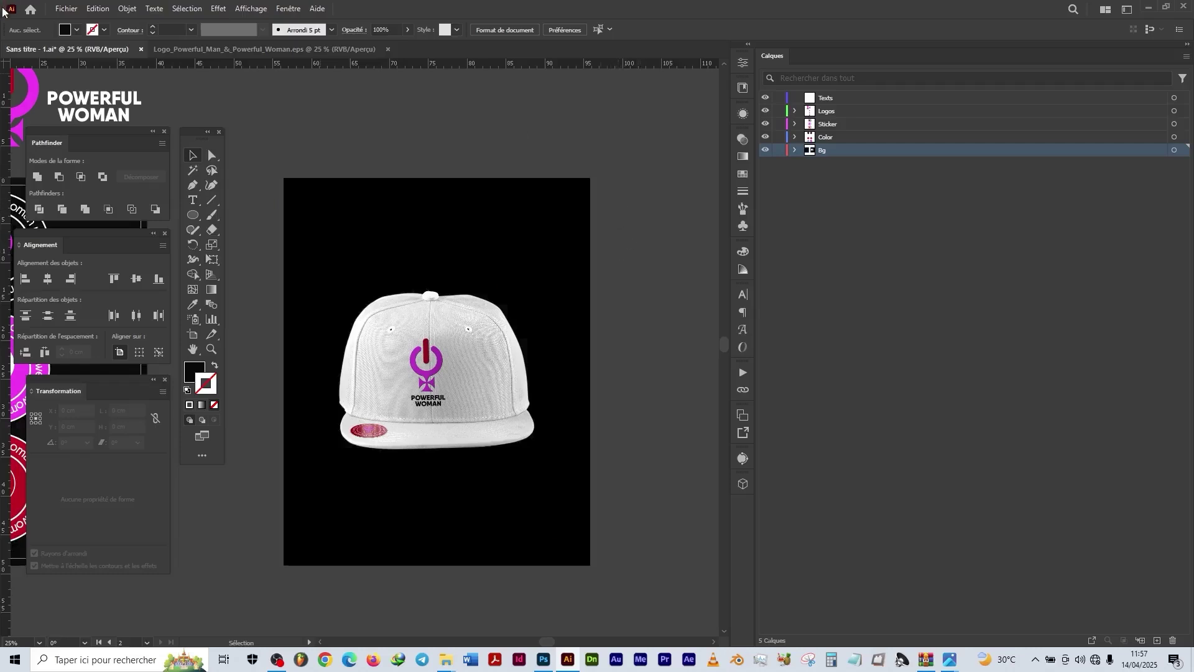
Step: Start exporting the cap artwork as a JPEG file named Mock_Cap
{"action": "left_click", "coordinate": [443, 261]}
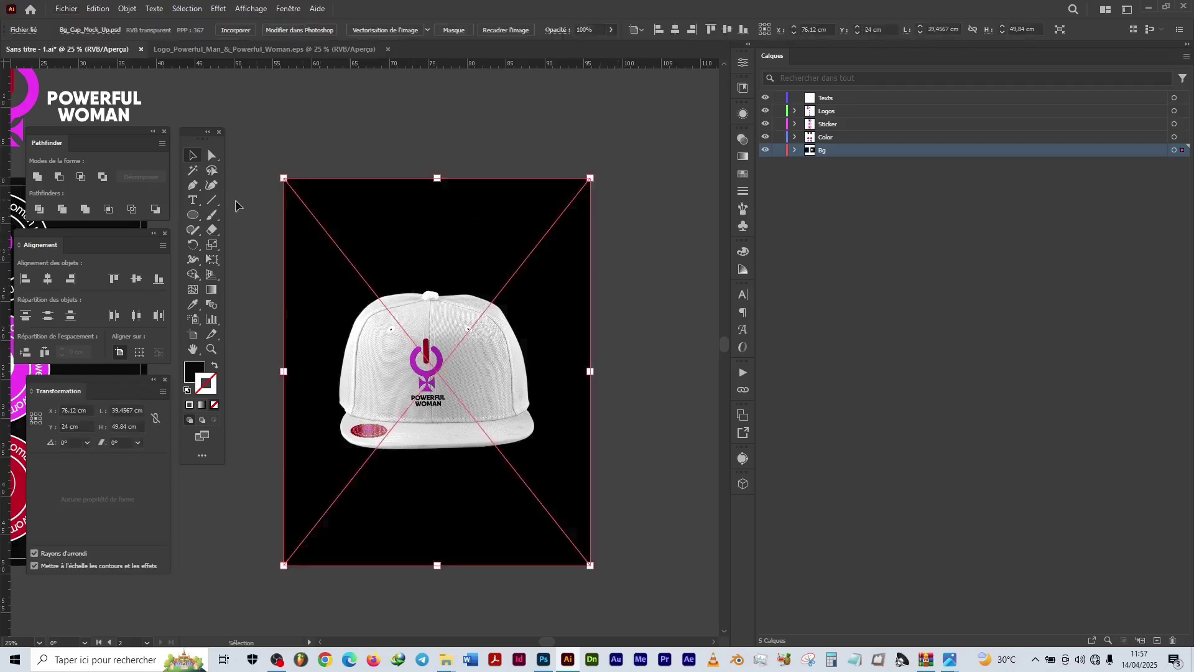
{"action": "left_click", "coordinate": [67, 10]}
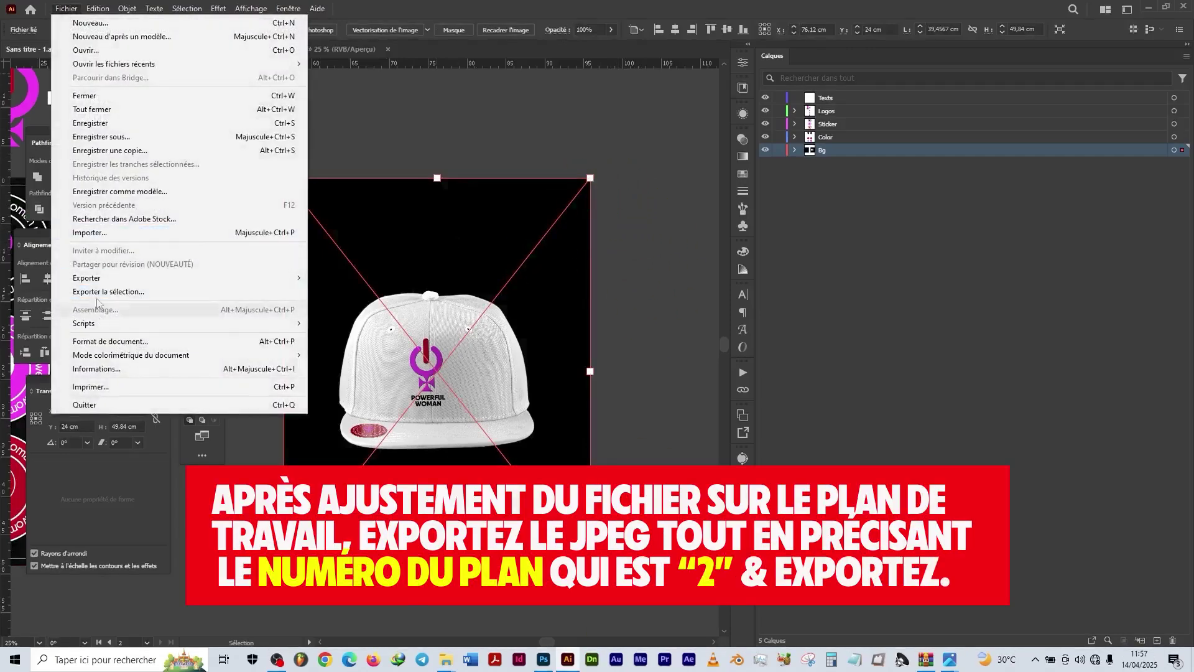
{"action": "mouse_move", "coordinate": [104, 280]}
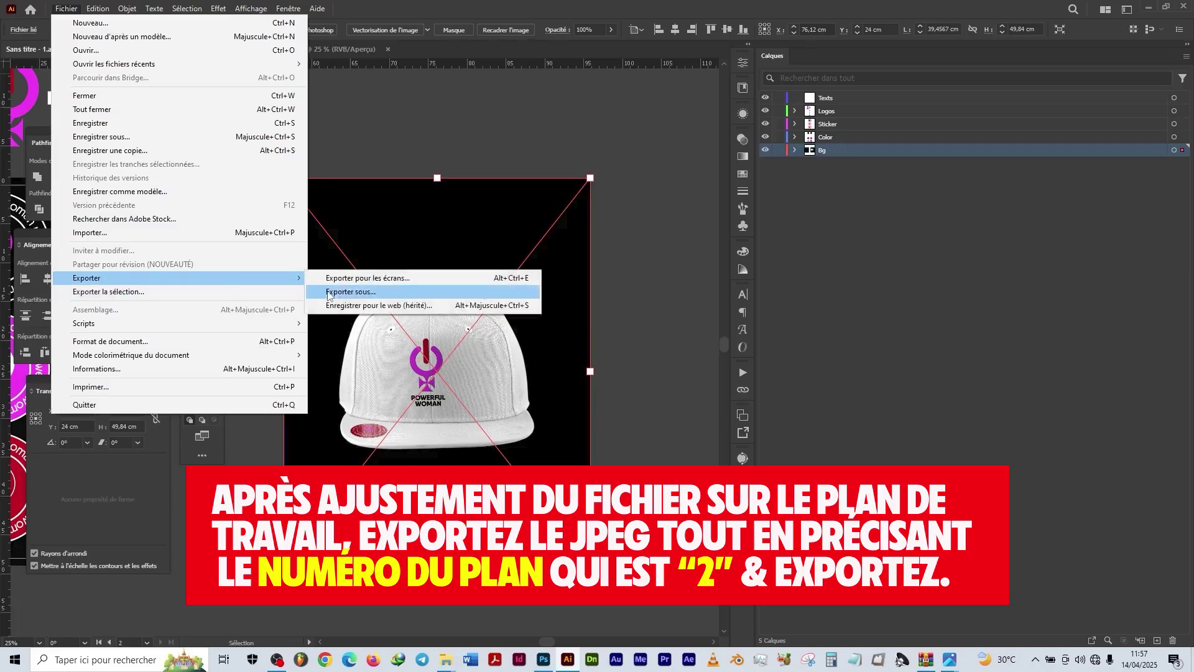
{"action": "left_click", "coordinate": [349, 297]}
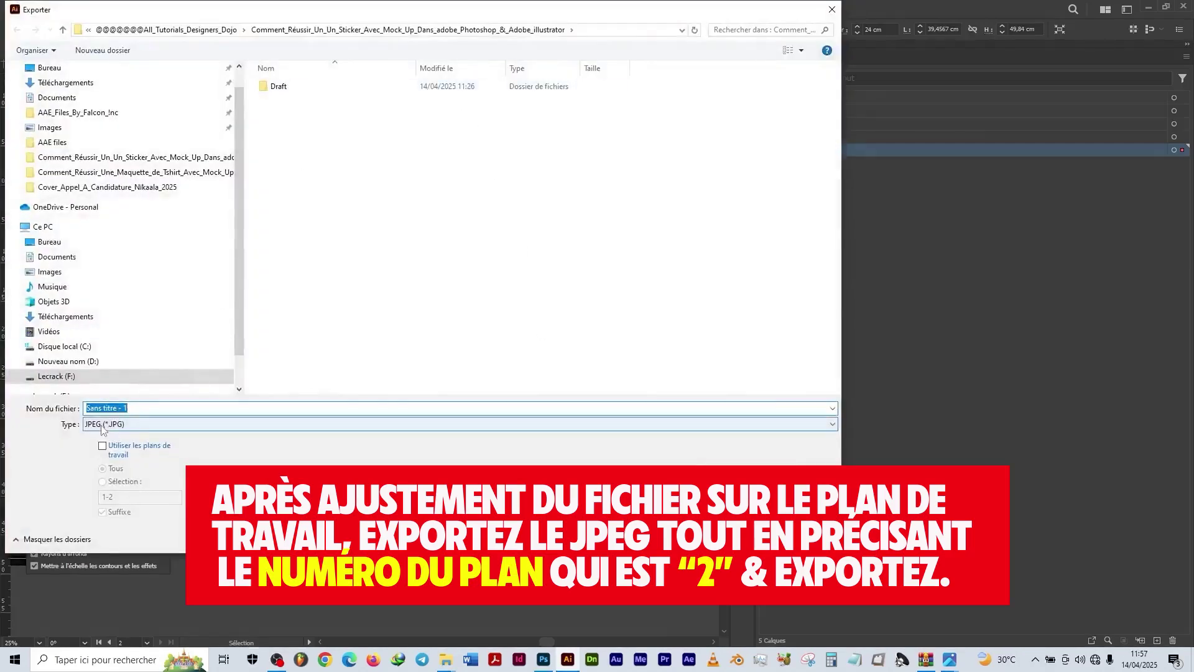
{"action": "type", "text": "Mock_Cap"}
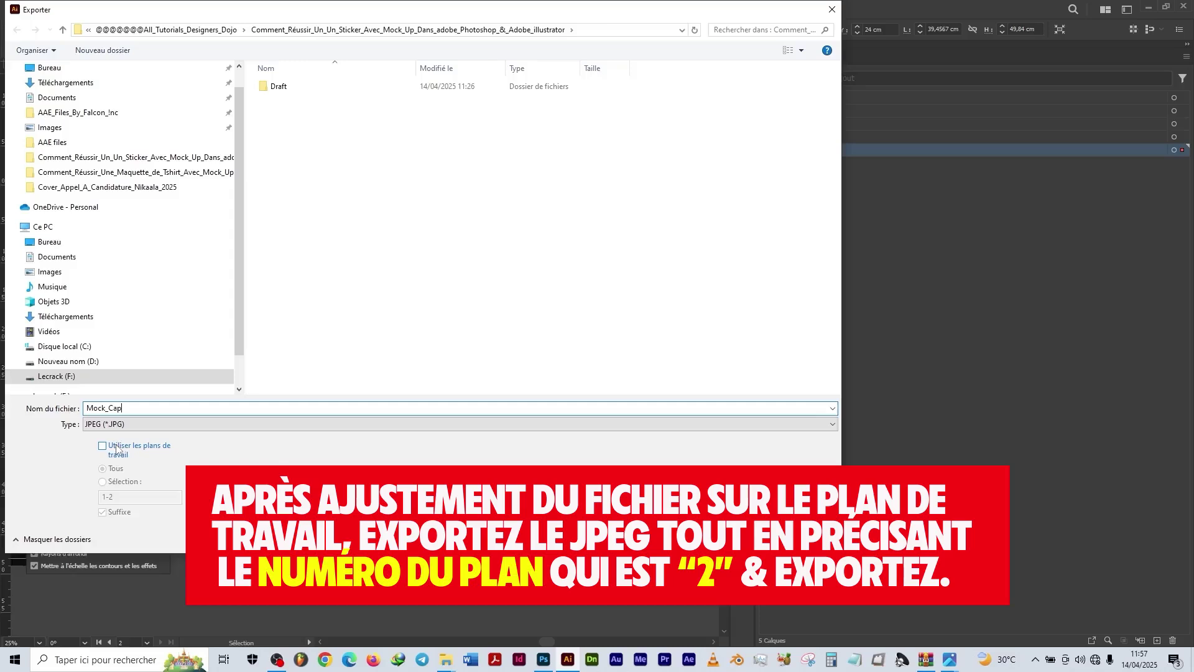
Step: Limit the export to artboard 2 and export it as an RGB JPEG at maximum quality 10 and 150 ppi
{"action": "left_click", "coordinate": [117, 449]}
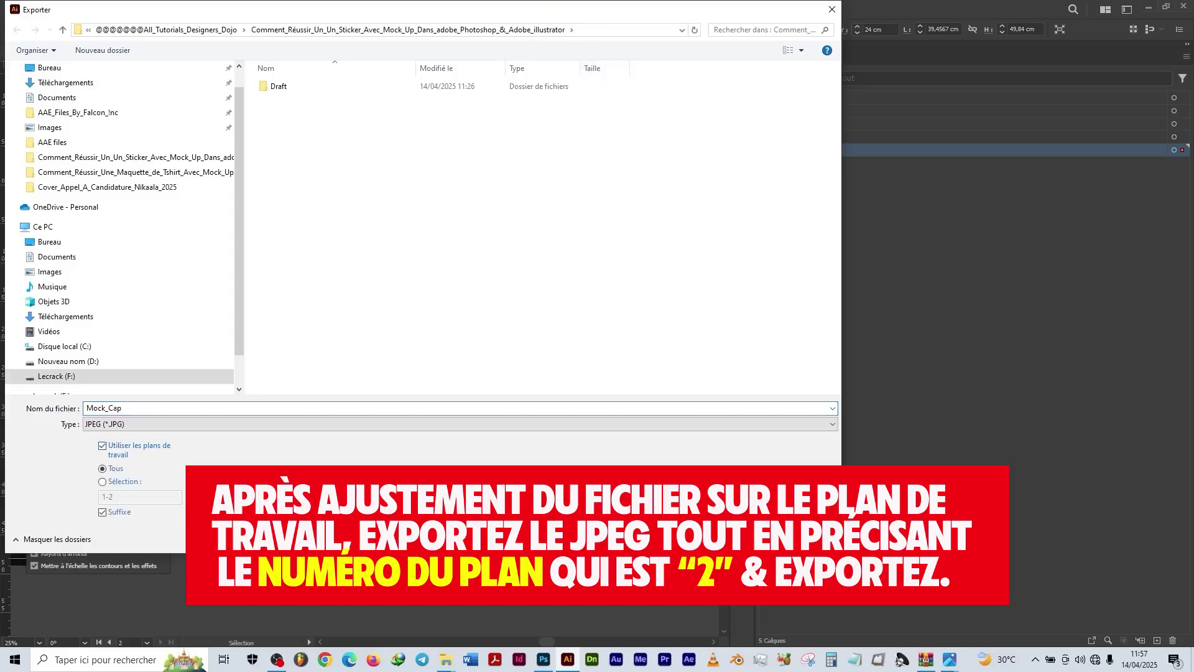
{"action": "left_click", "coordinate": [117, 483]}
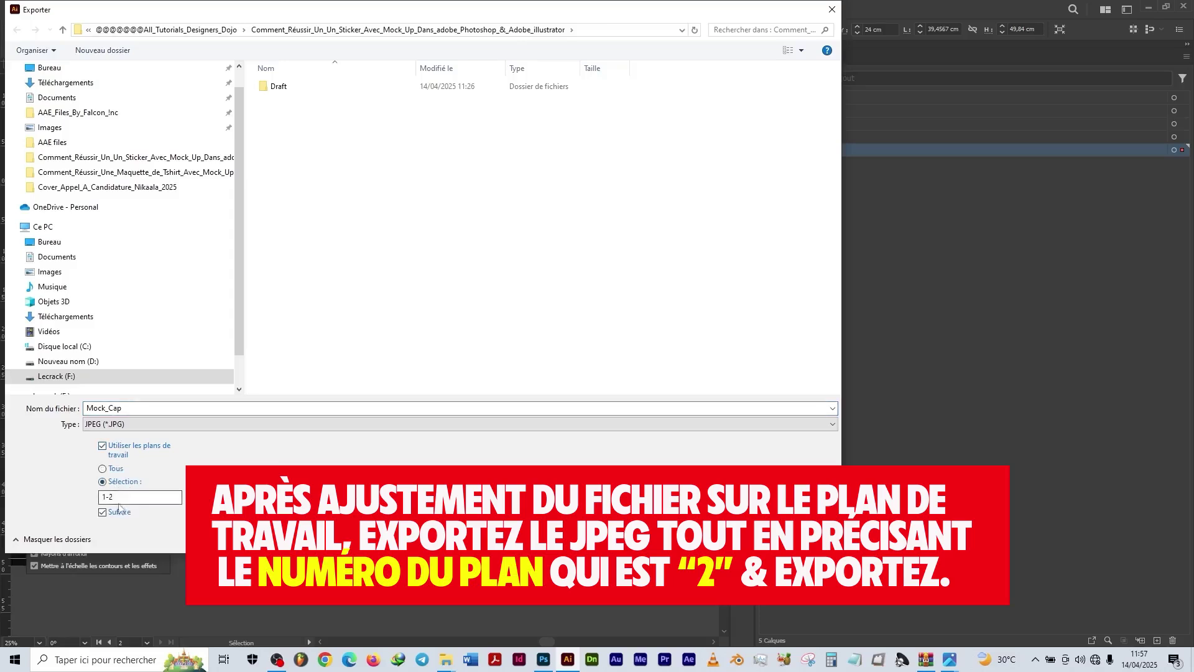
{"action": "left_click_drag", "start_coordinate": [111, 496], "coordinate": [79, 497]}
{"action": "type", "text": "2"}
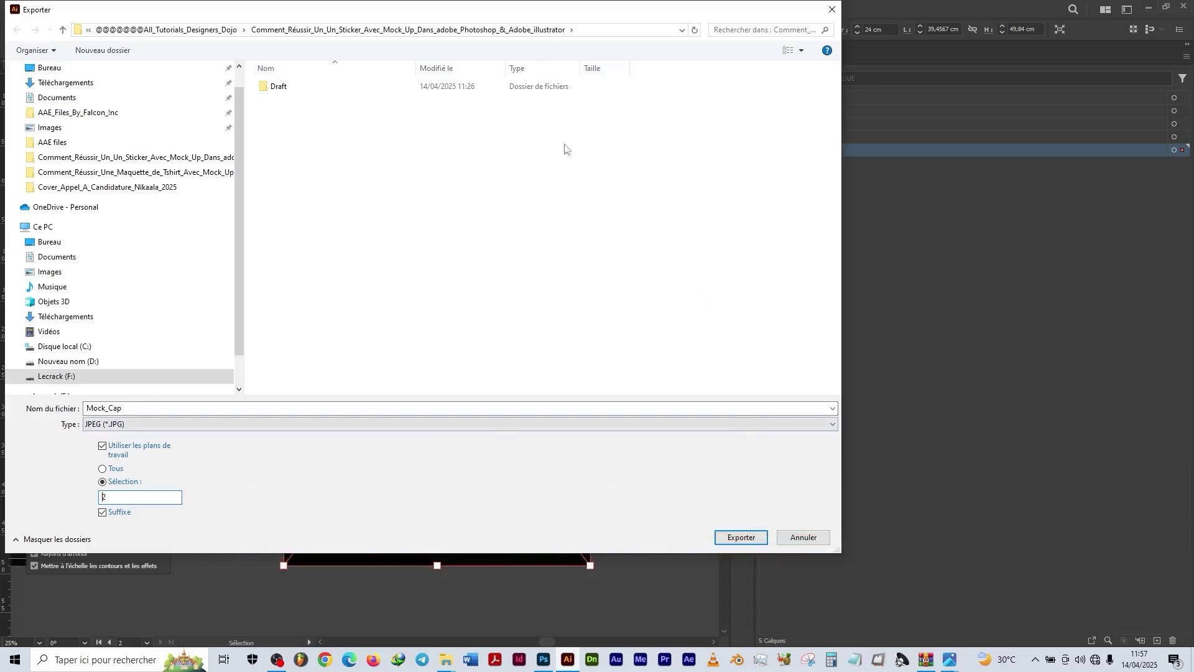
{"action": "left_click", "coordinate": [749, 536]}
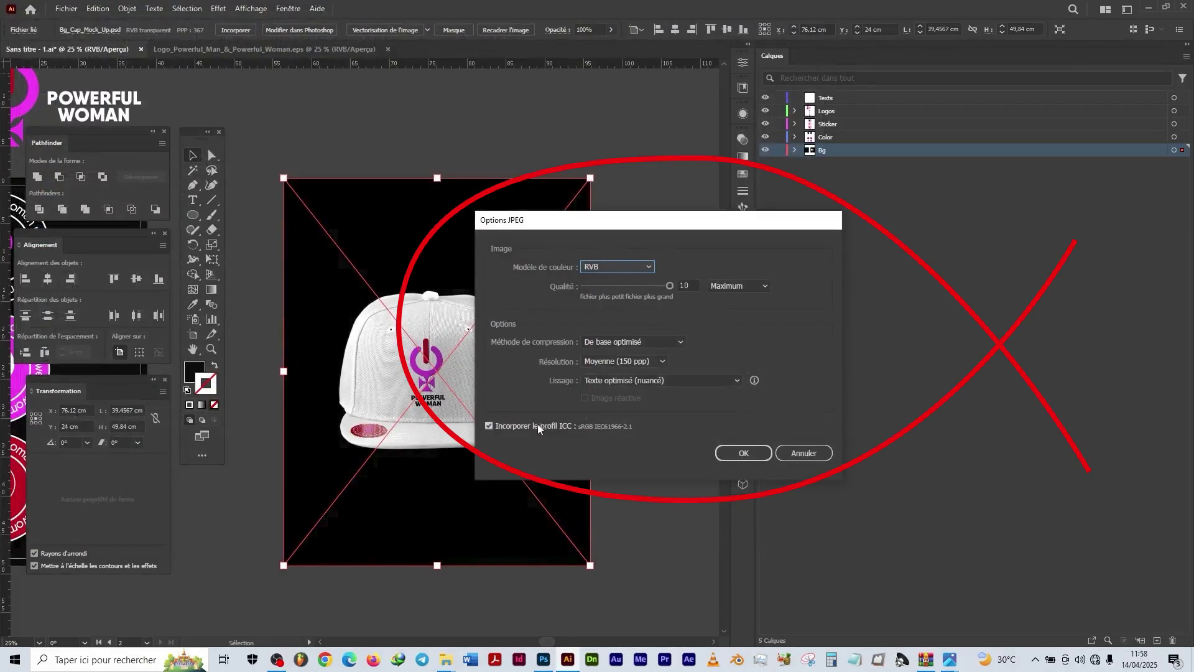
{"action": "left_click", "coordinate": [741, 456]}
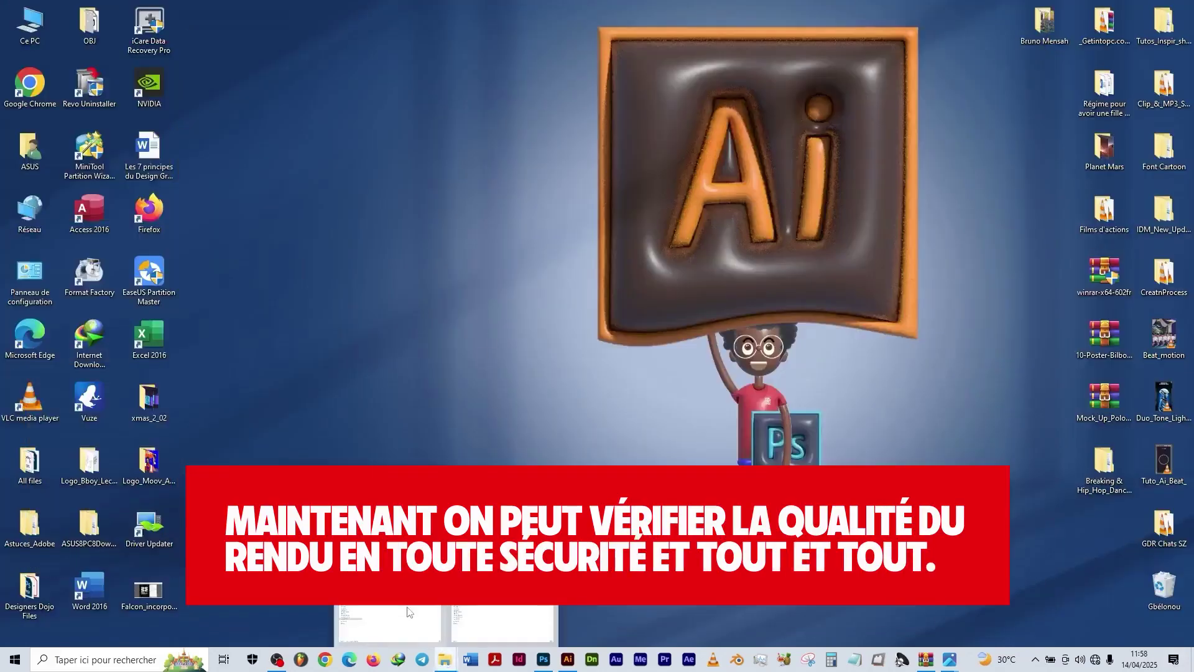
Step: Switch to File Explorer and open the exported Mock_Cap JPEG in the image viewer at full screen
{"action": "left_click", "coordinate": [445, 661]}
{"action": "double_click", "coordinate": [724, 126]}
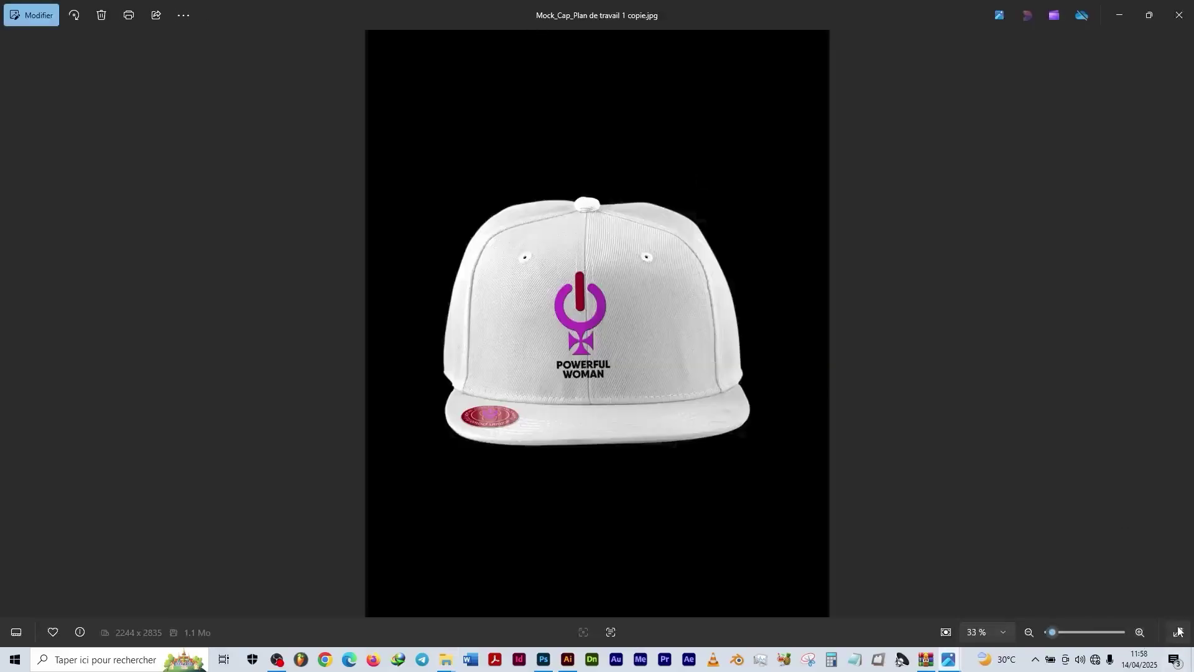
{"action": "left_click", "coordinate": [1178, 632]}
Step: Examine the rendering quality of the logo, fabric texture and visor sticker on the exported cap image up close
{"action": "scroll", "coordinate": [734, 409], "scroll_direction": "up", "scroll_amount": 3}
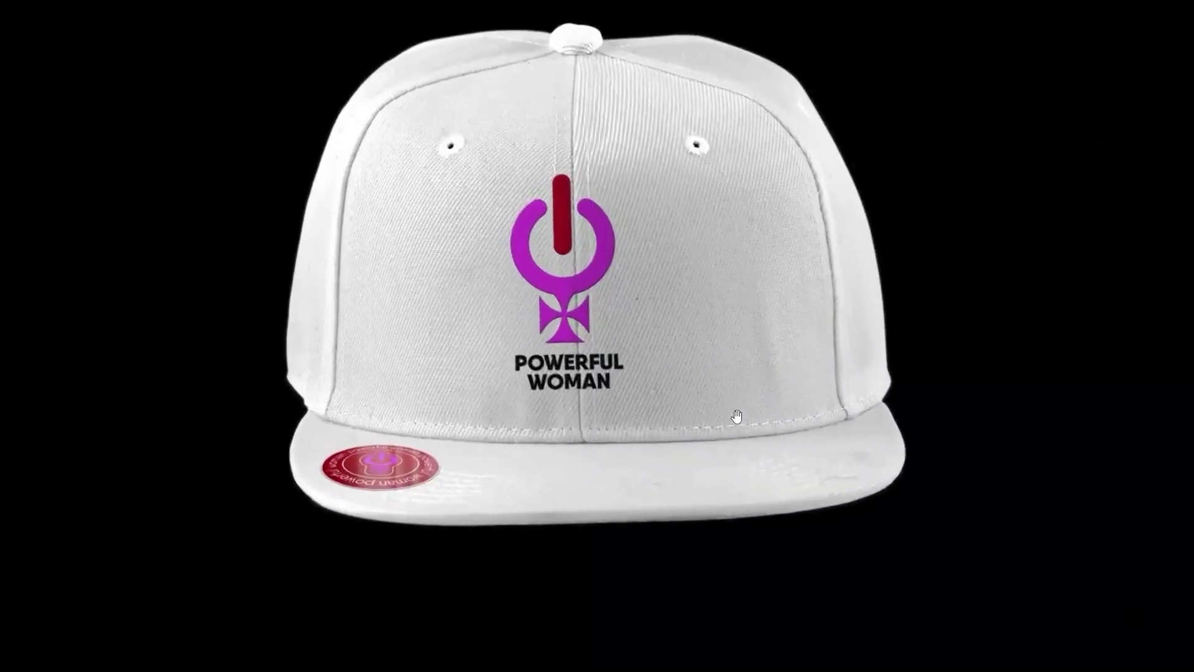
{"action": "scroll", "coordinate": [639, 377], "scroll_direction": "up", "scroll_amount": 2}
{"action": "scroll", "coordinate": [639, 377], "scroll_direction": "up", "scroll_amount": 1}
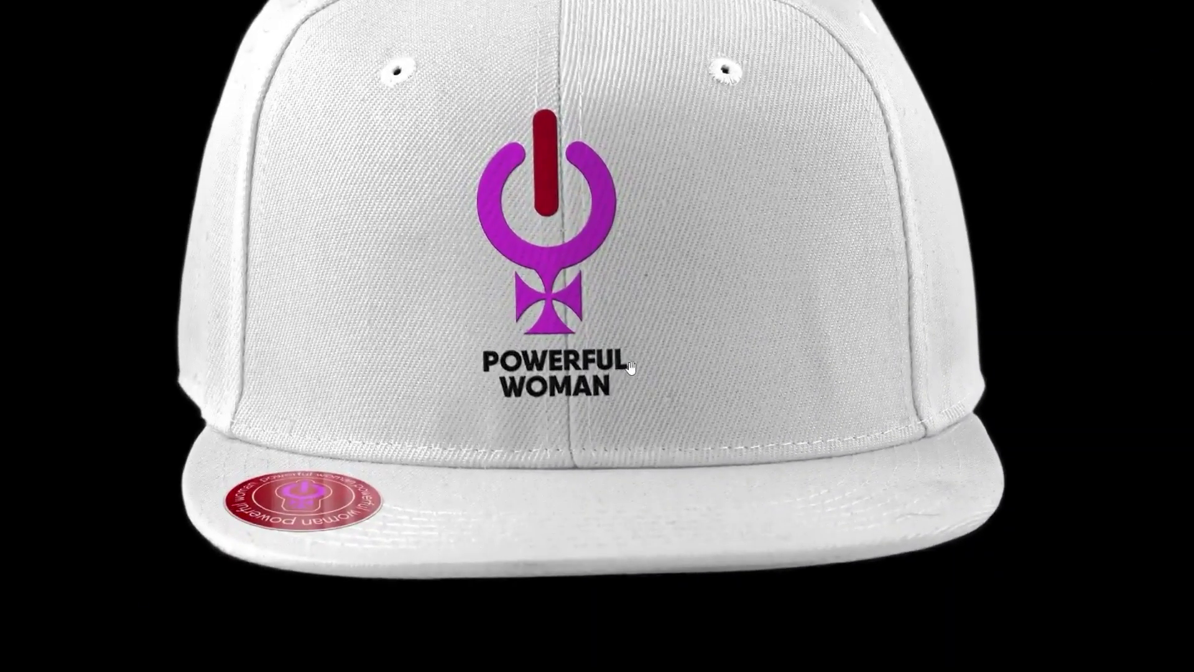
{"action": "left_click_drag", "start_coordinate": [630, 368], "coordinate": [619, 421]}
{"action": "scroll", "coordinate": [437, 497], "scroll_direction": "up", "scroll_amount": 1}
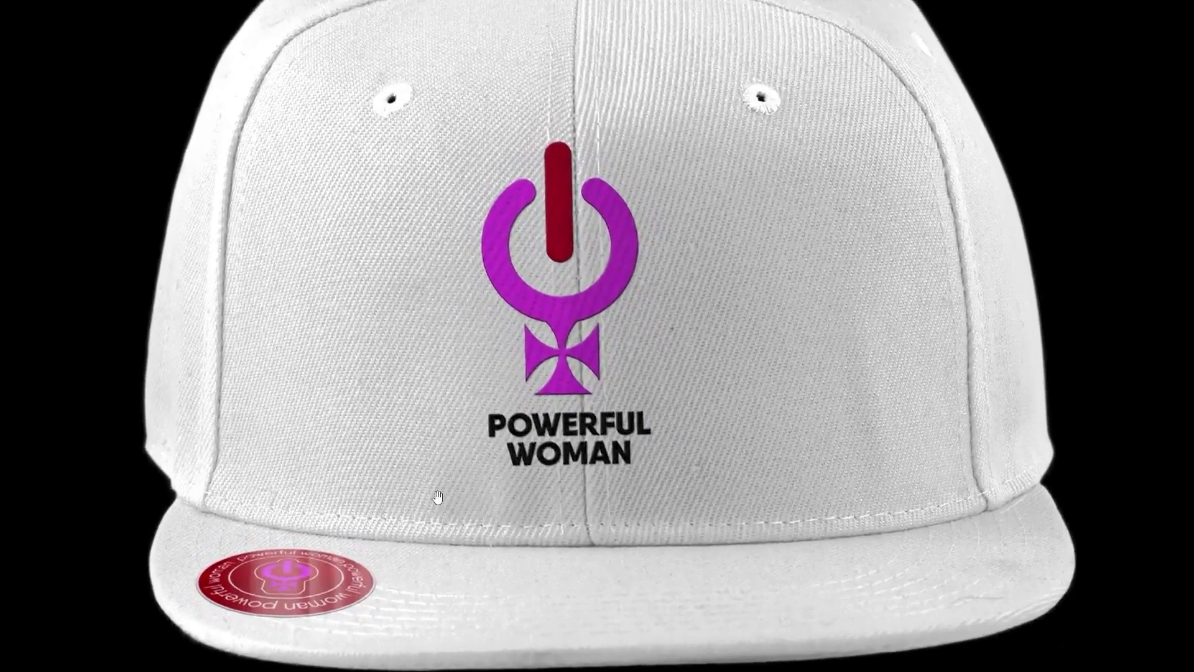
{"action": "scroll", "coordinate": [437, 497], "scroll_direction": "up", "scroll_amount": 1}
{"action": "scroll", "coordinate": [437, 497], "scroll_direction": "down", "scroll_amount": 2}
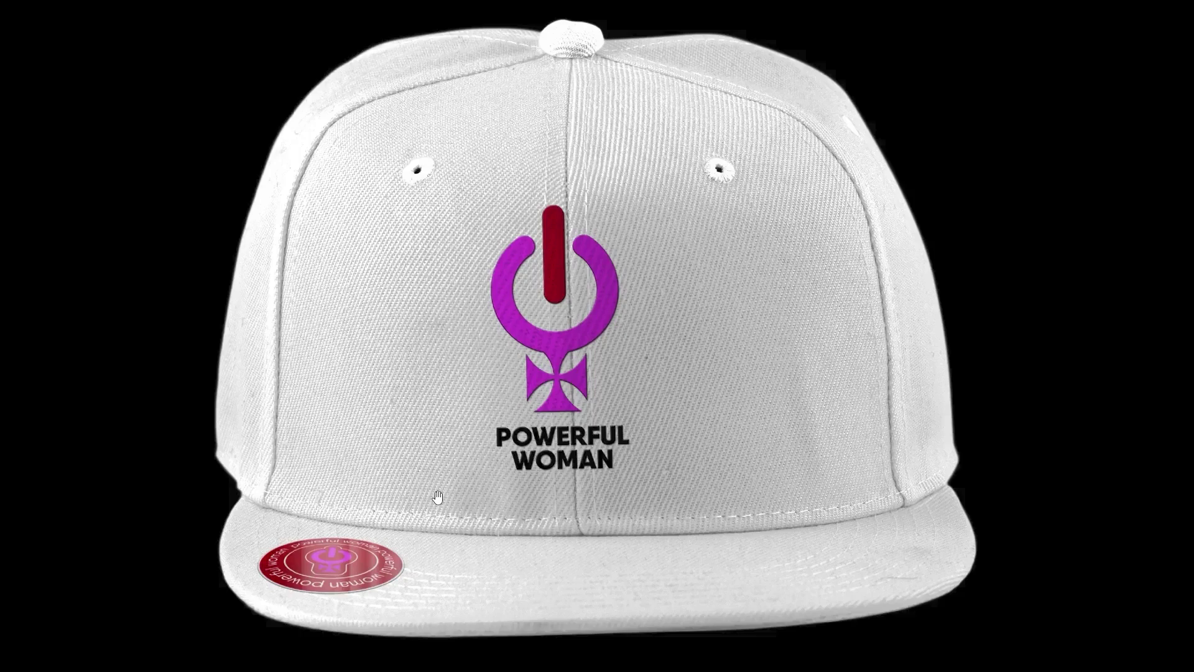
{"action": "scroll", "coordinate": [437, 497], "scroll_direction": "up", "scroll_amount": 2}
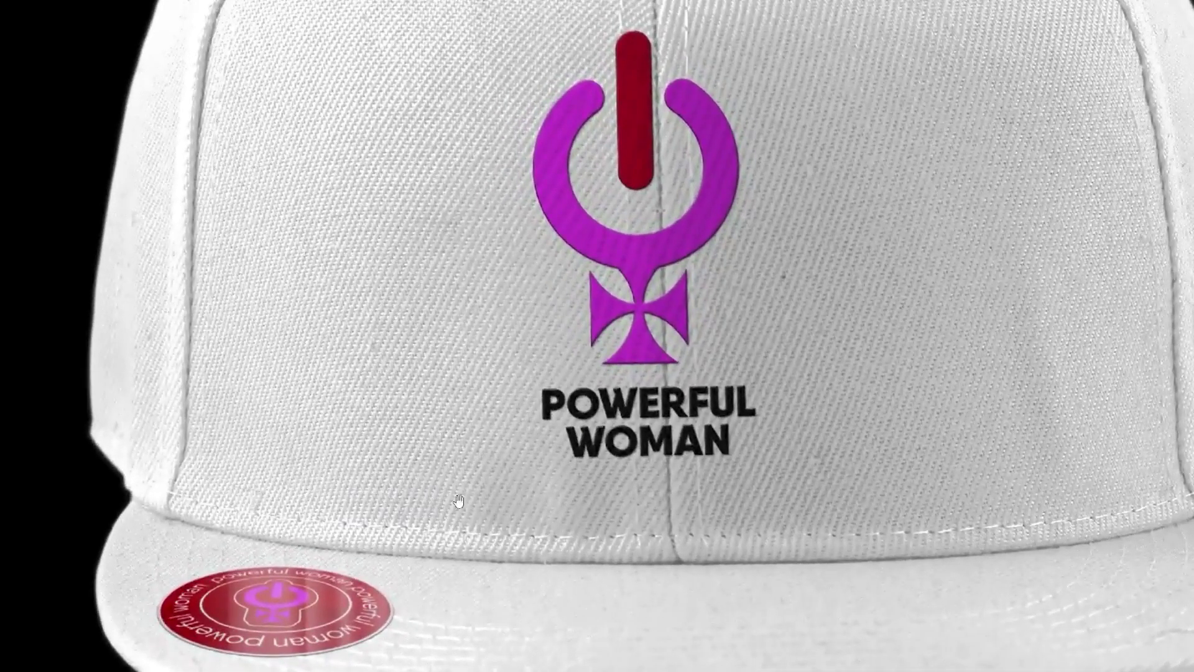
{"action": "left_click_drag", "start_coordinate": [459, 501], "coordinate": [398, 440]}
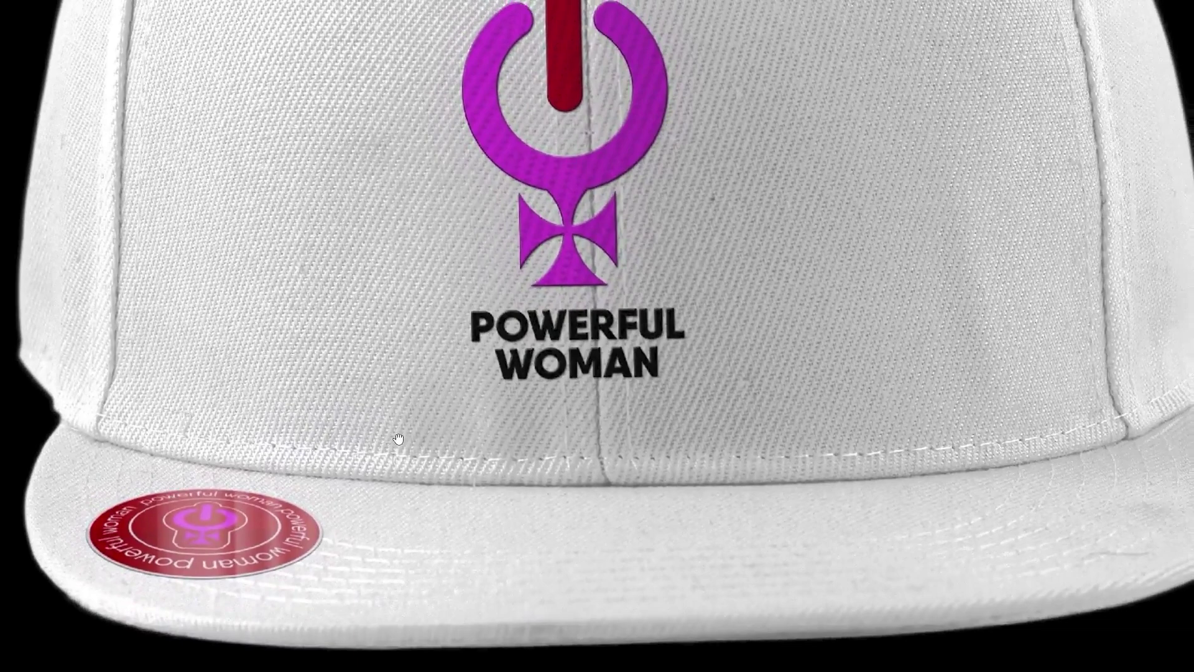
{"action": "scroll", "coordinate": [399, 439], "scroll_direction": "down", "scroll_amount": 3}
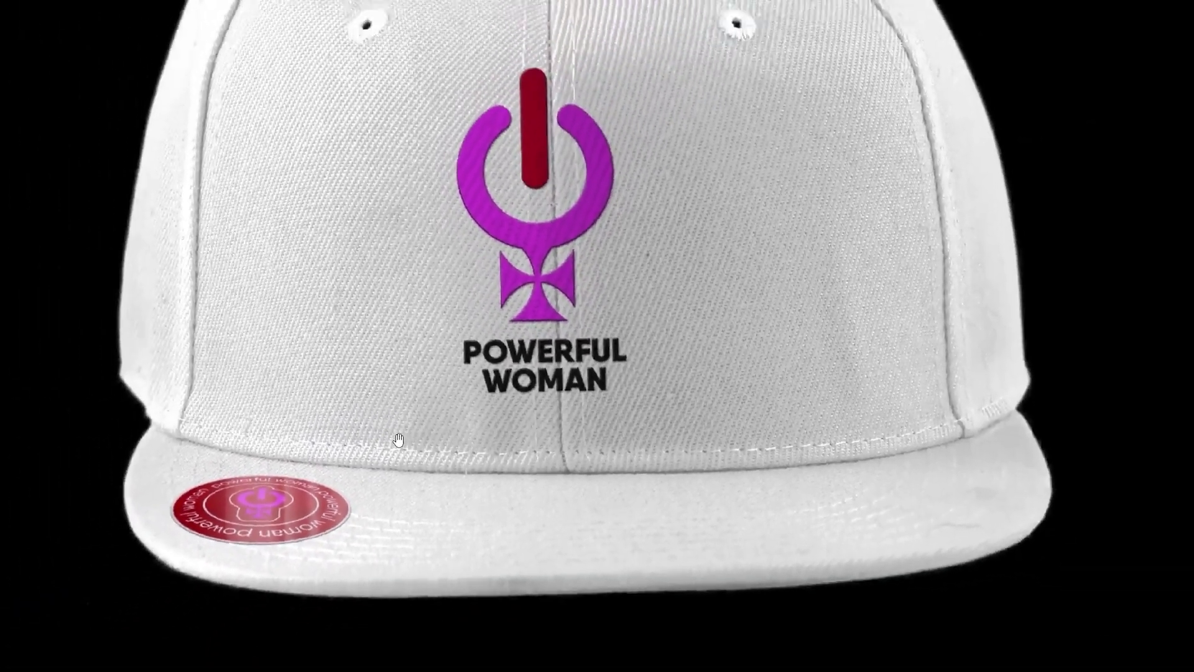